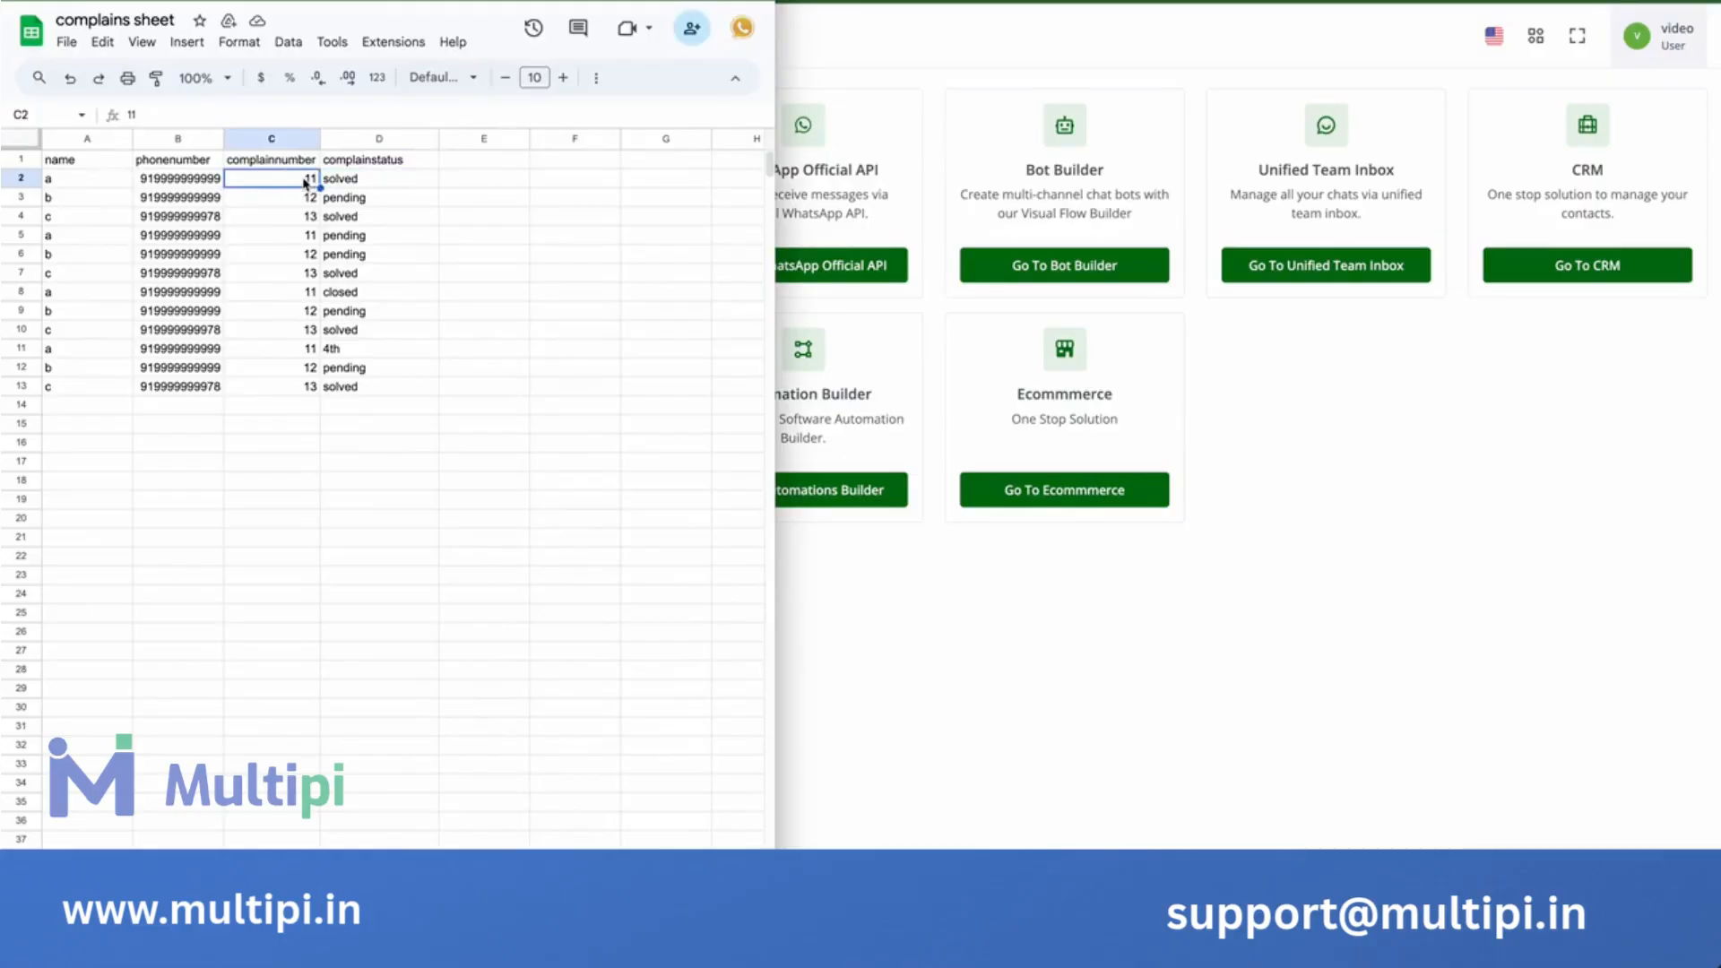
{"action": "left_click", "coordinate": [374, 184]}
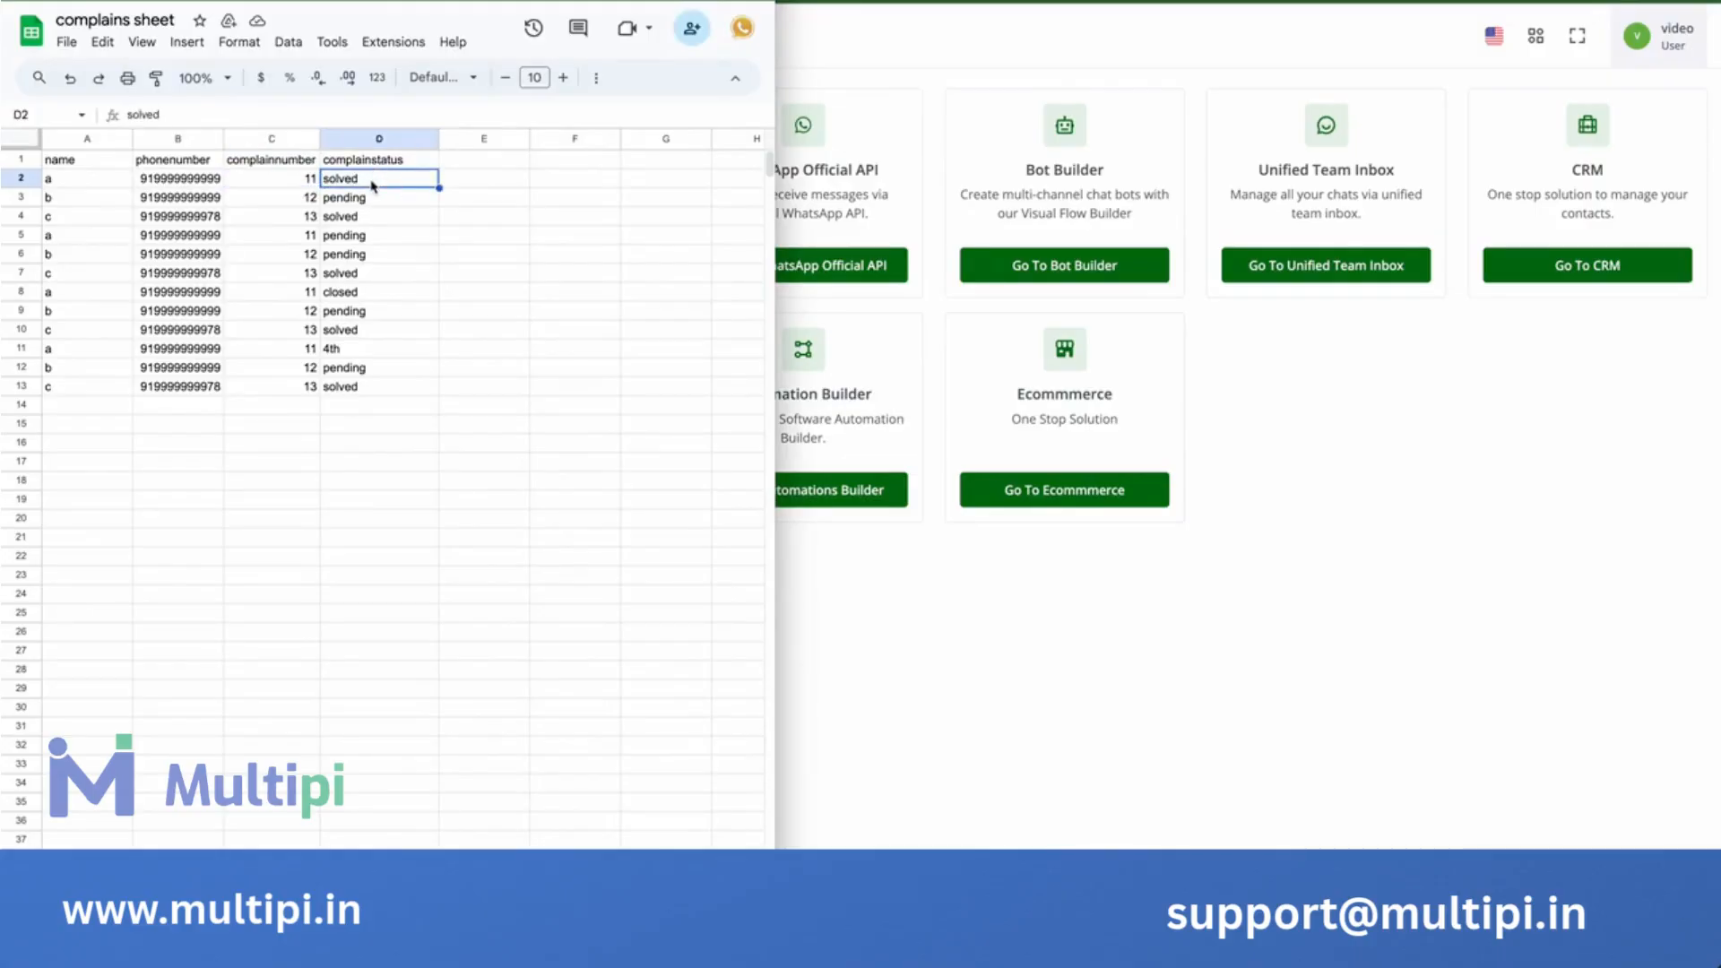
{"action": "left_click", "coordinate": [588, 287]}
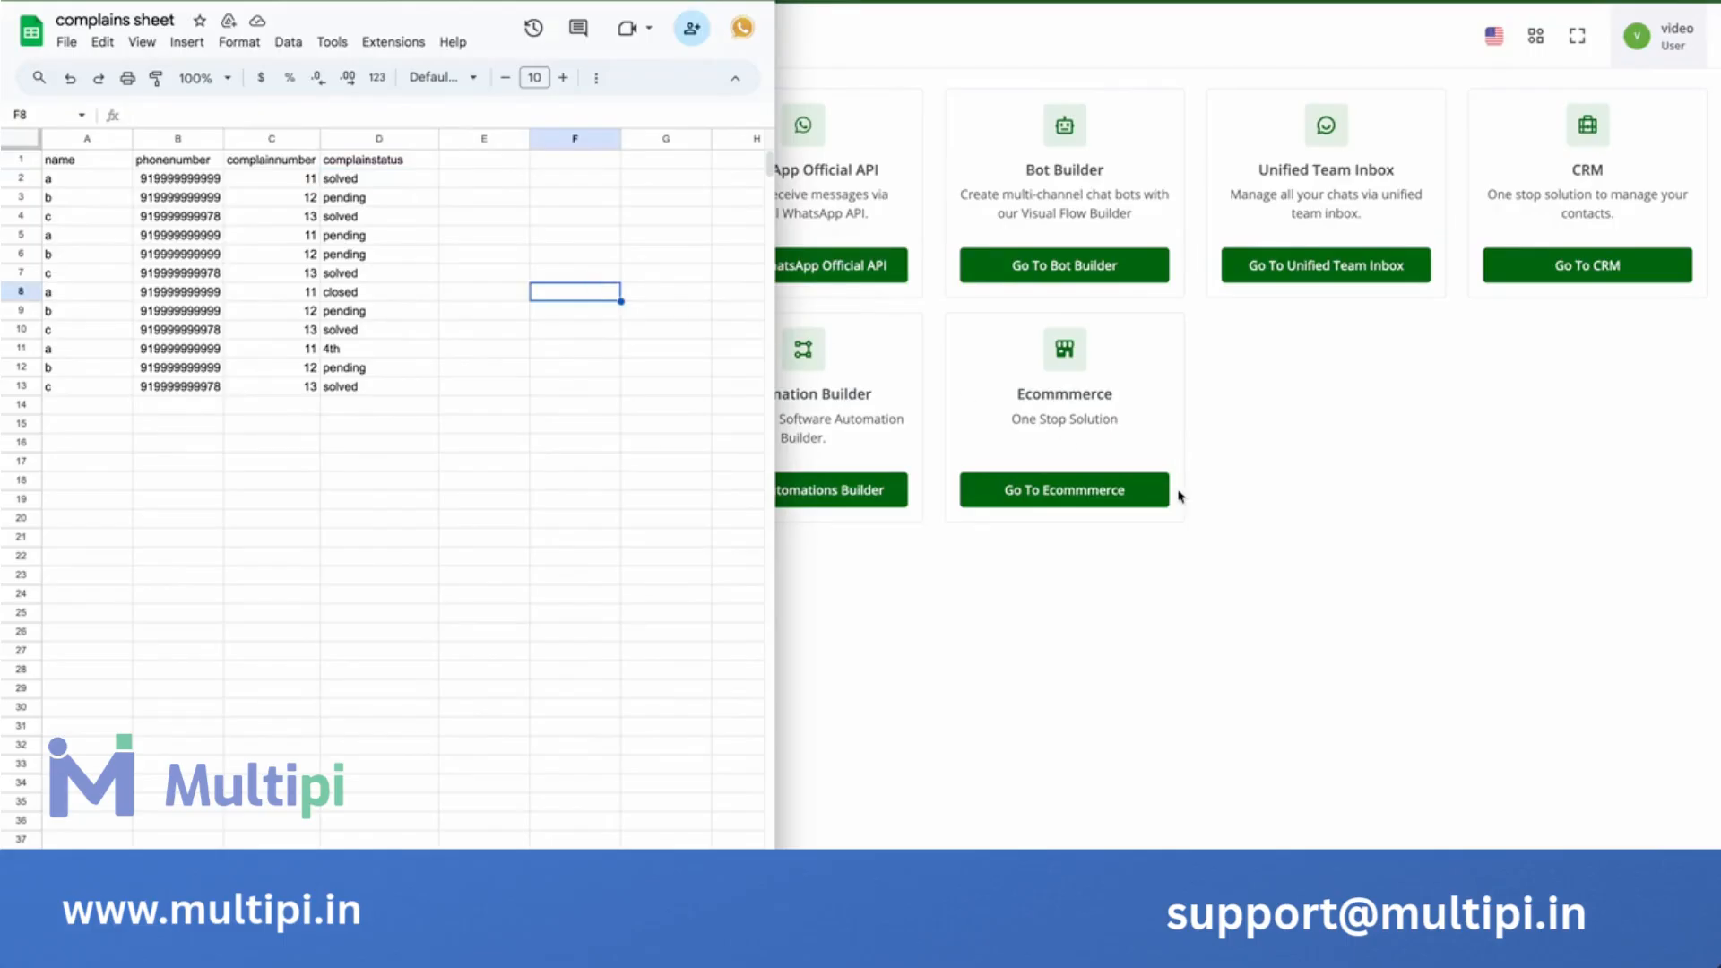
Switch to the WhatsApp dashboard, create a new botflow in the Bot Builder and name it "complain new 2".
{"action": "left_click", "coordinate": [1305, 574]}
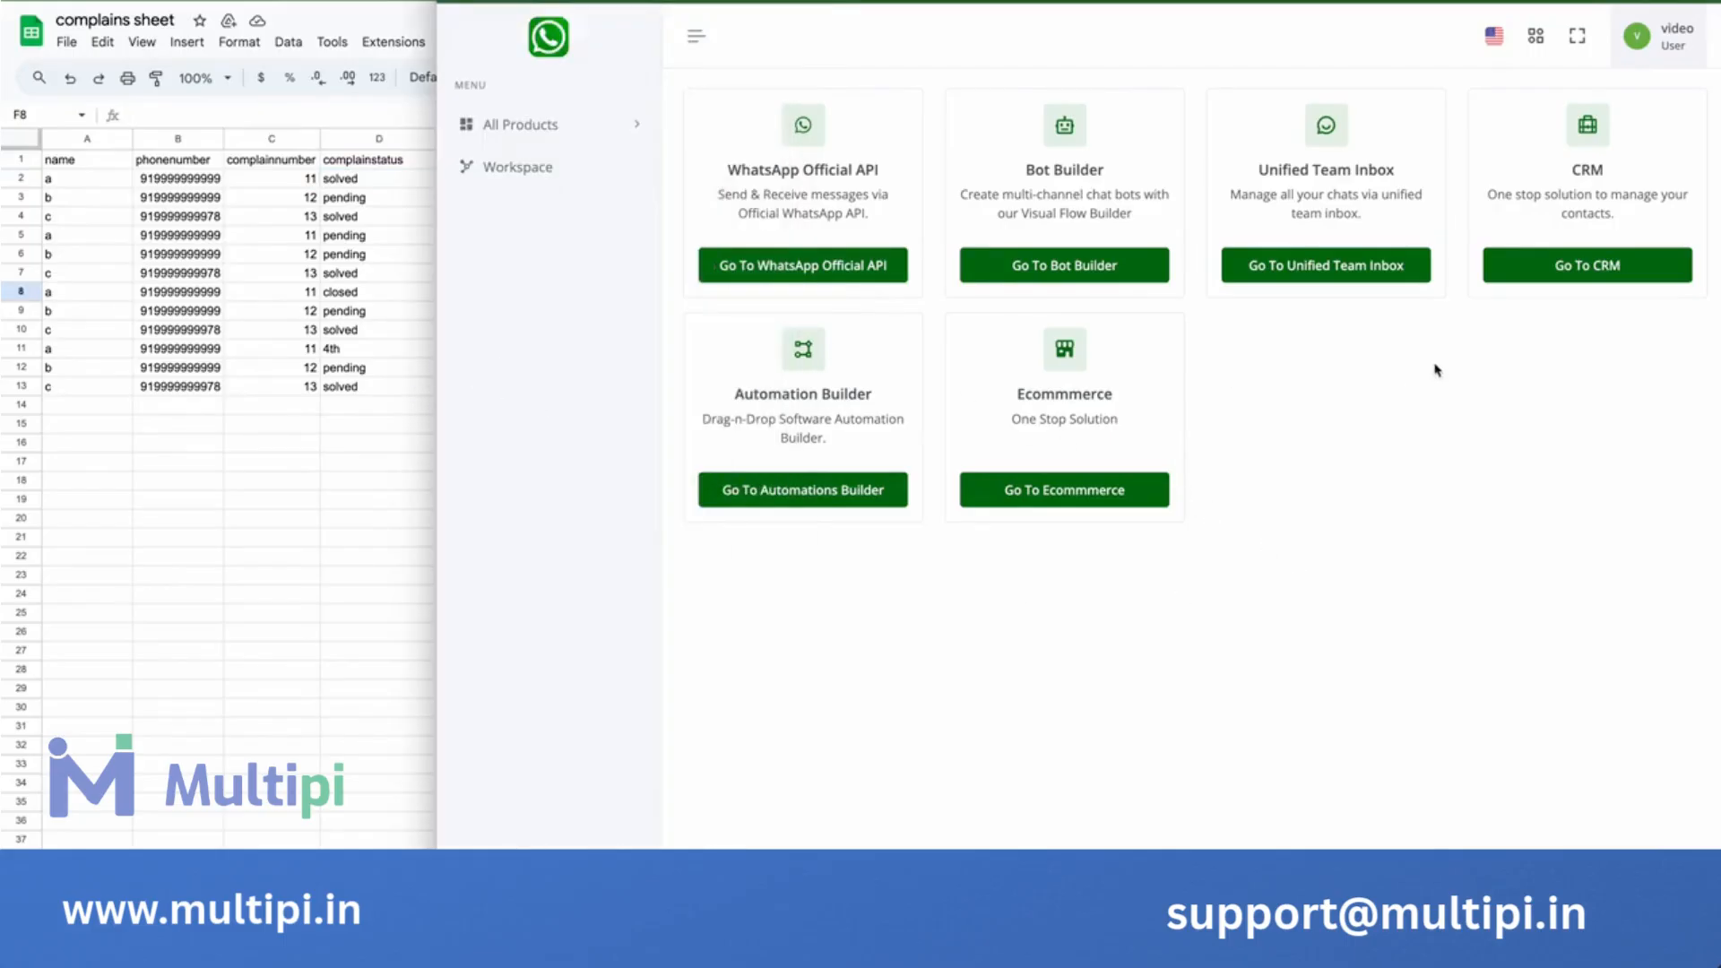
{"action": "left_click", "coordinate": [1058, 265]}
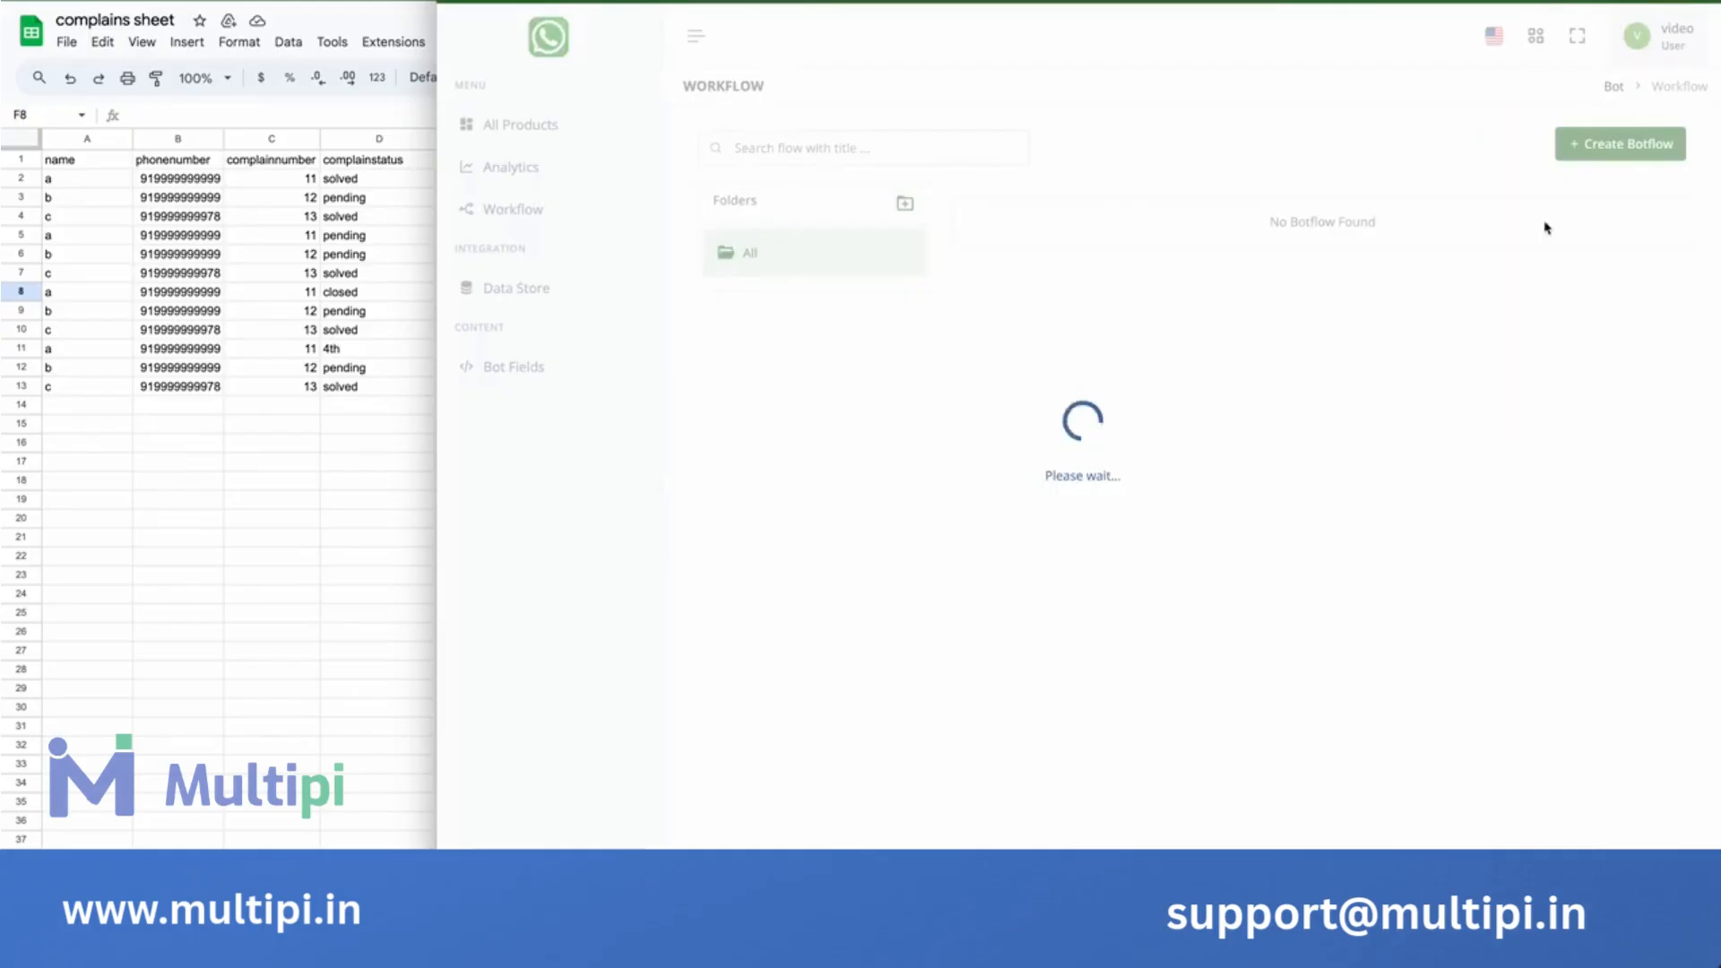
{"action": "left_click", "coordinate": [1661, 152]}
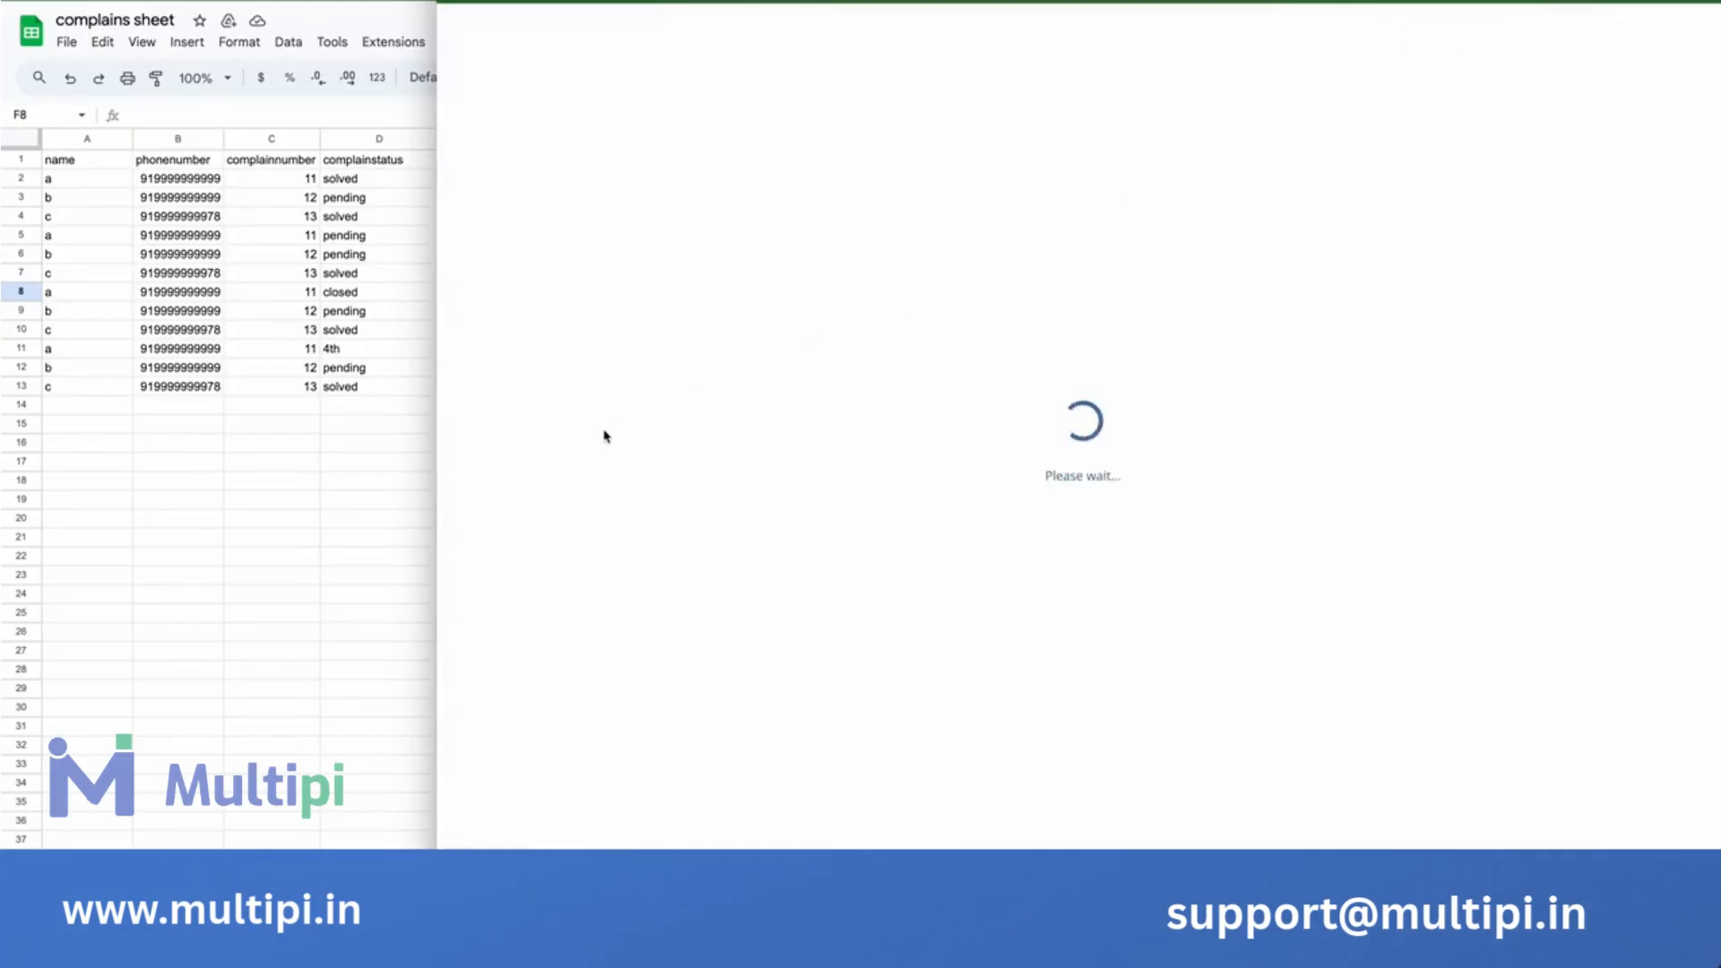
{"action": "left_click_drag", "start_coordinate": [438, 449], "coordinate": [395, 458]}
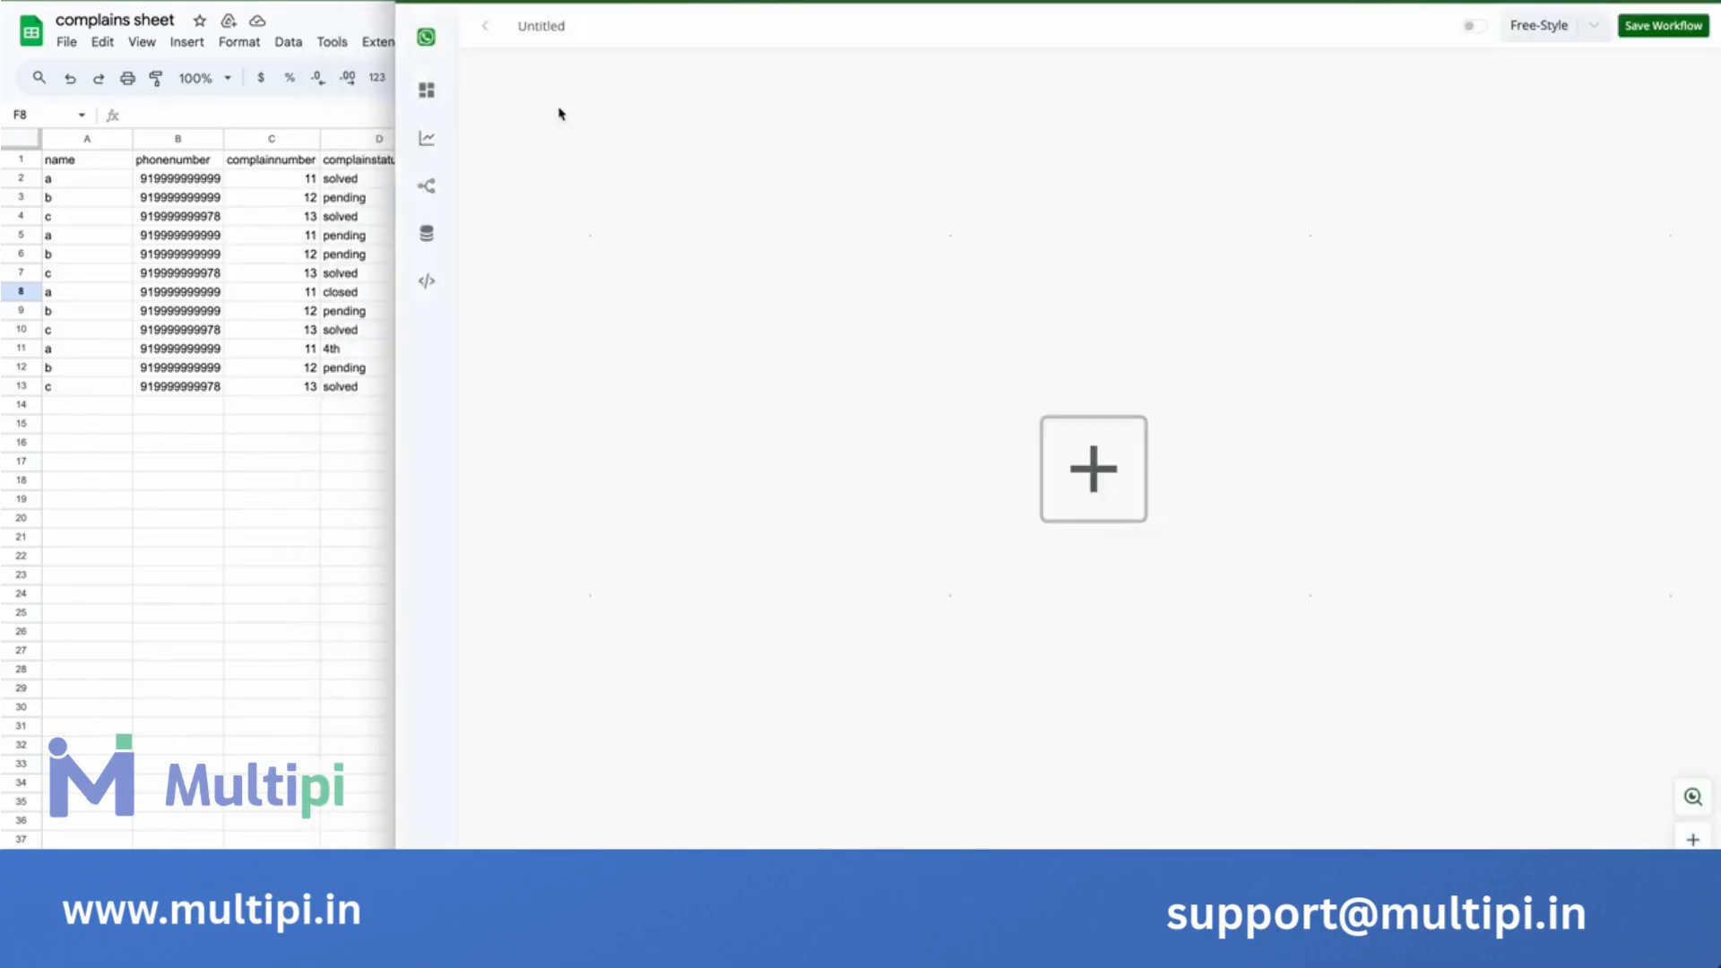
{"action": "double_click", "coordinate": [550, 33]}
{"action": "type", "text": "complain new 2"}
Add a WhatsApp Chat Bot trigger of the type Message Match Keyword Condition and assign it to Working Channel.
{"action": "left_click", "coordinate": [1087, 453]}
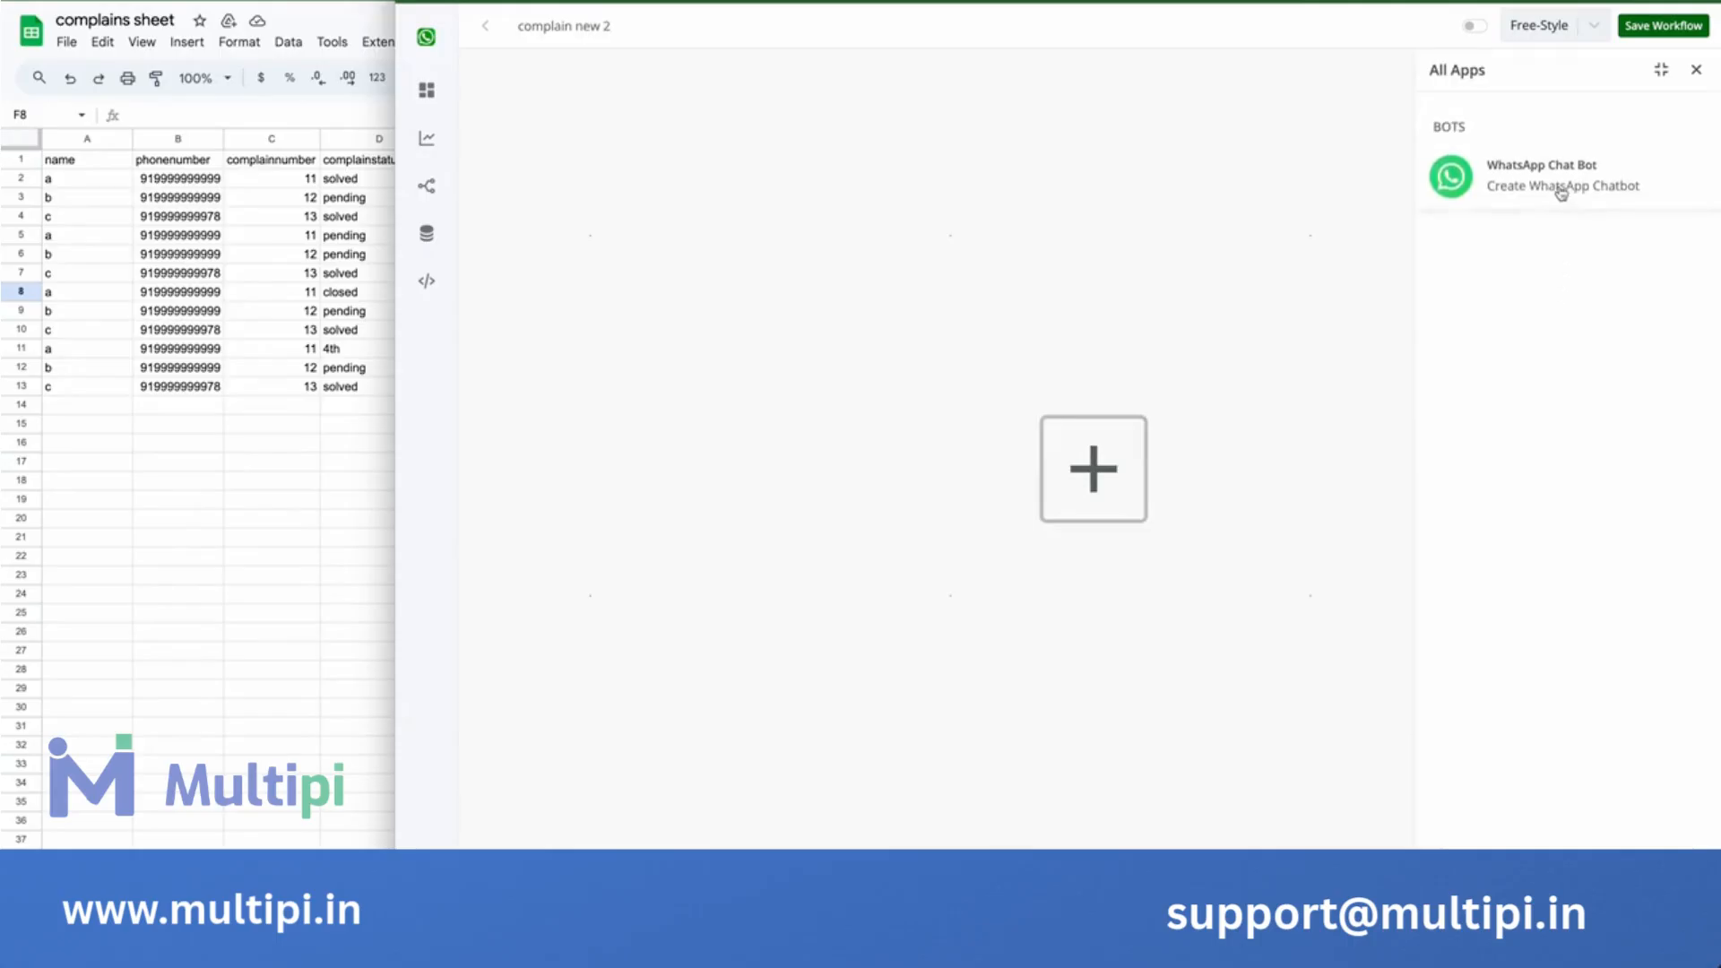
{"action": "left_click", "coordinate": [1561, 192]}
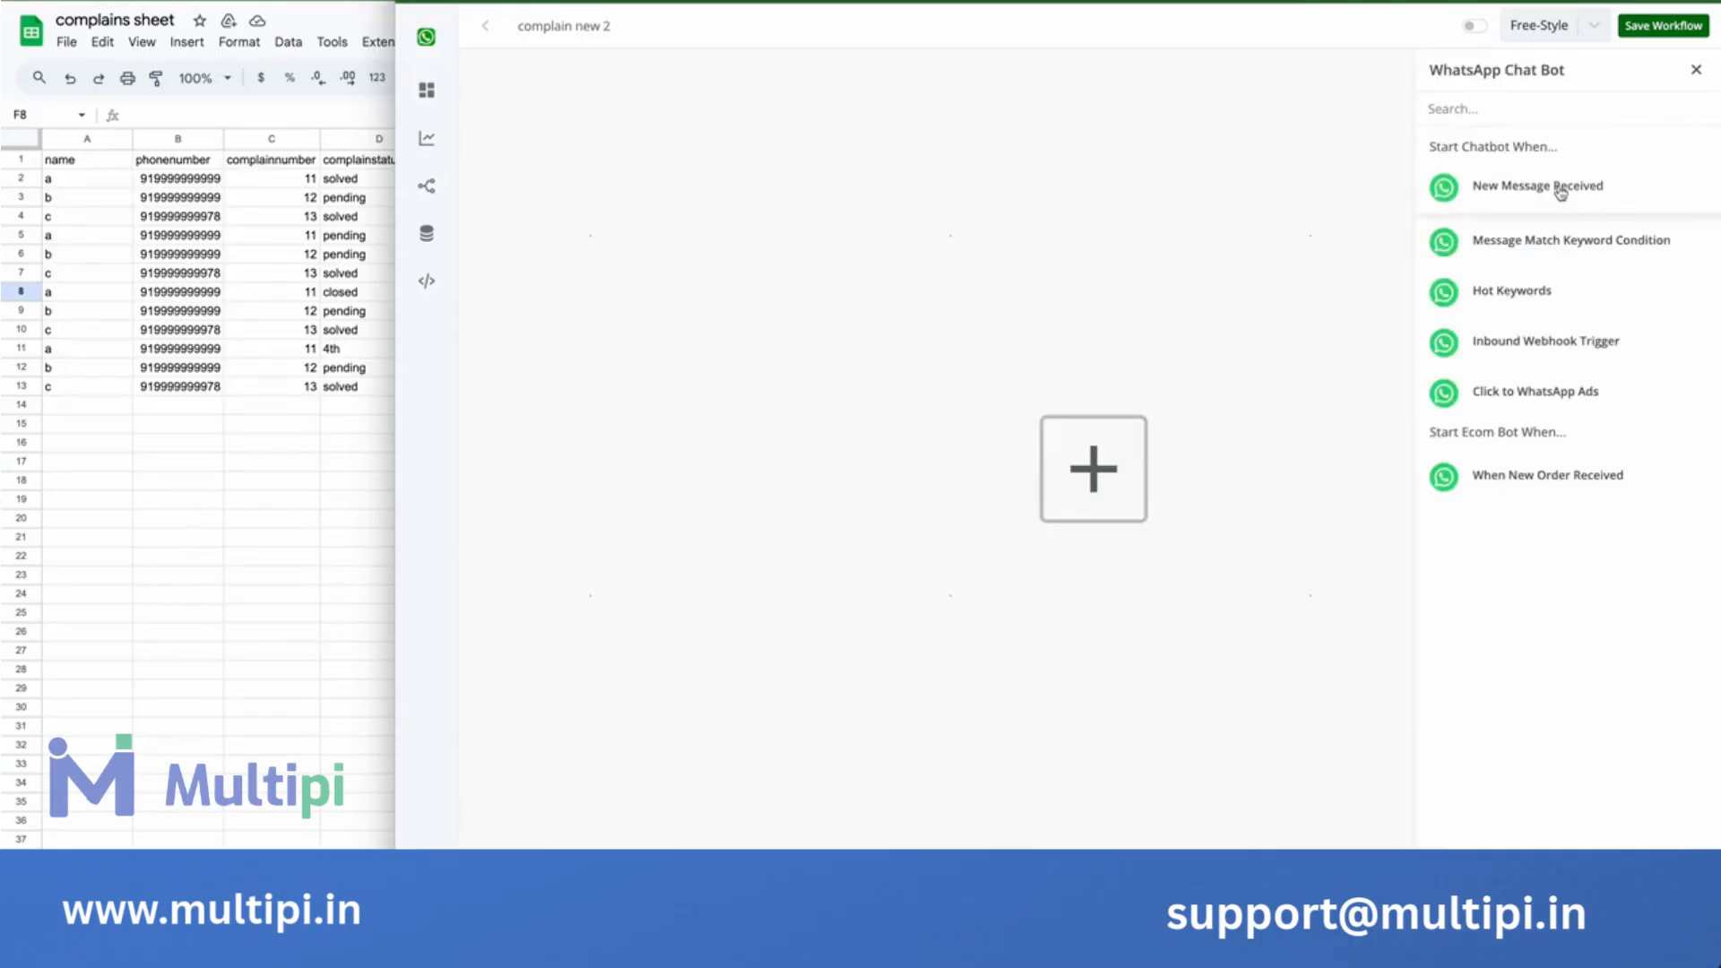
{"action": "left_click", "coordinate": [1560, 240]}
{"action": "left_click", "coordinate": [1554, 210]}
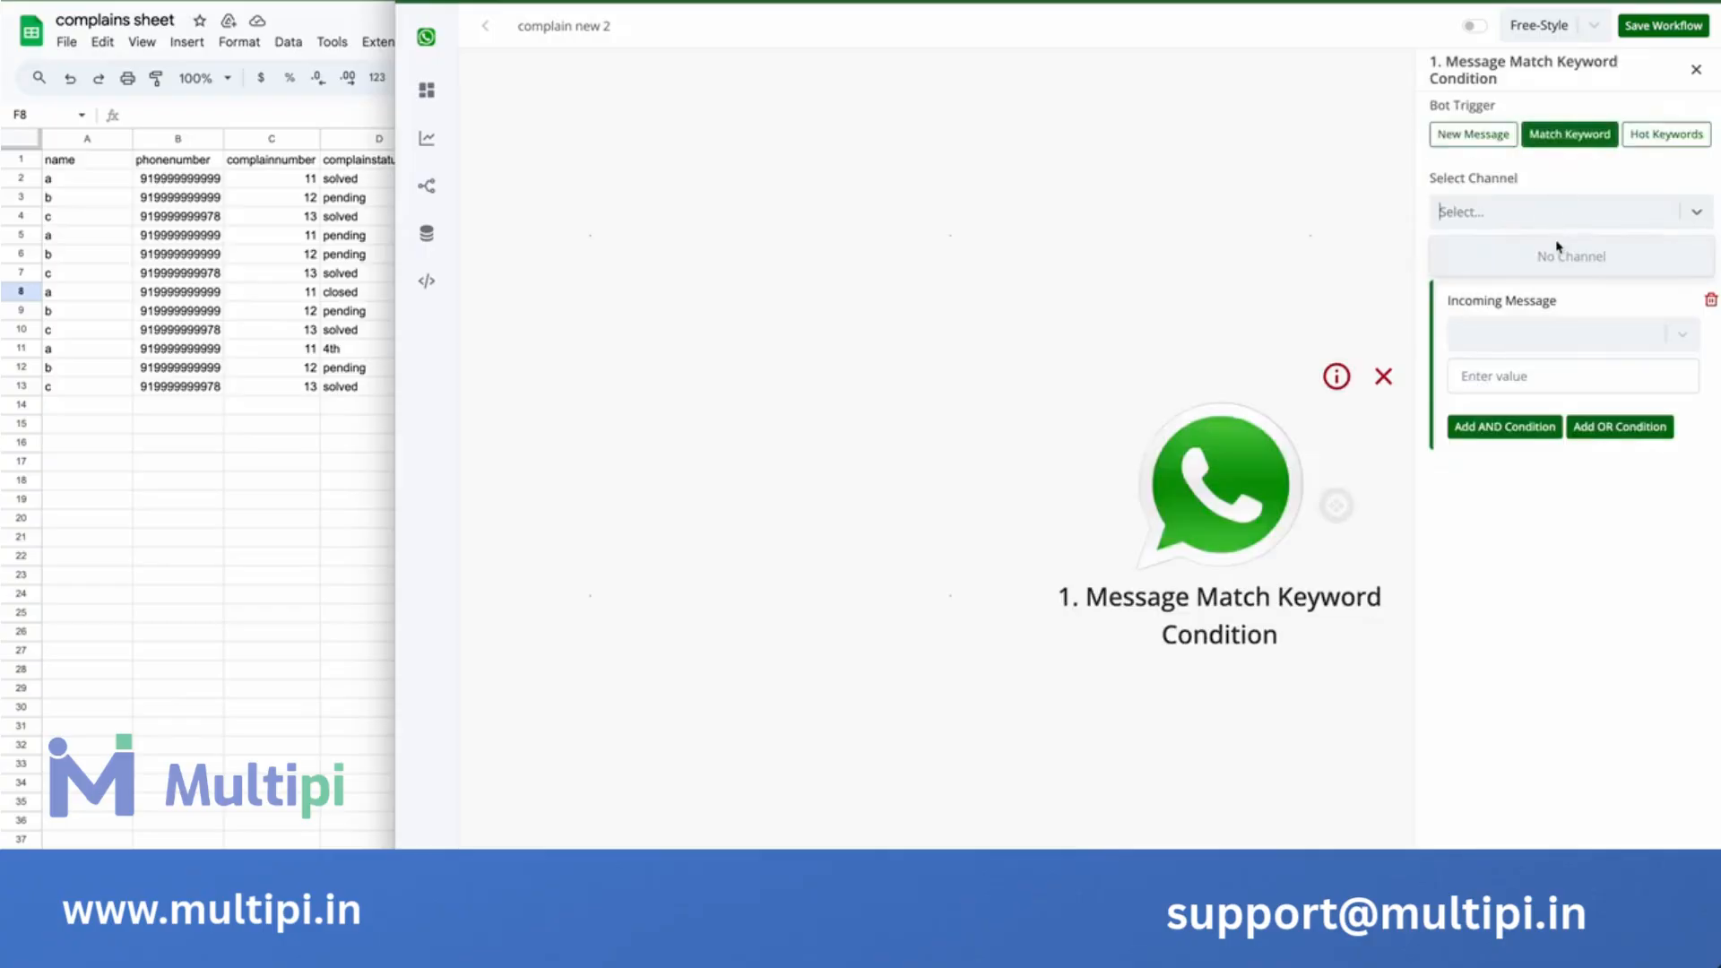
{"action": "left_click", "coordinate": [1559, 211]}
{"action": "left_click", "coordinate": [1560, 209]}
{"action": "left_click", "coordinate": [1560, 209]}
{"action": "left_click", "coordinate": [1561, 210]}
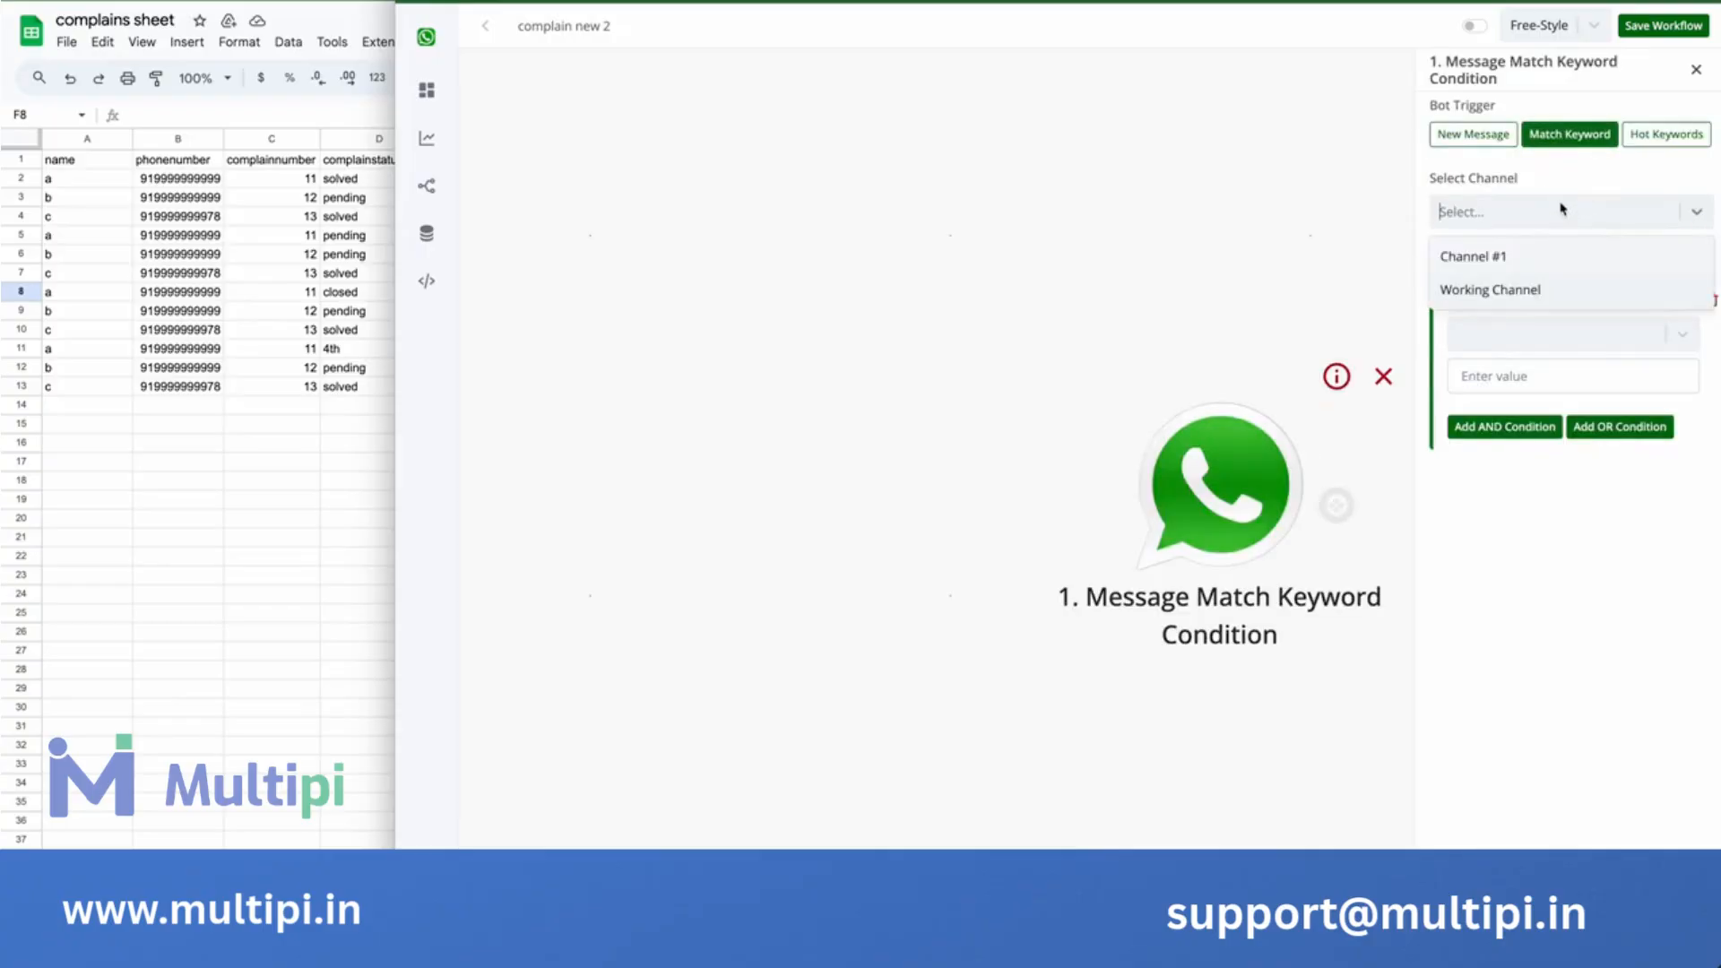
{"action": "left_click", "coordinate": [1553, 288]}
Set the trigger's incoming message condition to is "complainbot2" and save it.
{"action": "left_click", "coordinate": [1556, 334]}
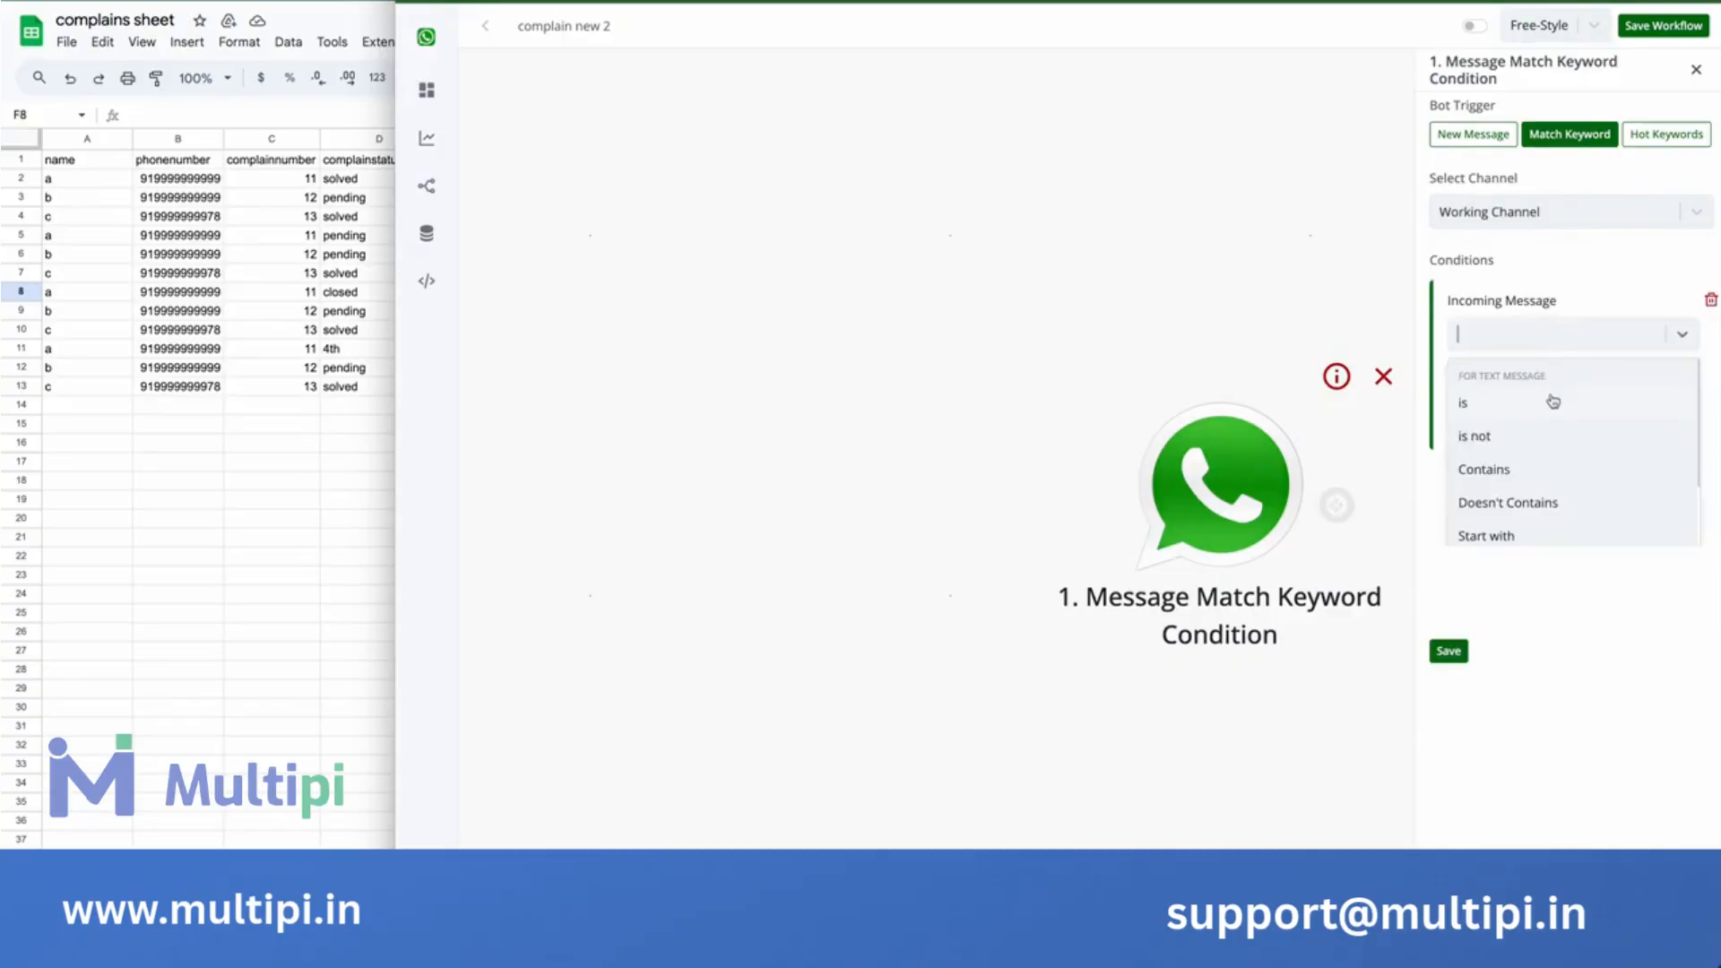
{"action": "left_click", "coordinate": [1553, 400]}
{"action": "left_click", "coordinate": [1524, 375]}
{"action": "type", "text": "compla"}
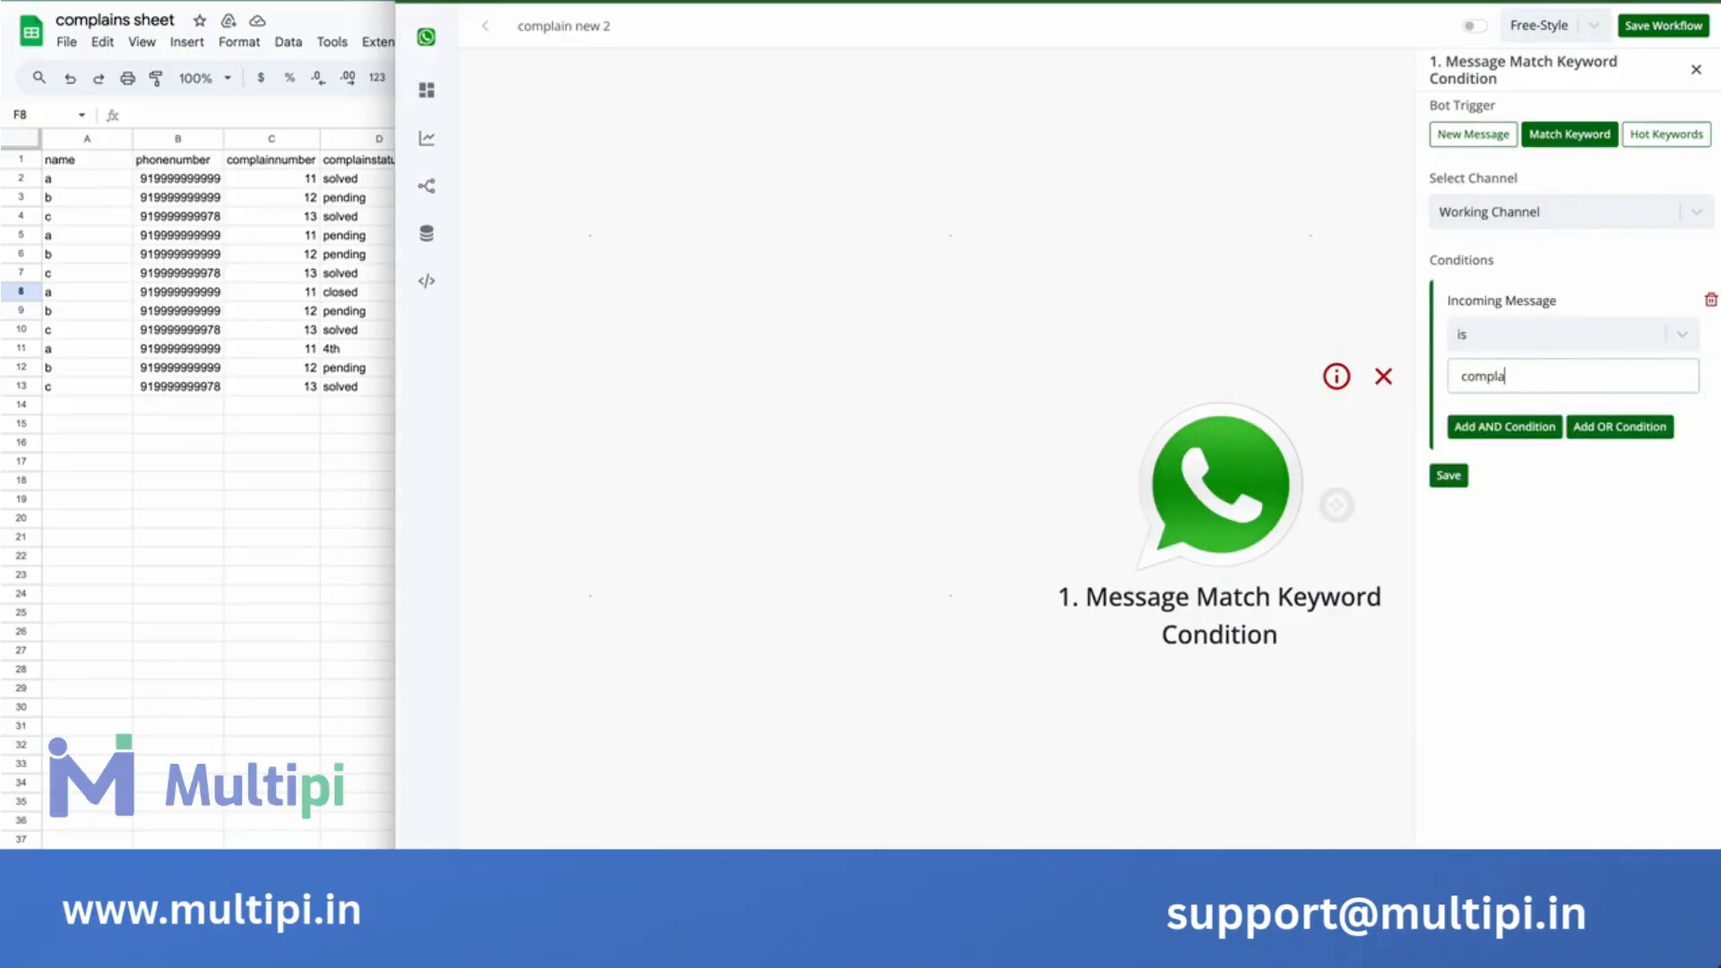
{"action": "type", "text": "inbot2"}
{"action": "left_click", "coordinate": [1460, 478]}
Add an Ask Question action after the trigger with the text "Kindly share your complain number" and save it.
{"action": "left_click", "coordinate": [1336, 505]}
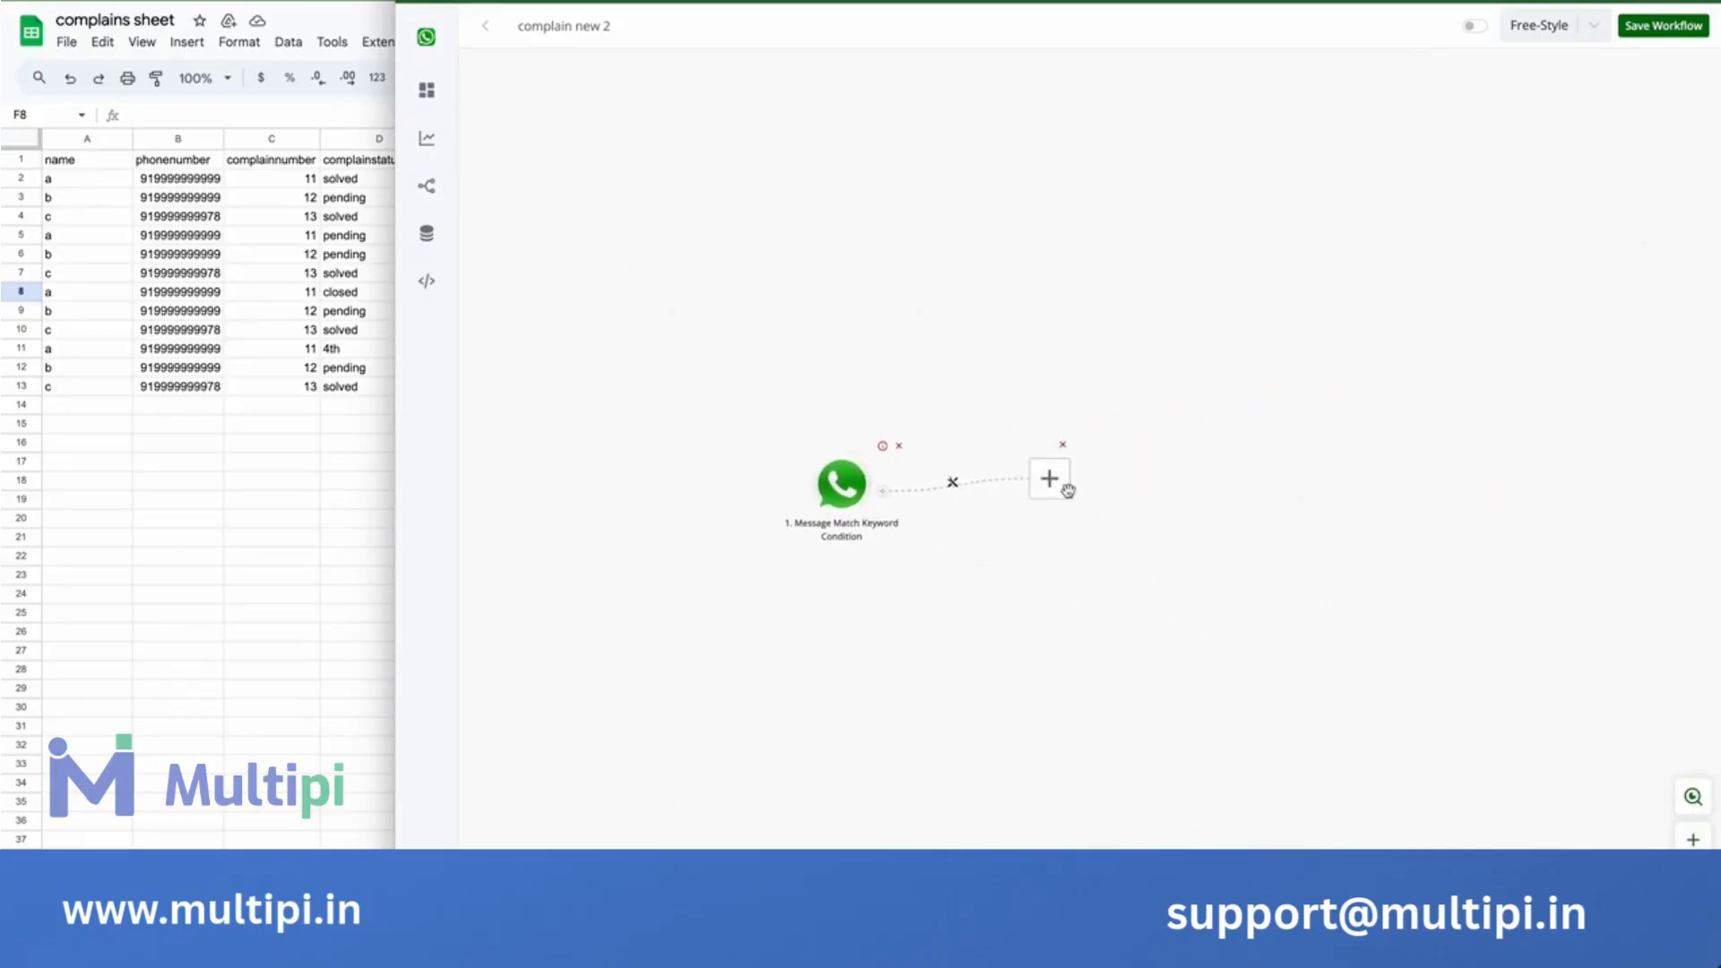
{"action": "left_click", "coordinate": [1051, 482]}
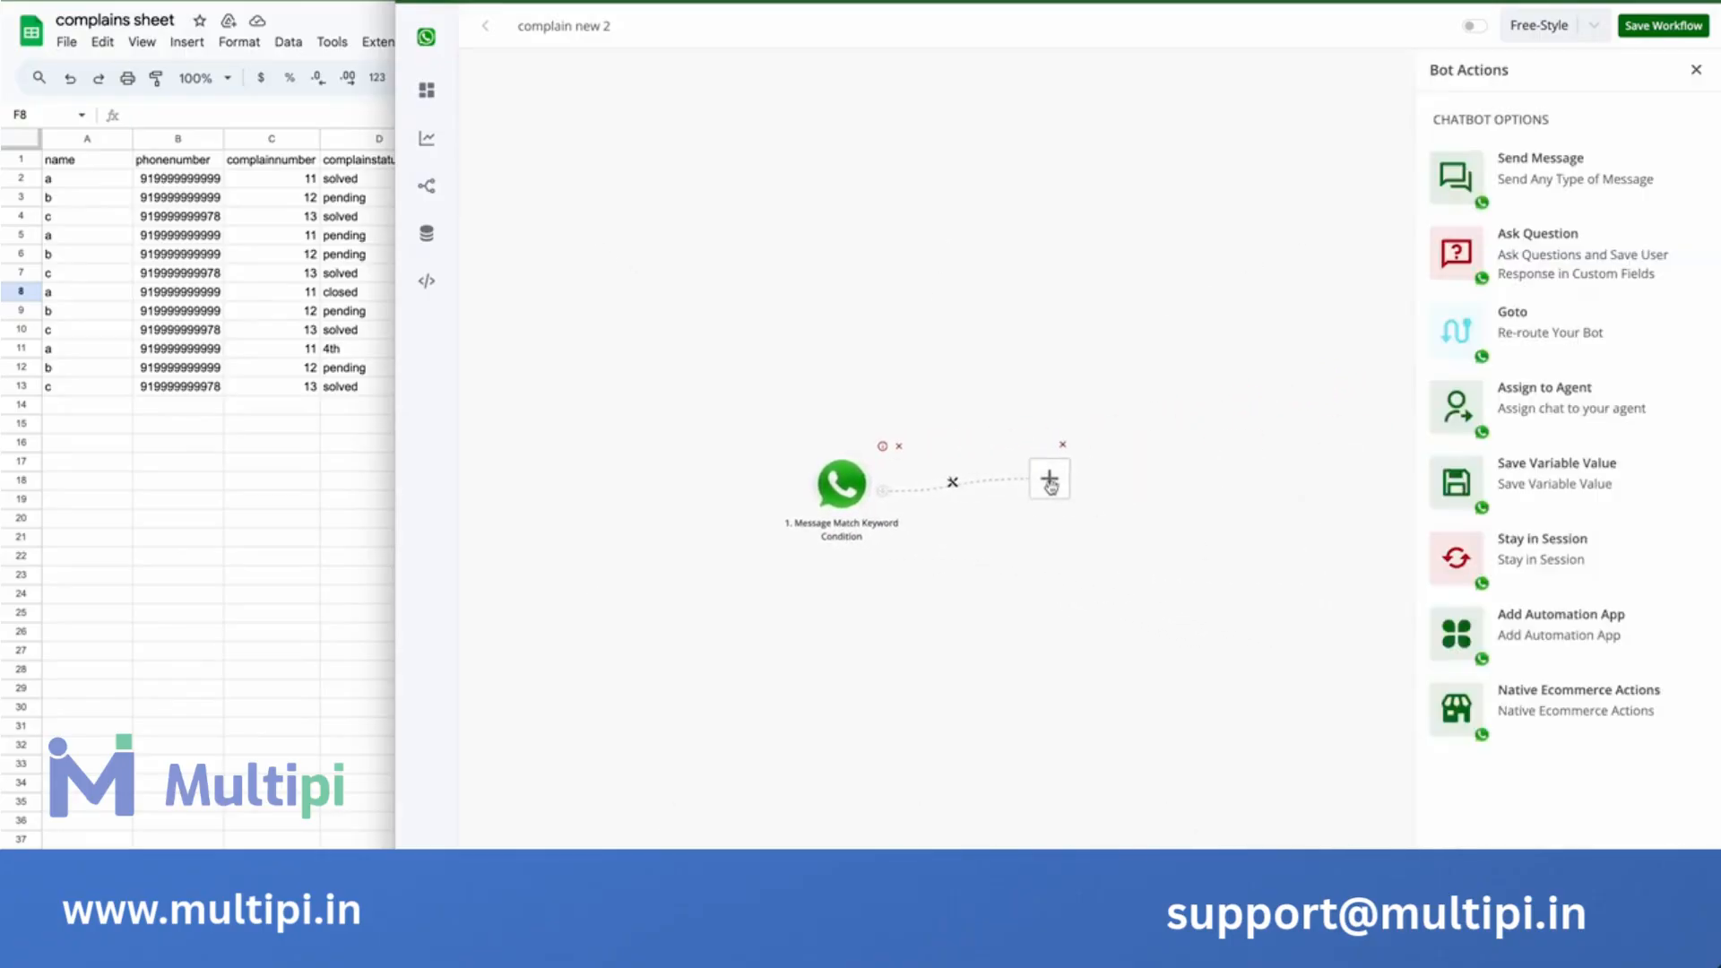
{"action": "left_click", "coordinate": [1538, 254]}
{"action": "left_click", "coordinate": [1558, 139]}
{"action": "left_click", "coordinate": [1547, 283]}
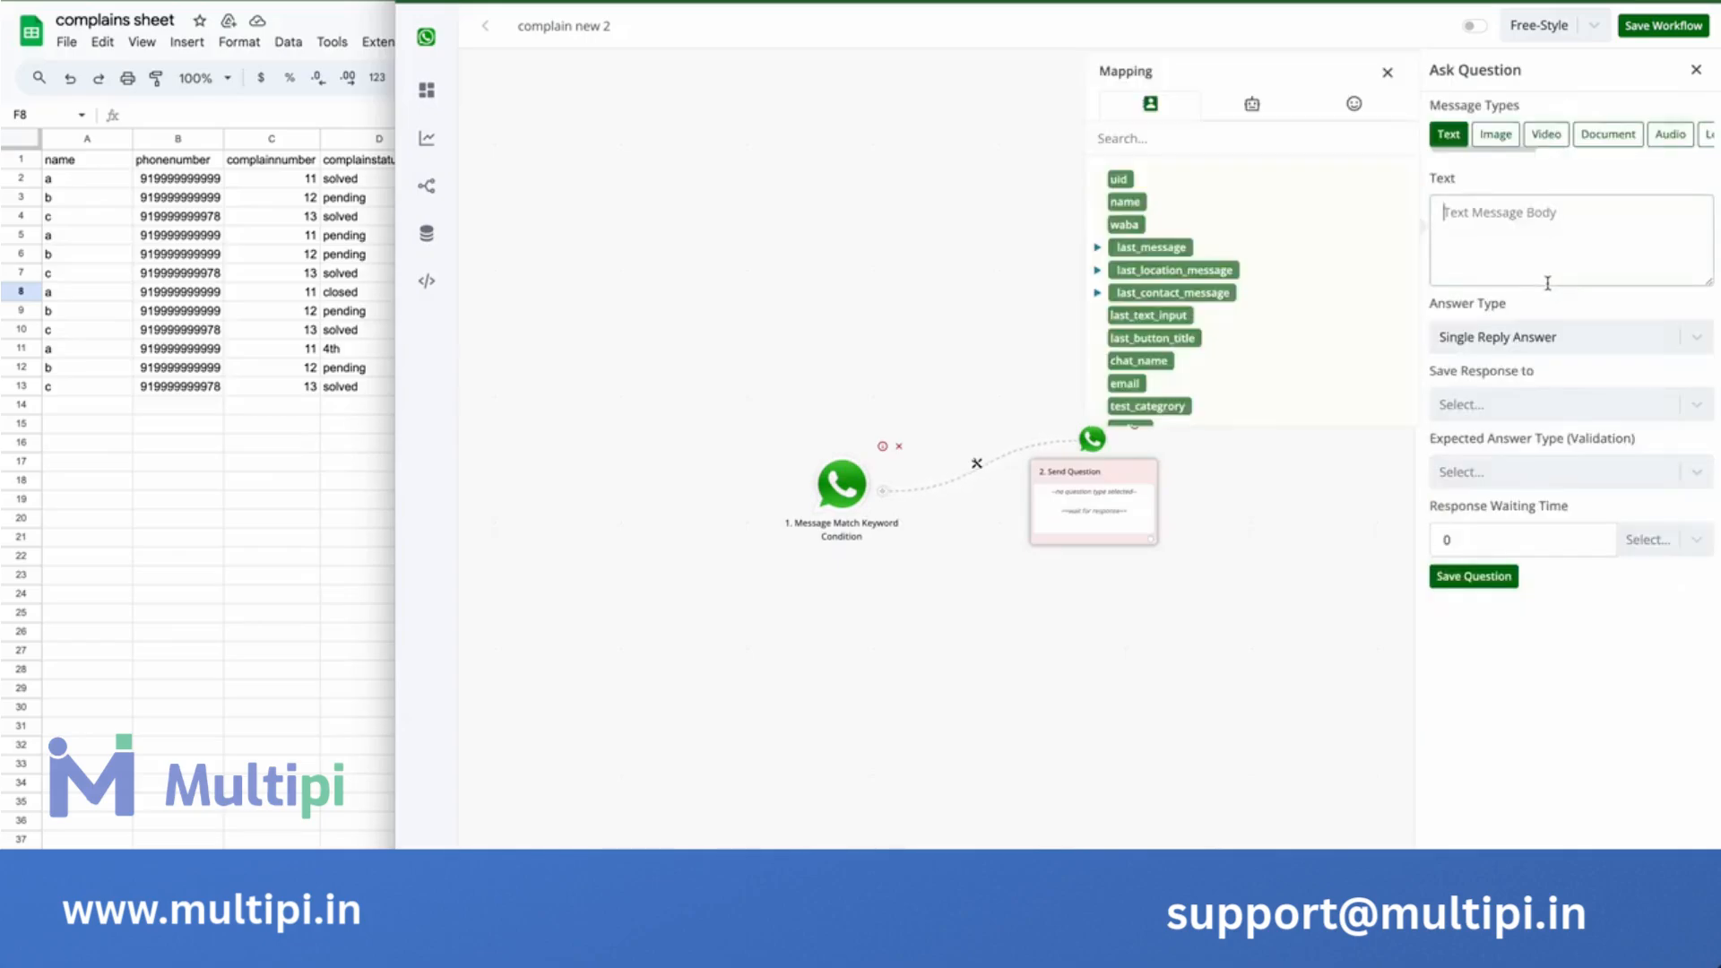
{"action": "type", "text": "Kindly share "}
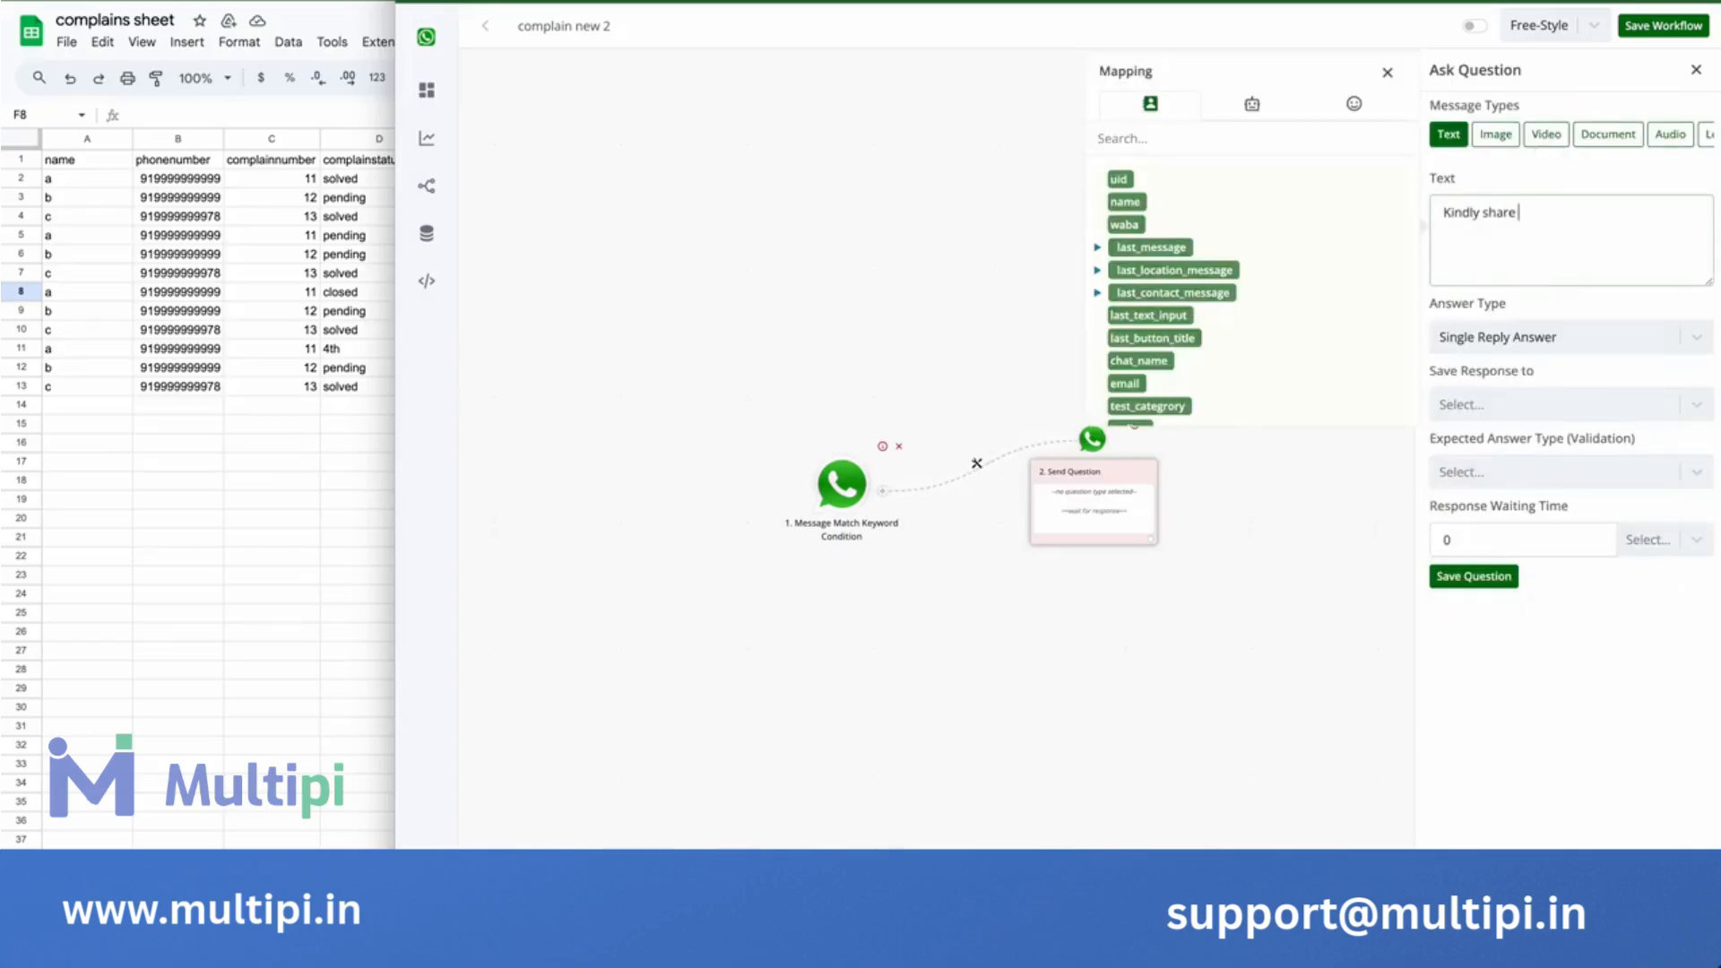
{"action": "type", "text": "your complain number"}
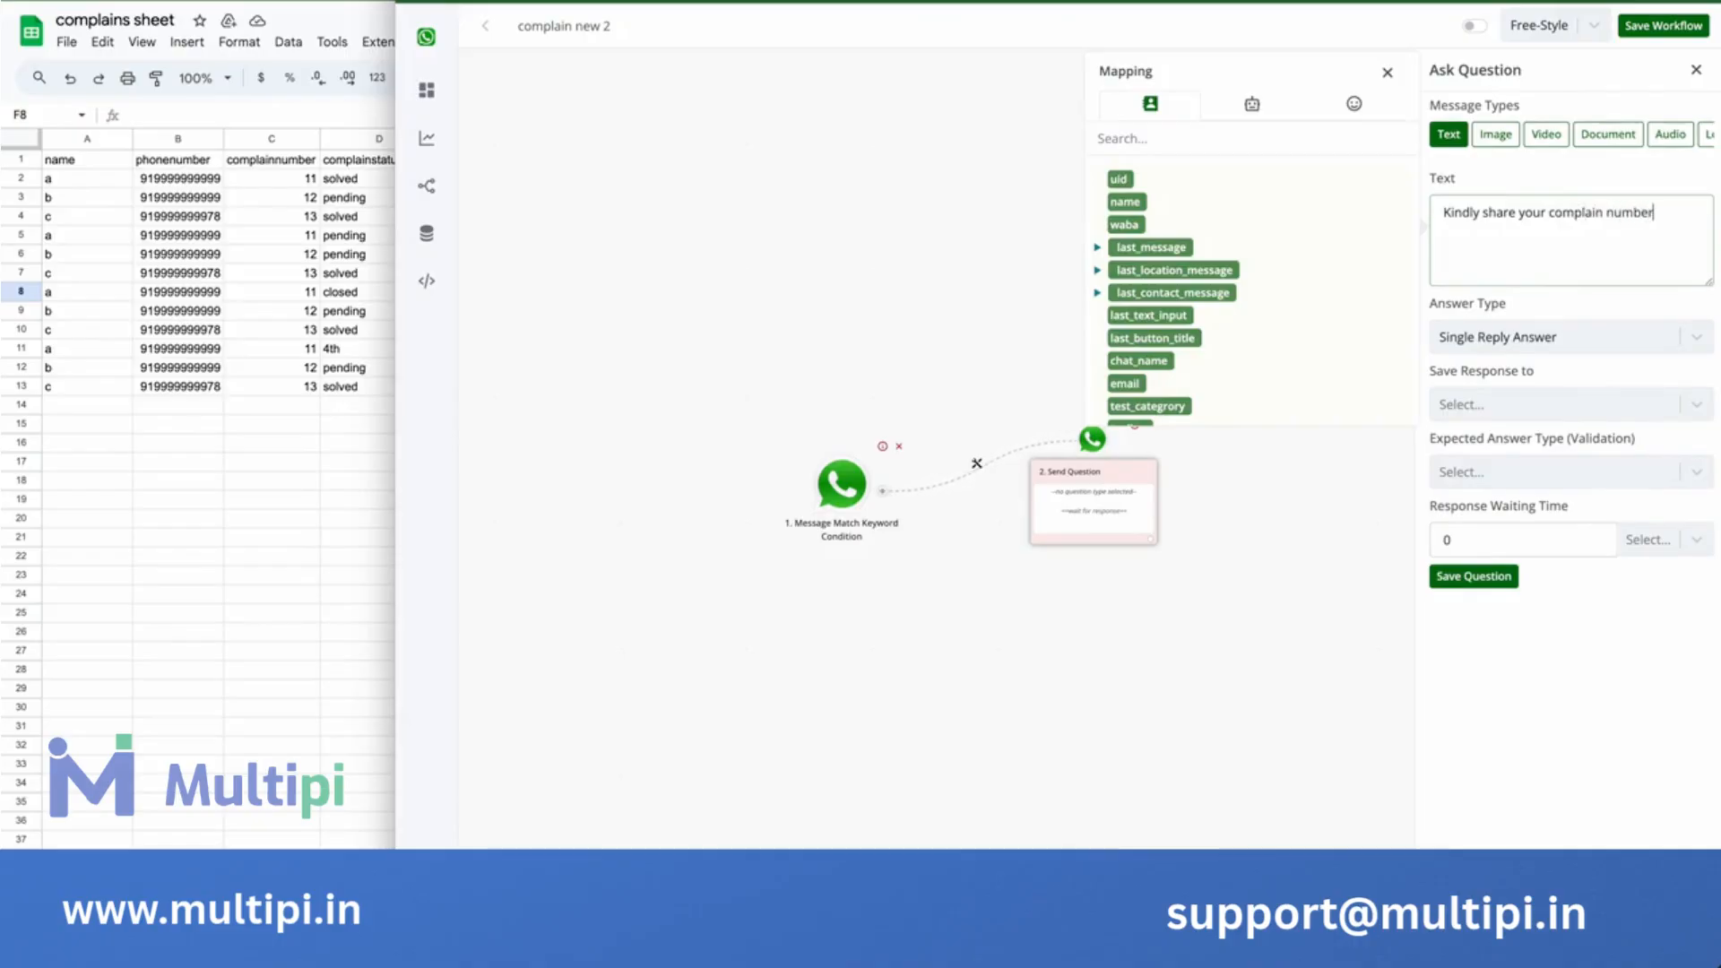
{"action": "left_click", "coordinate": [1510, 583]}
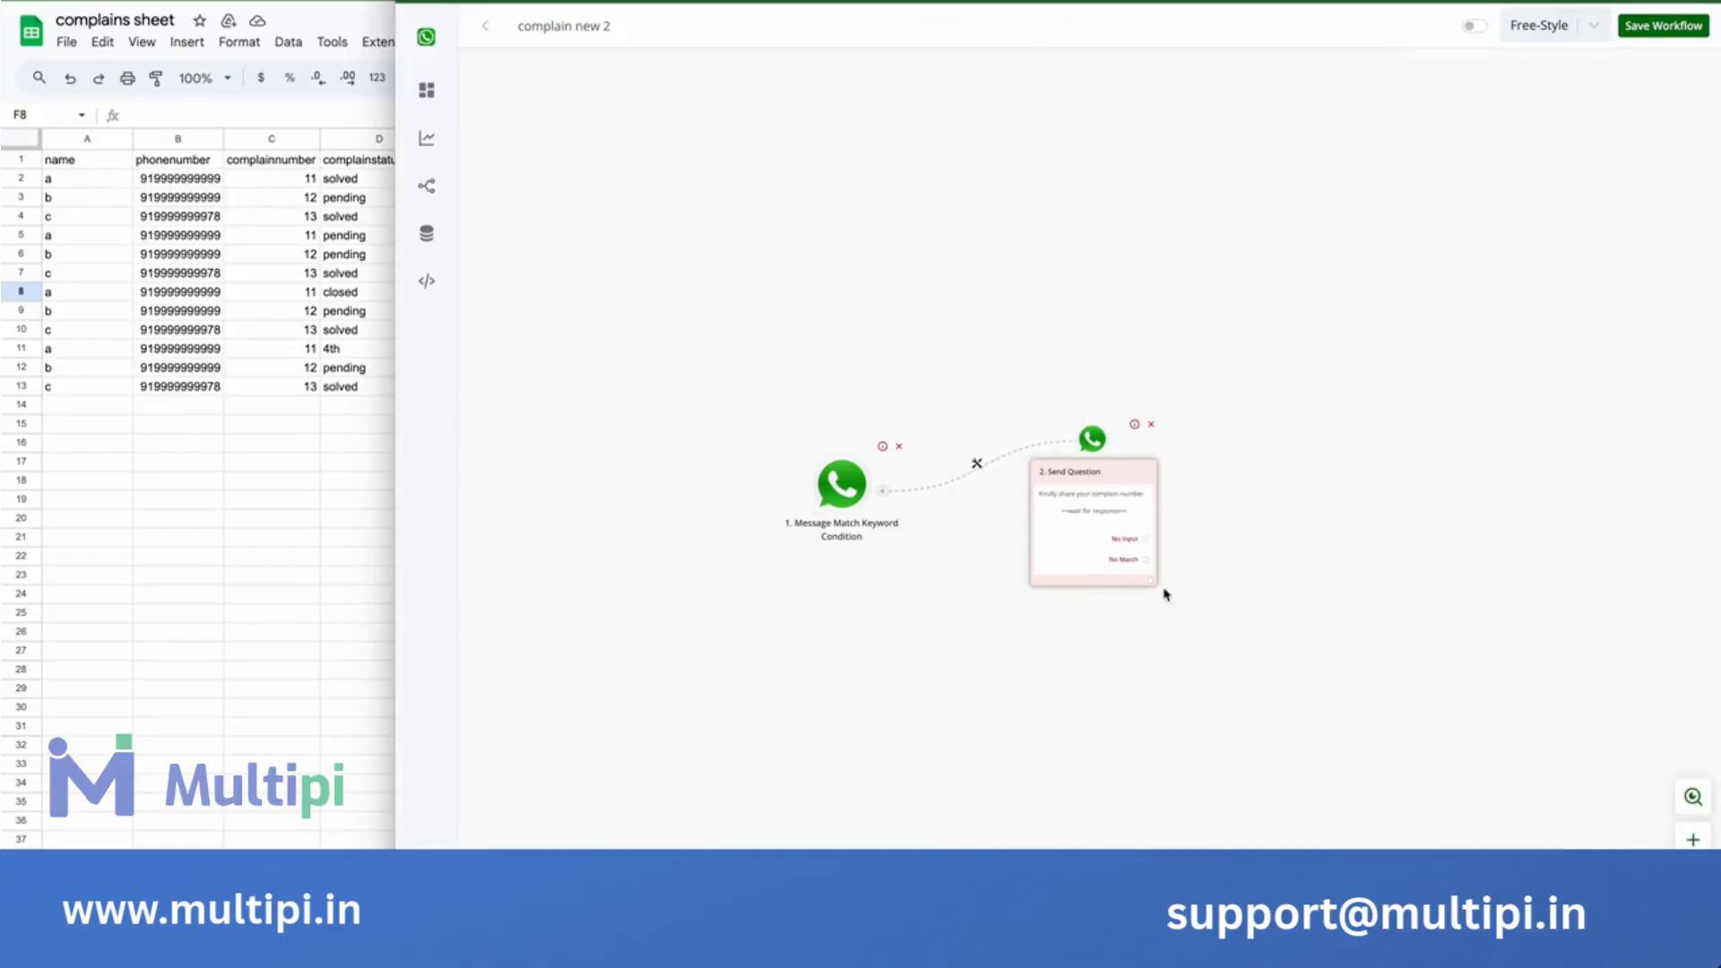
Add the Google Sheet automation module Lookup Spreadsheet Rows after the question node.
{"action": "left_click", "coordinate": [1152, 581]}
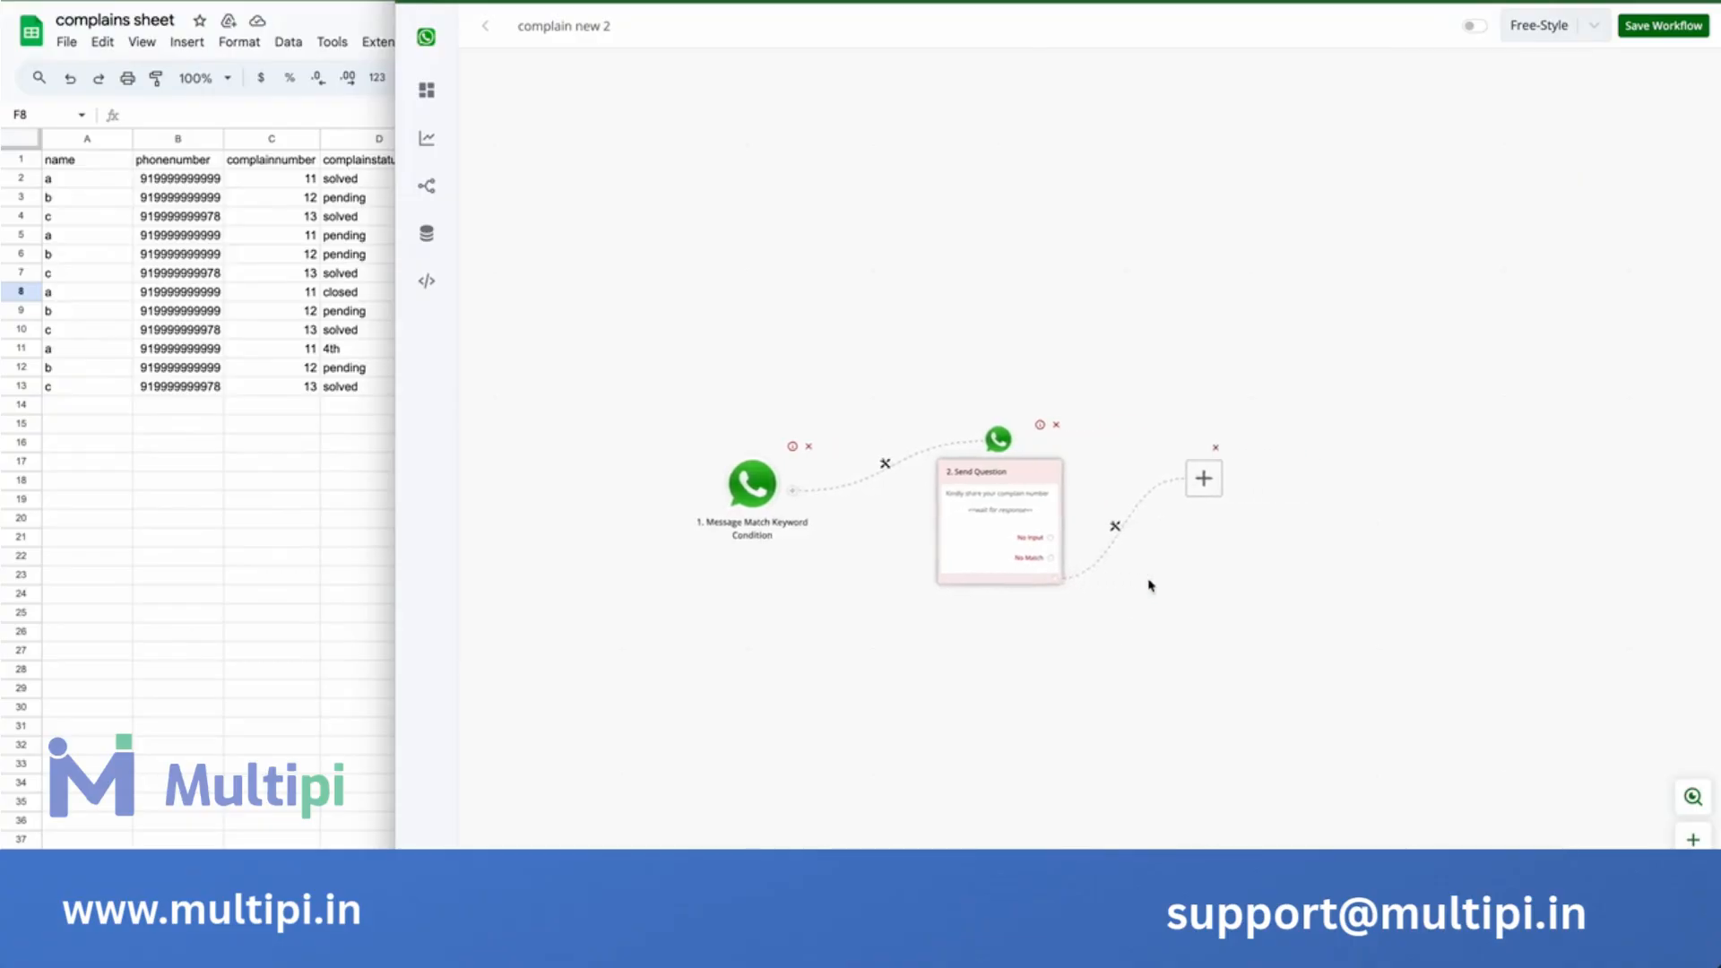
{"action": "left_click", "coordinate": [1049, 481]}
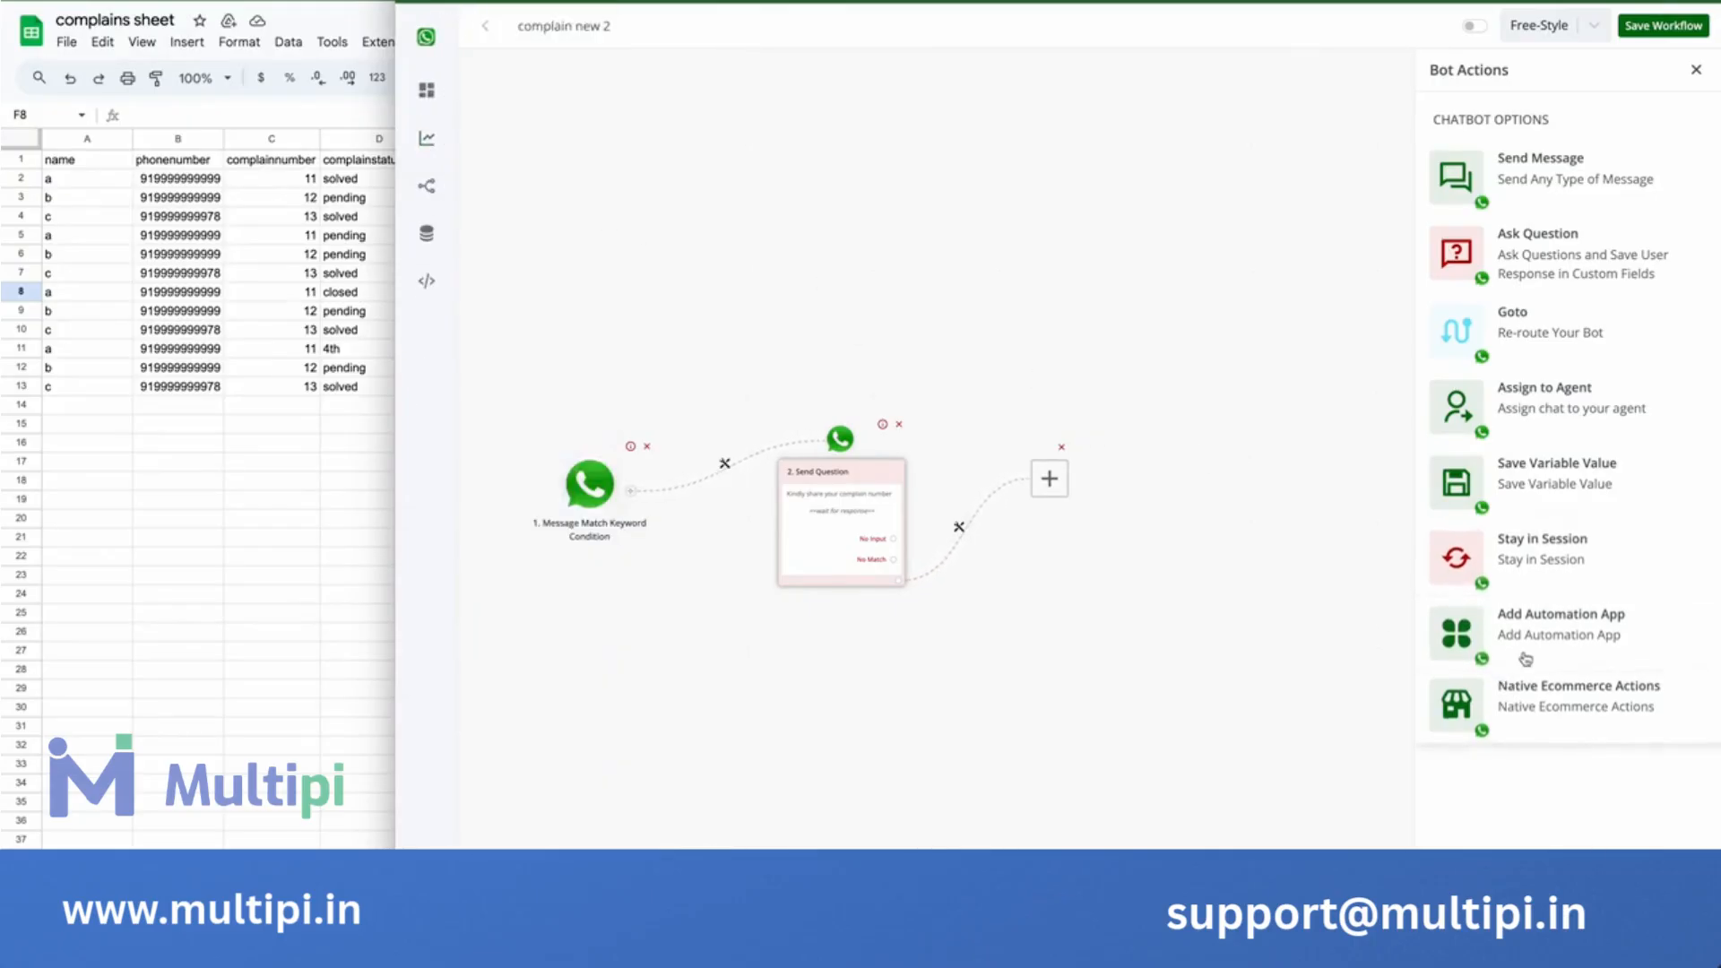
{"action": "left_click", "coordinate": [1526, 656]}
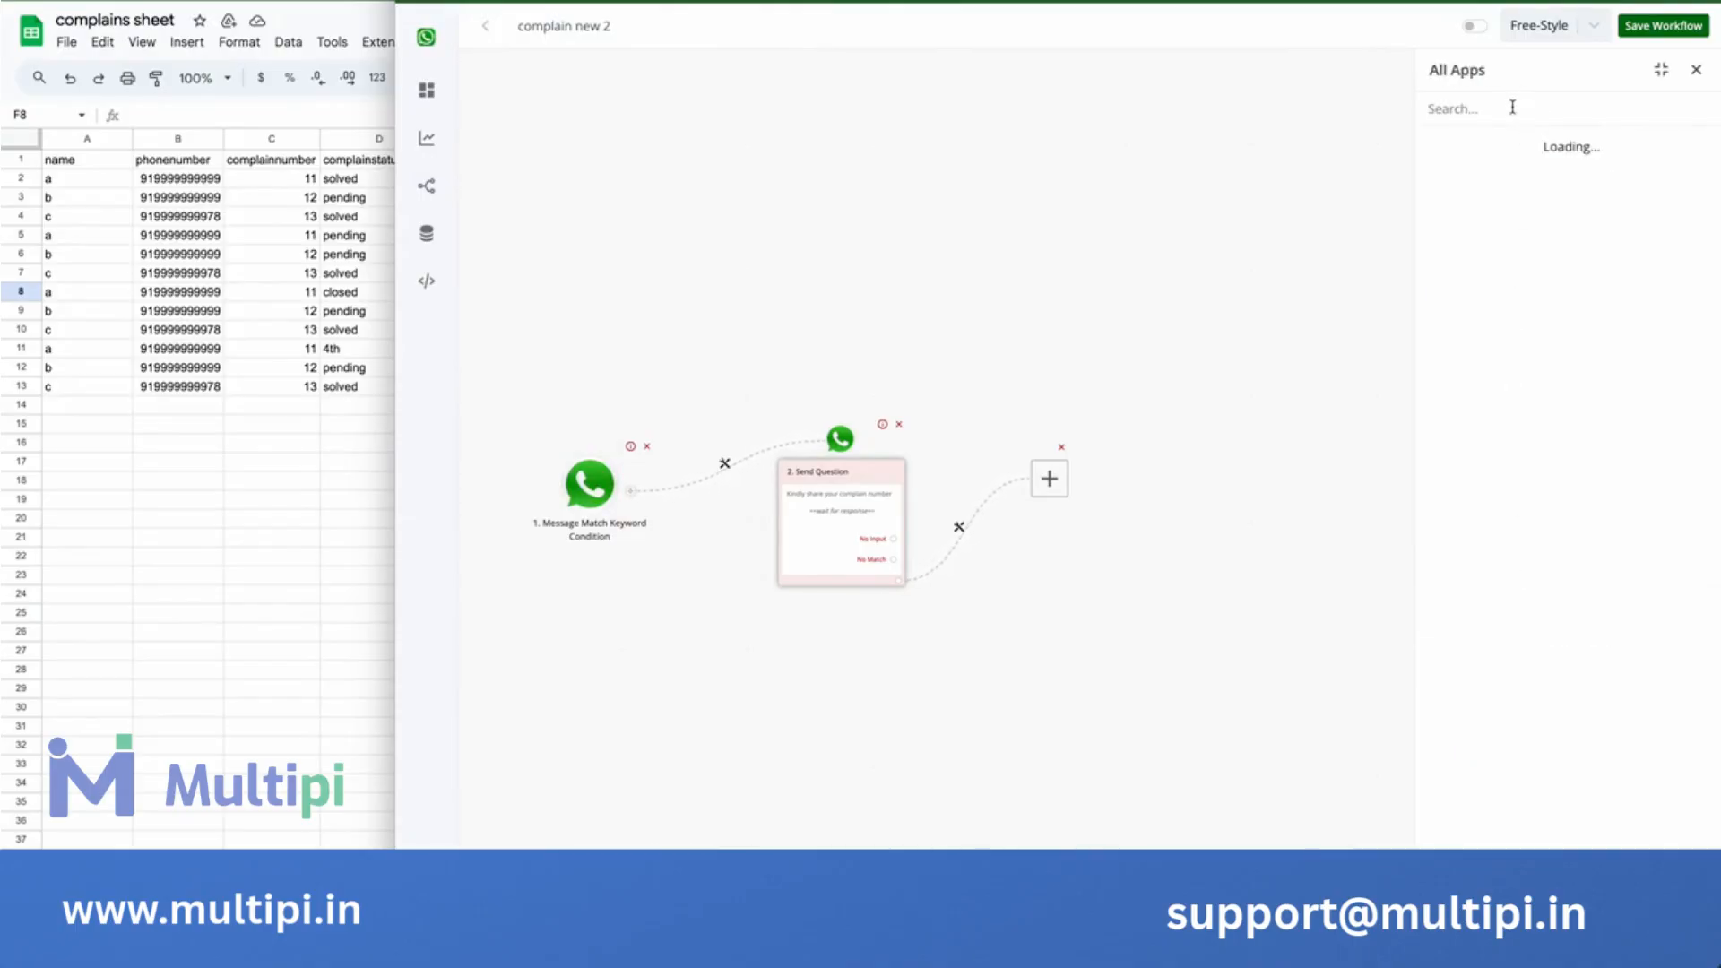
{"action": "type", "text": "sheet"}
{"action": "left_click", "coordinate": [1567, 210]}
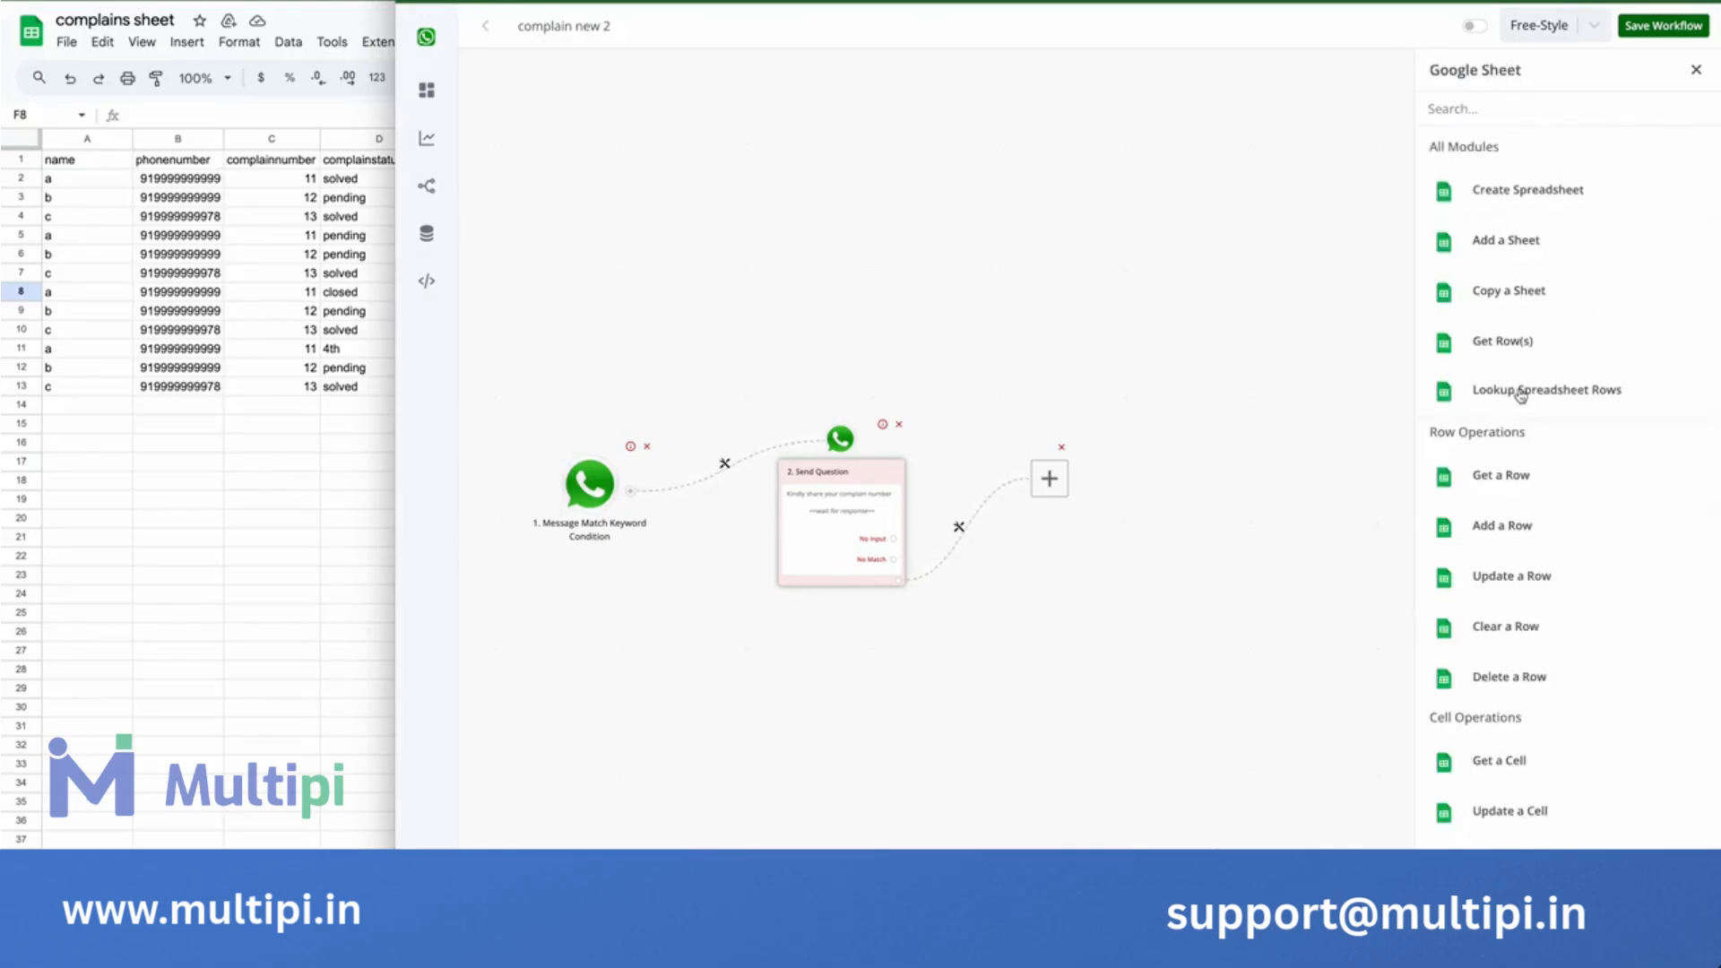
{"action": "left_click", "coordinate": [1528, 405]}
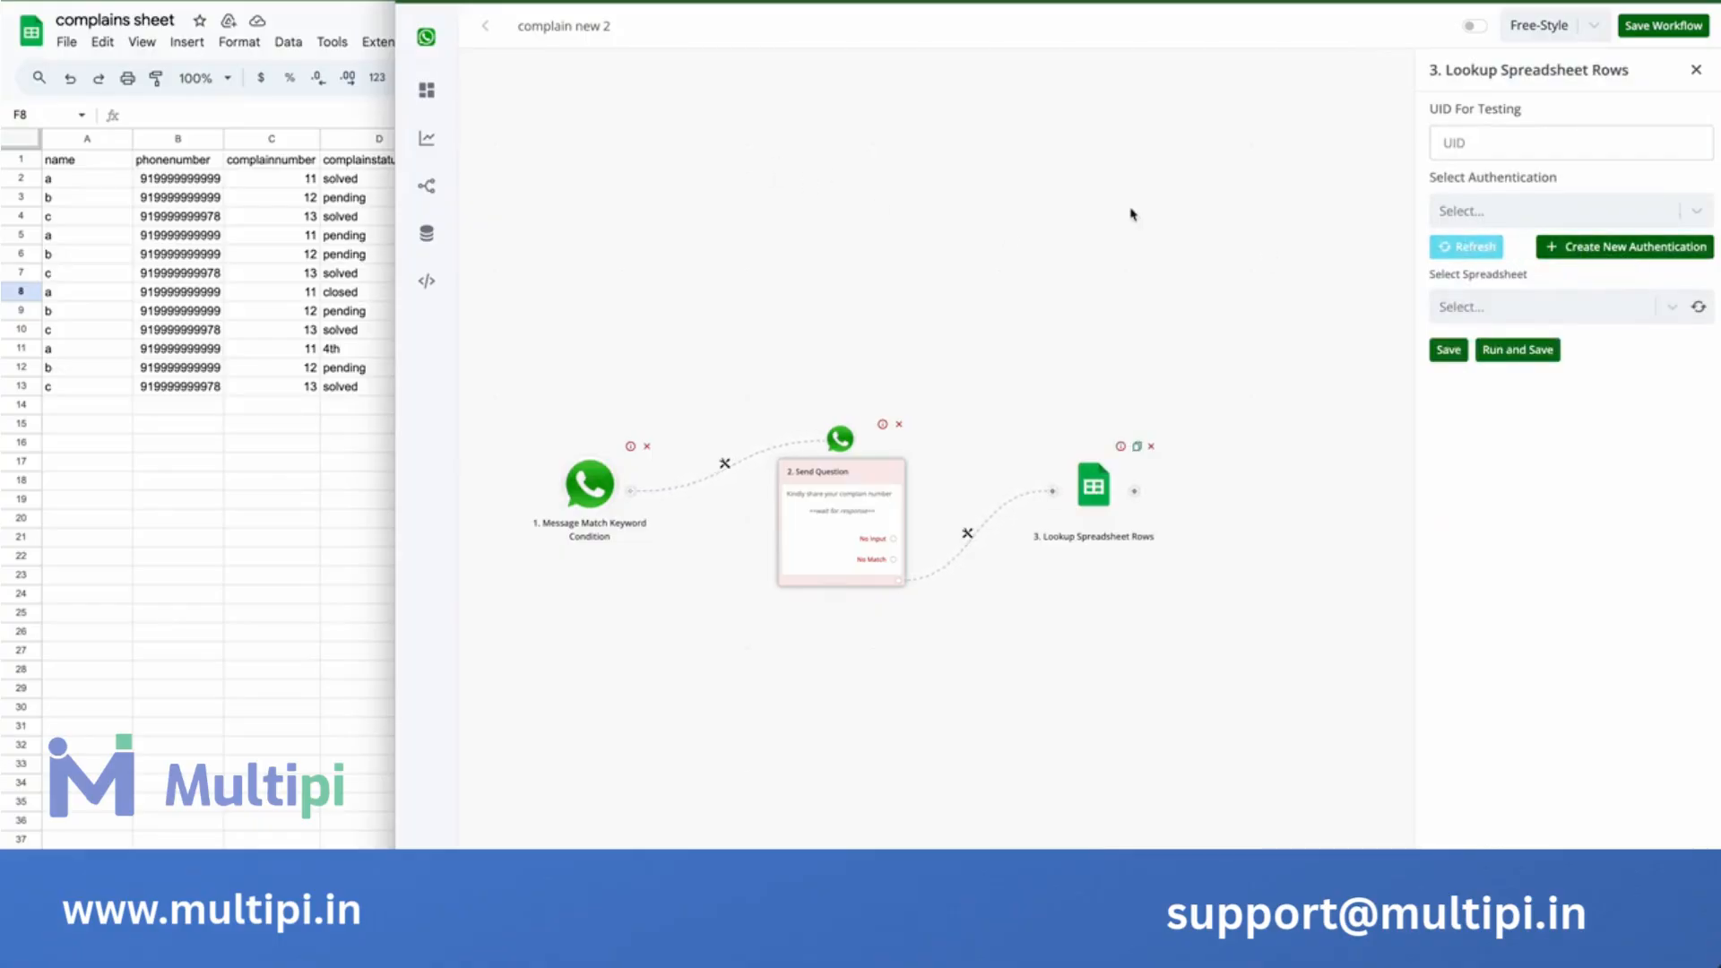
Configure the lookup to use the wainbox authentication, the "complains sheet" spreadsheet and Sheet1.
{"action": "left_click", "coordinate": [1695, 214]}
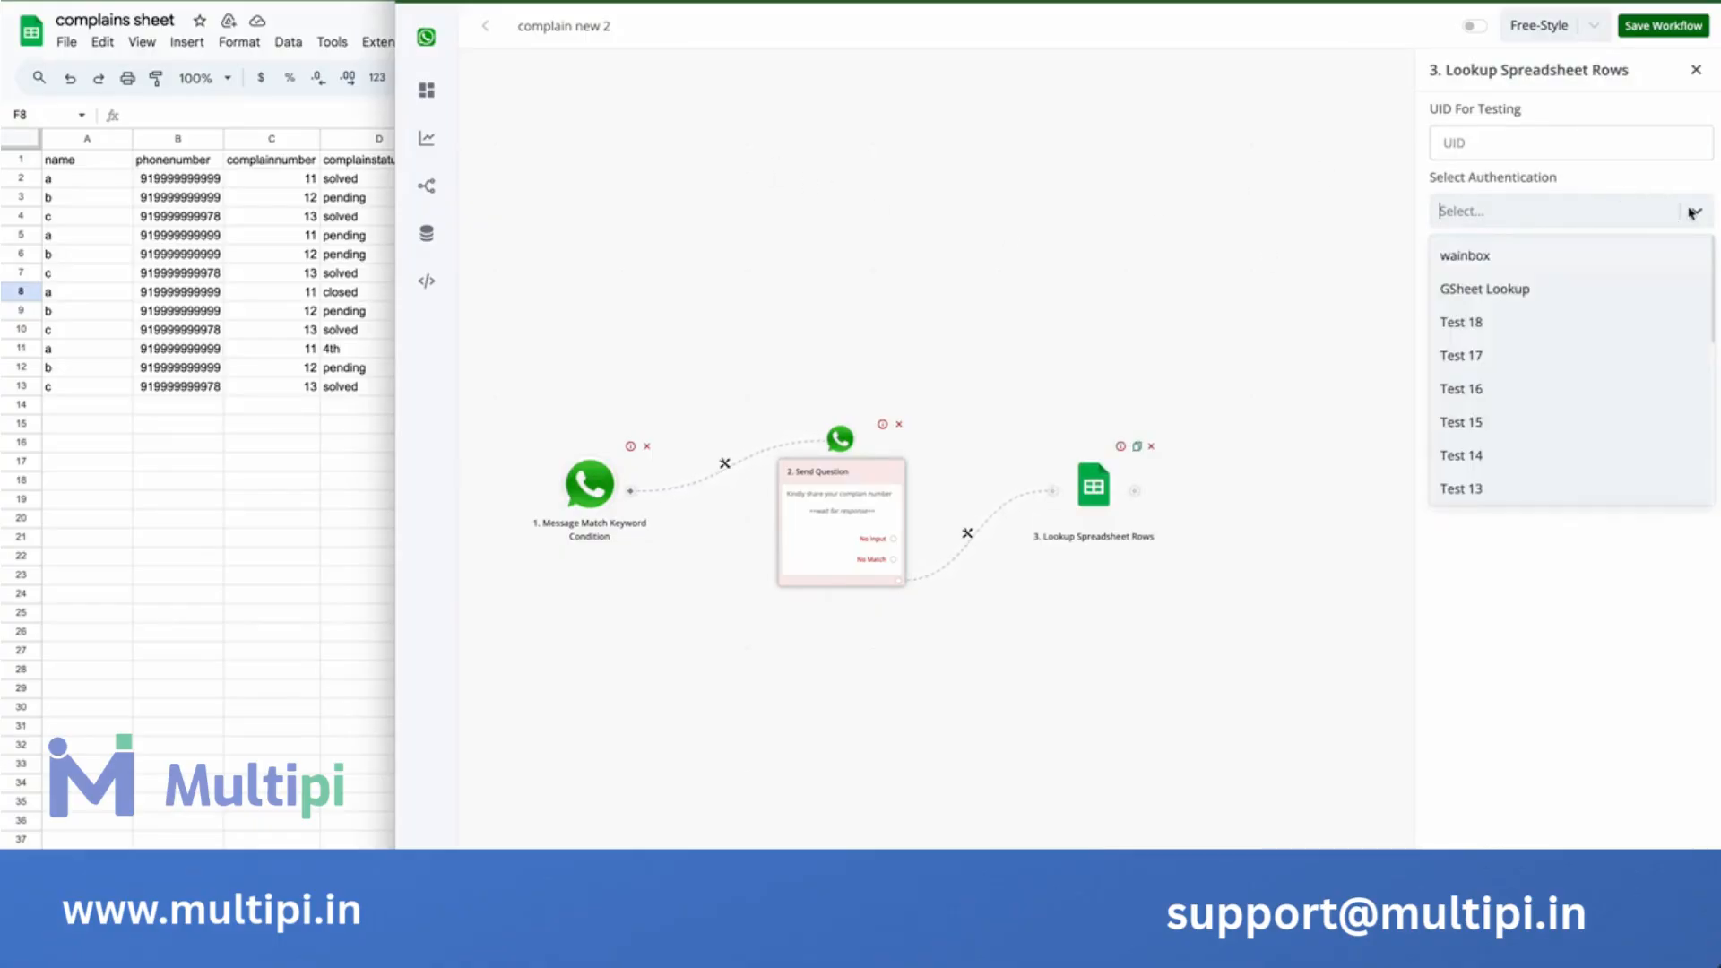
{"action": "left_click", "coordinate": [1506, 256]}
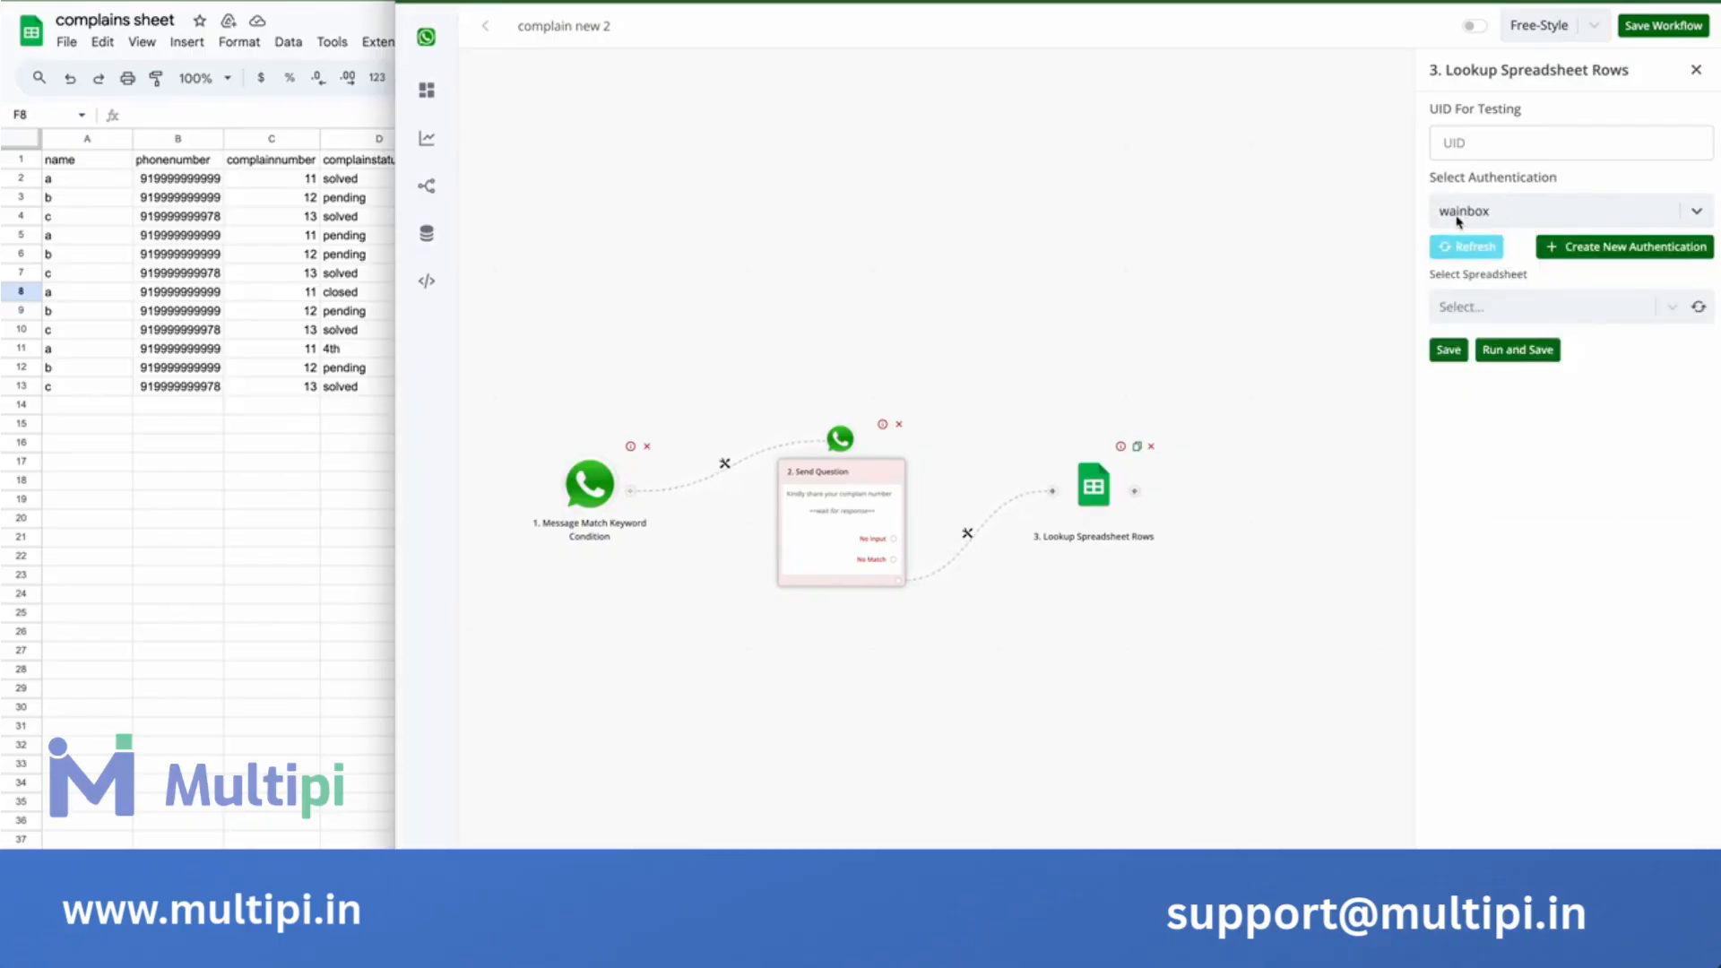
{"action": "left_click", "coordinate": [1699, 308]}
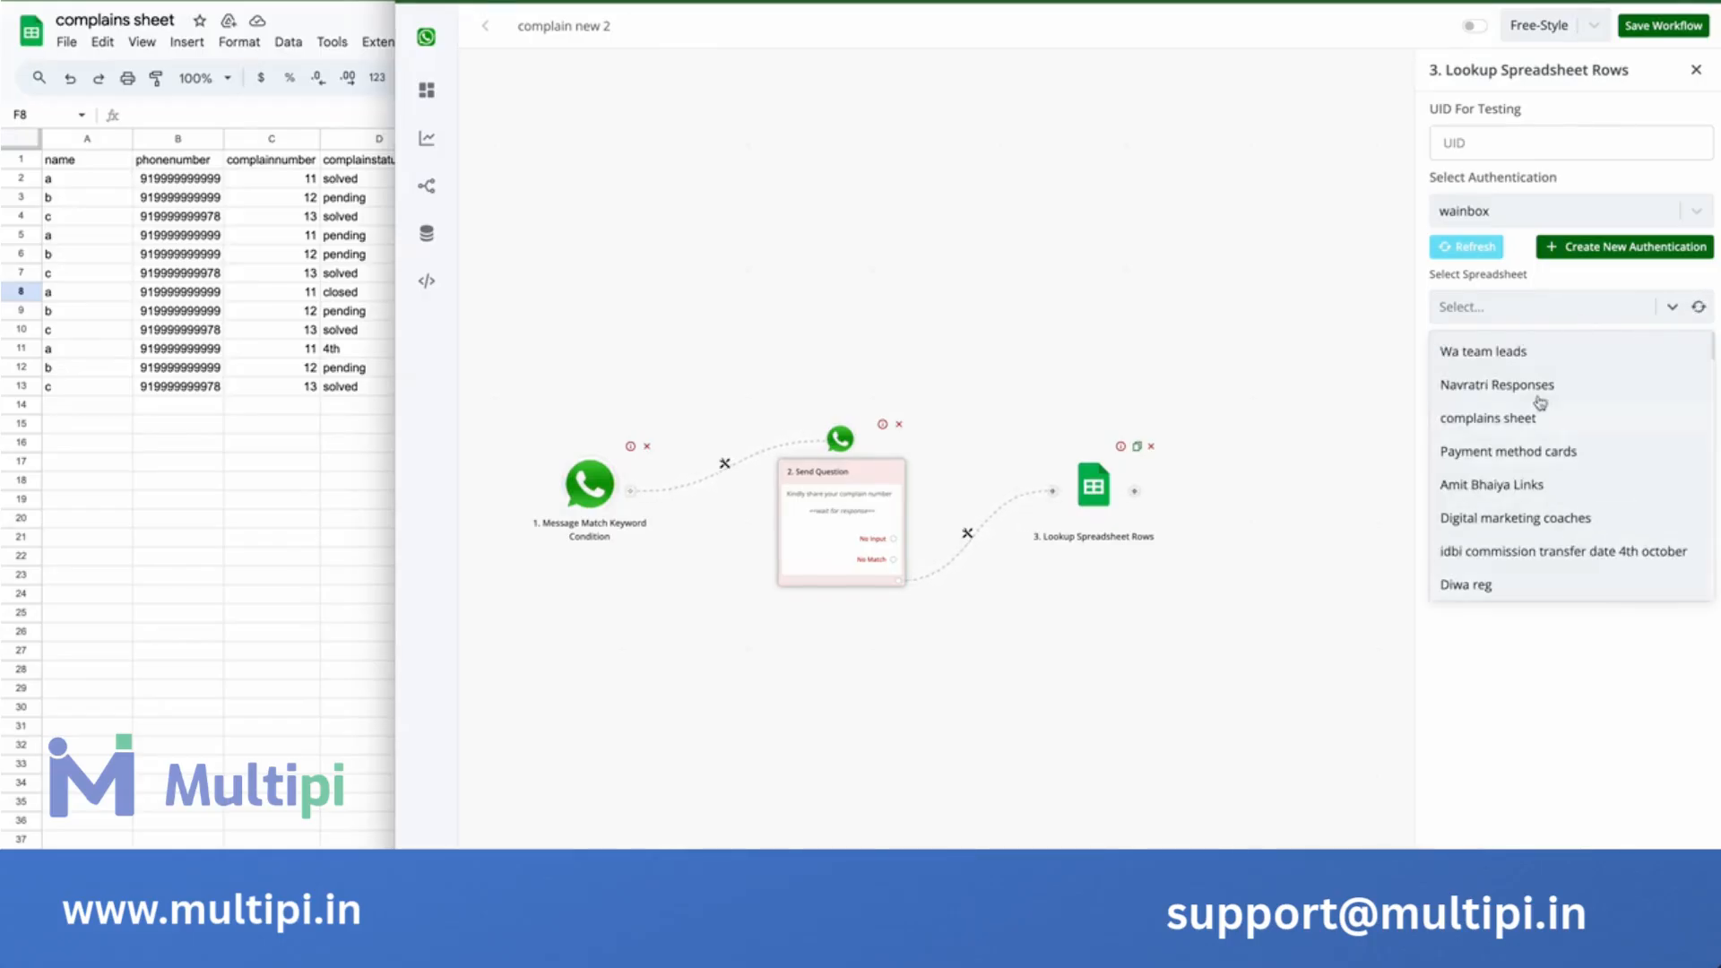
{"action": "left_click", "coordinate": [1496, 419]}
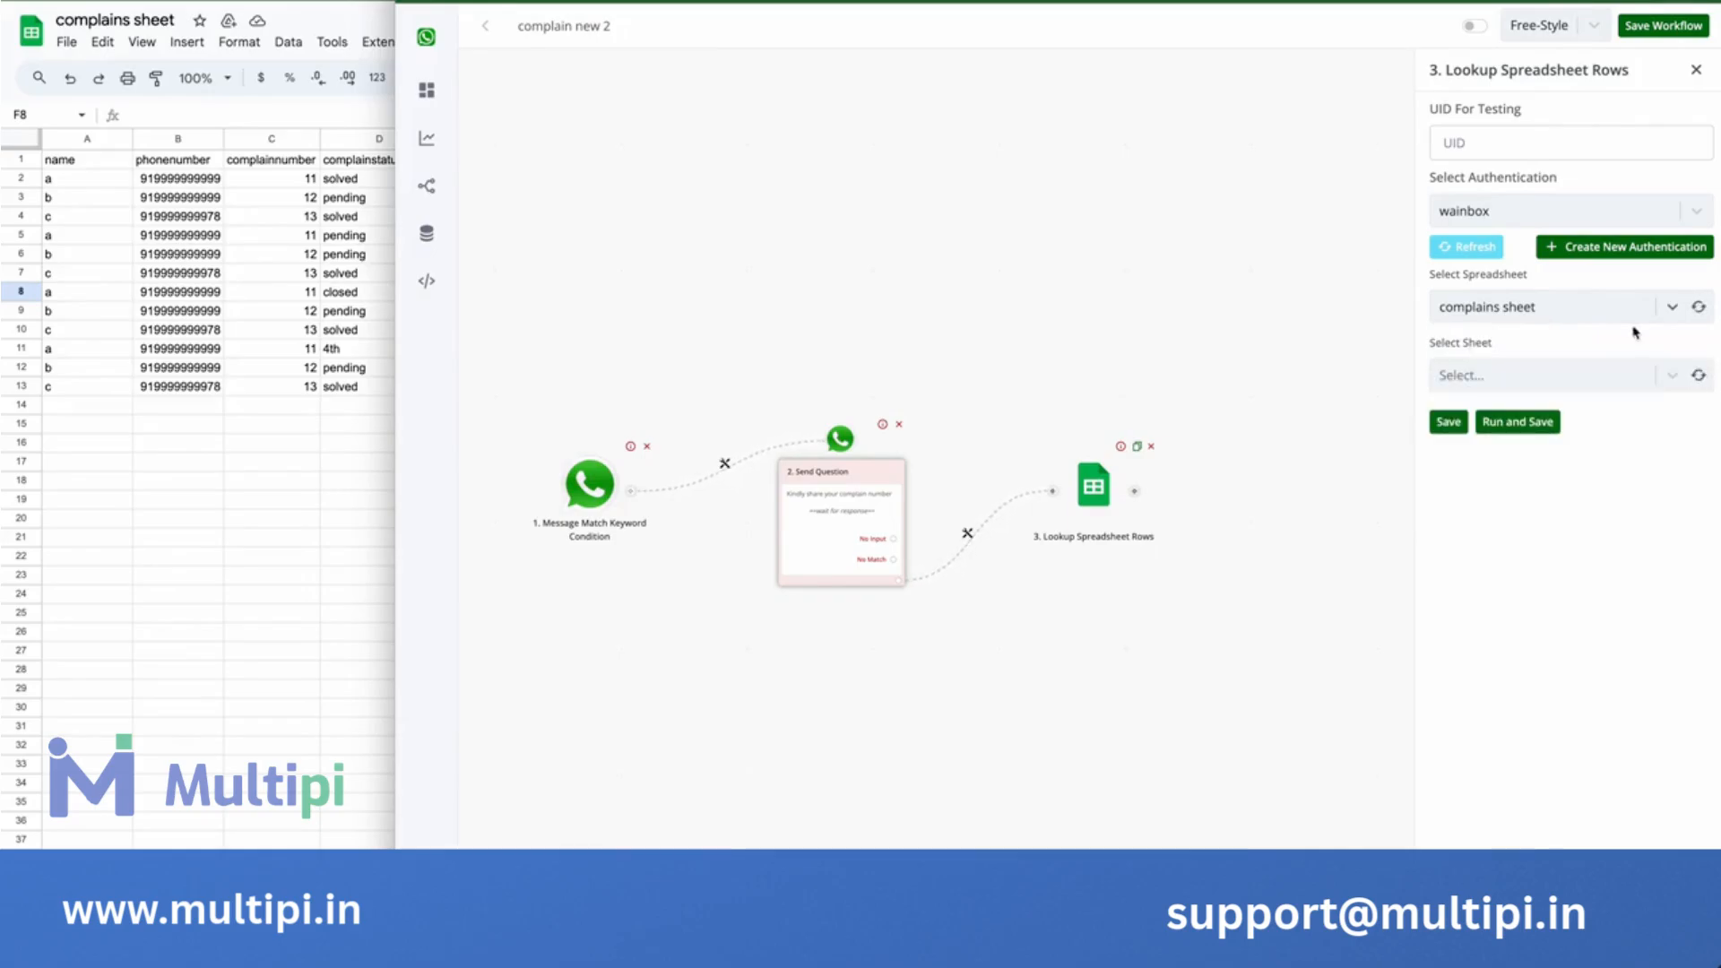
{"action": "left_click", "coordinate": [1699, 380]}
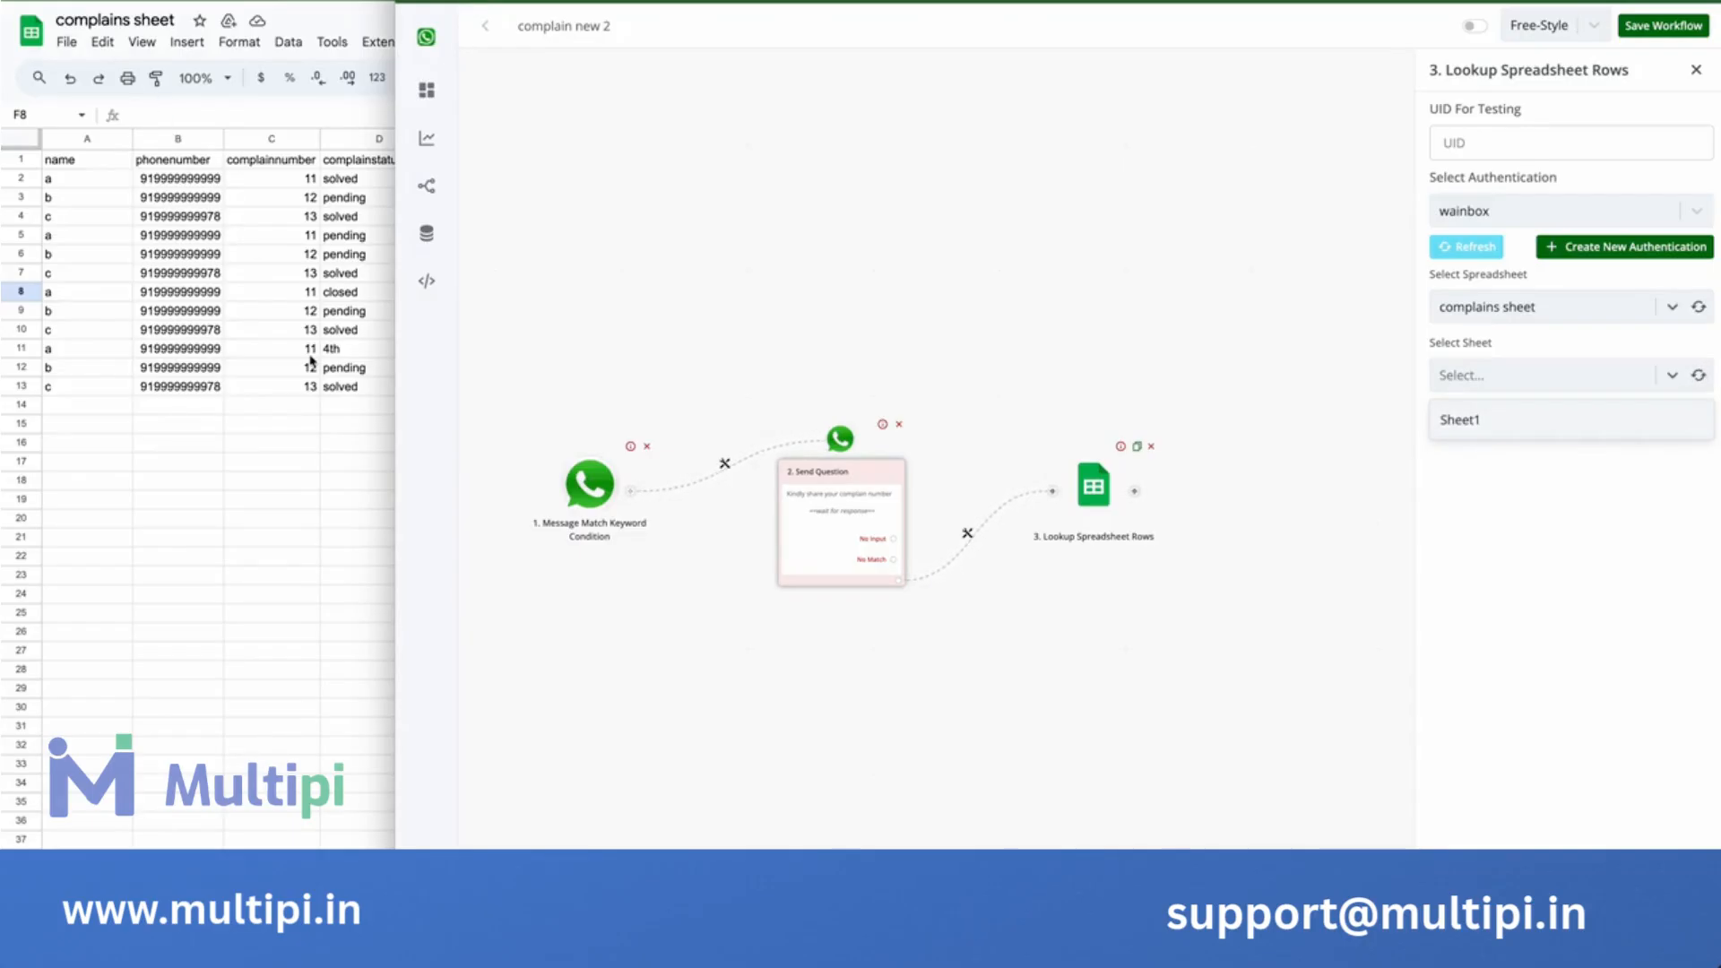
{"action": "left_click", "coordinate": [1521, 418]}
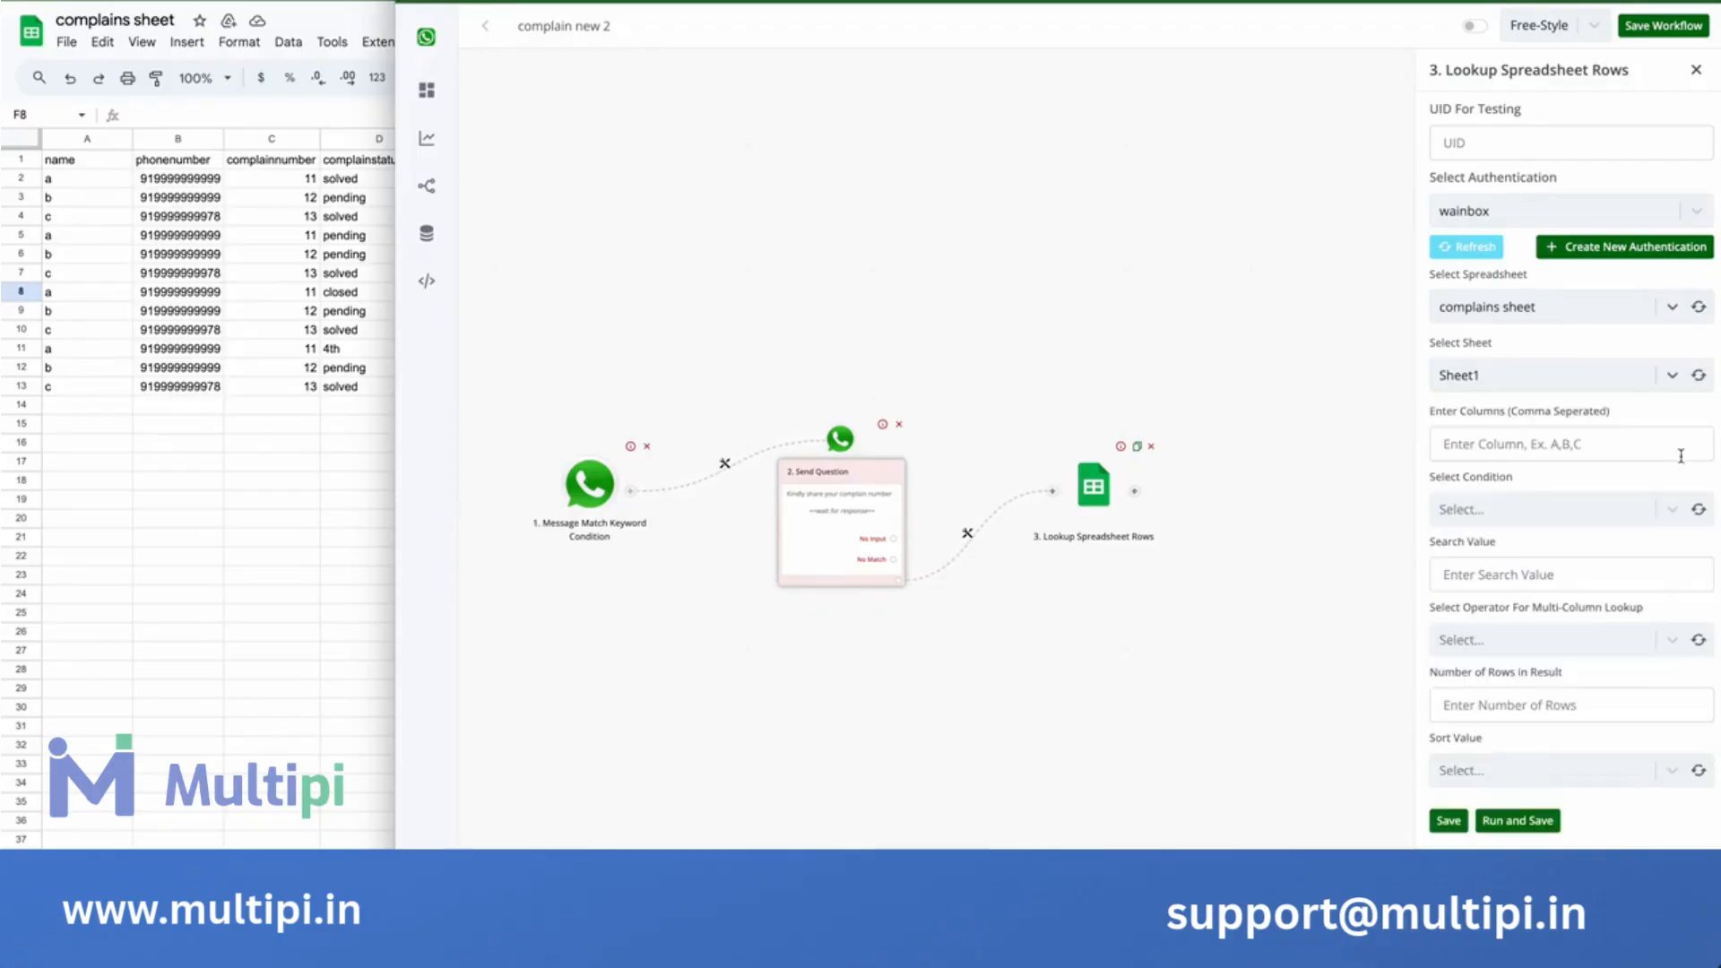
Set the lookup's search column to C, the complain number column.
{"action": "left_click", "coordinate": [1502, 440]}
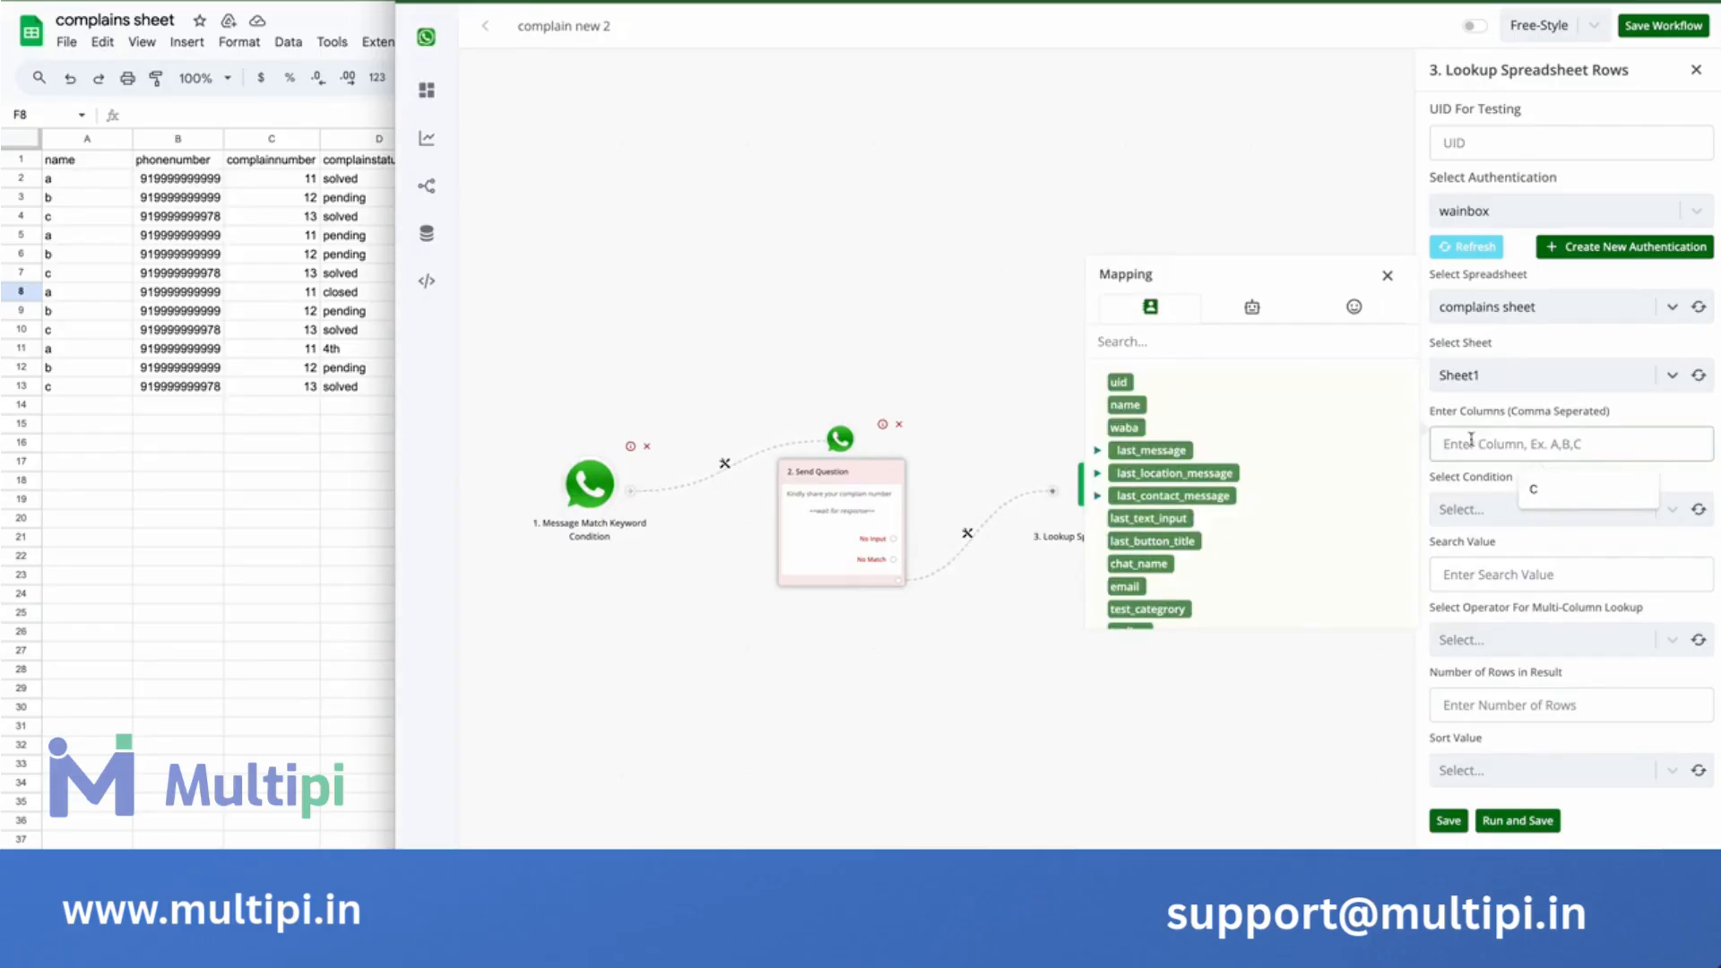
{"action": "type", "text": "C"}
{"action": "left_click", "coordinate": [1388, 275]}
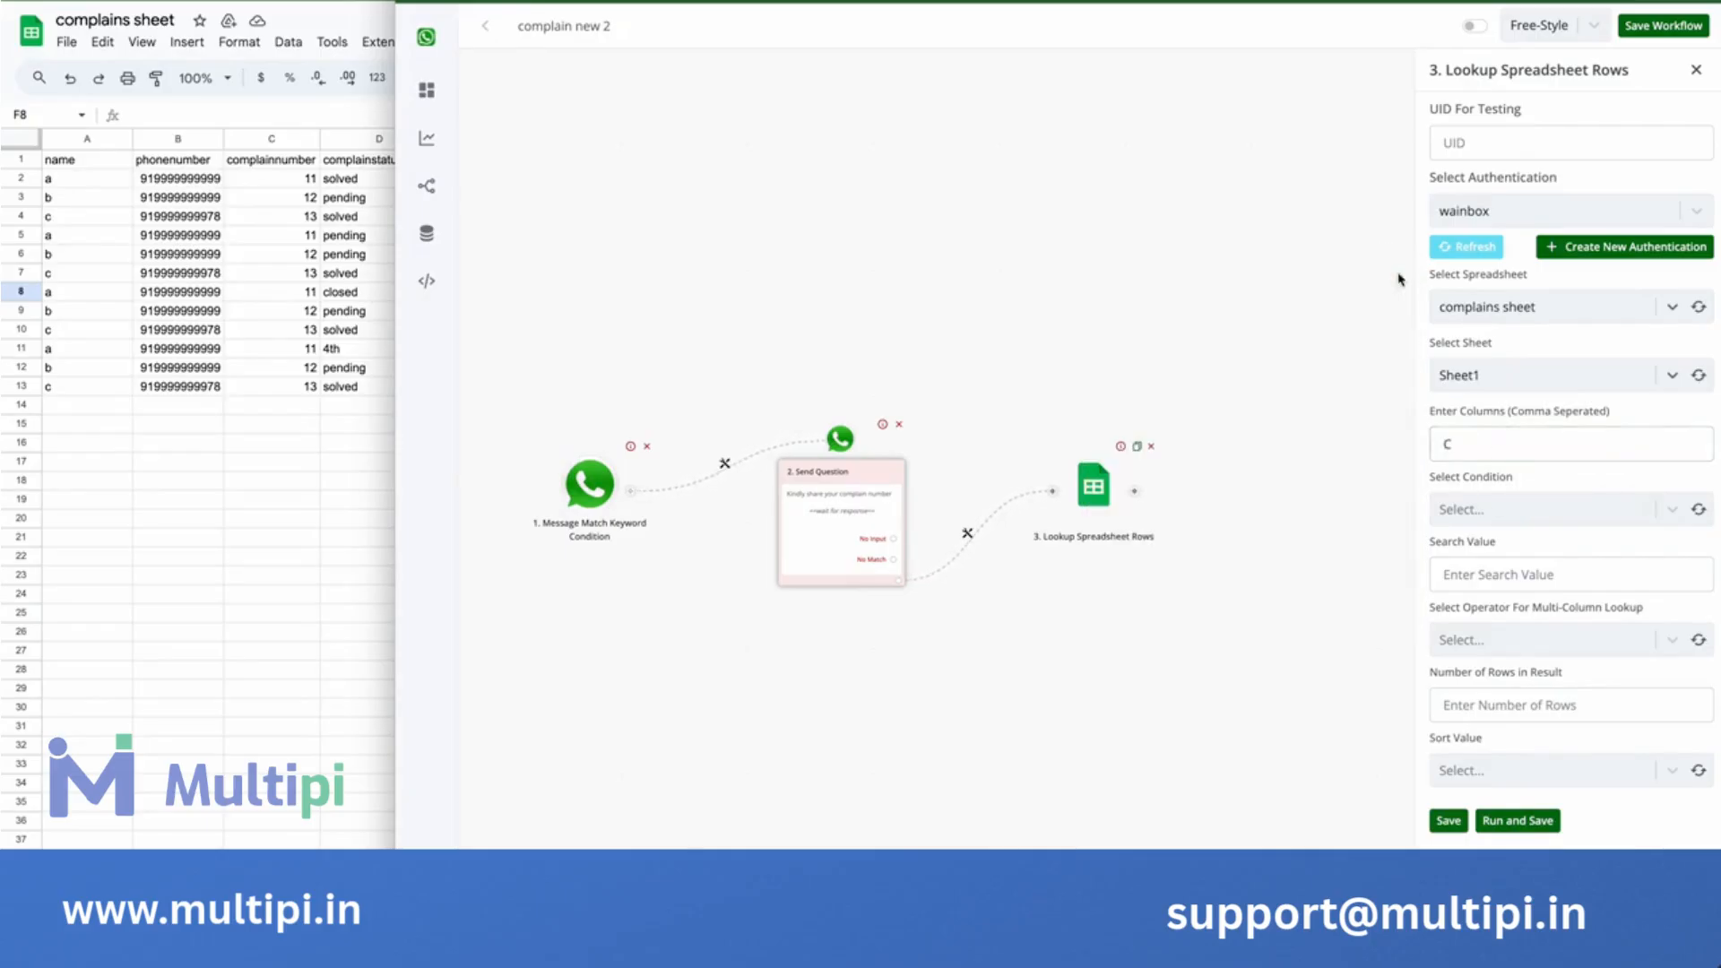
{"action": "left_click", "coordinate": [1462, 436]}
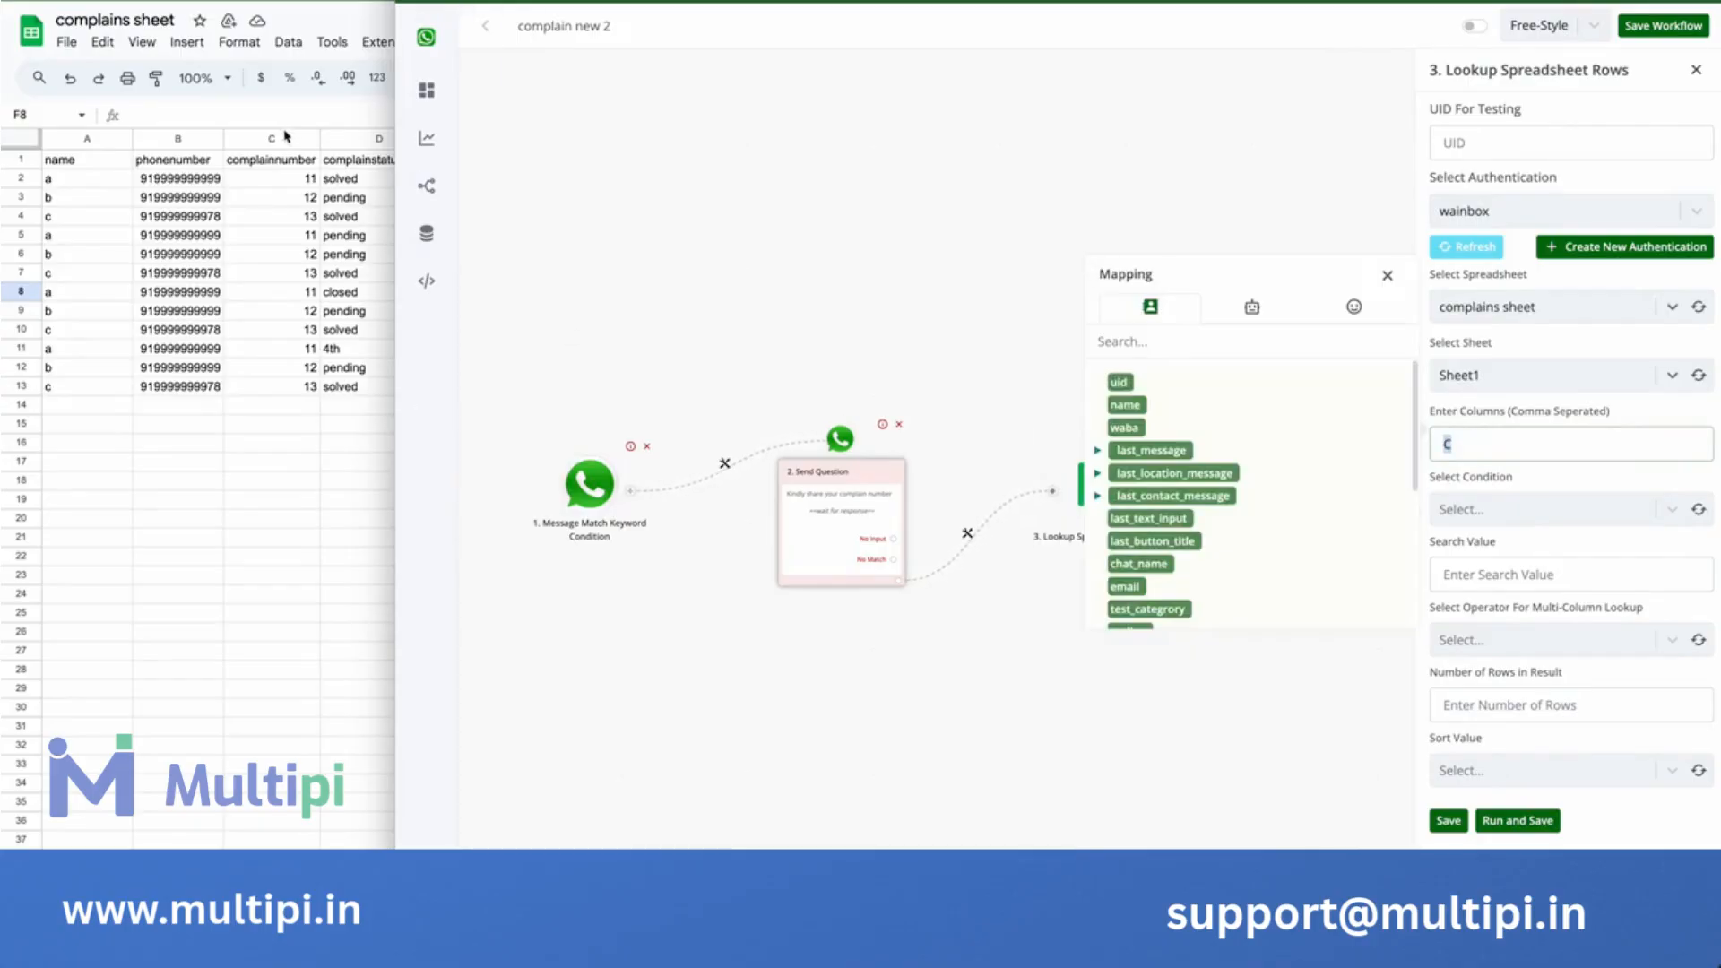
Set the lookup's match condition to Equal to (Number).
{"action": "left_click", "coordinate": [1490, 507]}
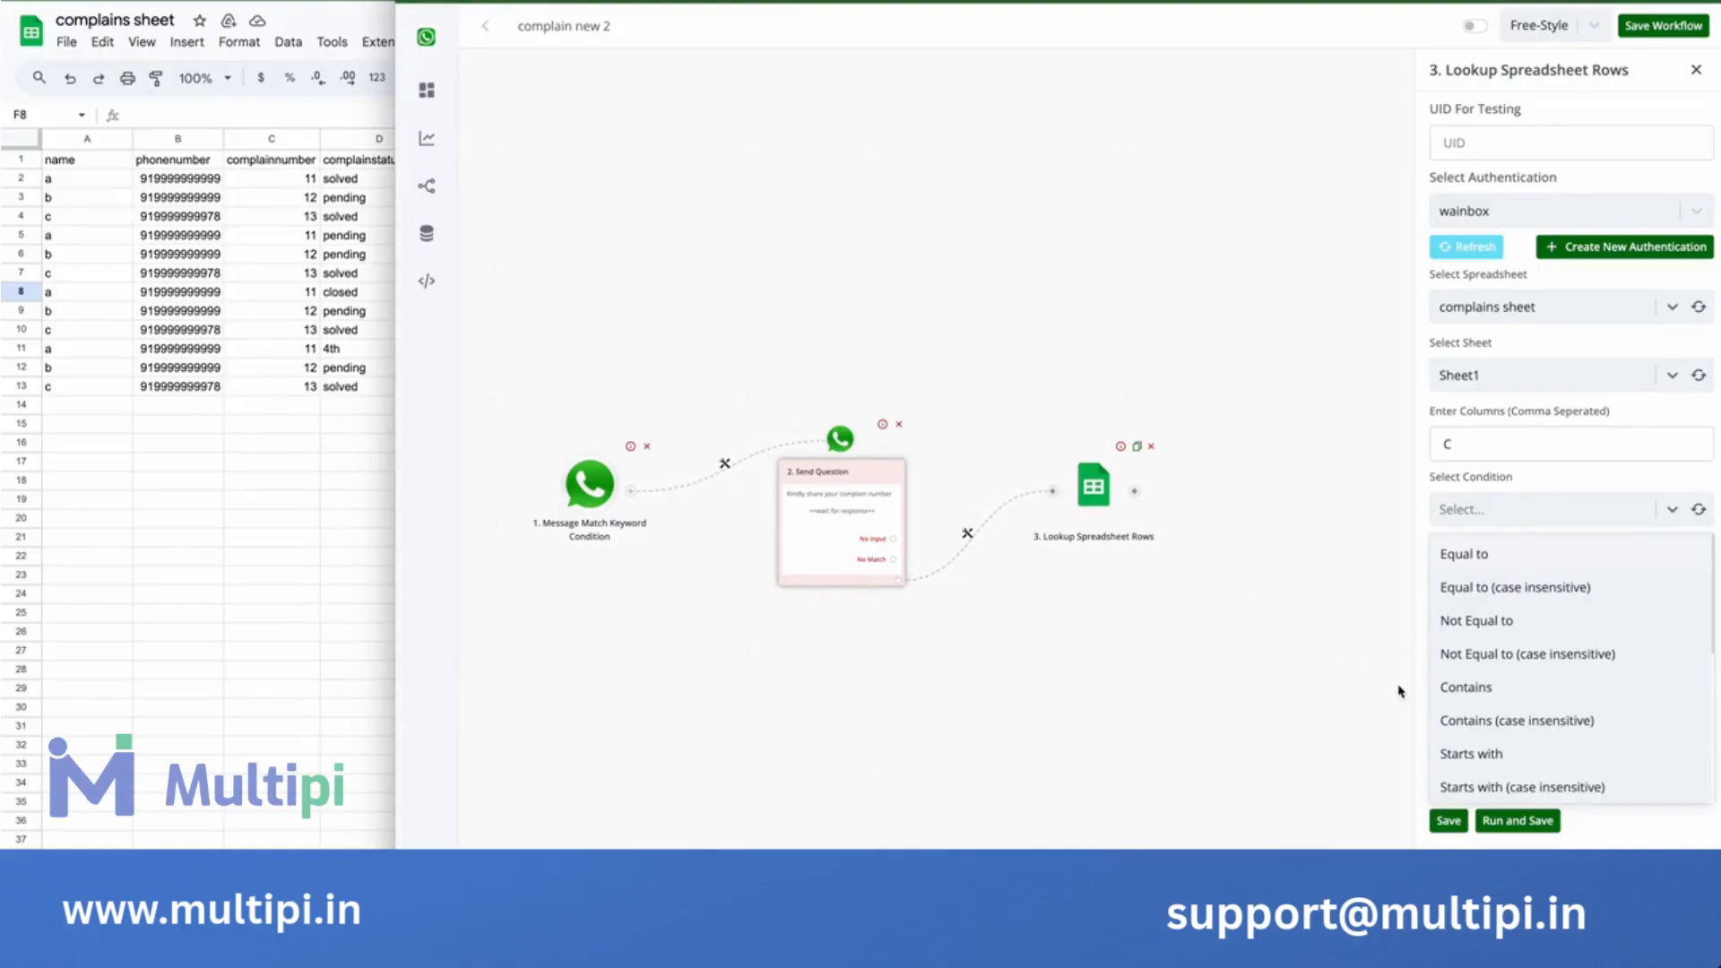
{"action": "scroll", "coordinate": [1587, 768], "scroll_direction": "down", "scroll_amount": 3}
{"action": "scroll", "coordinate": [1584, 771], "scroll_direction": "down", "scroll_amount": 2}
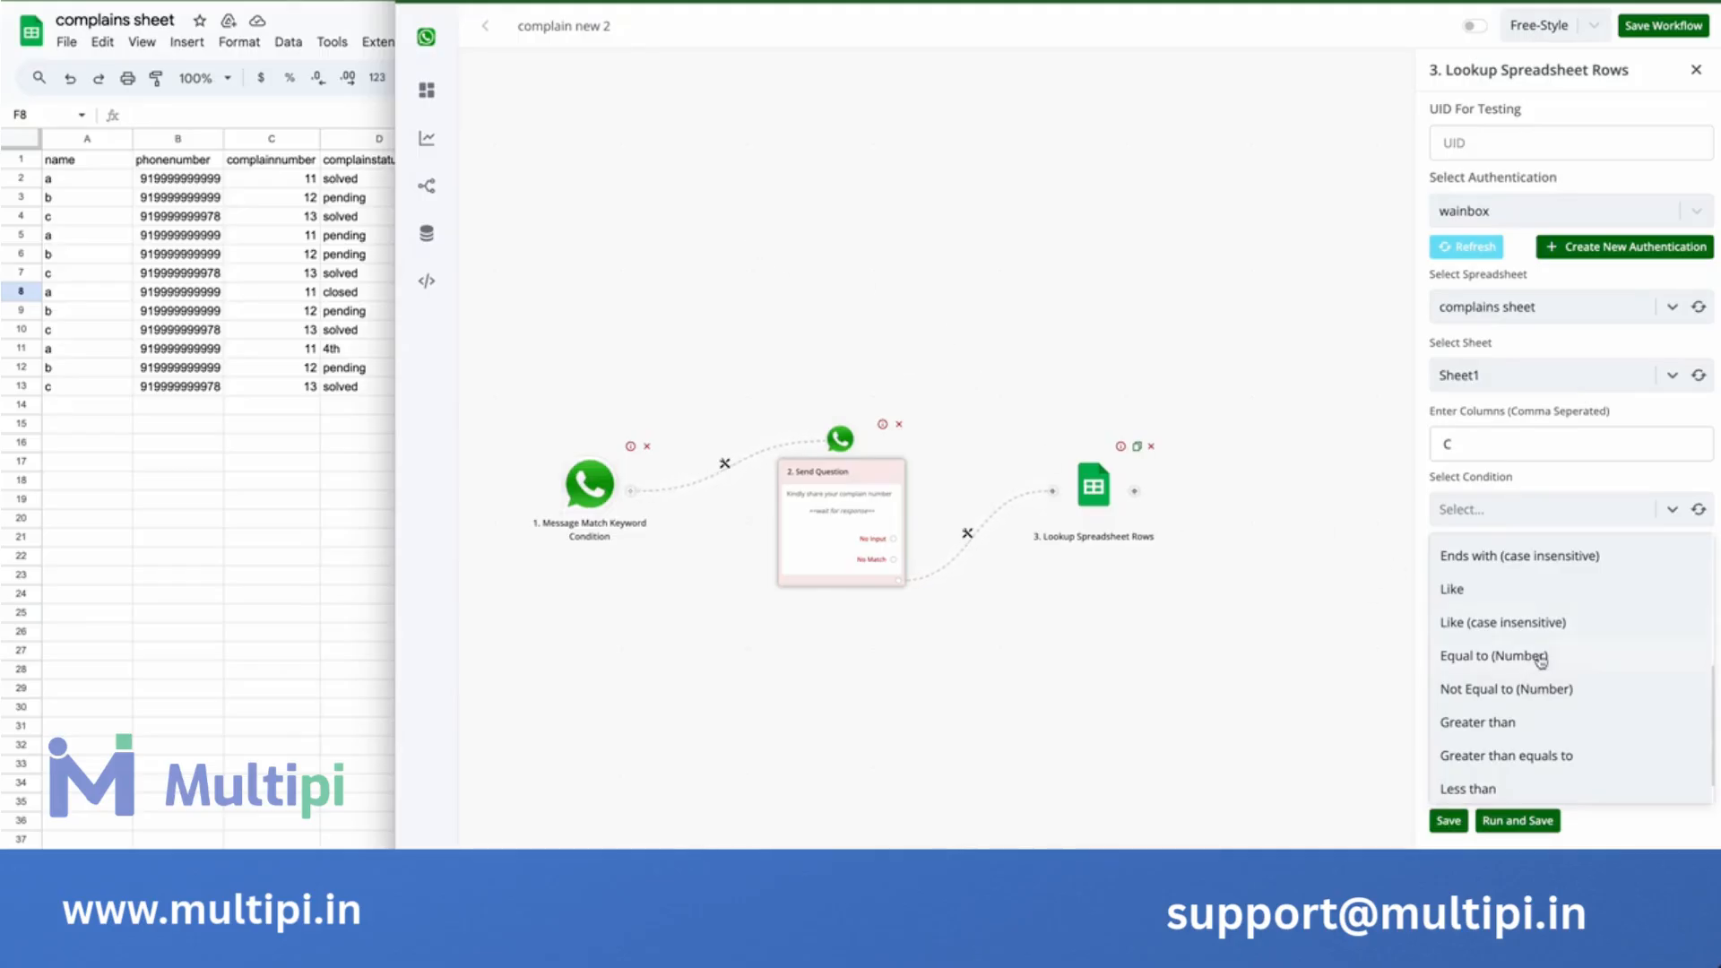
{"action": "scroll", "coordinate": [1648, 705], "scroll_direction": "up", "scroll_amount": 5}
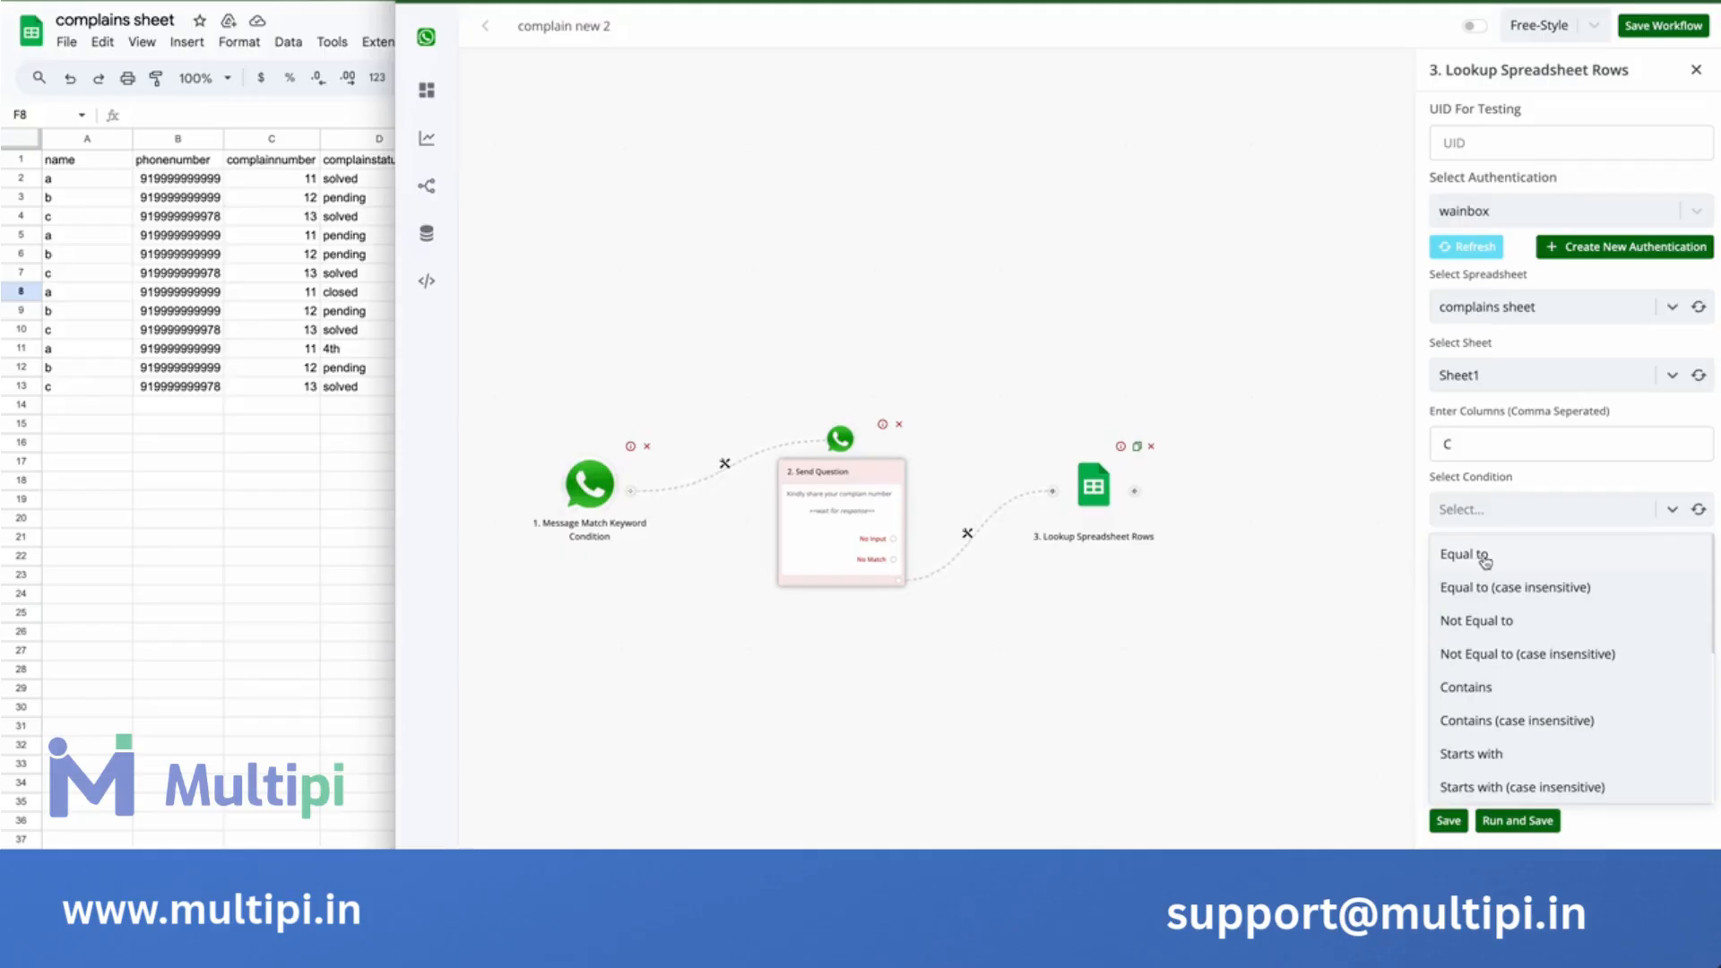
{"action": "scroll", "coordinate": [1515, 645], "scroll_direction": "down", "scroll_amount": 2}
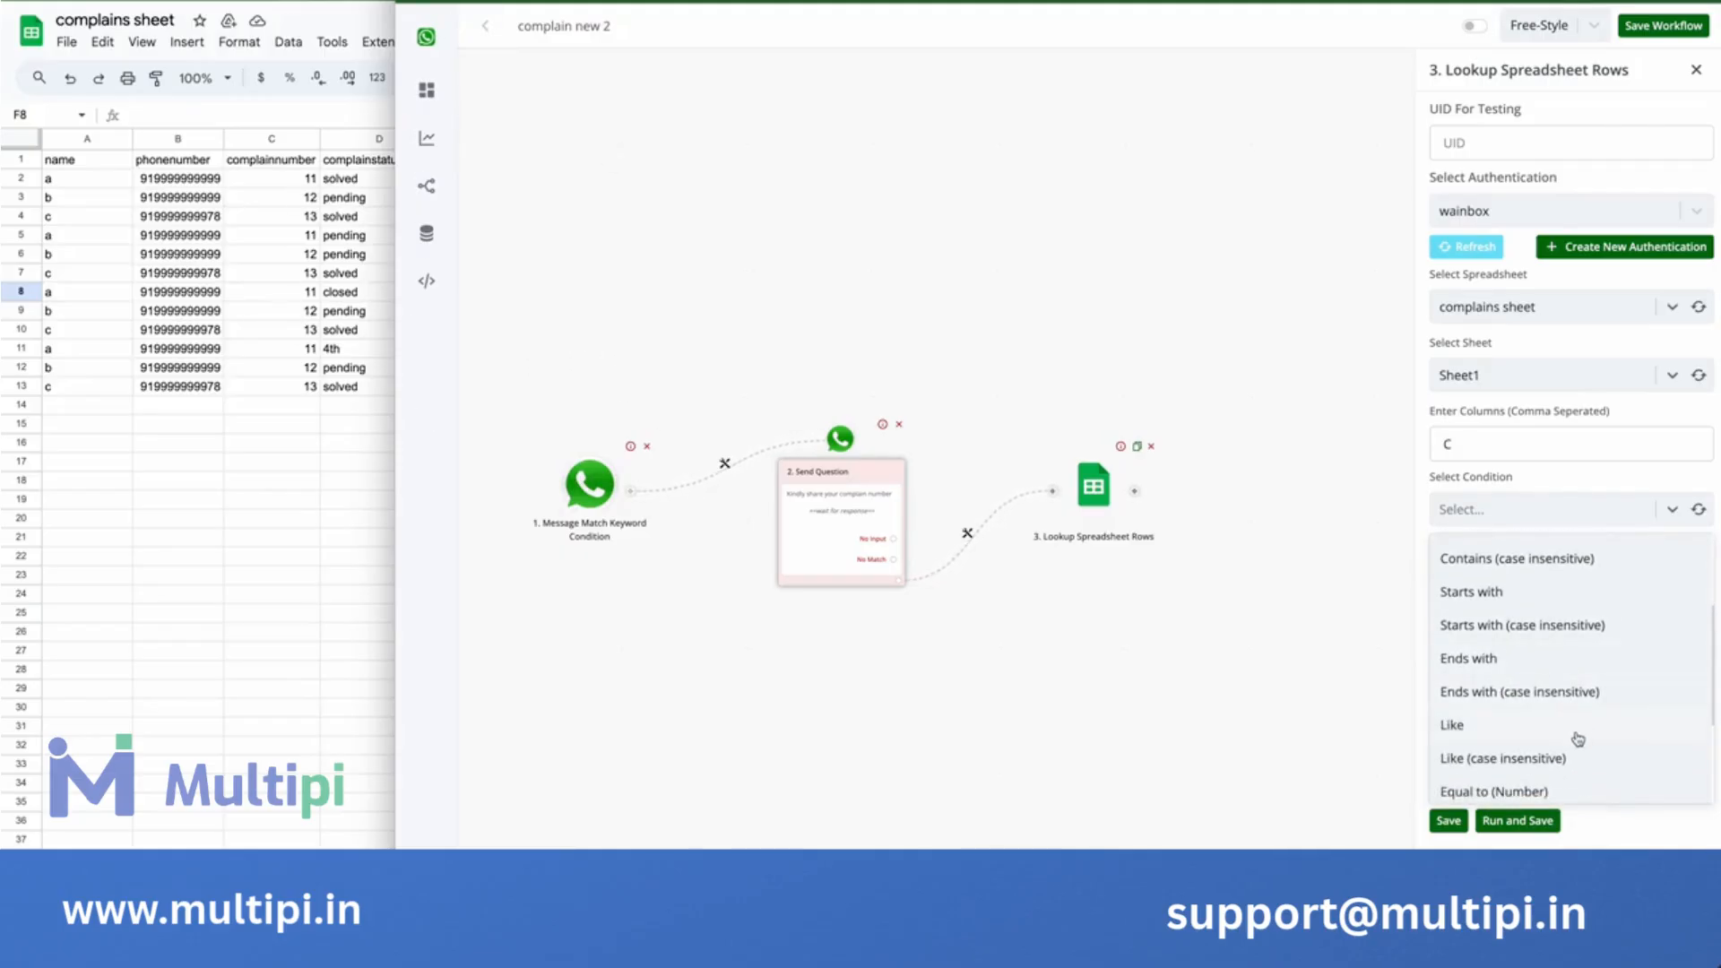
{"action": "scroll", "coordinate": [1578, 740], "scroll_direction": "down", "scroll_amount": 2}
{"action": "left_click", "coordinate": [1542, 684]}
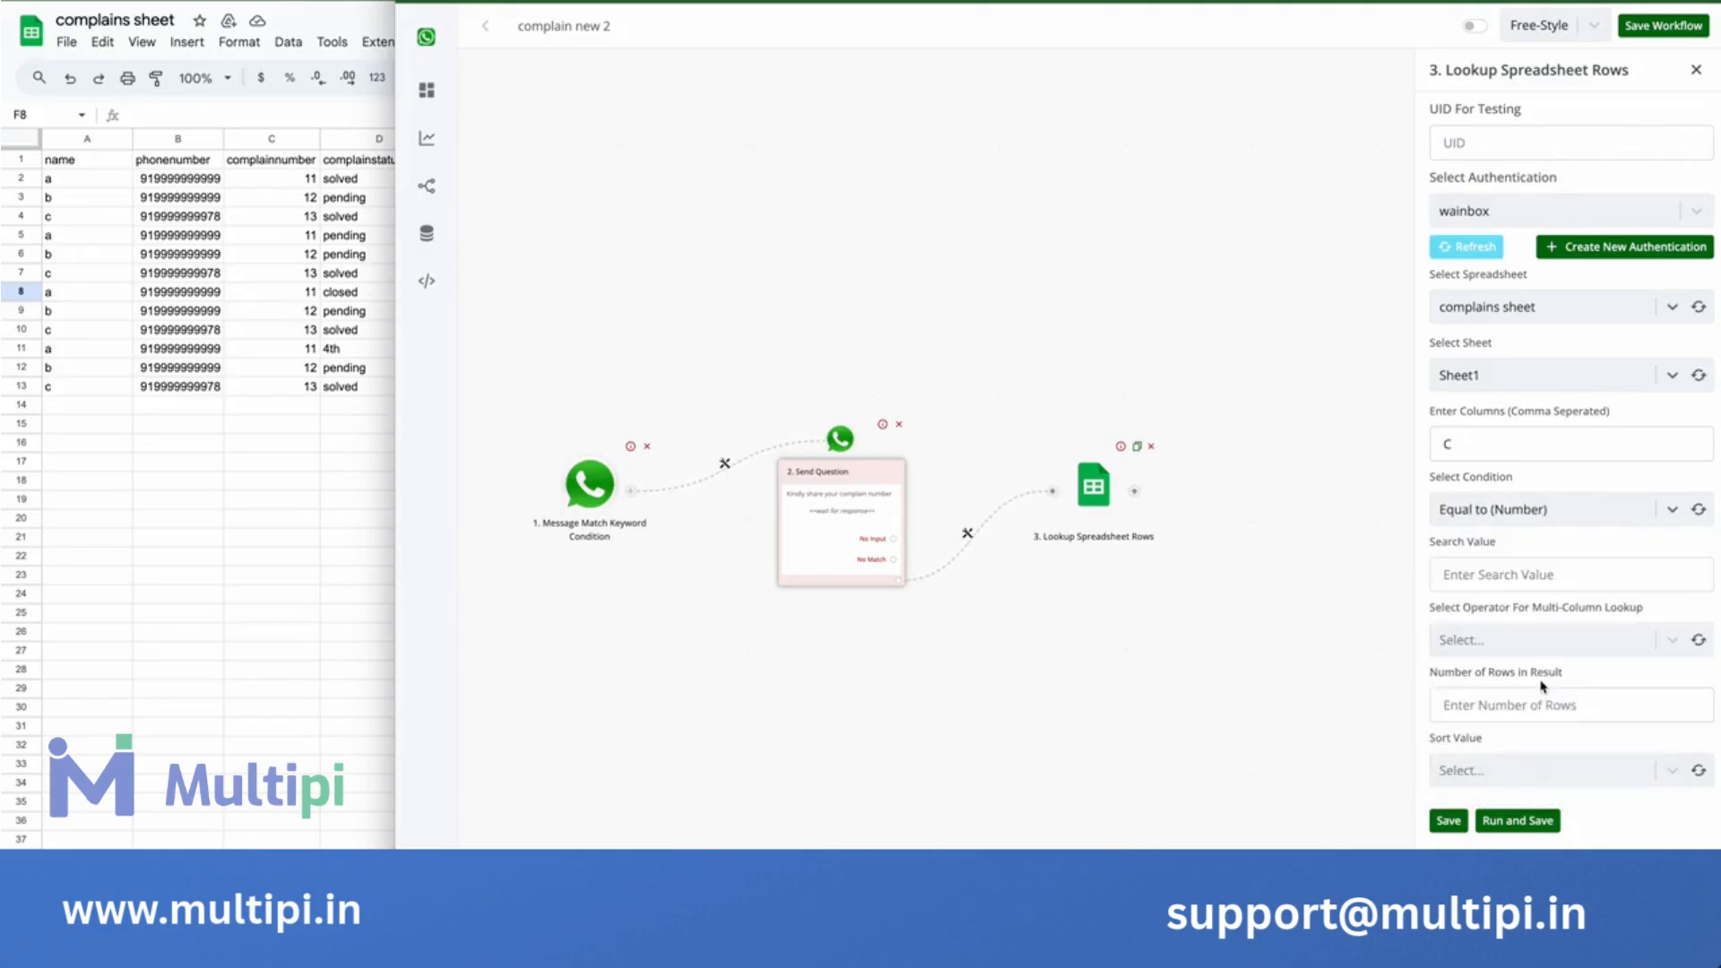
Map the last_text_input variable into the lookup's search value.
{"action": "left_click", "coordinate": [1502, 578]}
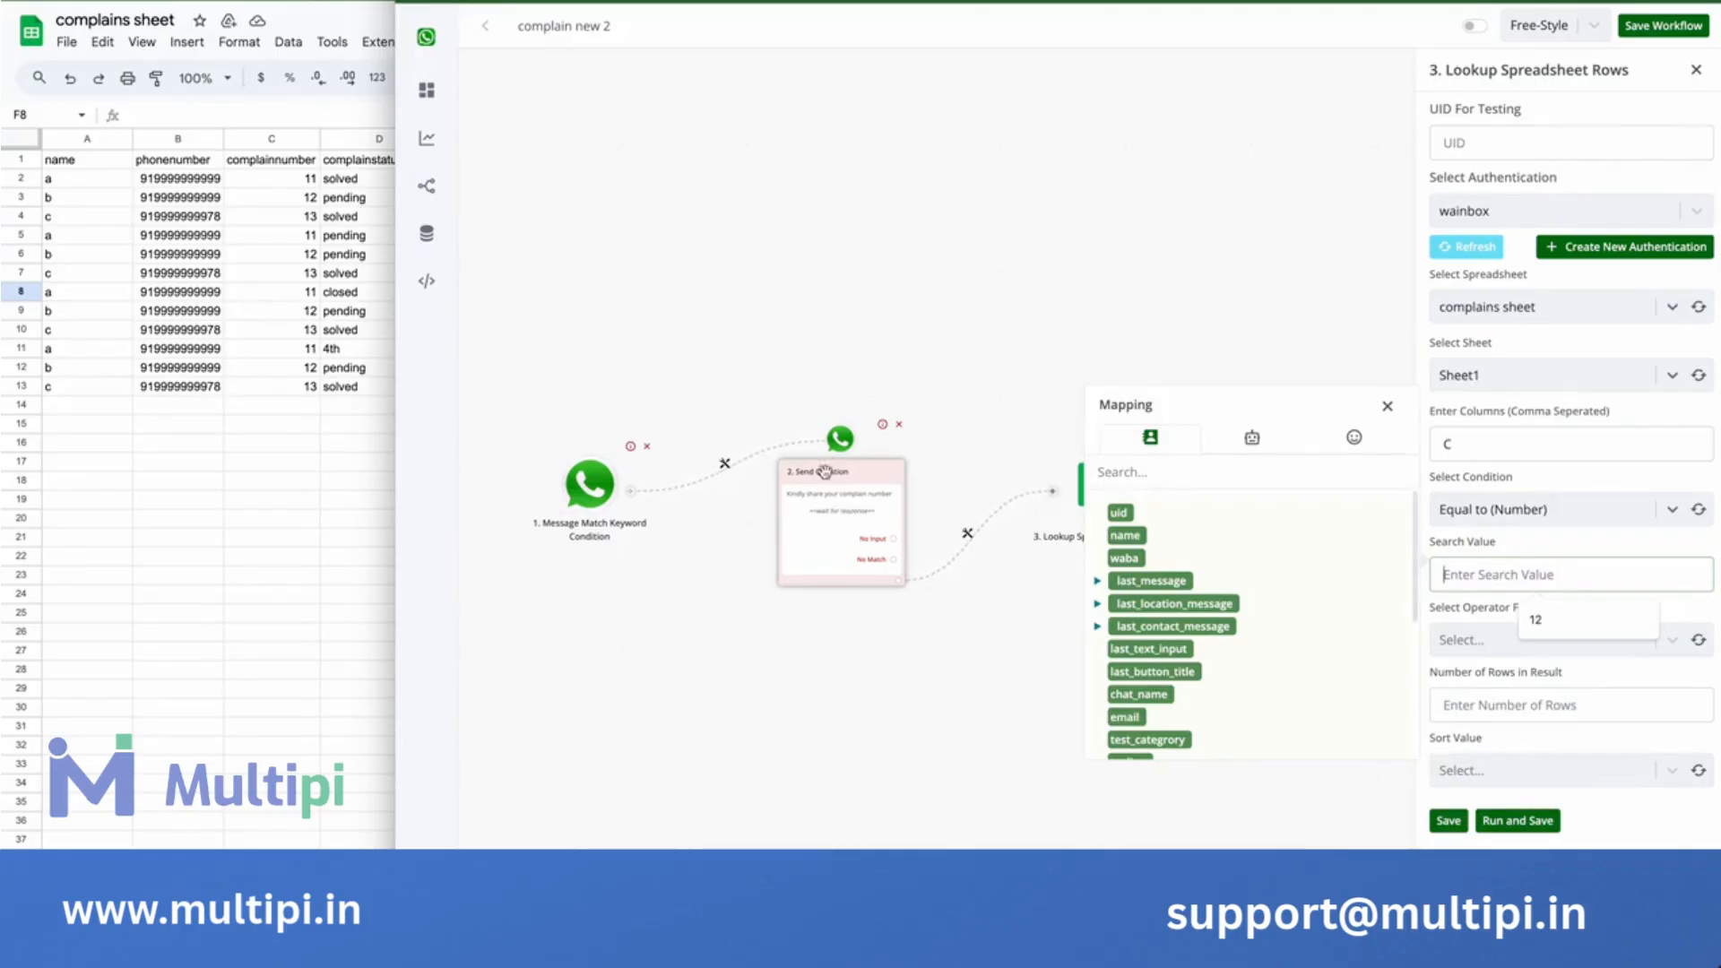
{"action": "left_click", "coordinate": [1145, 659]}
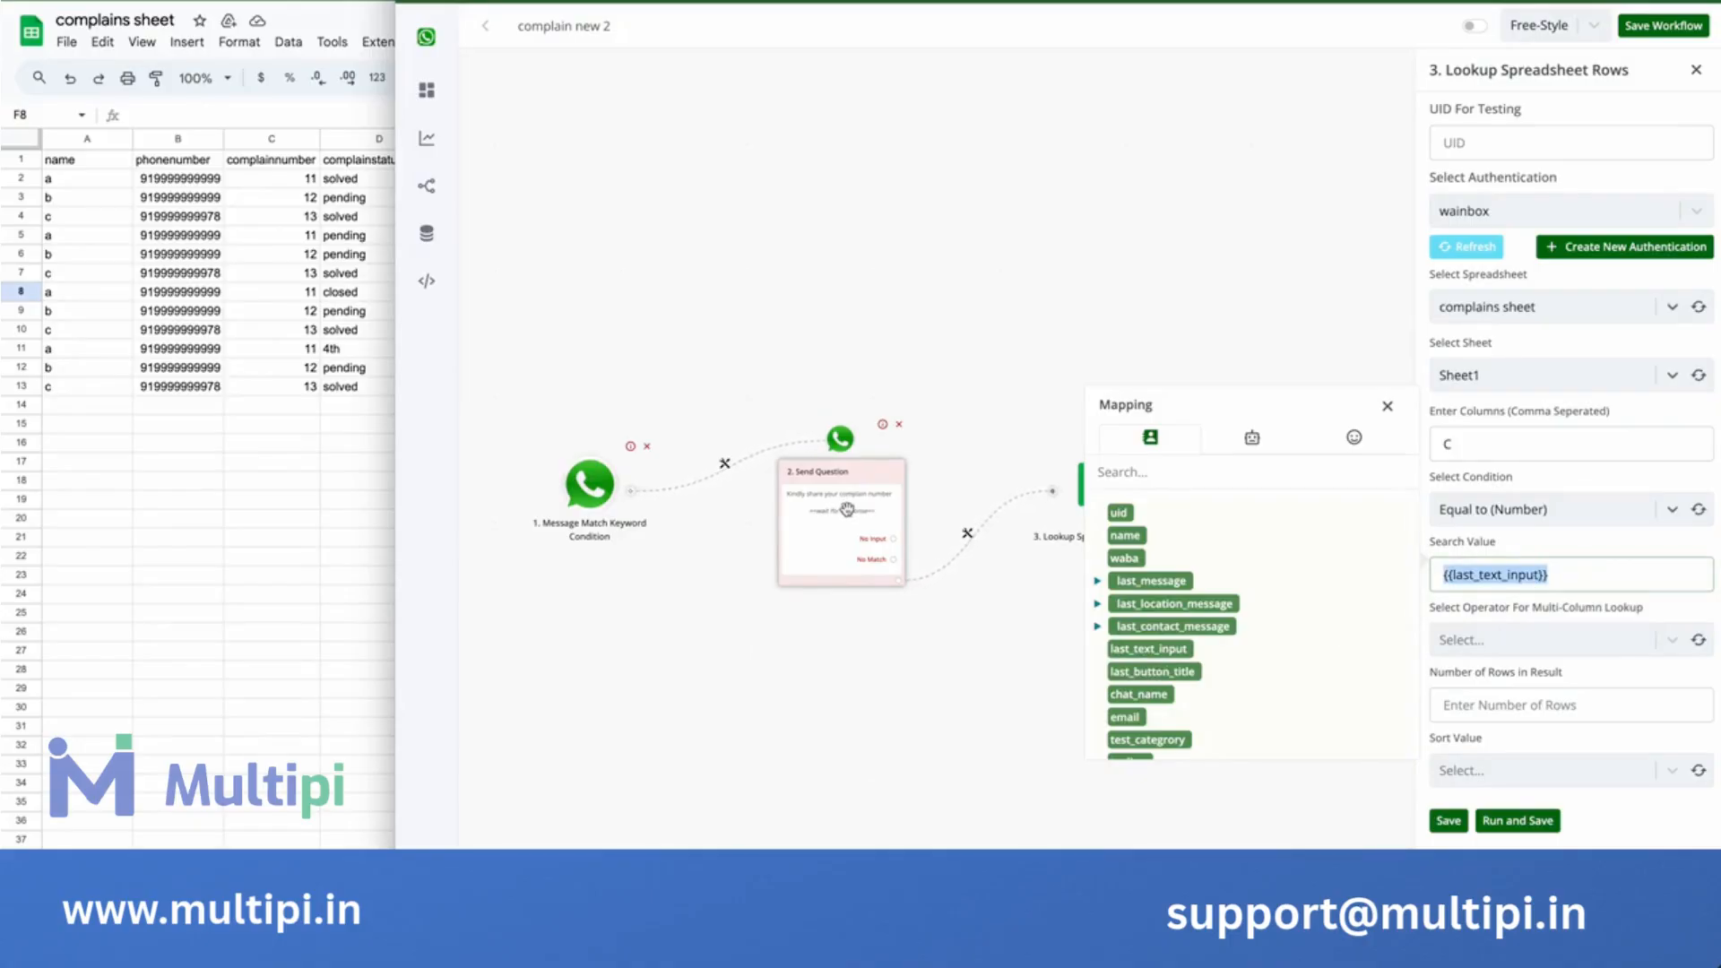
{"action": "left_click", "coordinate": [1571, 584]}
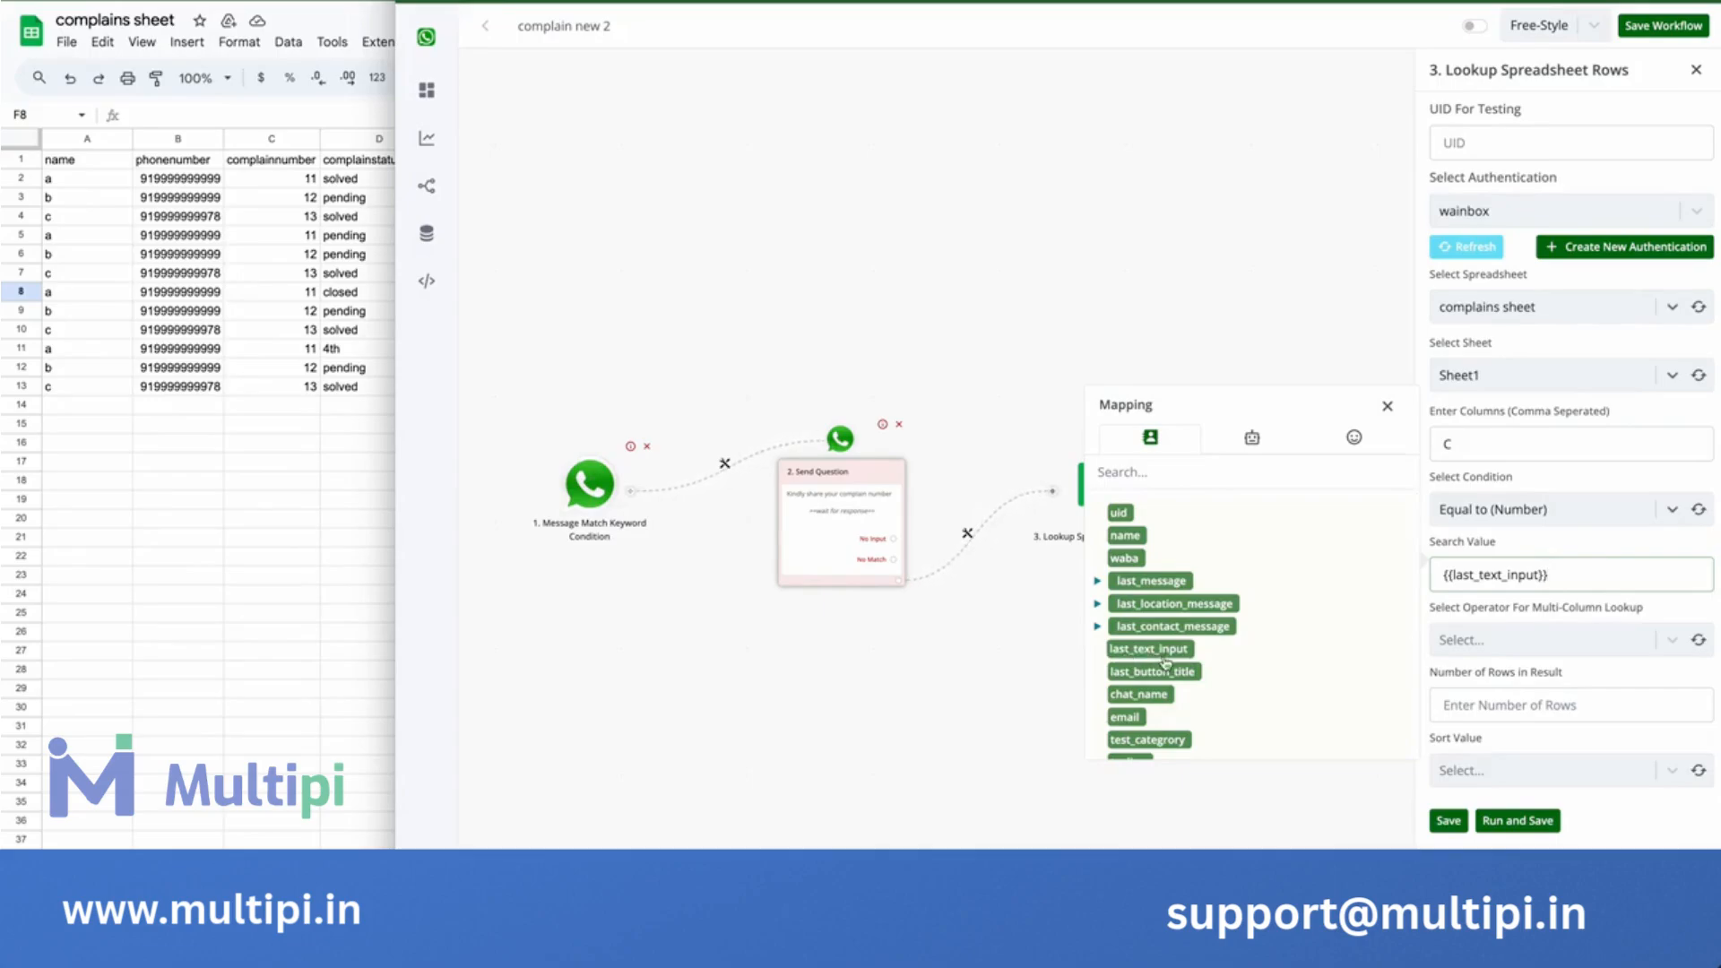
Choose OR as the operator for the multi-column lookup.
{"action": "left_click", "coordinate": [1642, 645]}
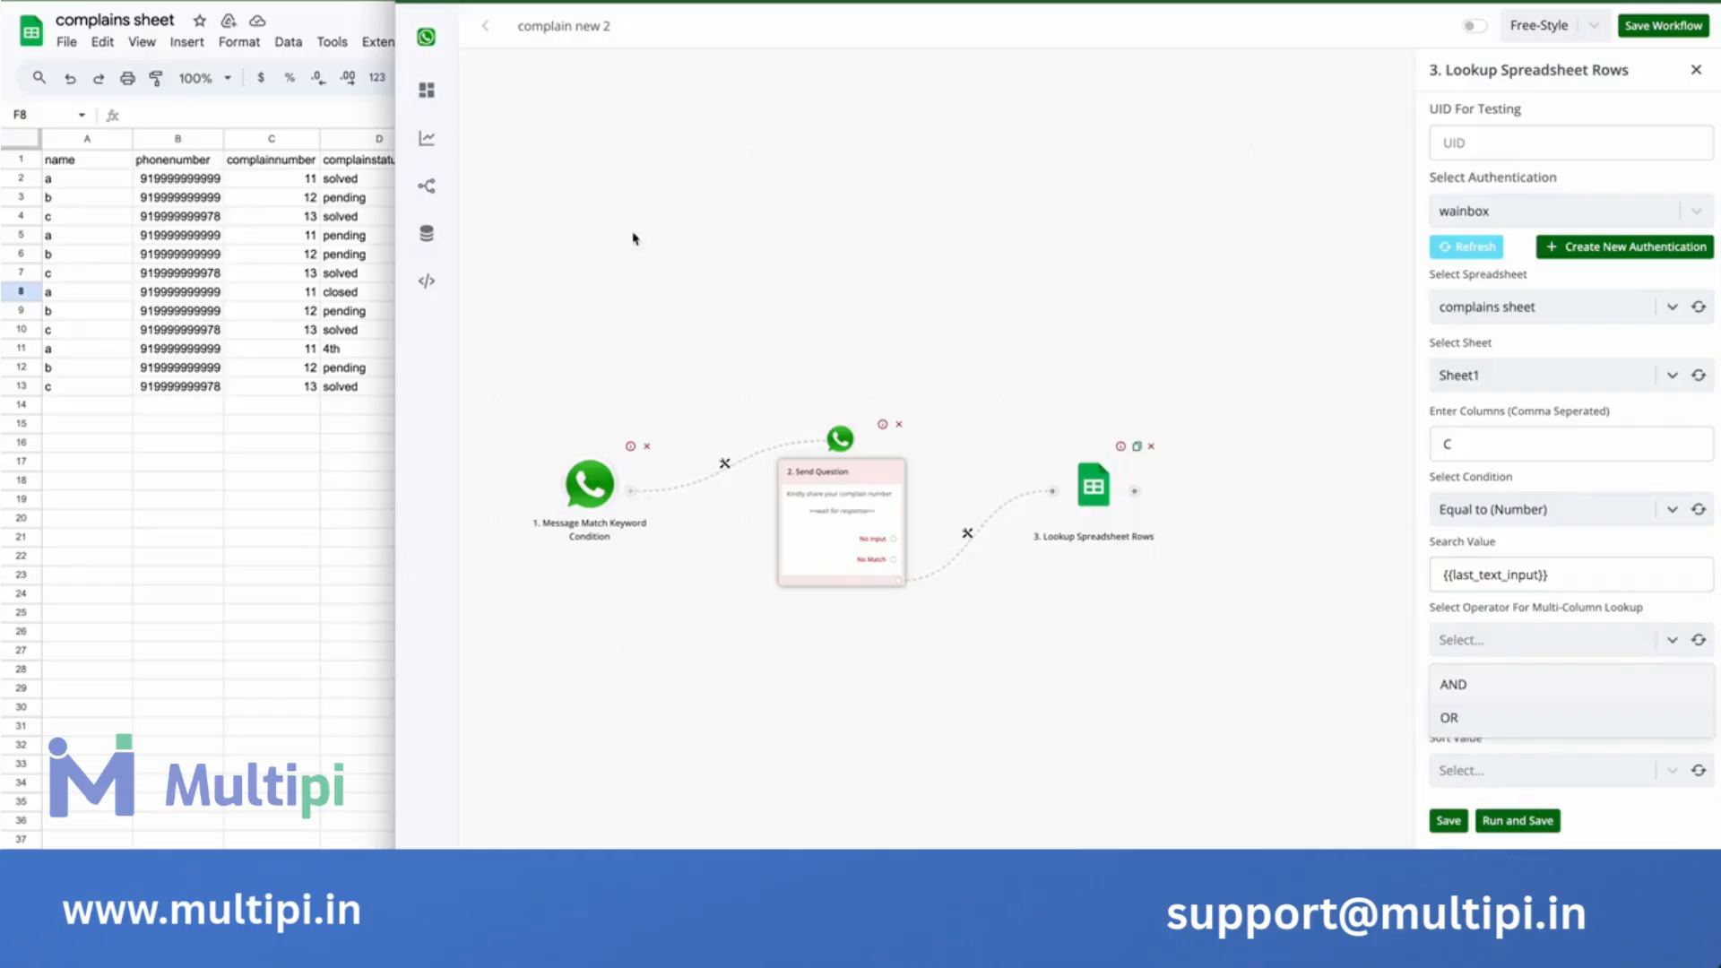
{"action": "left_click", "coordinate": [1483, 575]}
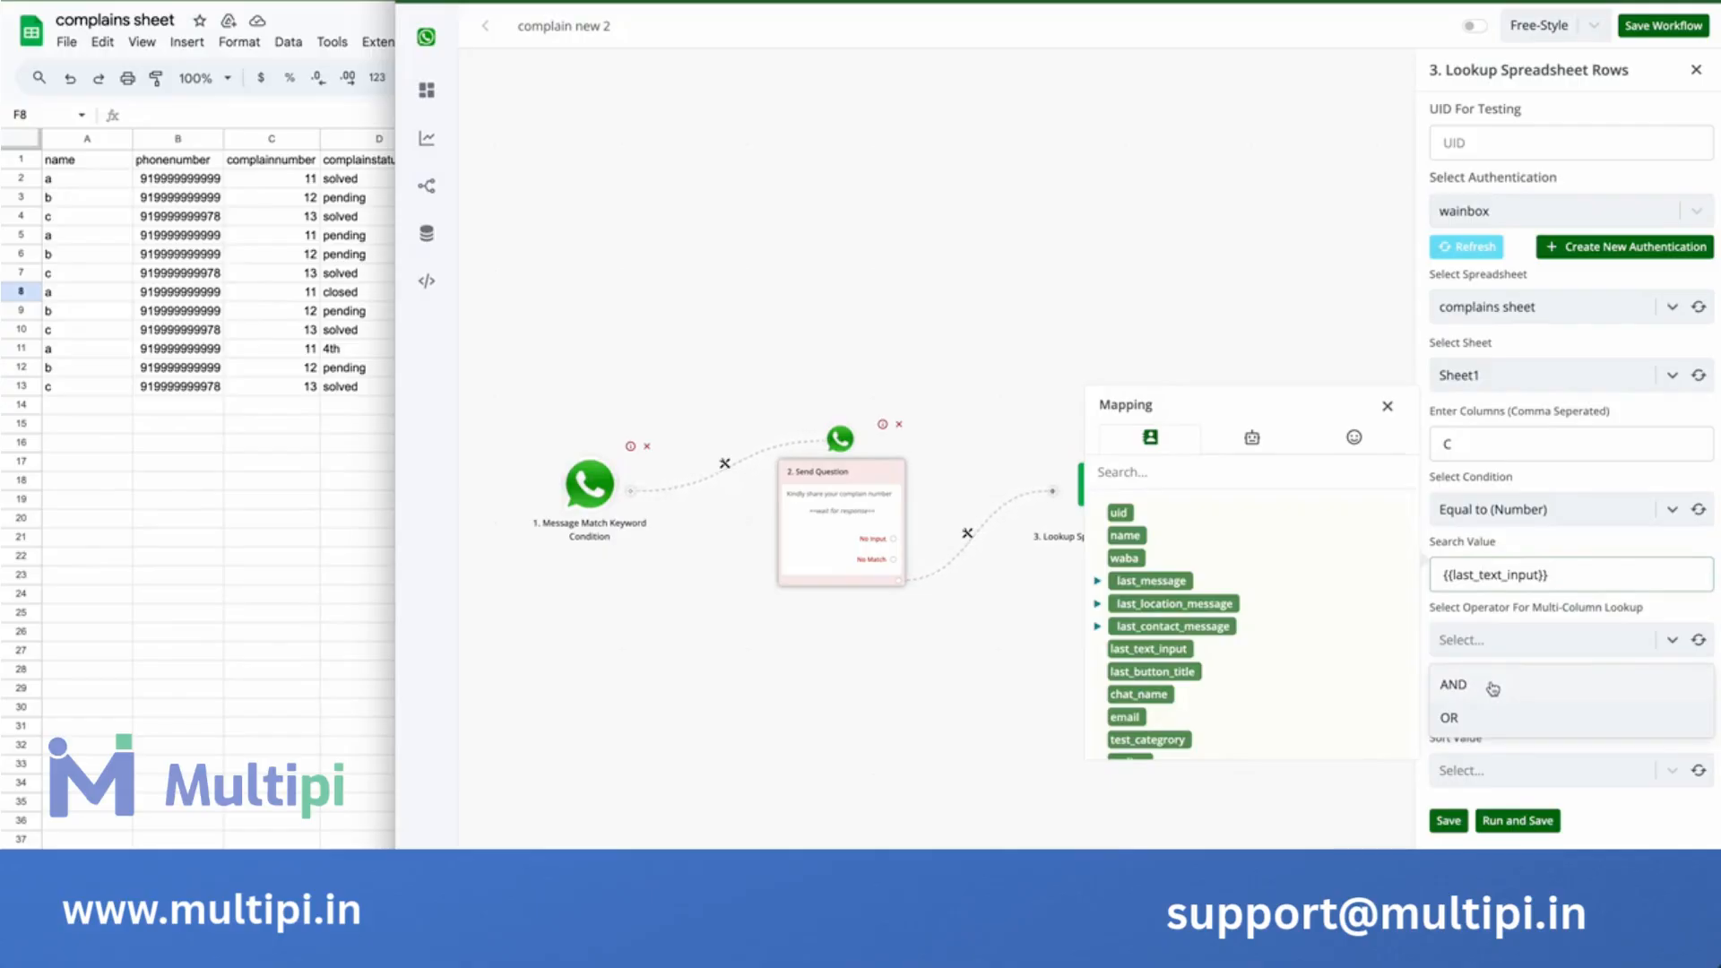
{"action": "left_click_drag", "start_coordinate": [1548, 560], "coordinate": [1440, 575]}
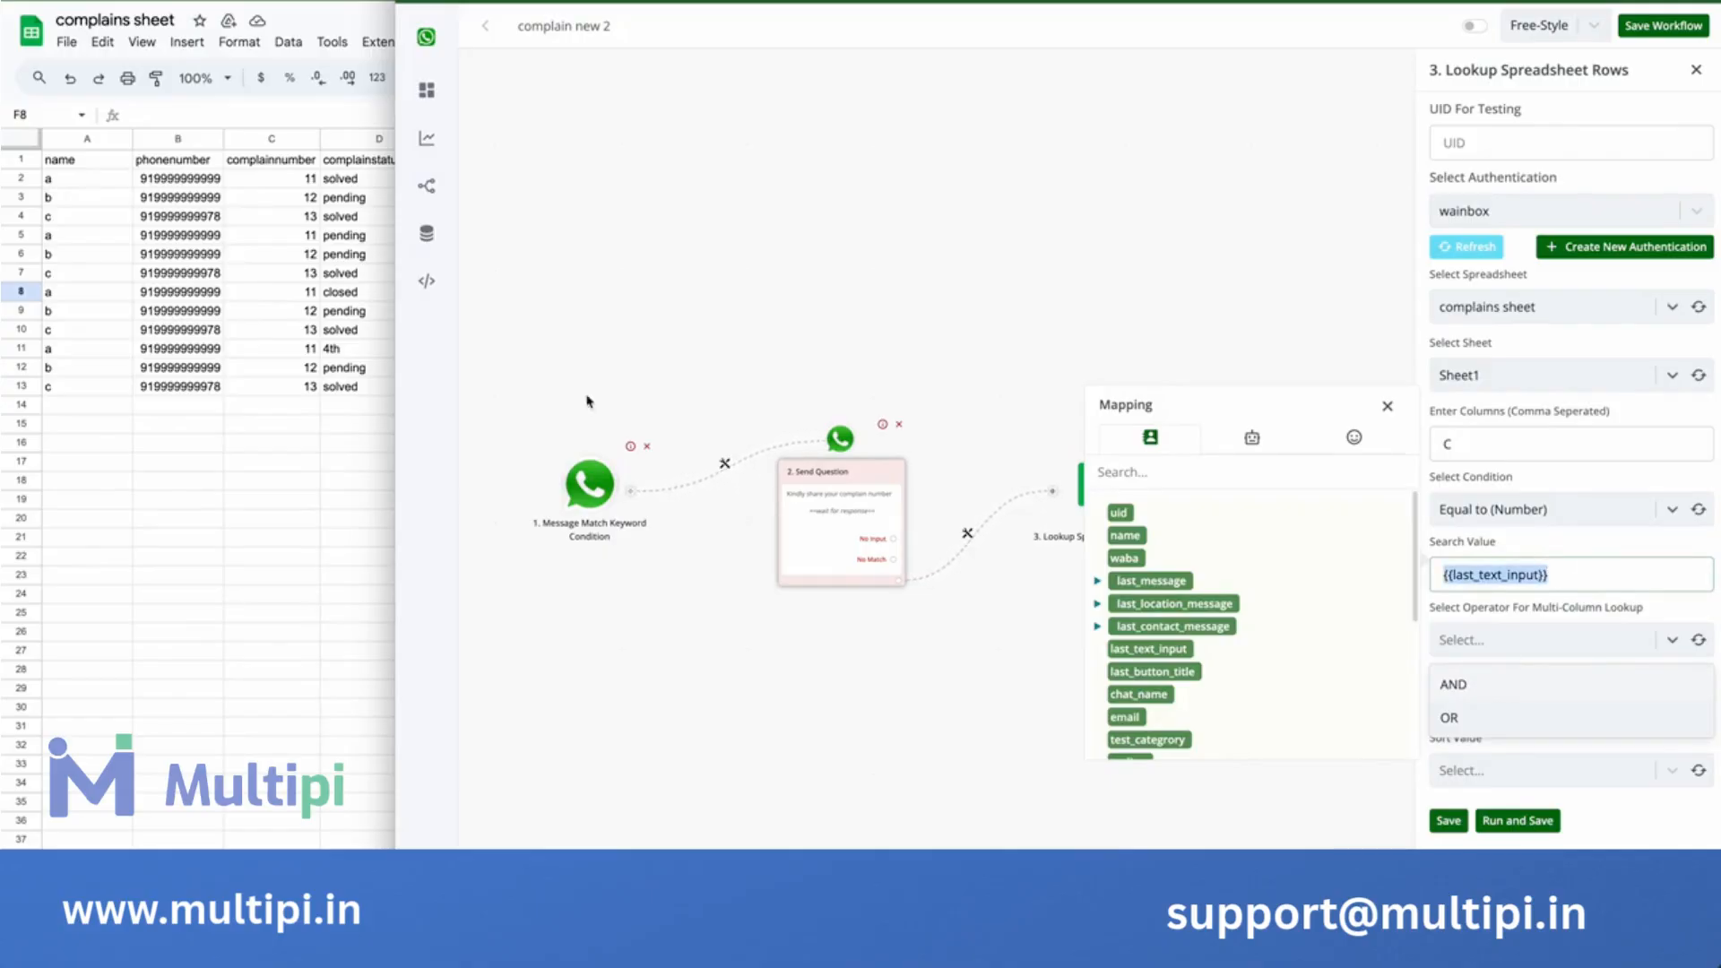
{"action": "left_click", "coordinate": [1481, 719]}
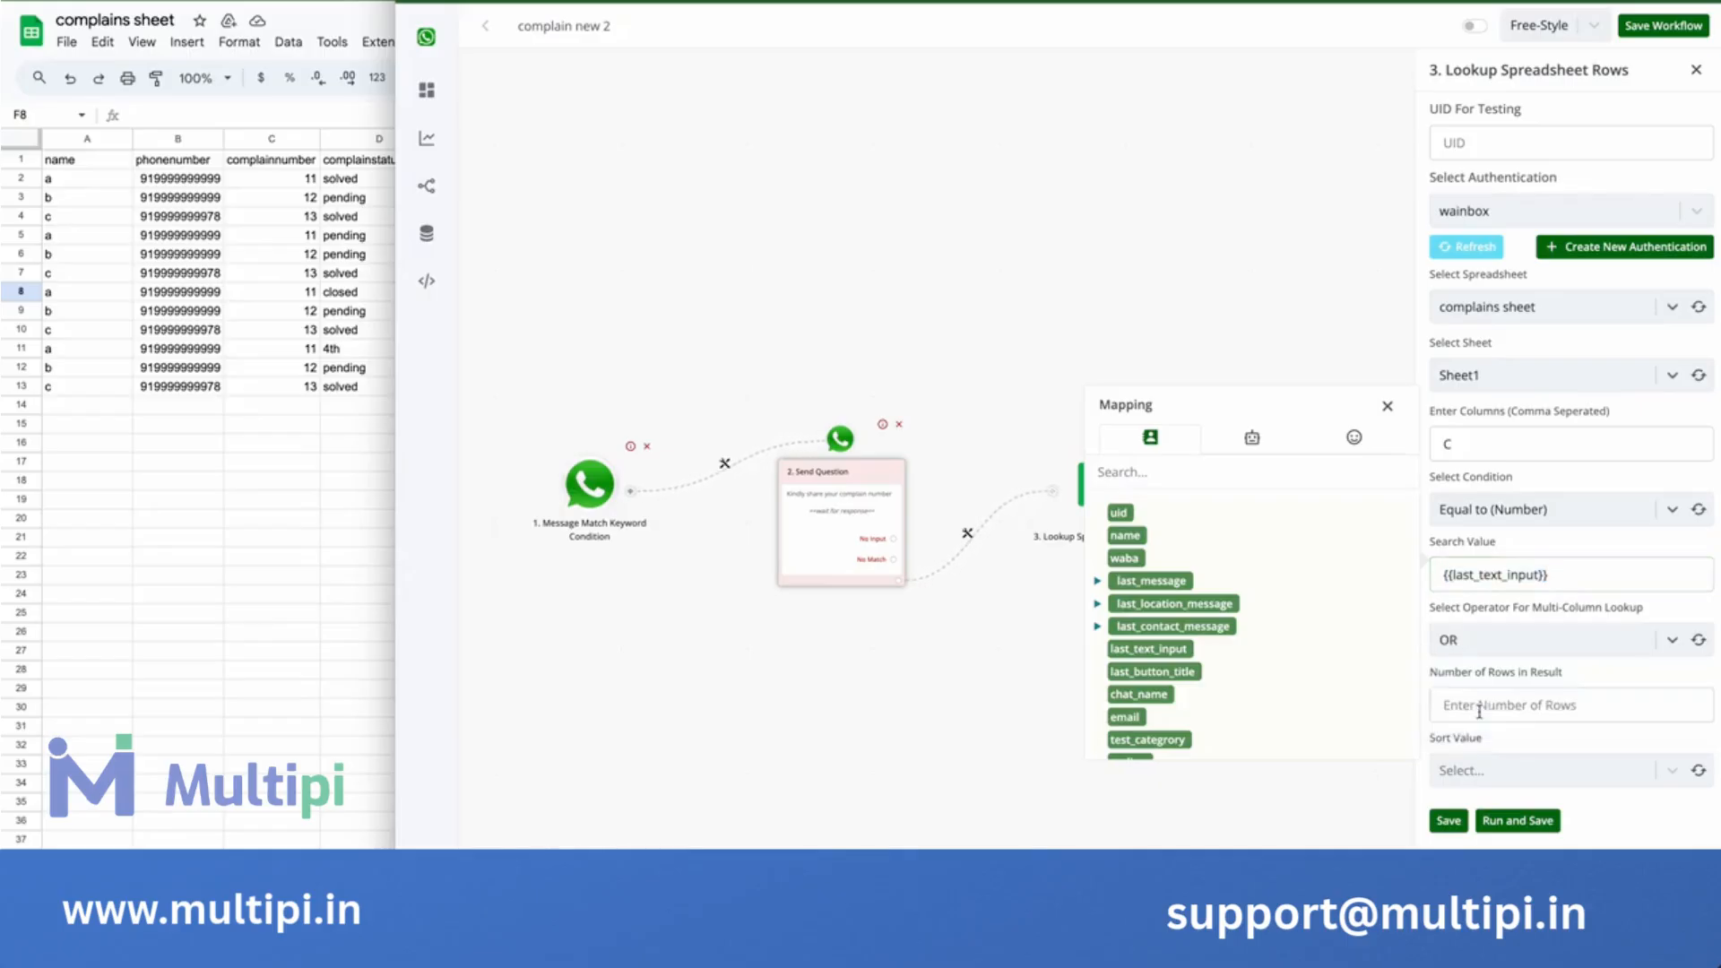
Limit the lookup result to 1 row.
{"action": "left_click", "coordinate": [1625, 702]}
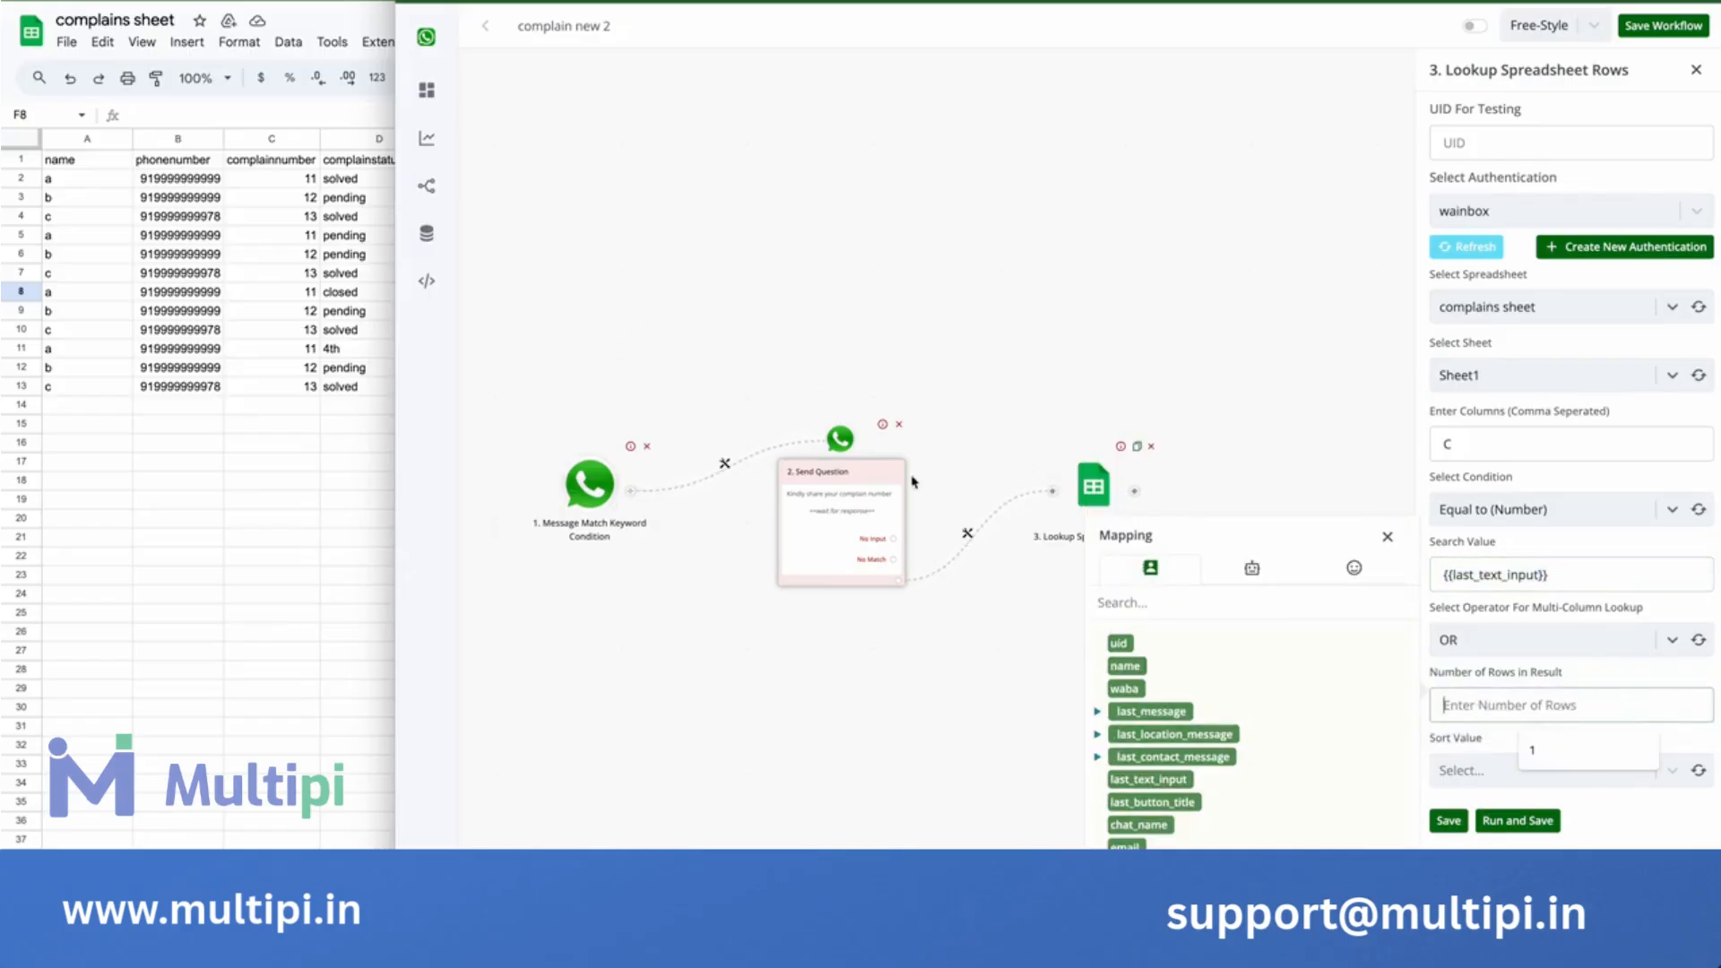
{"action": "left_click", "coordinate": [1389, 539]}
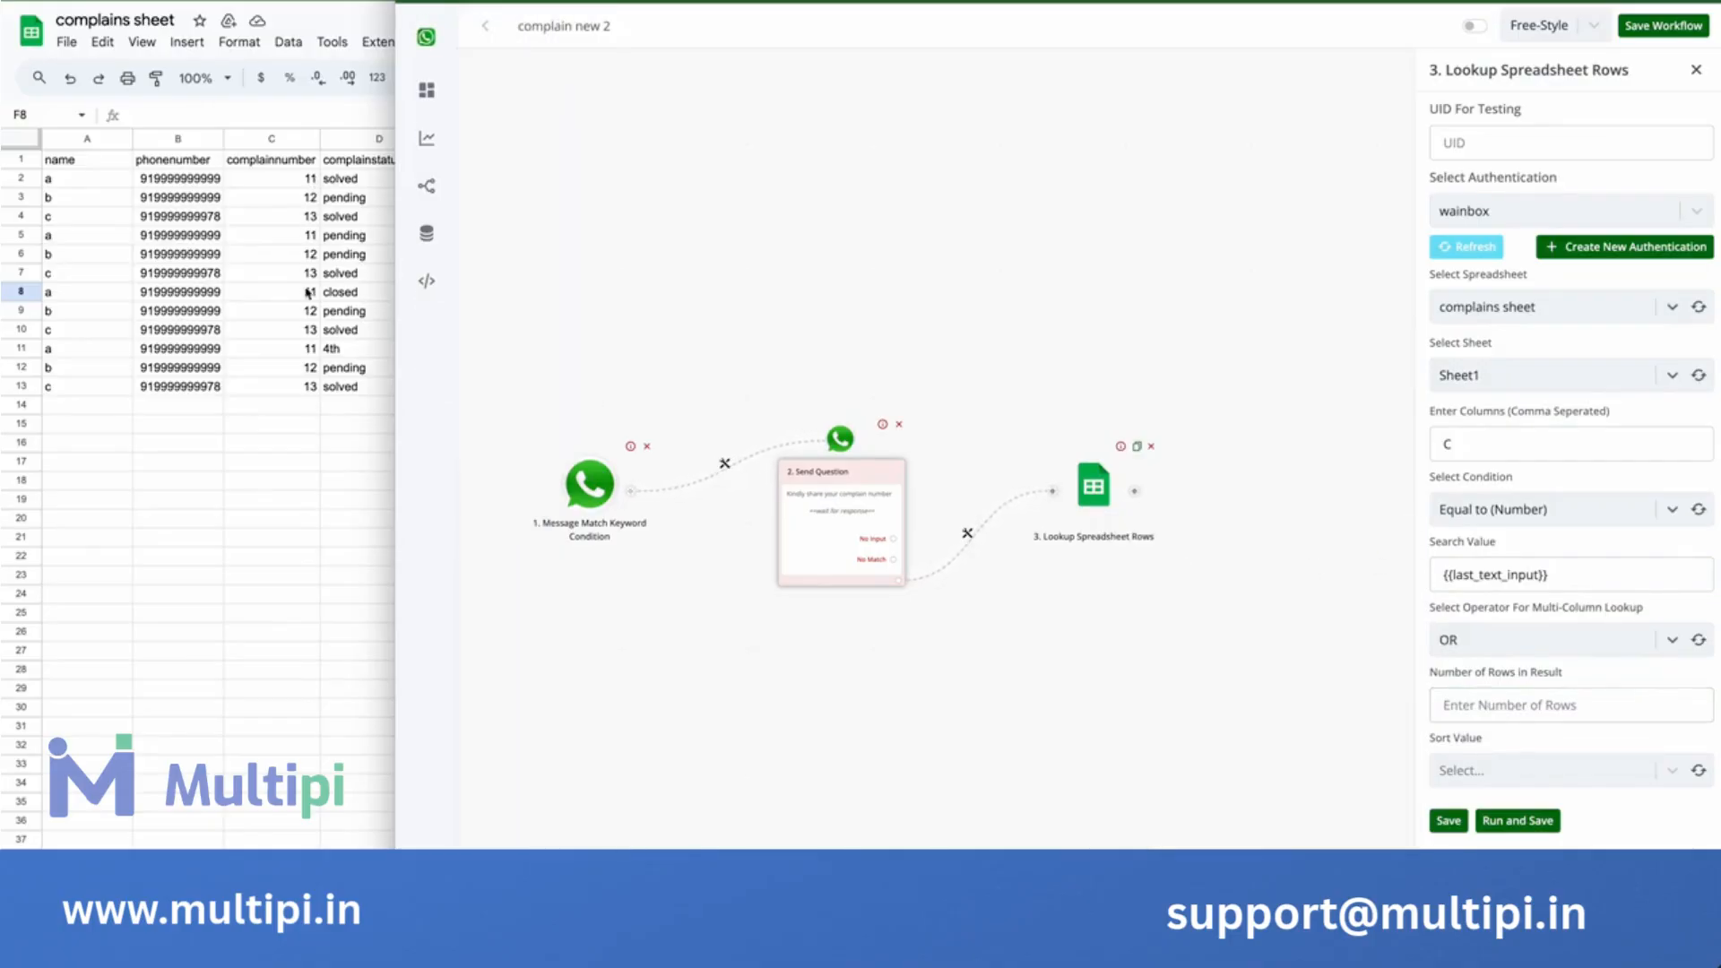
{"action": "left_click", "coordinate": [1542, 707]}
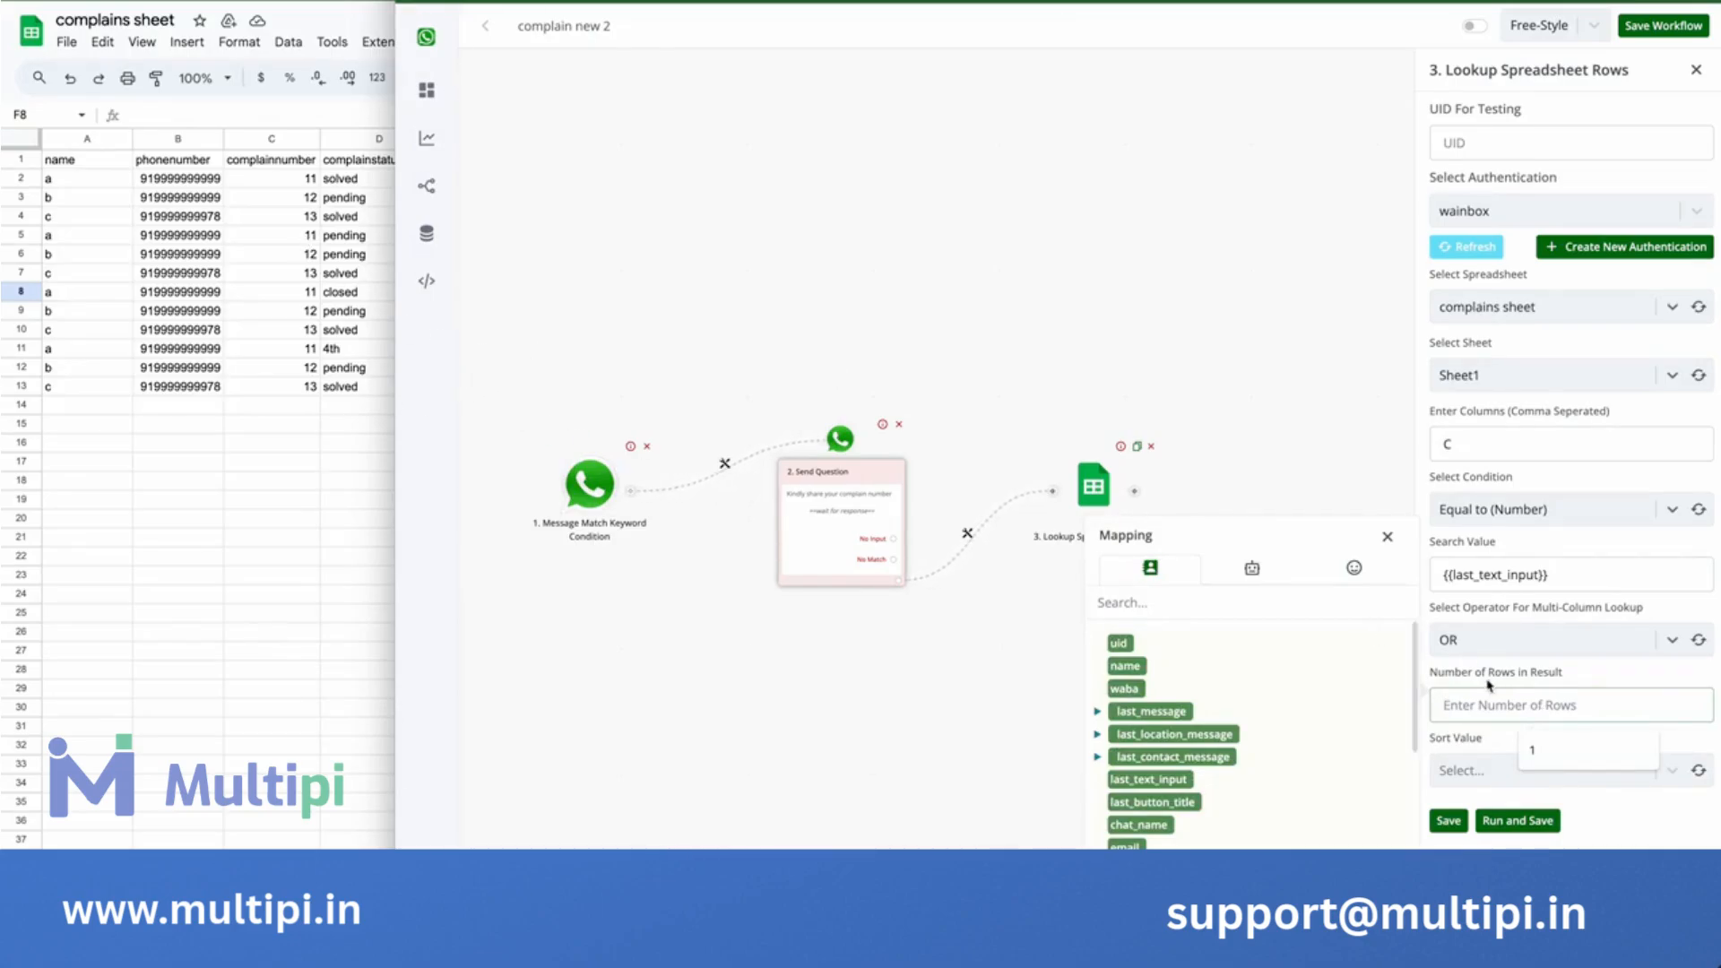
{"action": "type", "text": "1"}
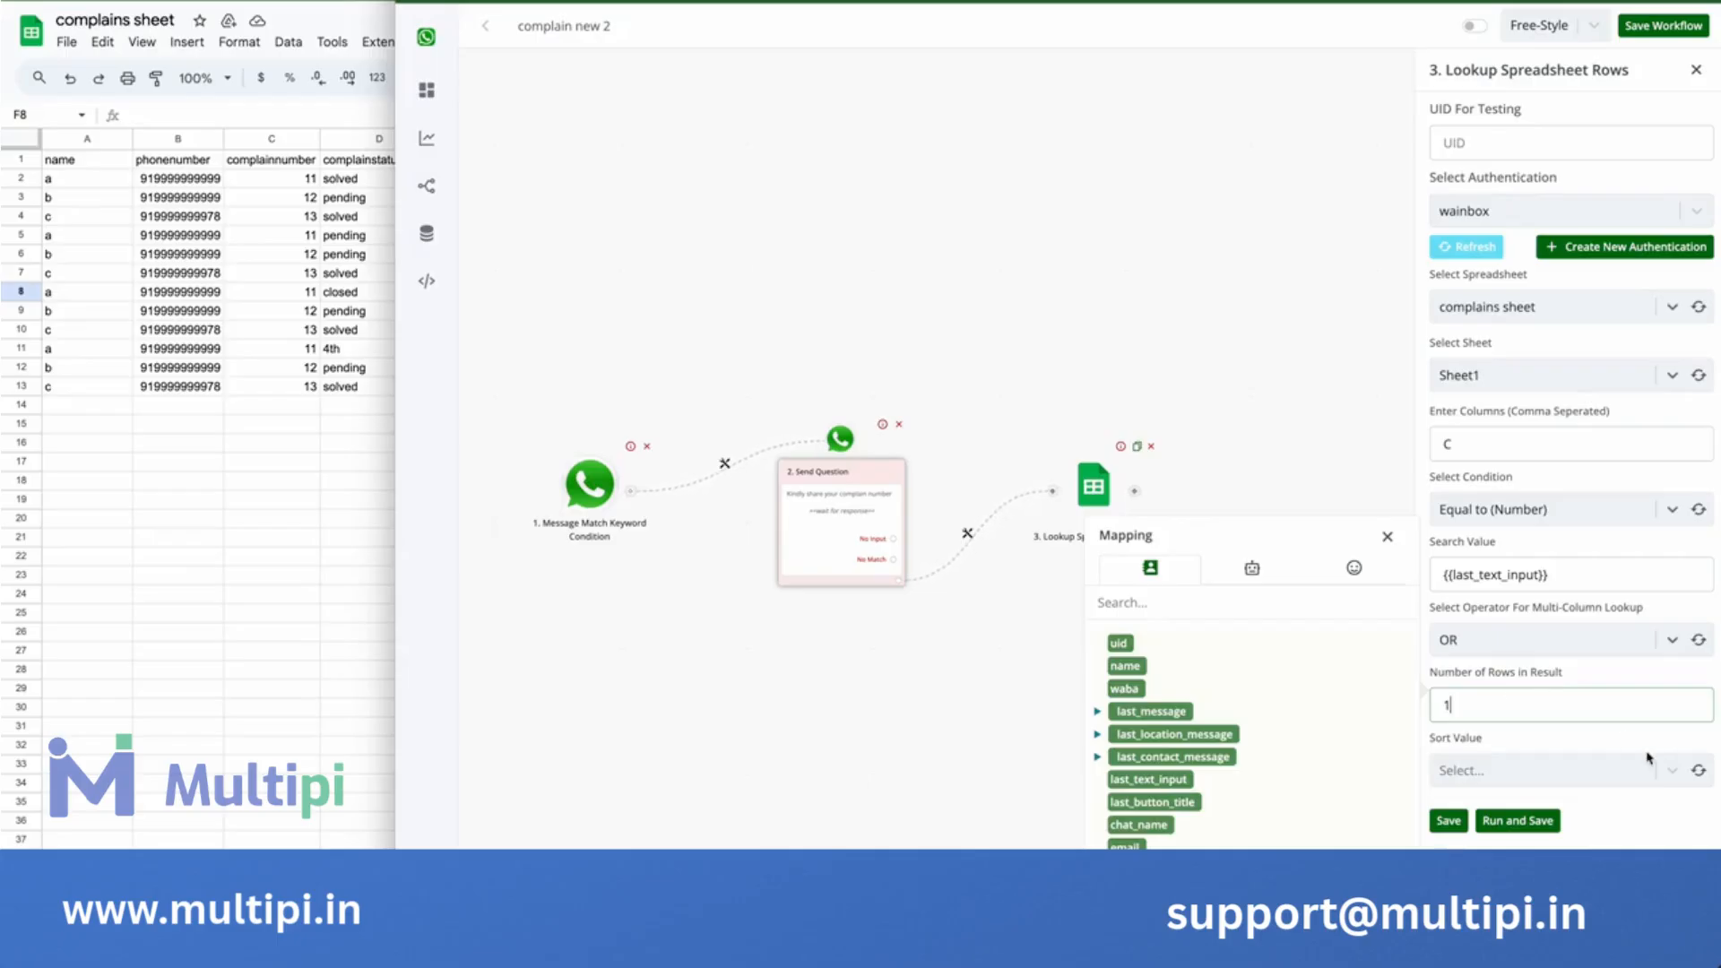
Set the lookup's sort value to Top after checking the rows with complaint number 11 in the complains sheet.
{"action": "left_click", "coordinate": [1670, 778]}
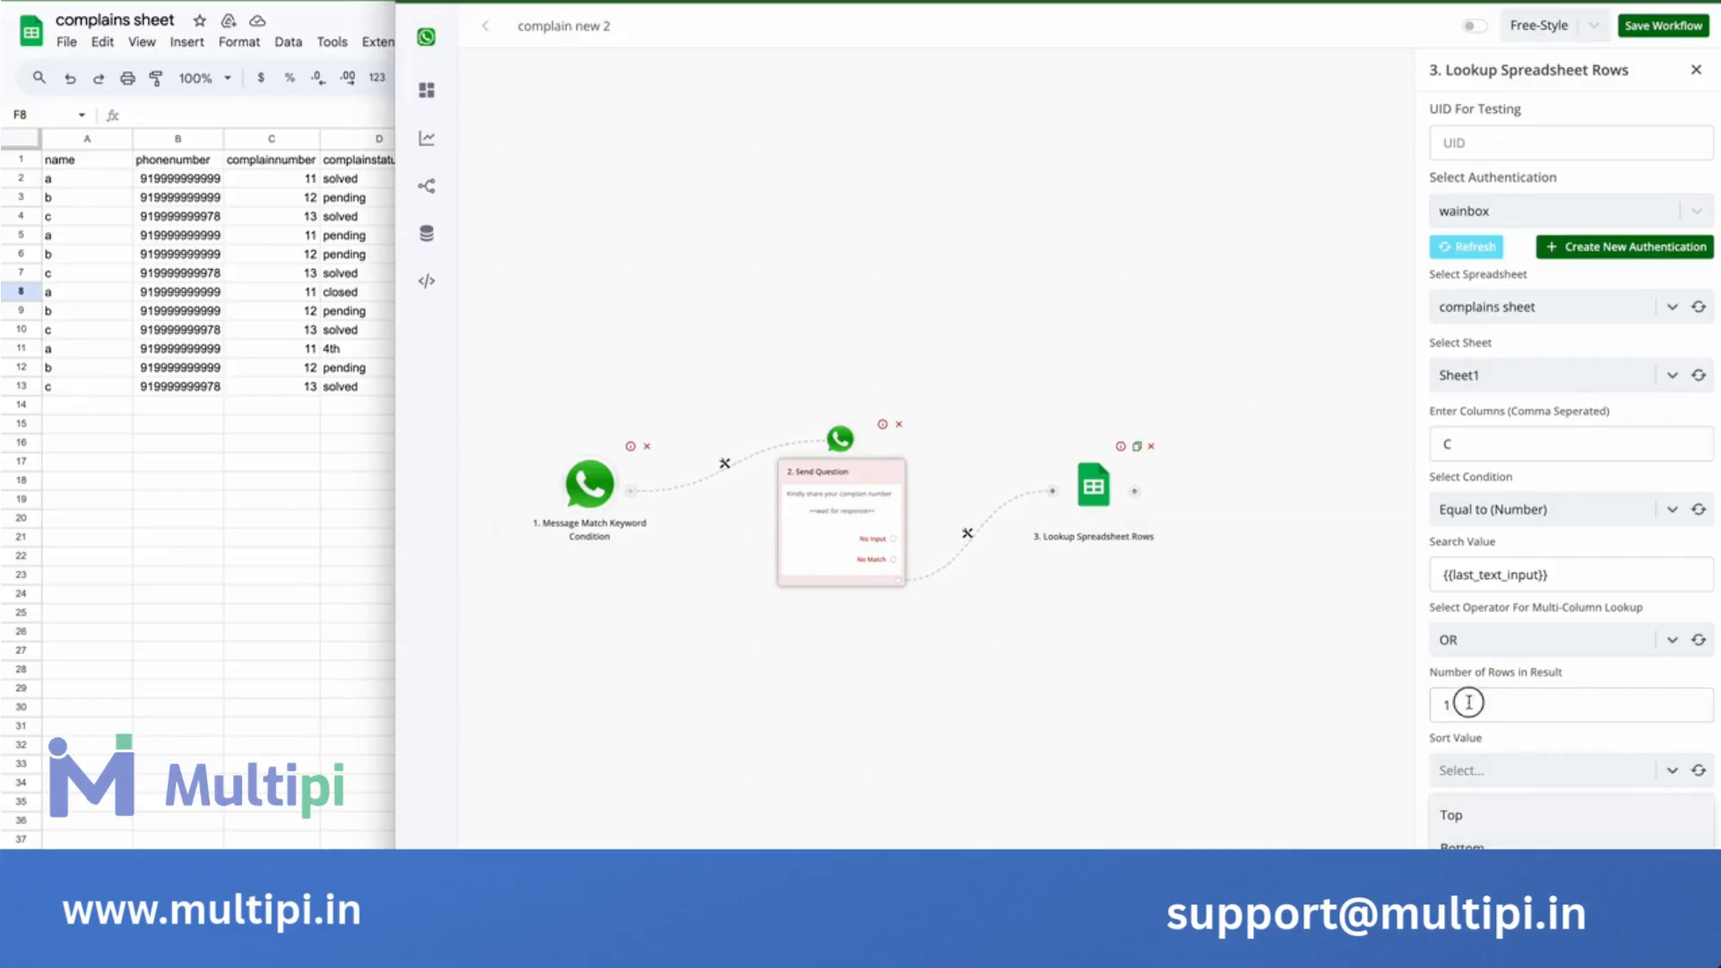
{"action": "left_click", "coordinate": [1470, 704]}
{"action": "left_click", "coordinate": [288, 186]}
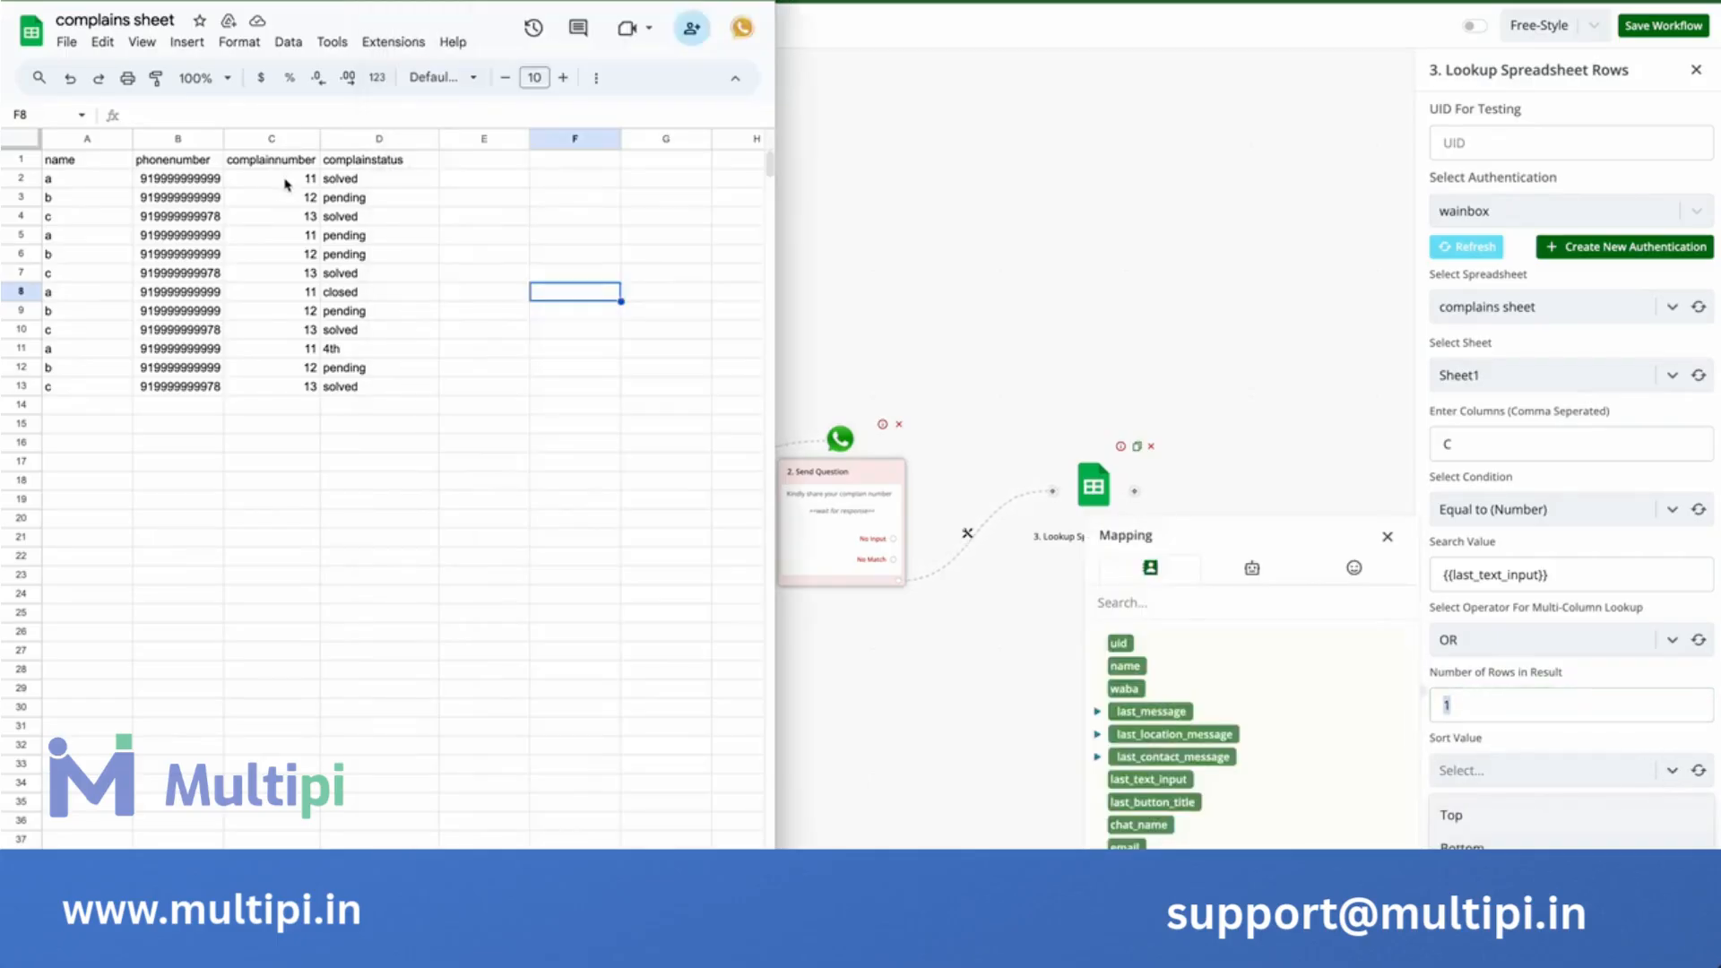
{"action": "left_click", "coordinate": [291, 178]}
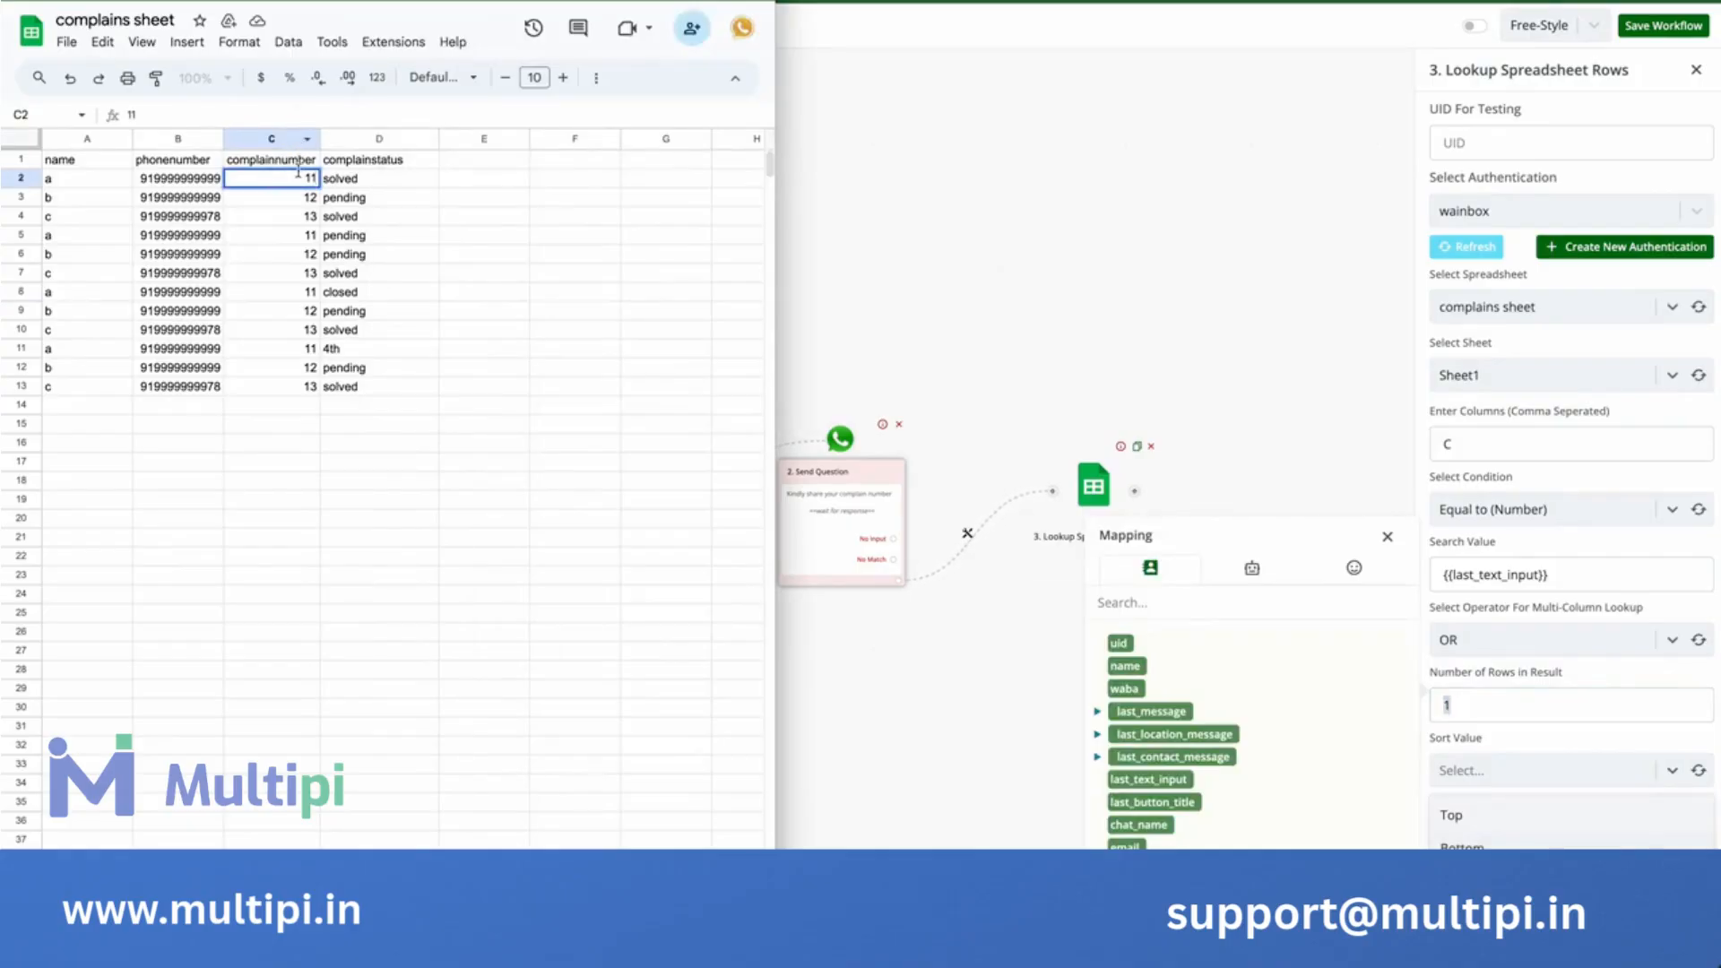
{"action": "left_click", "coordinate": [309, 352]}
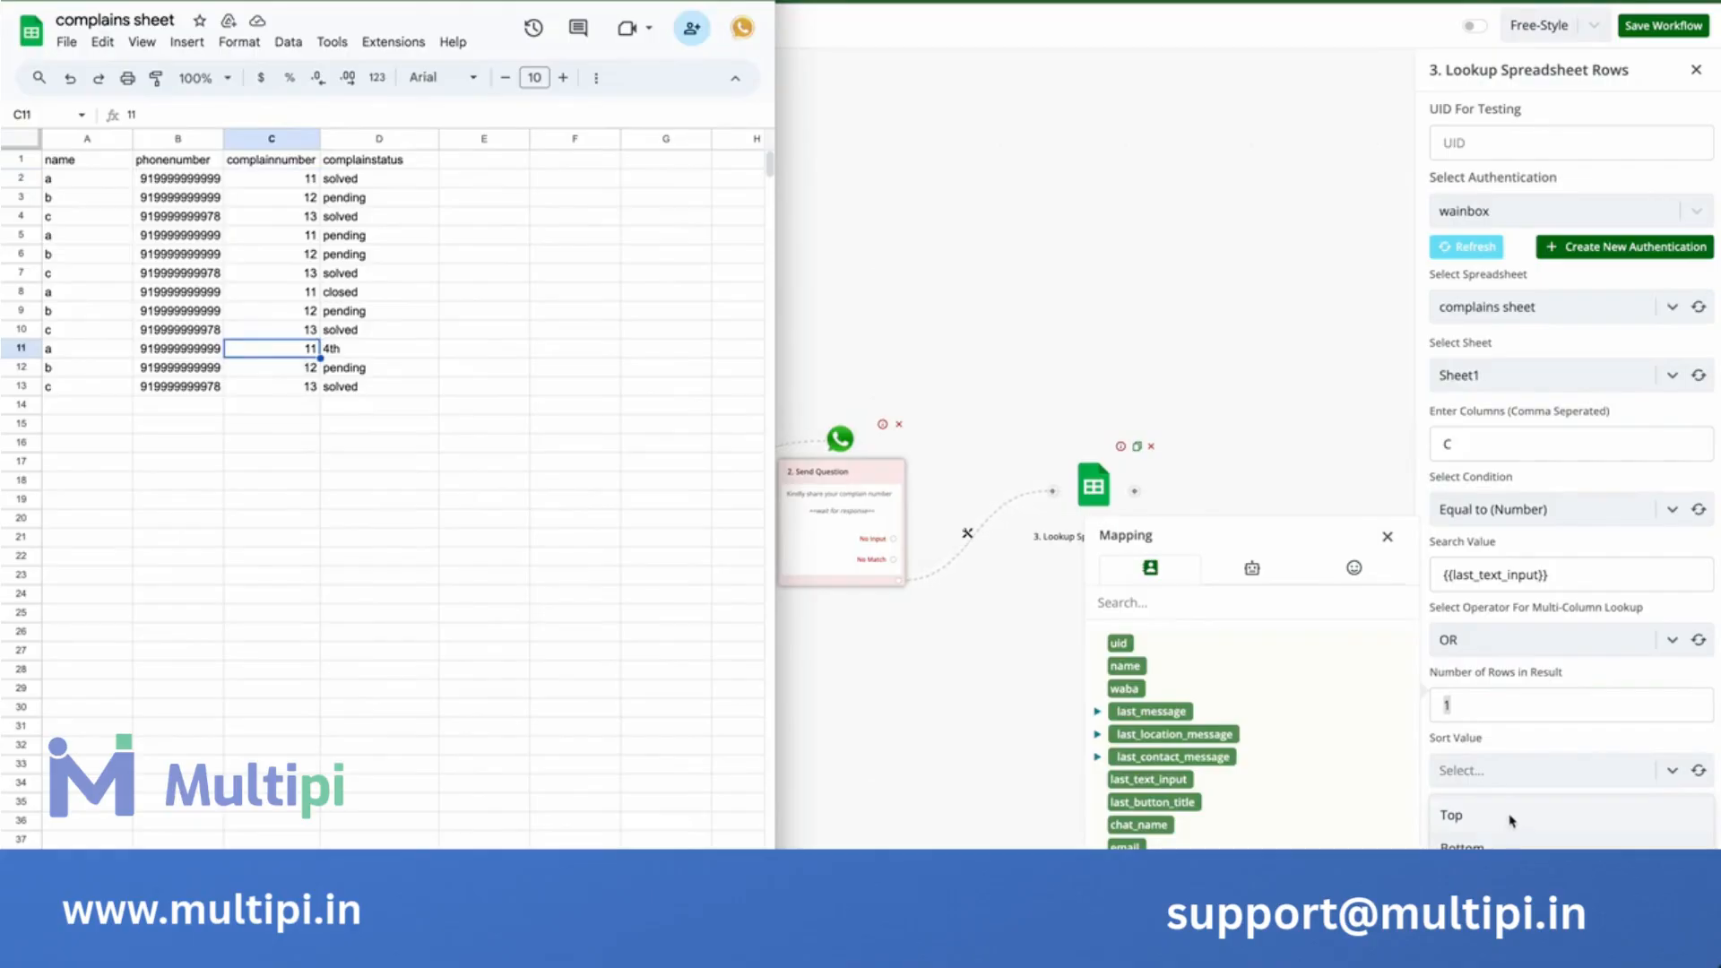
{"action": "left_click", "coordinate": [311, 184]}
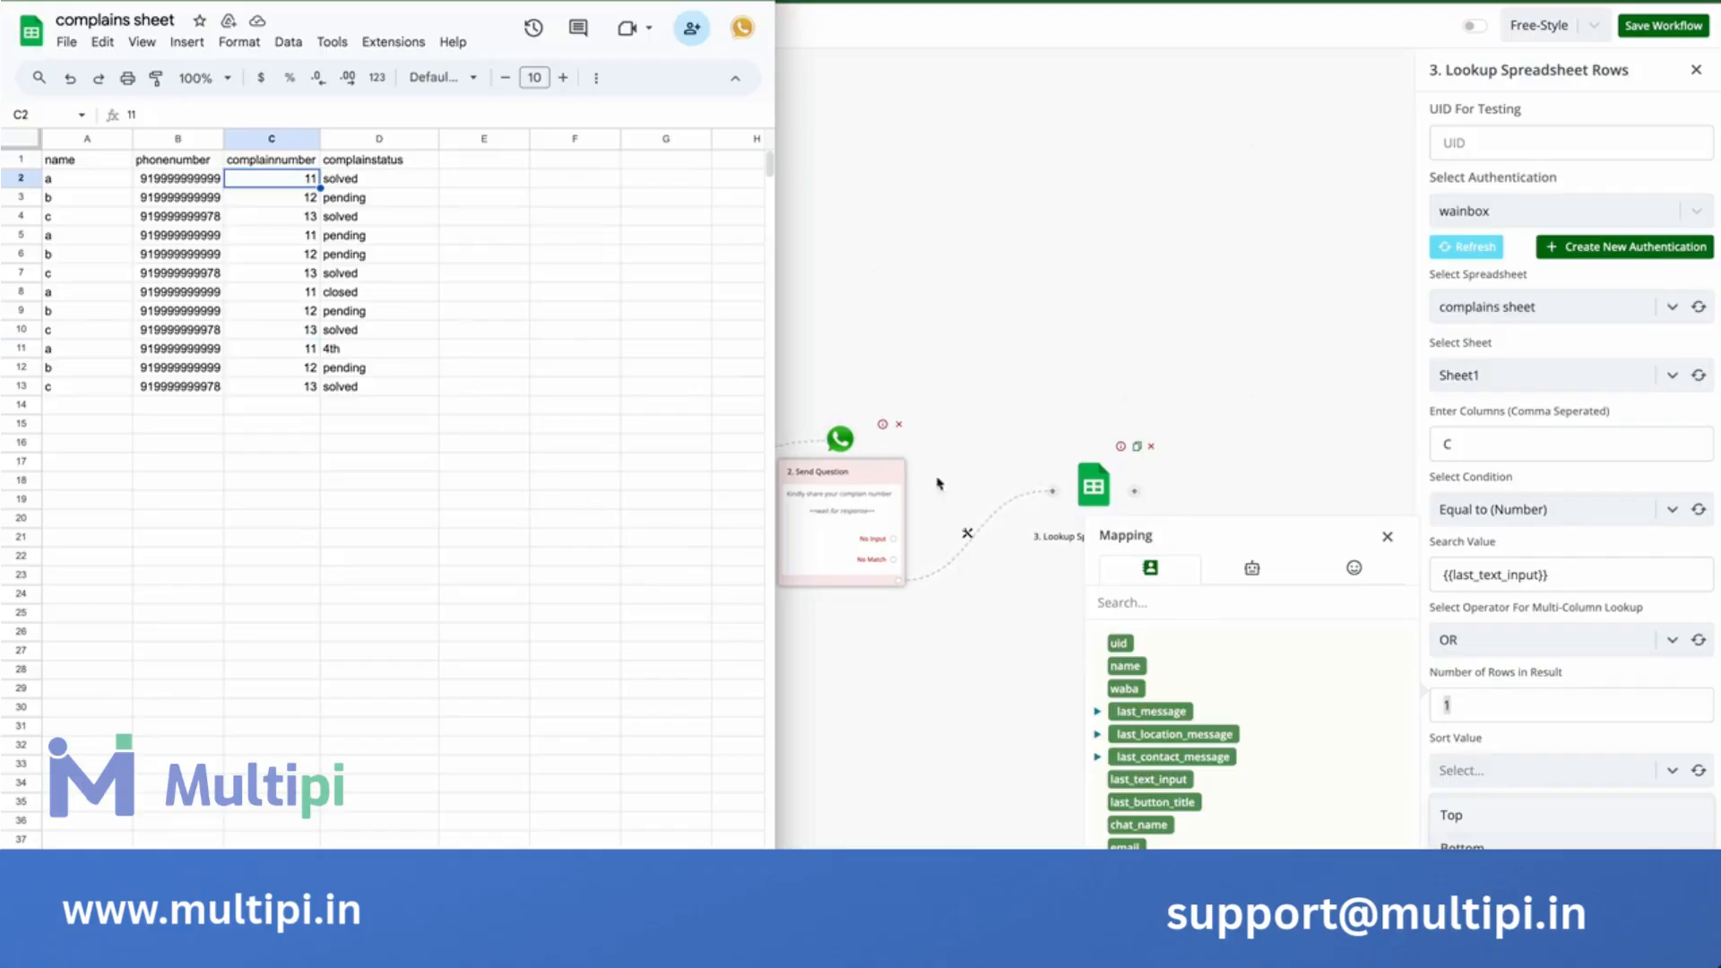
{"action": "left_click", "coordinate": [1467, 816]}
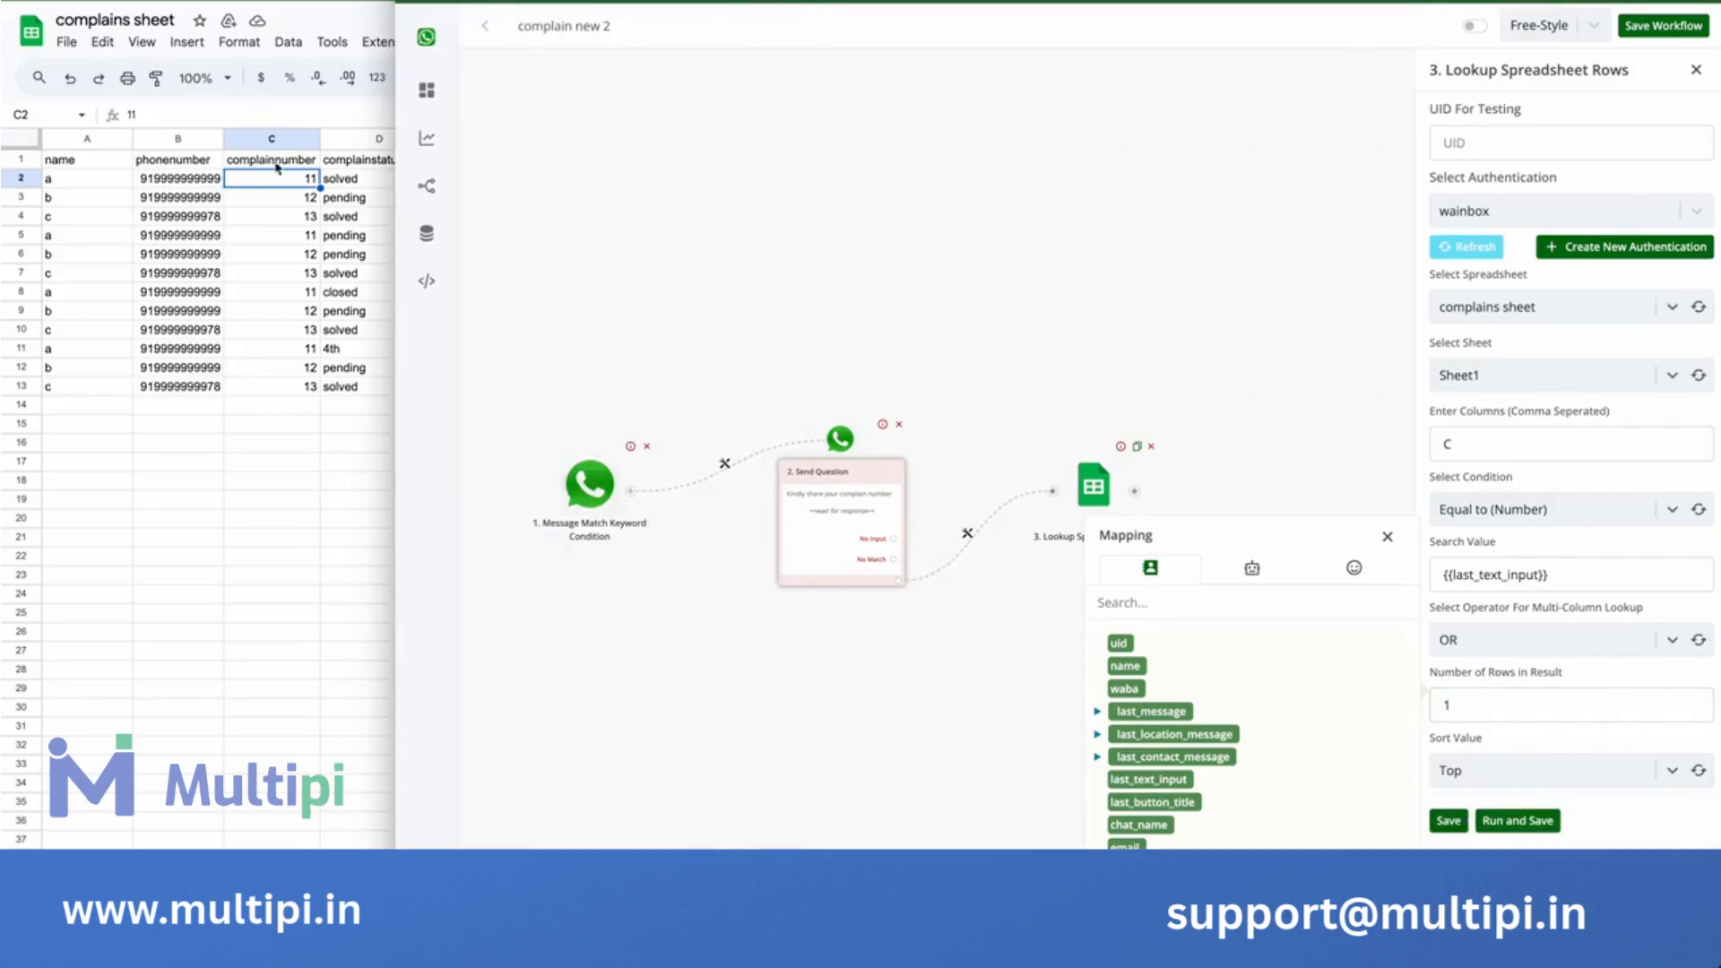
Examine the first and last rows with complaint number 11 in the complains sheet against the lookup's row count and sort settings.
{"action": "left_click", "coordinate": [16, 183]}
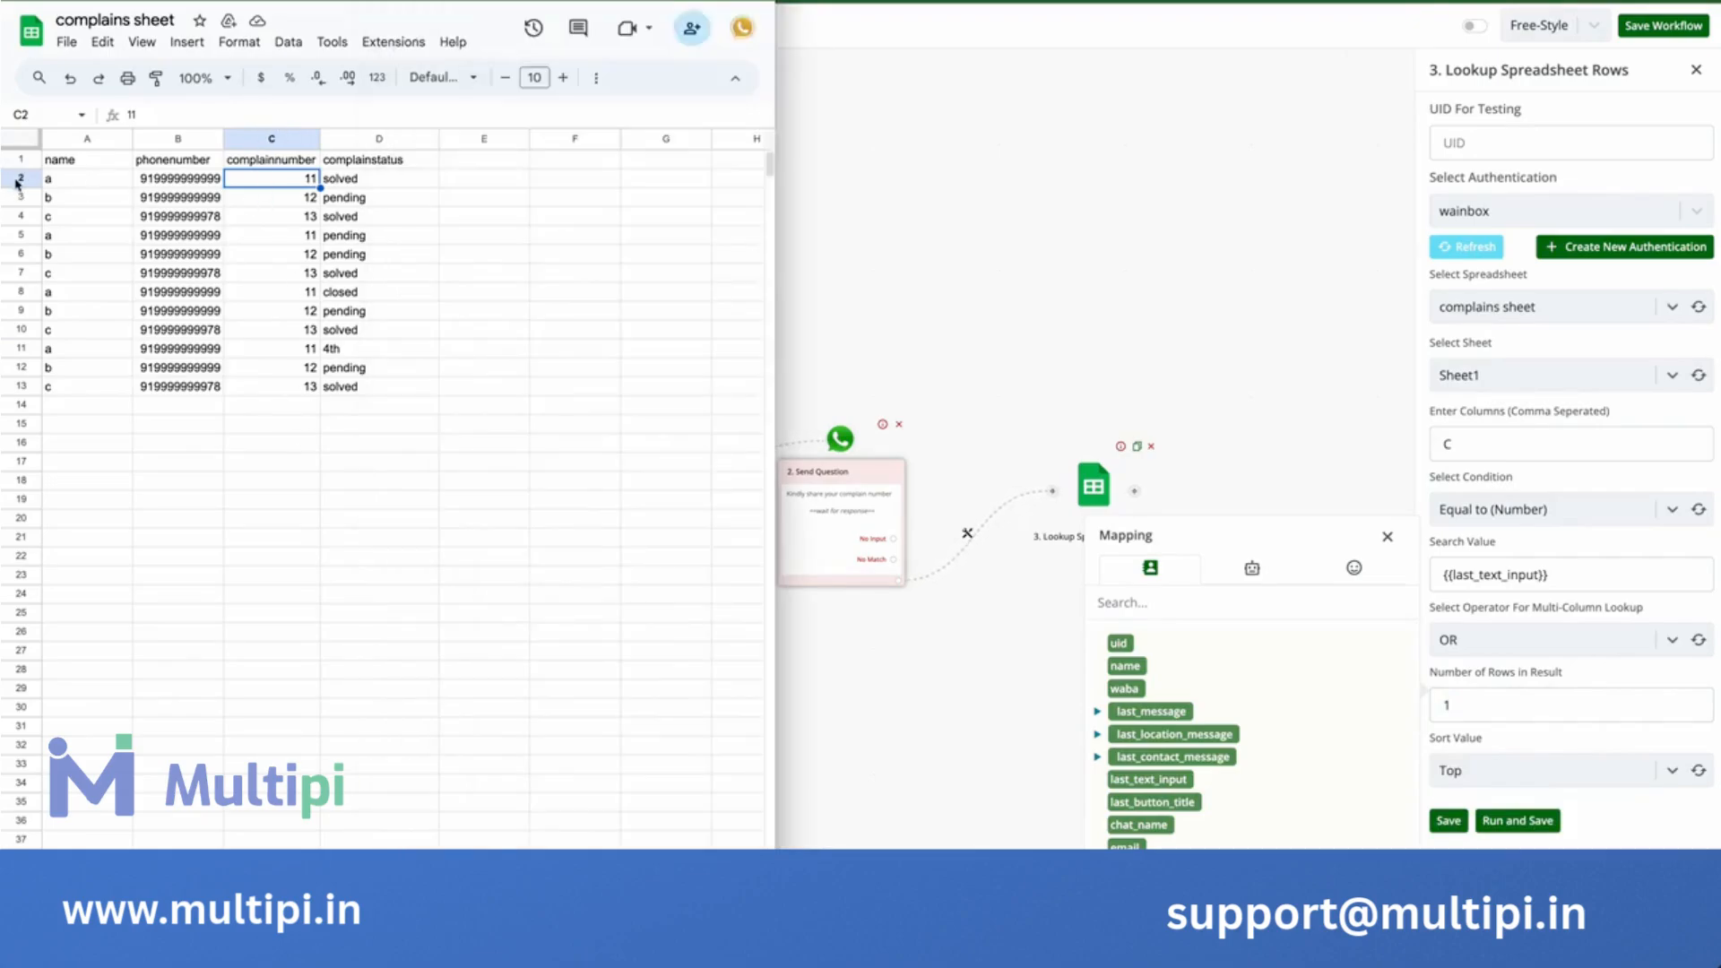
{"action": "left_click", "coordinate": [16, 180]}
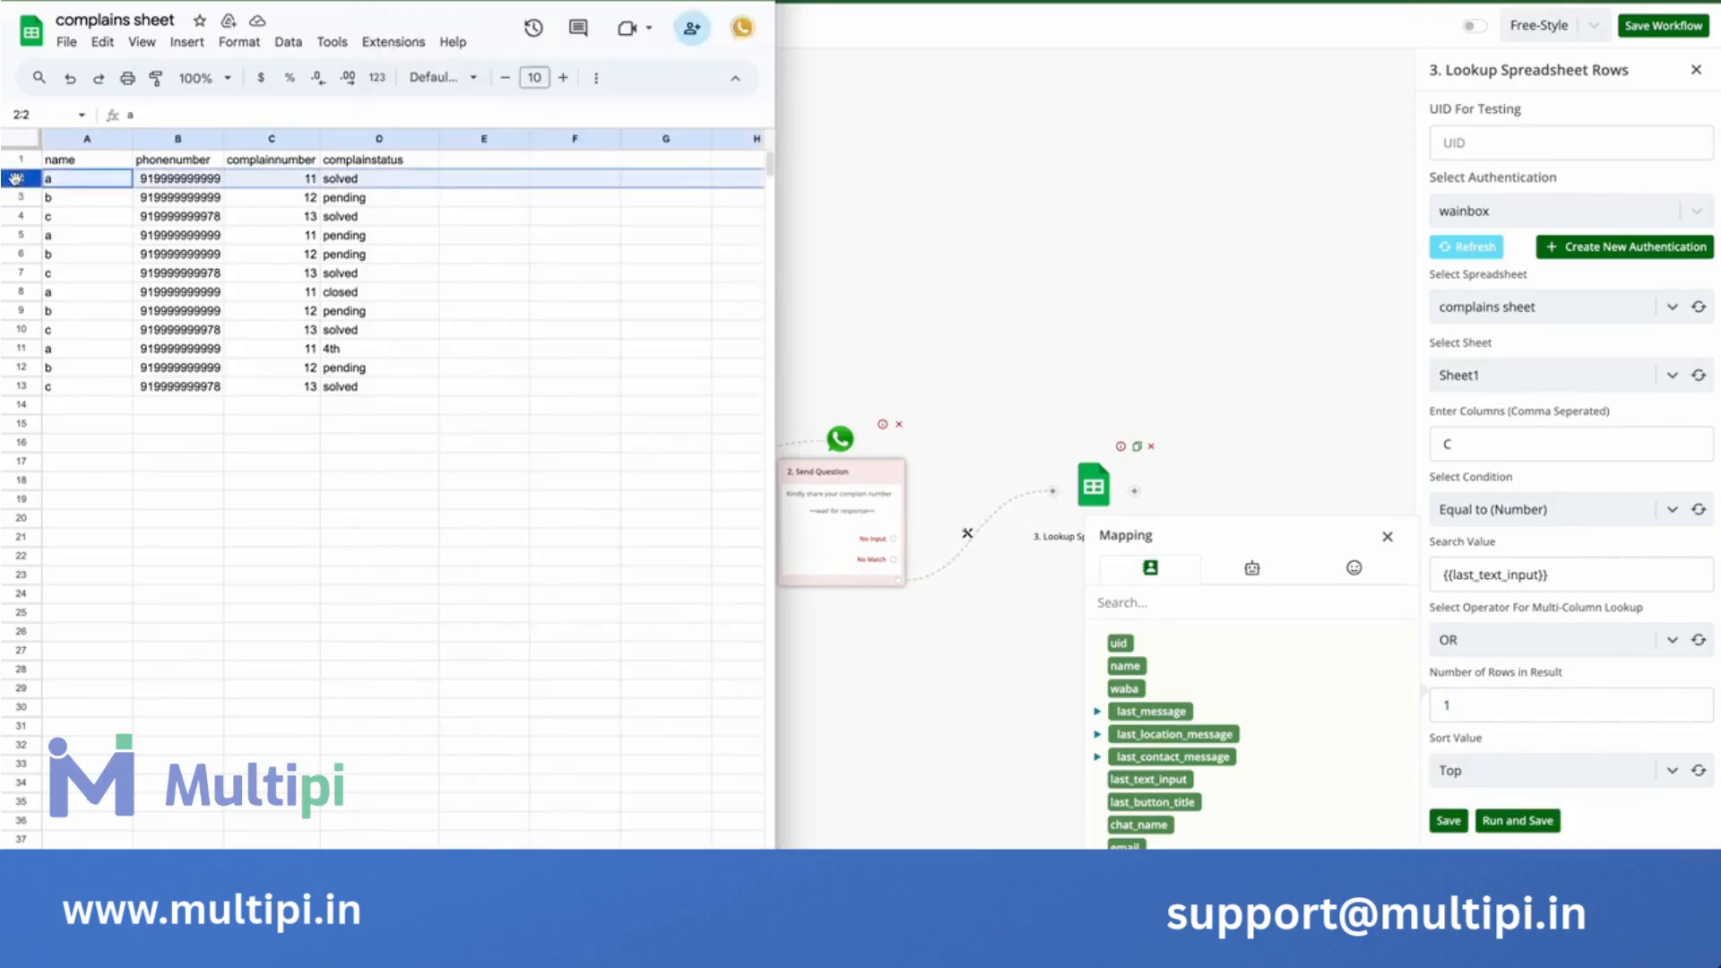
{"action": "left_click", "coordinate": [541, 393]}
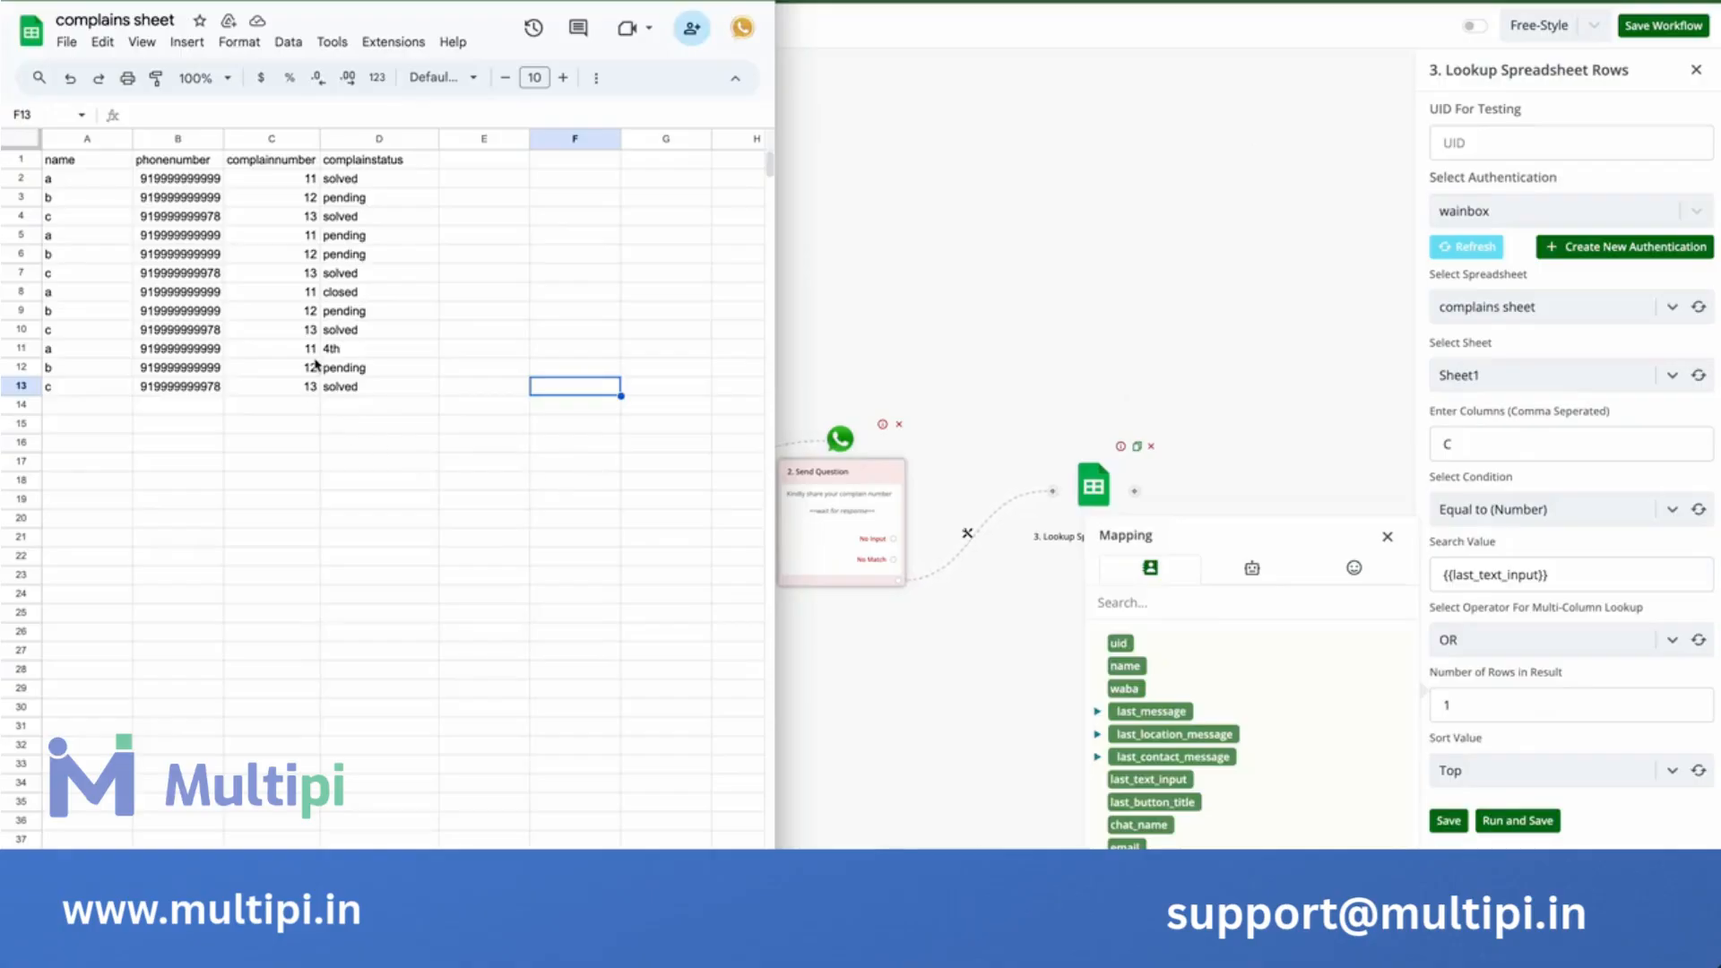
{"action": "left_click_drag", "start_coordinate": [308, 557], "coordinate": [315, 353]}
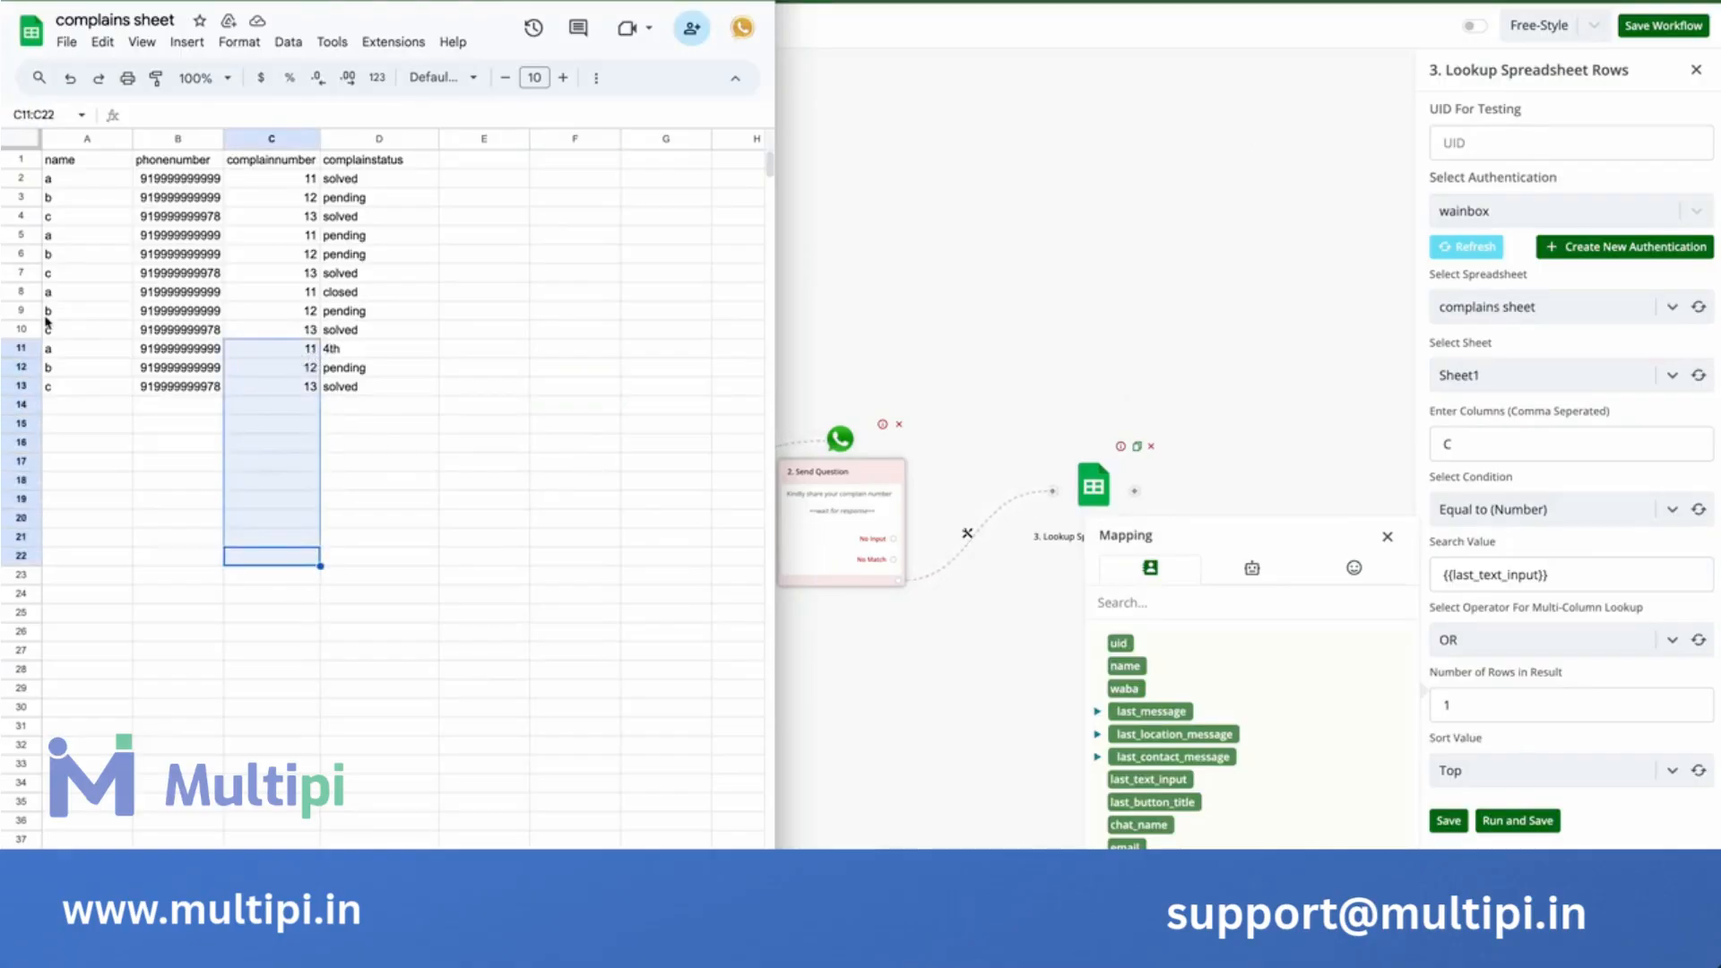
{"action": "left_click", "coordinate": [21, 349]}
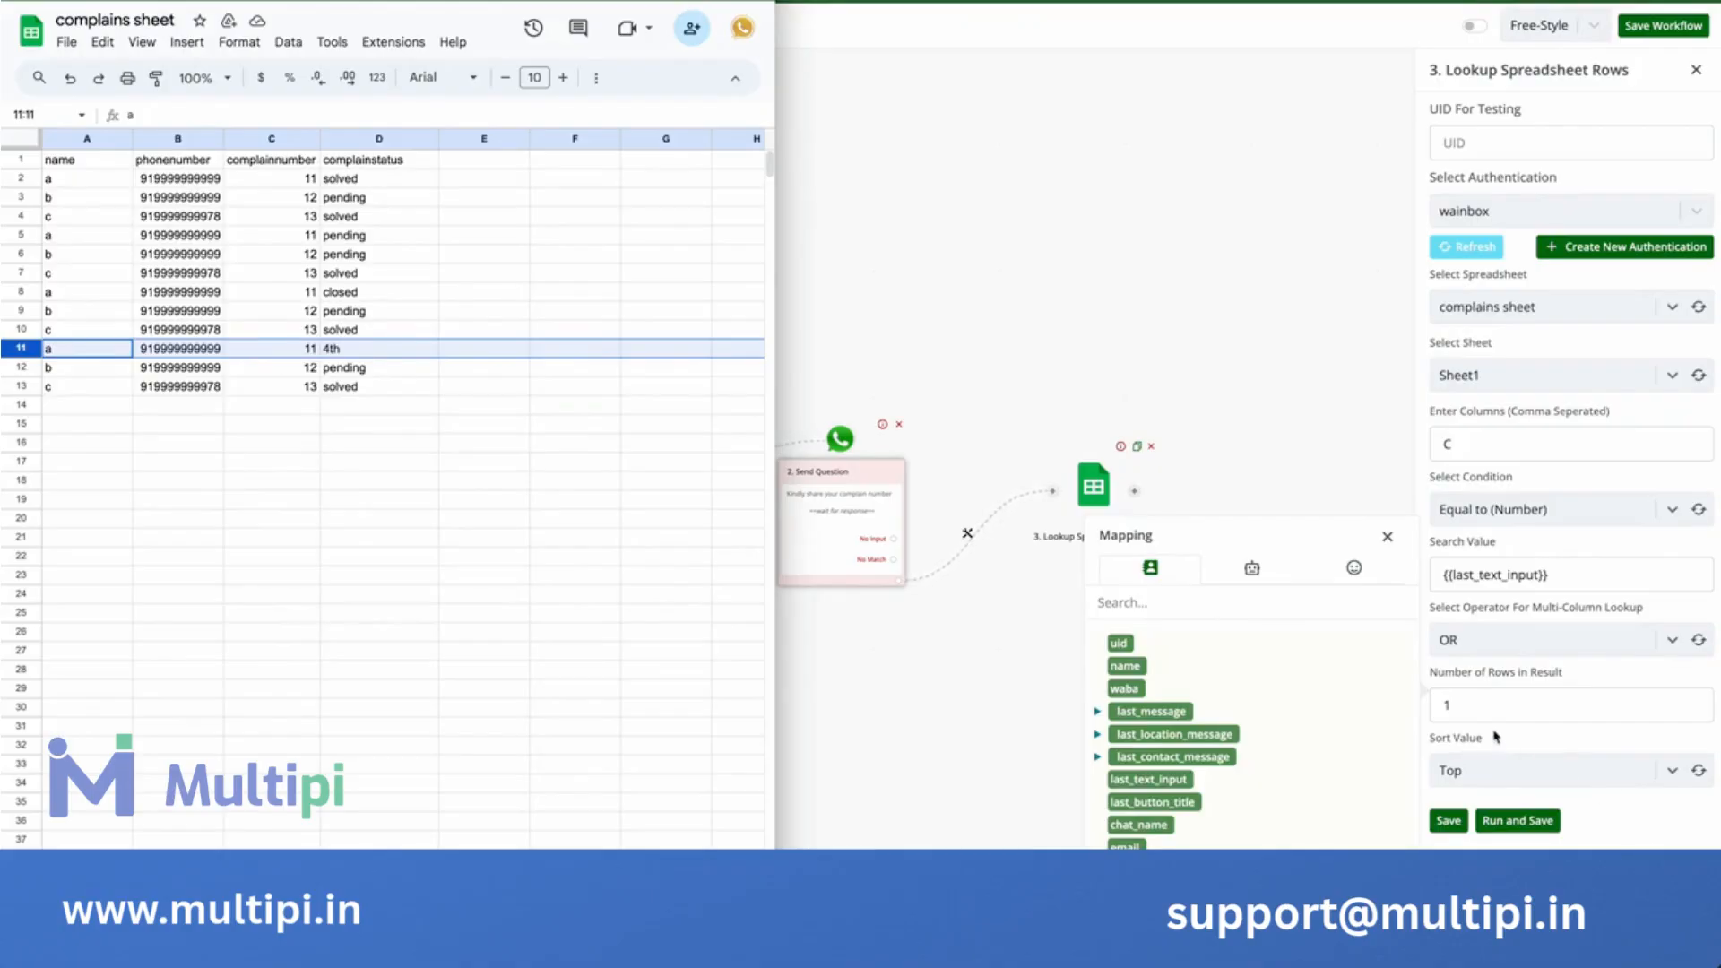
{"action": "double_click", "coordinate": [1479, 704]}
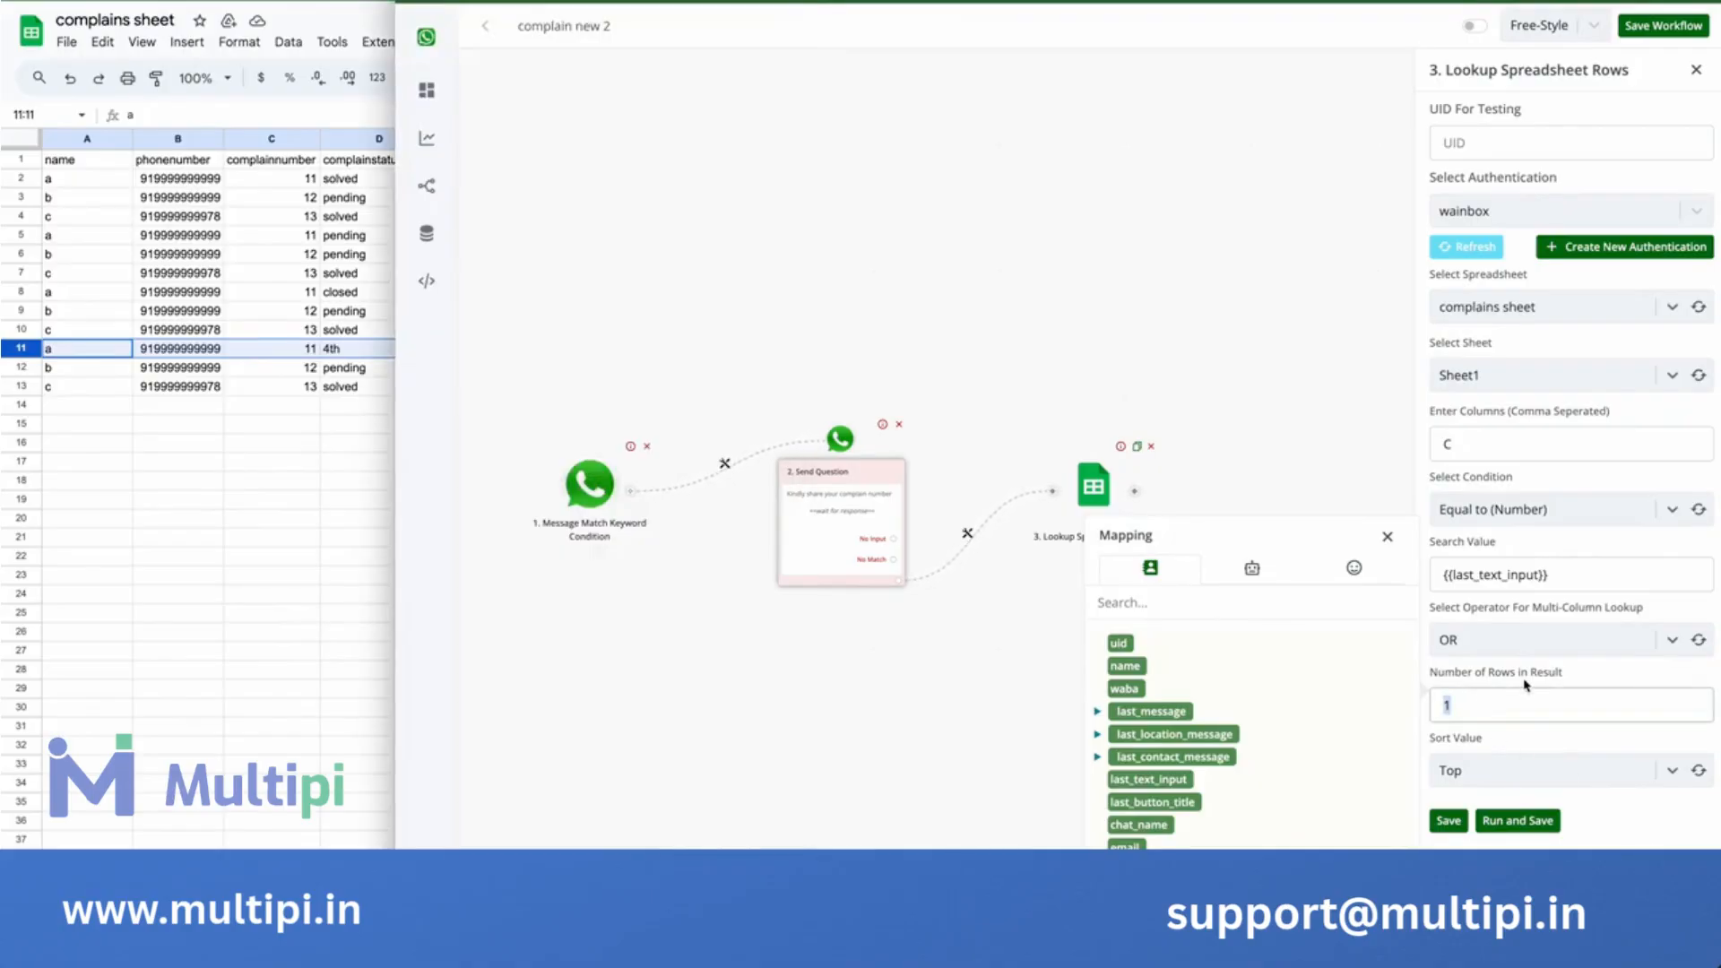
{"action": "left_click", "coordinate": [1518, 769]}
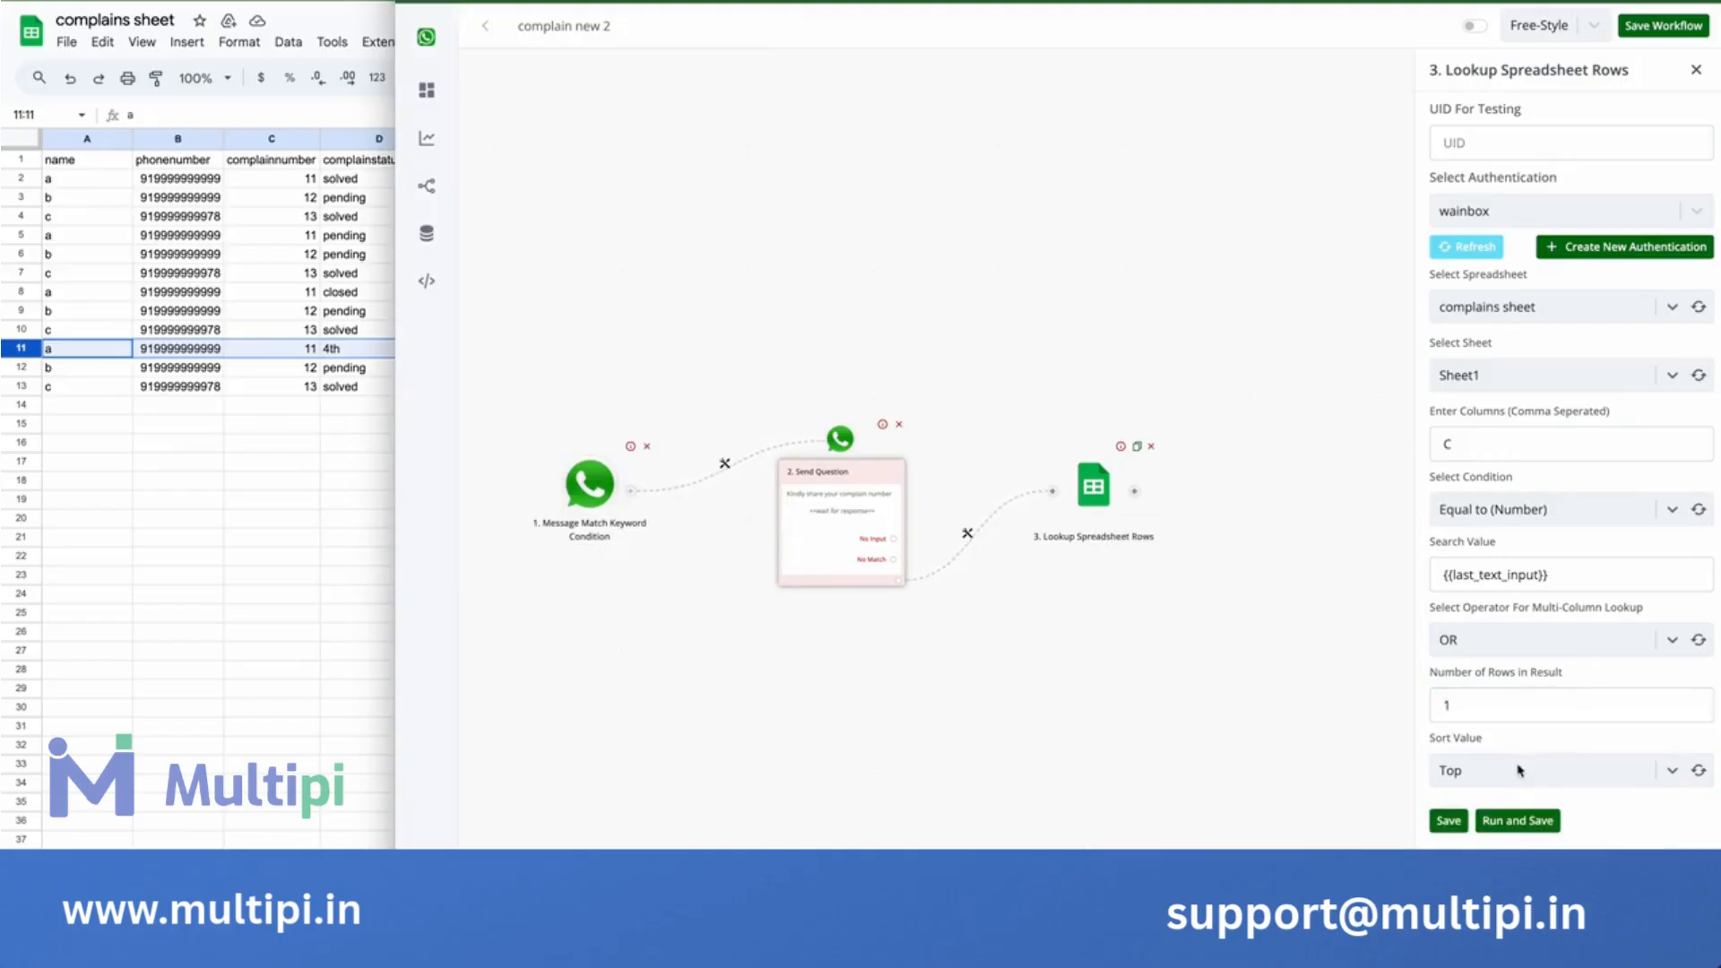
{"action": "left_click", "coordinate": [258, 245]}
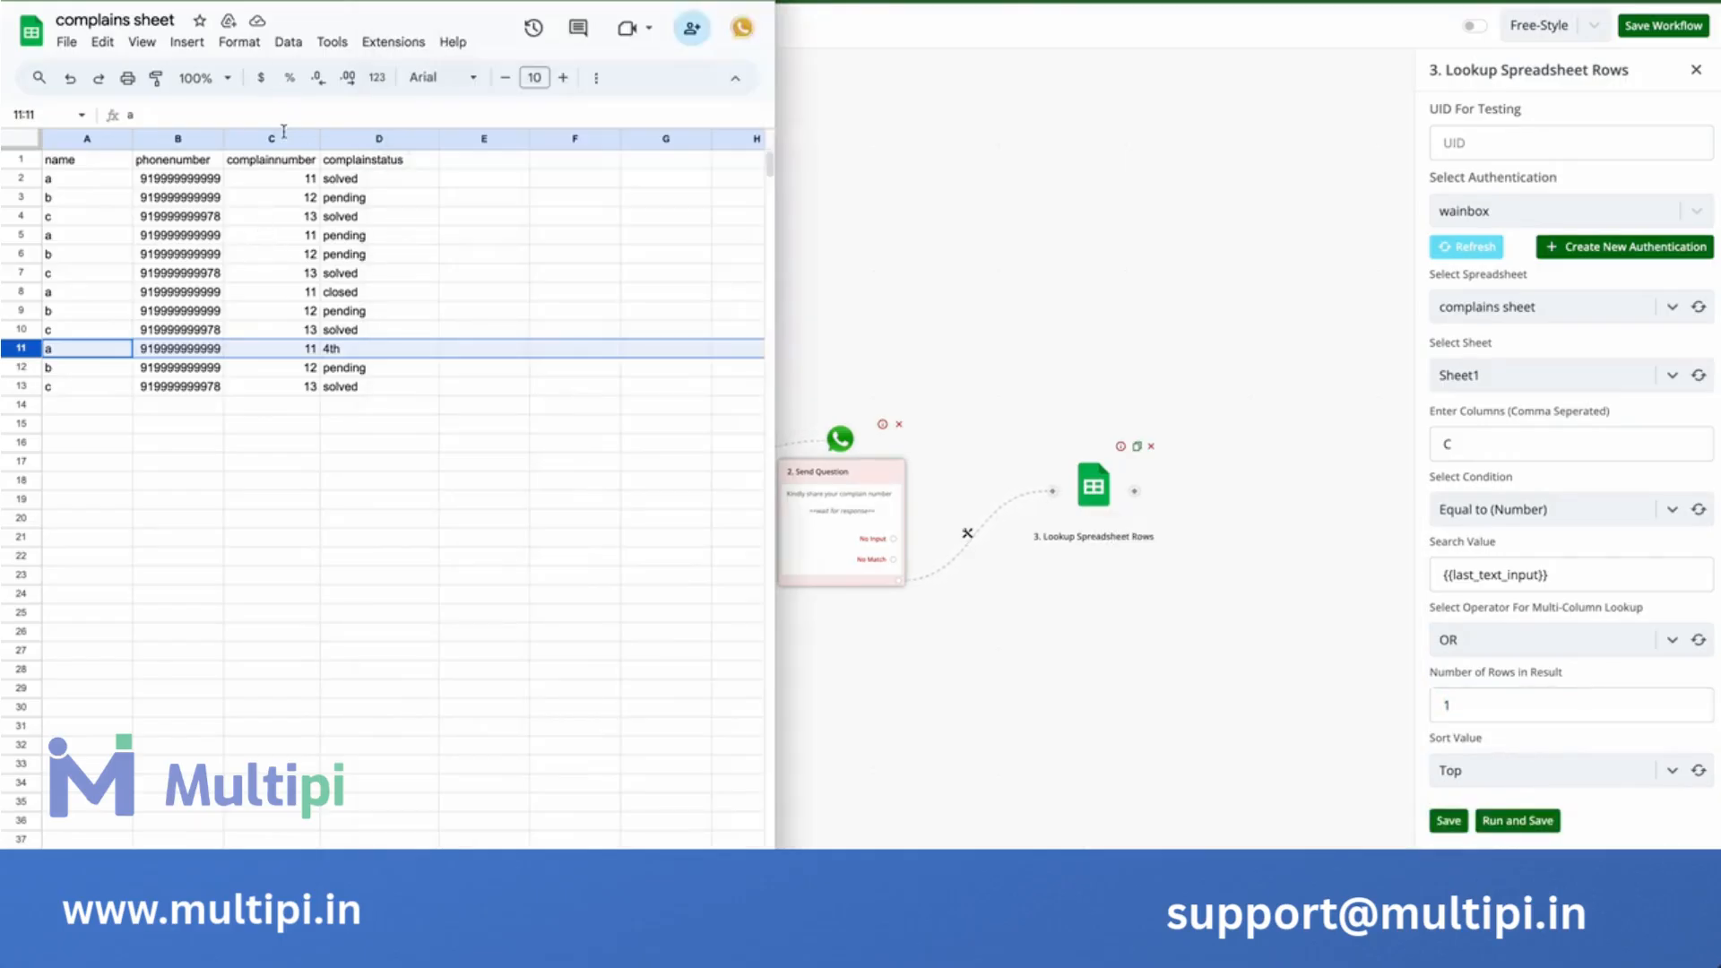
{"action": "left_click_drag", "start_coordinate": [277, 178], "coordinate": [282, 403]}
{"action": "left_click", "coordinate": [485, 443]}
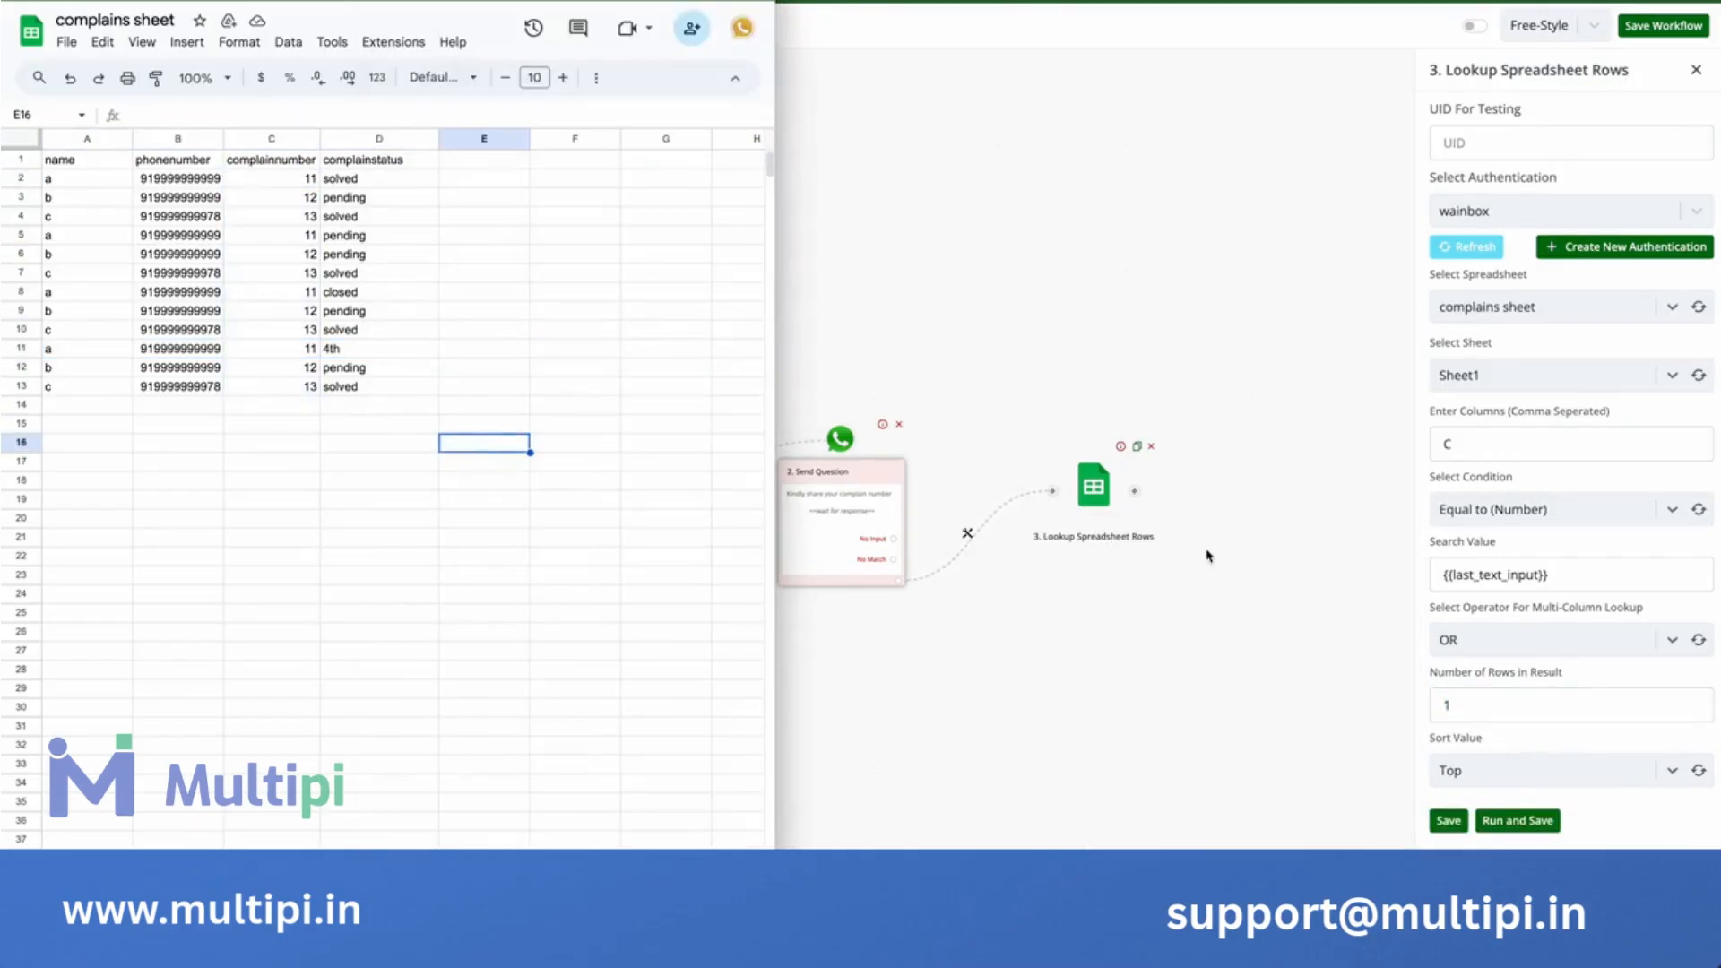
{"action": "left_click", "coordinate": [1616, 810]}
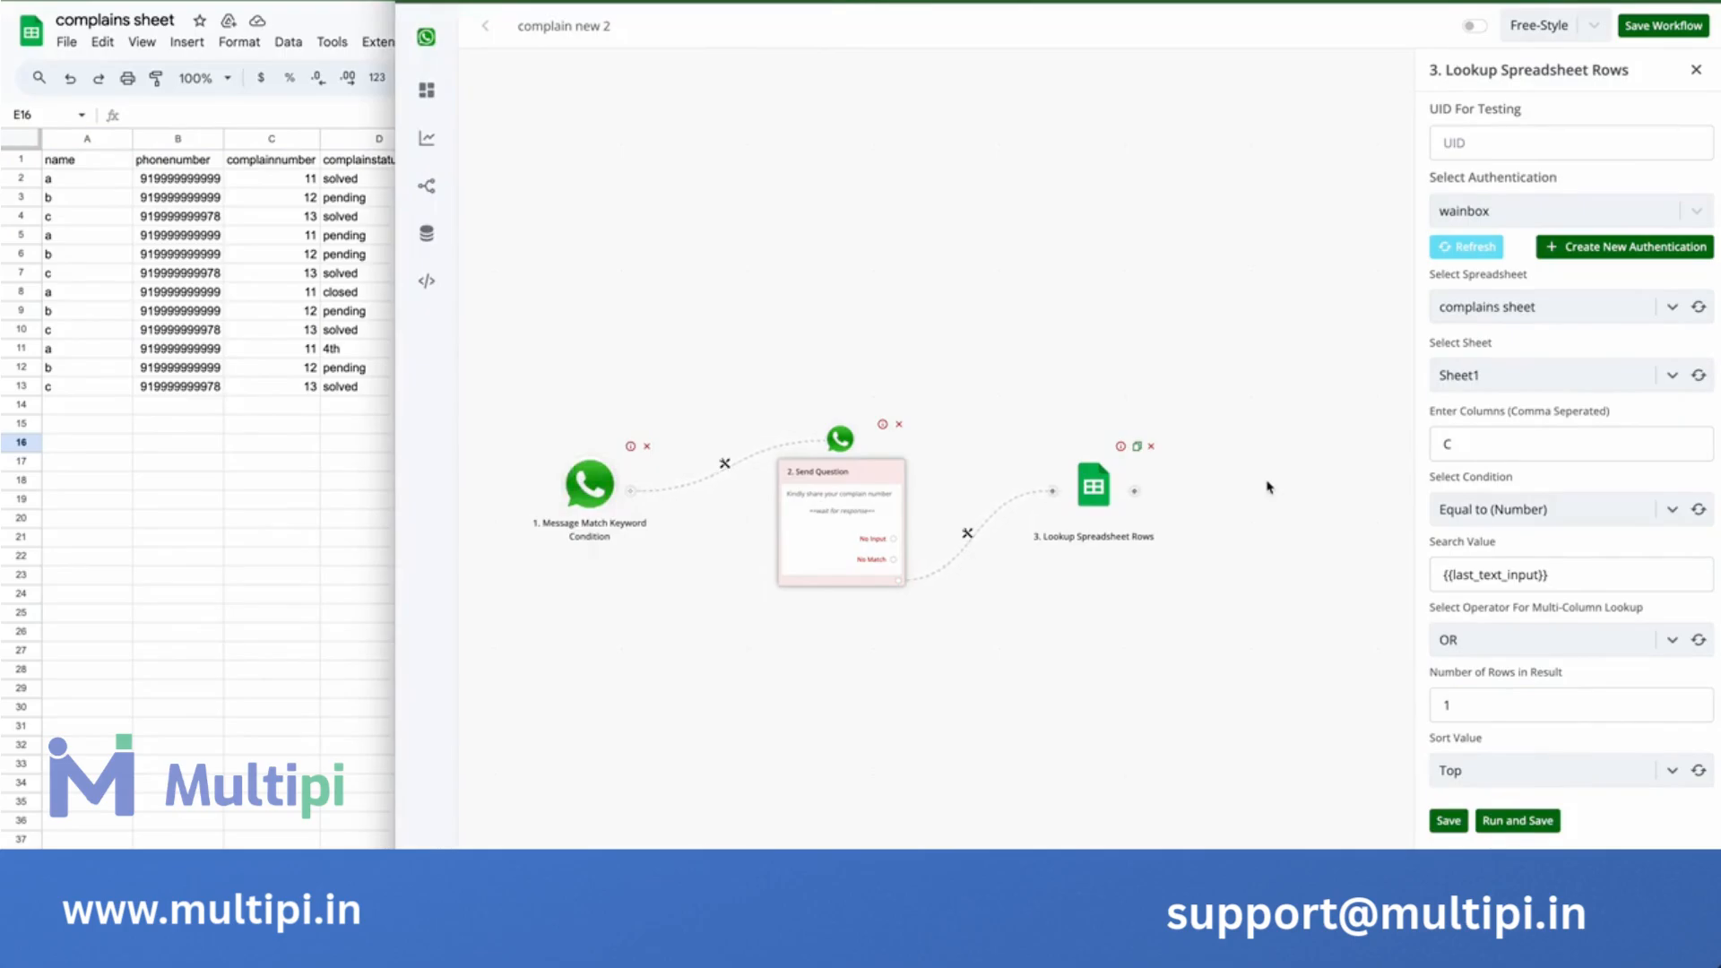
Replace the lookup's search value with 11 and run the Lookup Spreadsheet Rows module as a test.
{"action": "left_click", "coordinate": [1593, 573]}
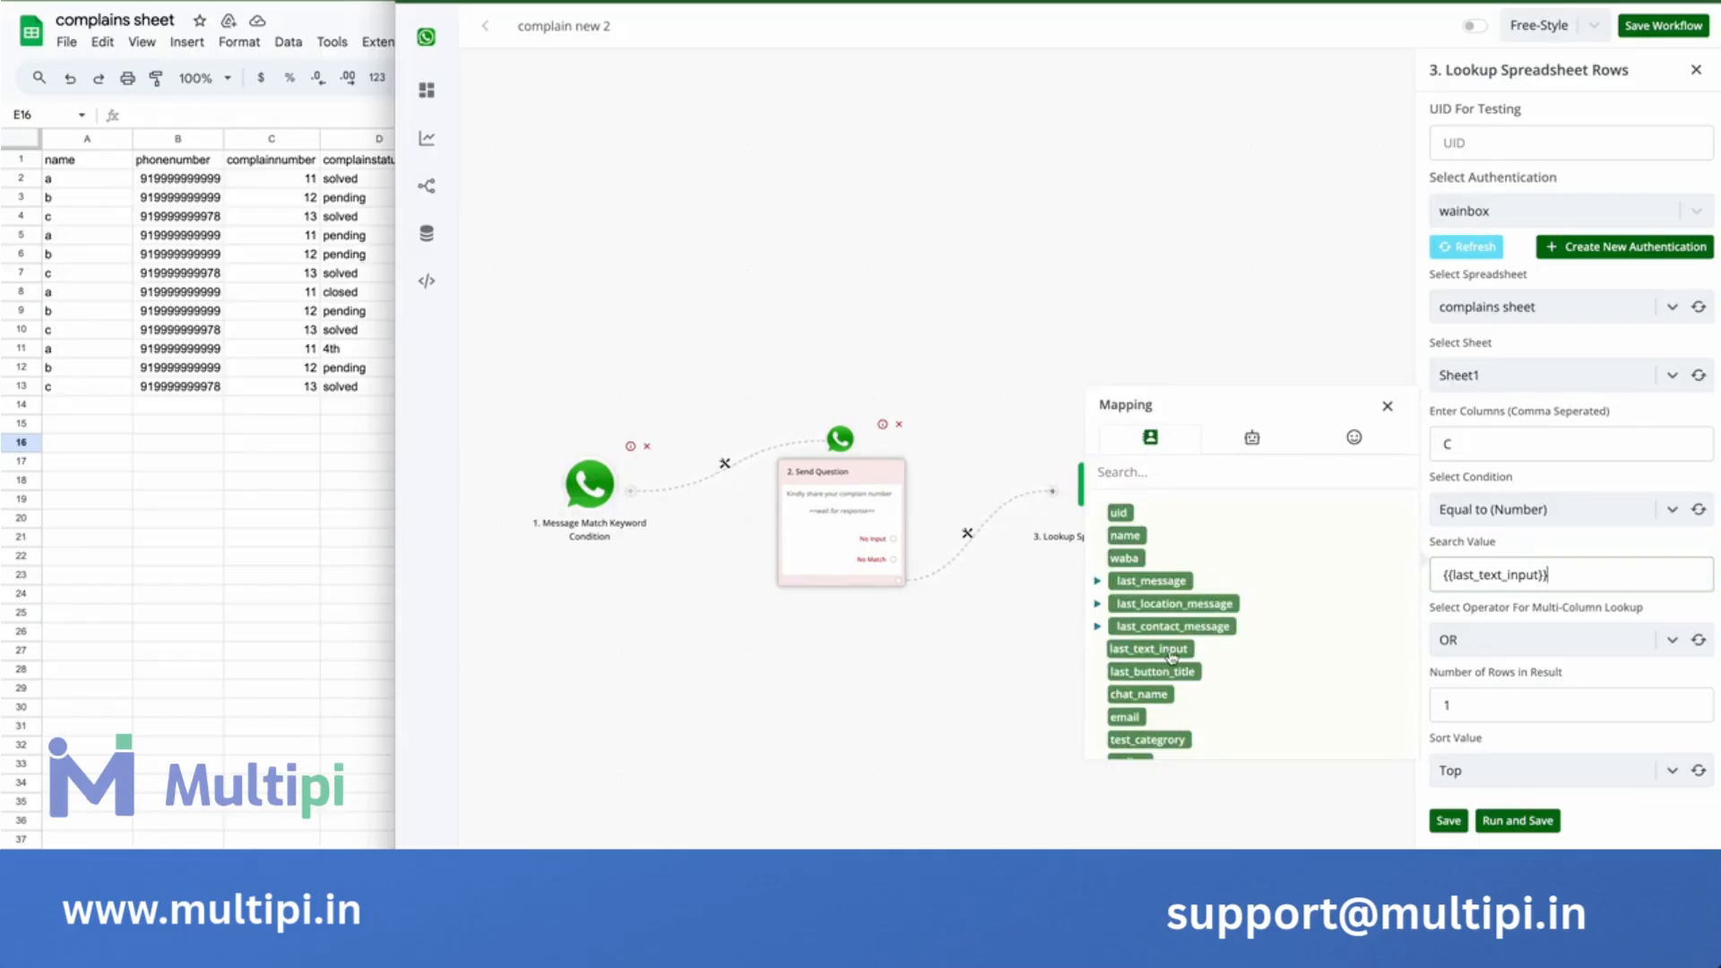
{"action": "left_click", "coordinate": [1588, 576]}
{"action": "key", "text": "ctrl+a"}
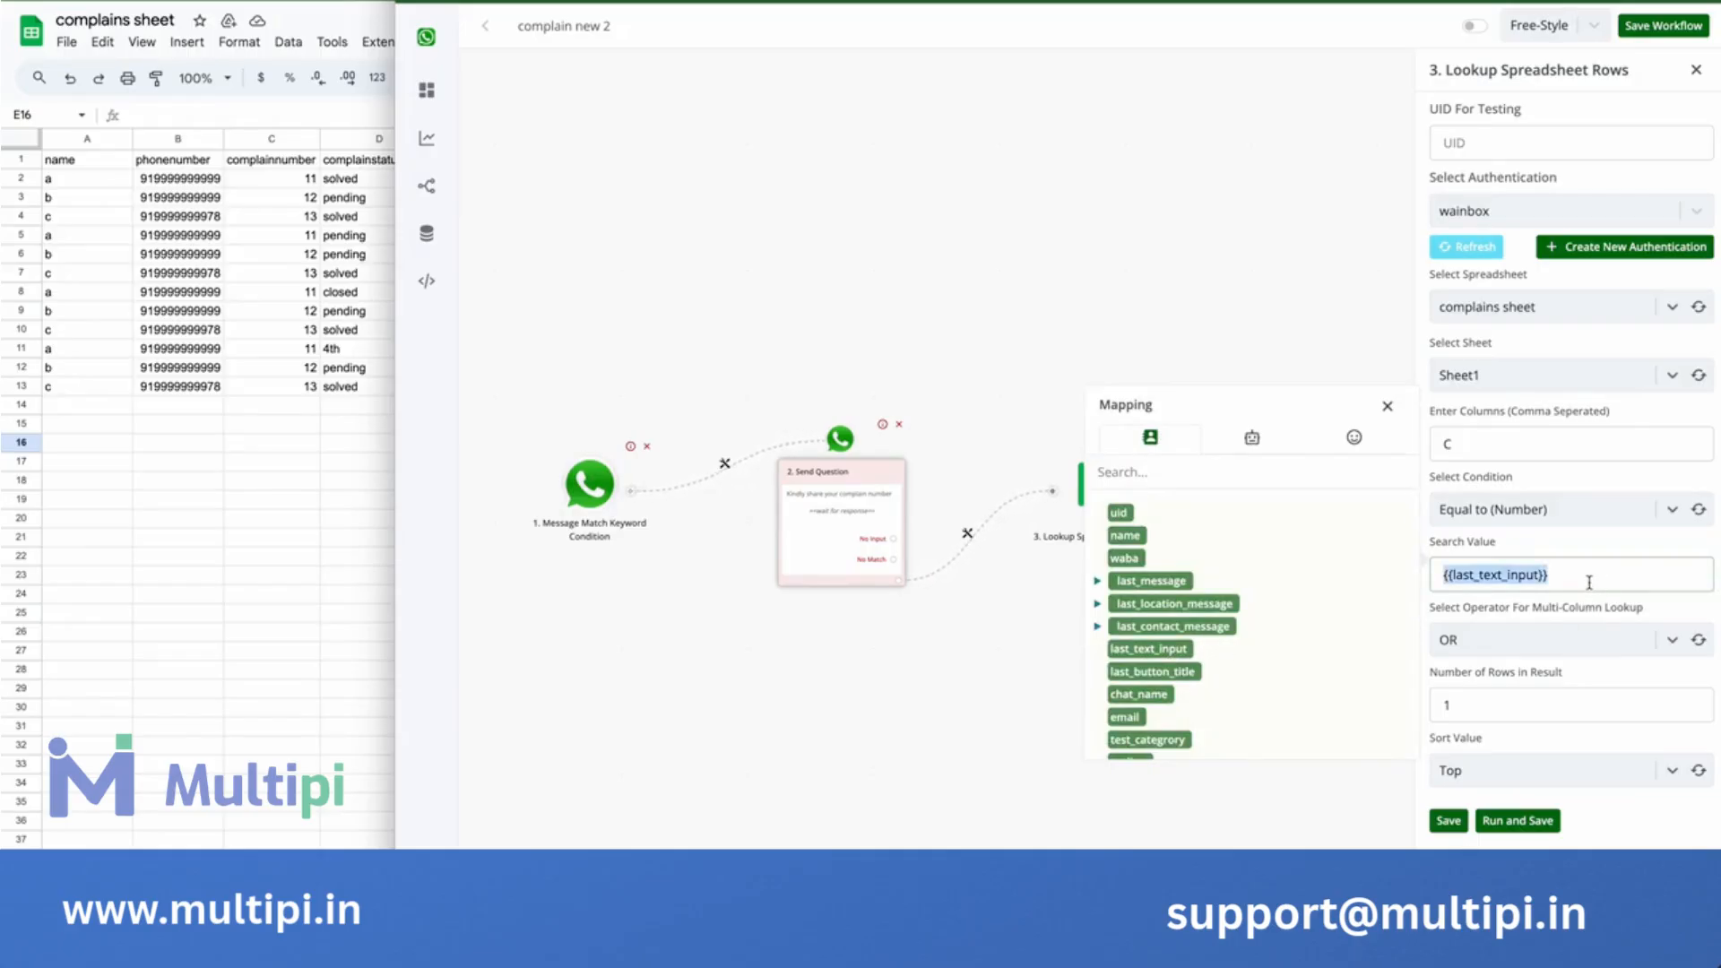
{"action": "key", "text": "BackSpace"}
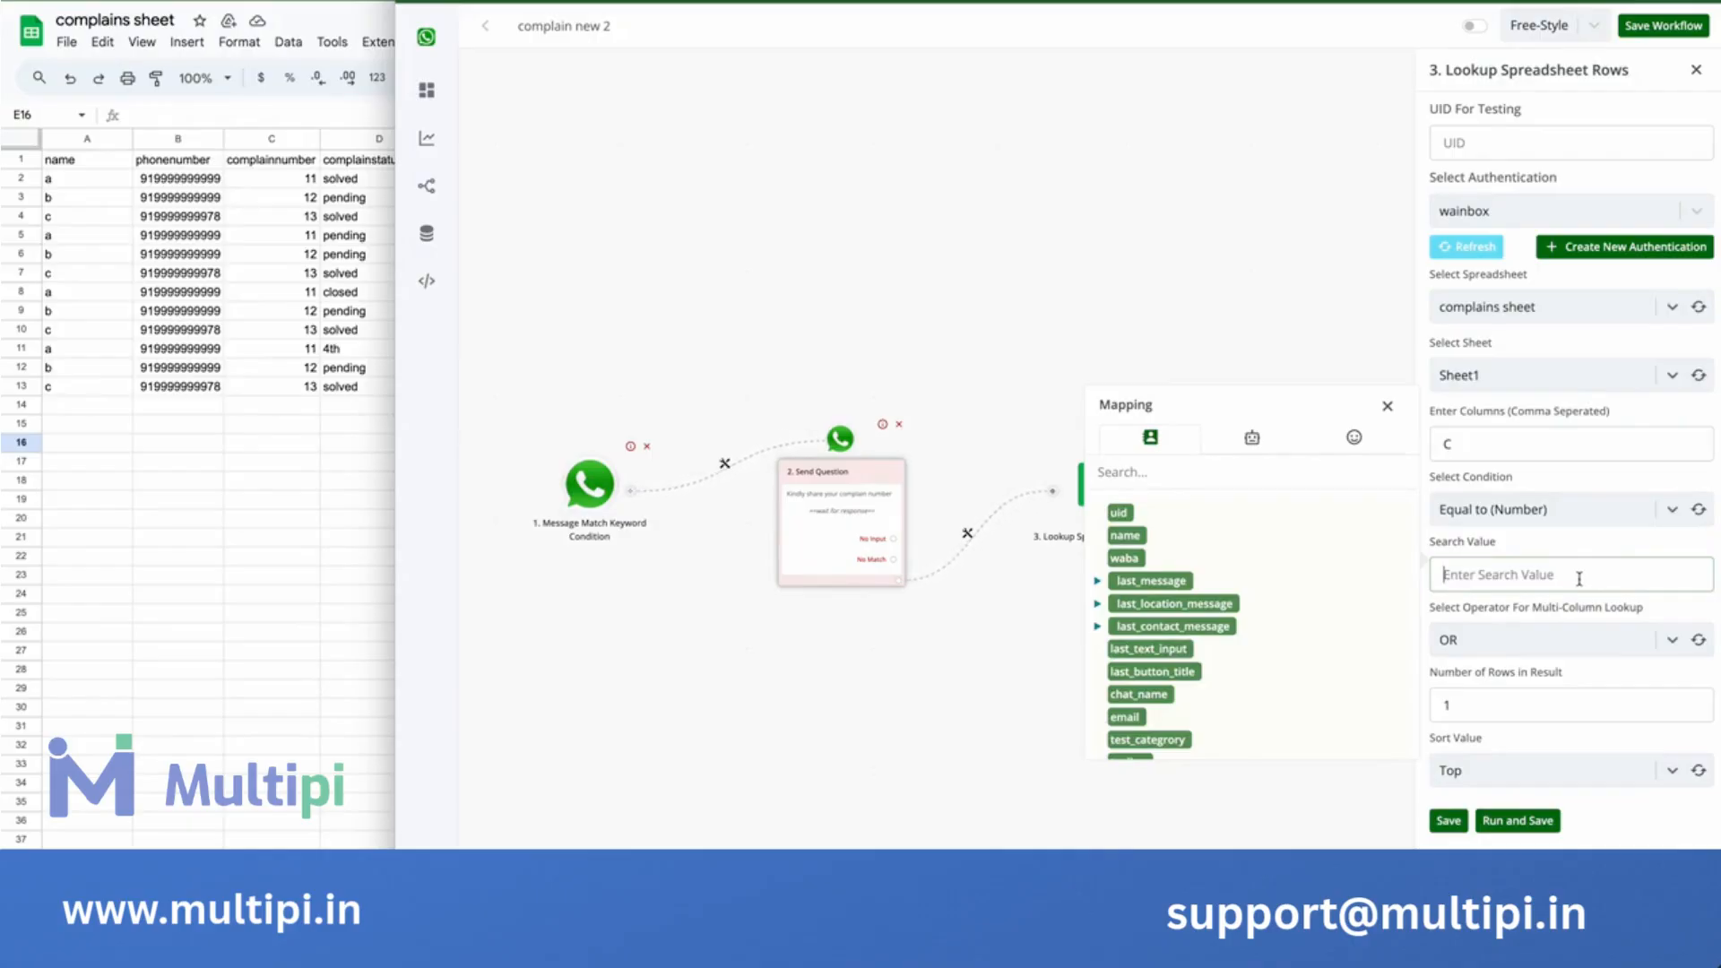
{"action": "type", "text": "11"}
{"action": "left_click", "coordinate": [1521, 821]}
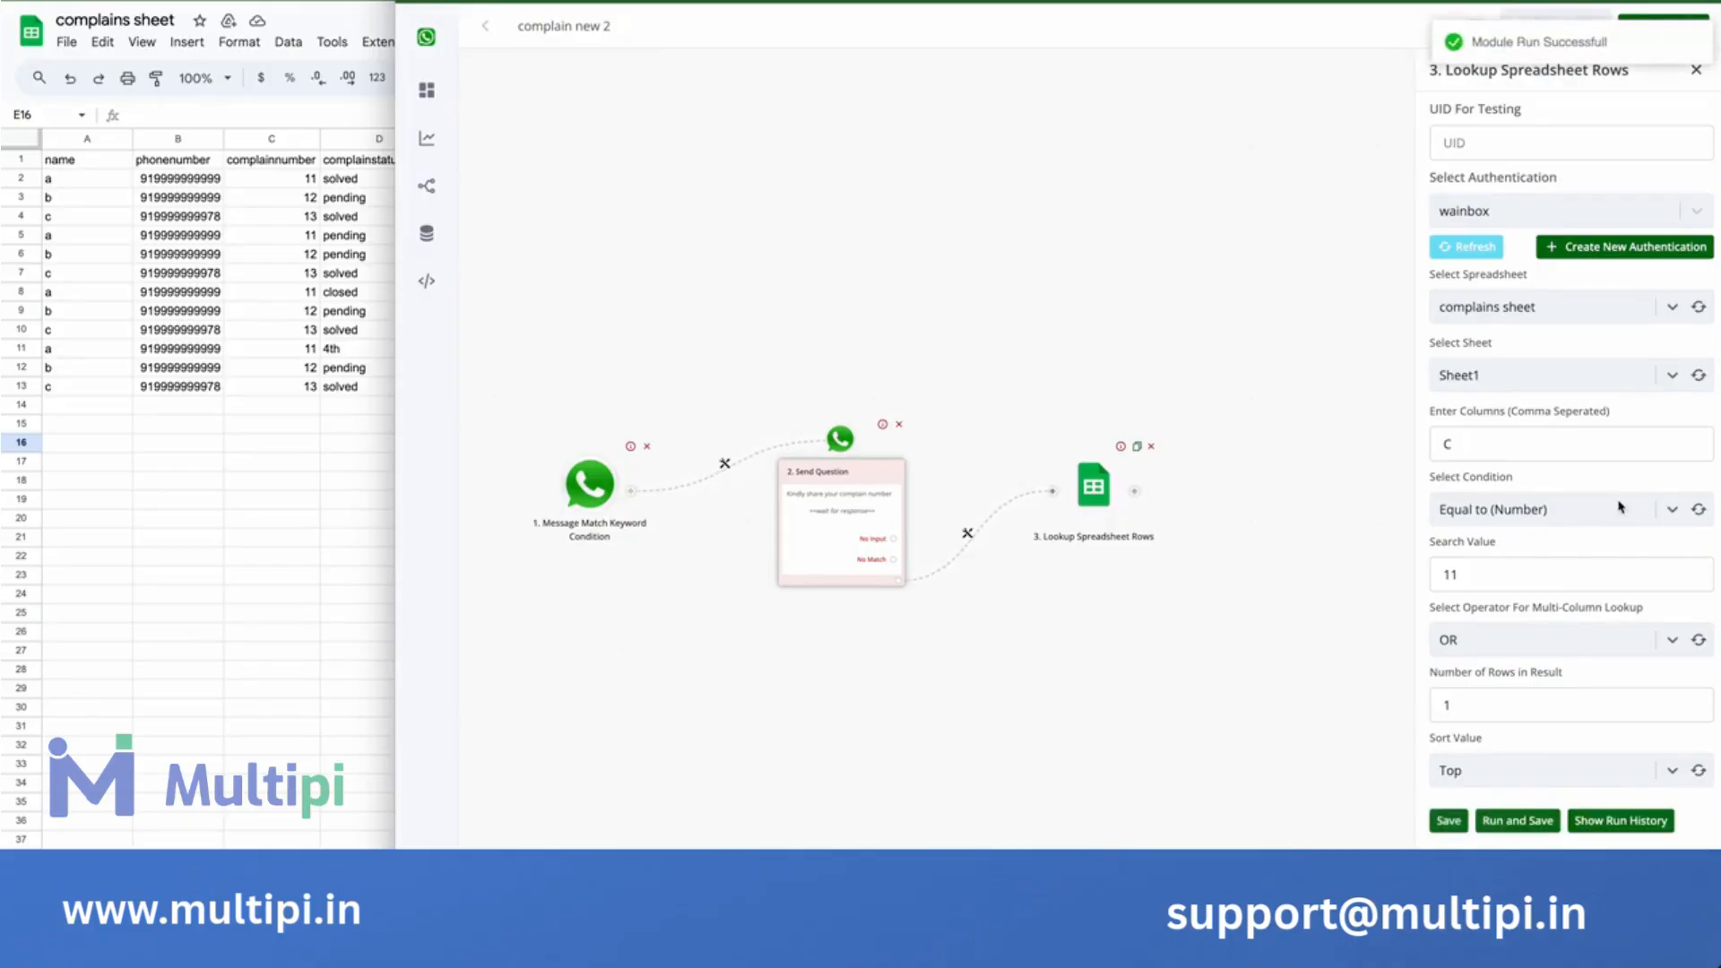
Examine the test run's output for the lookup, including its response and the data of the matched row.
{"action": "left_click", "coordinate": [1611, 824]}
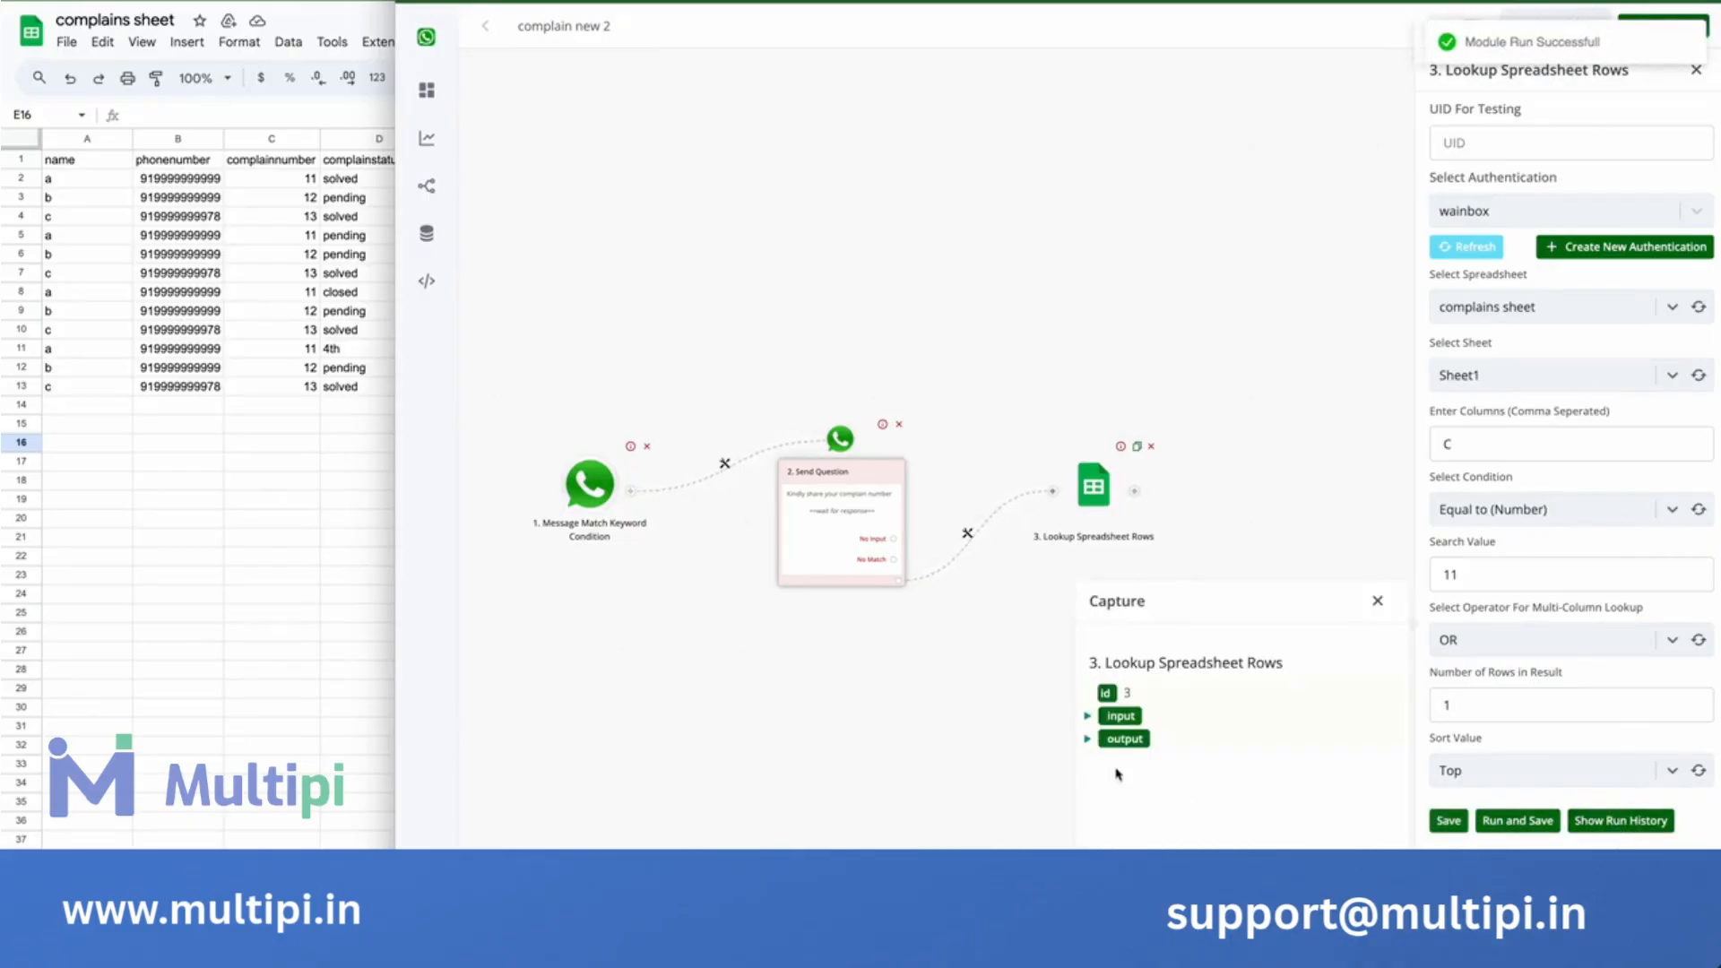
{"action": "left_click", "coordinate": [1090, 739]}
{"action": "left_click", "coordinate": [1098, 786]}
{"action": "scroll", "coordinate": [1226, 807], "scroll_direction": "down", "scroll_amount": 1}
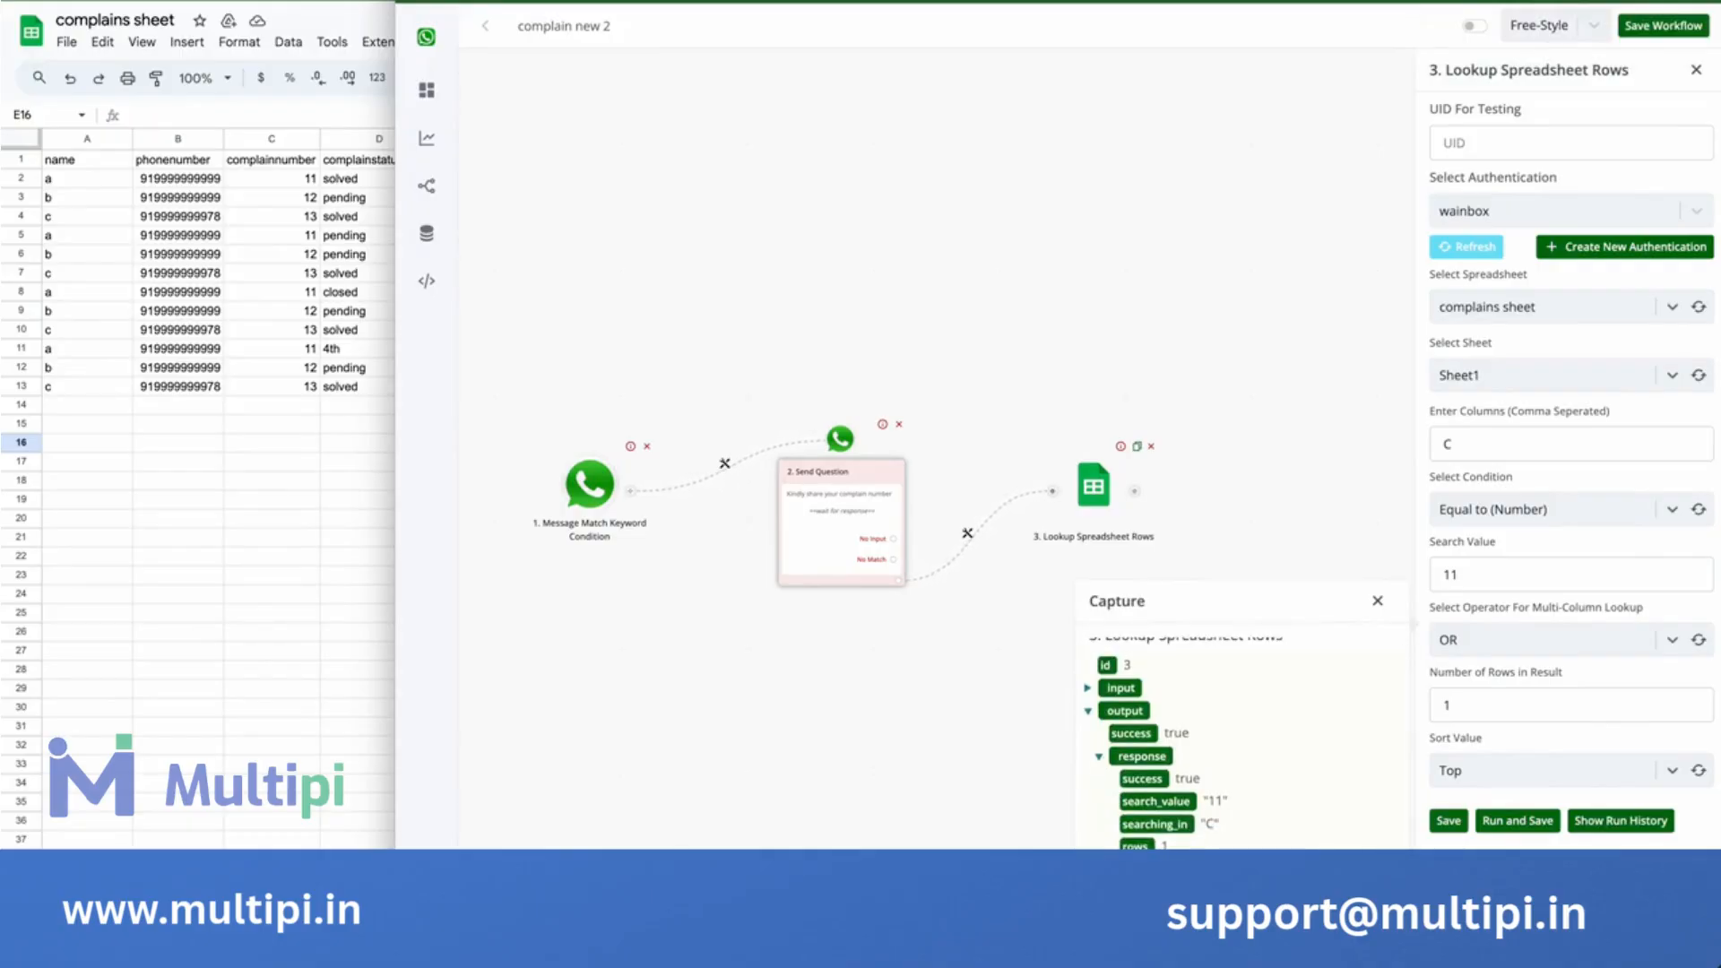
{"action": "scroll", "coordinate": [1246, 744], "scroll_direction": "down", "scroll_amount": 1}
{"action": "scroll", "coordinate": [1242, 745], "scroll_direction": "down", "scroll_amount": 3}
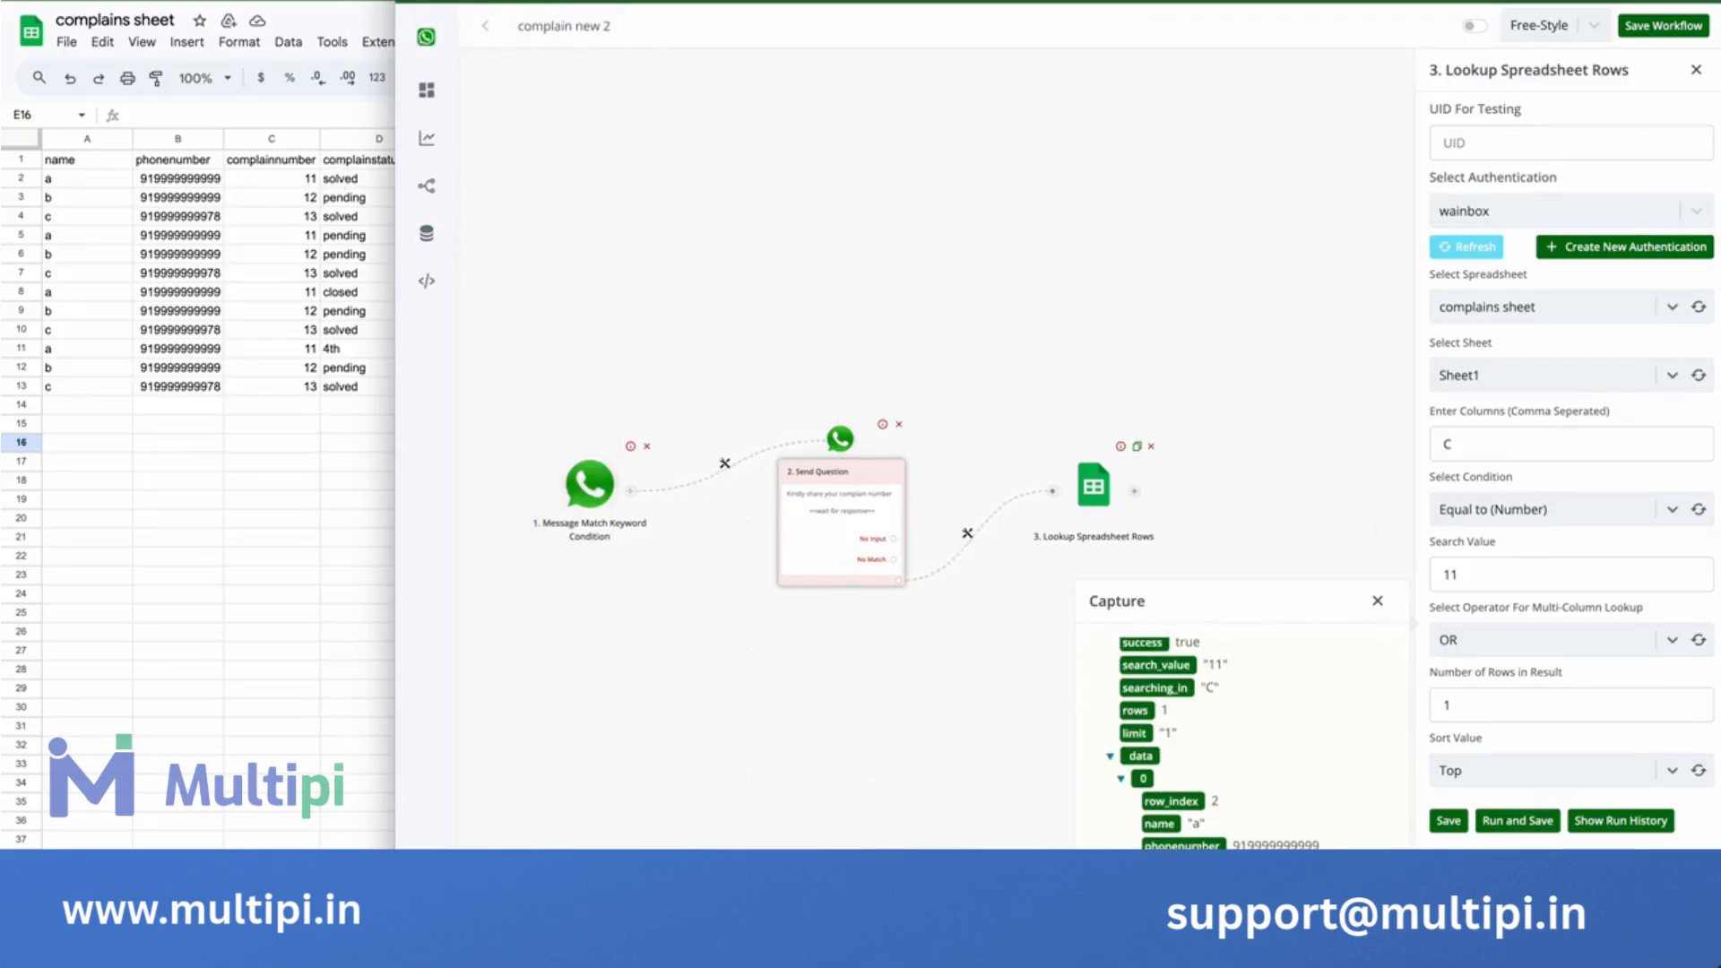
{"action": "left_click", "coordinate": [1374, 609]}
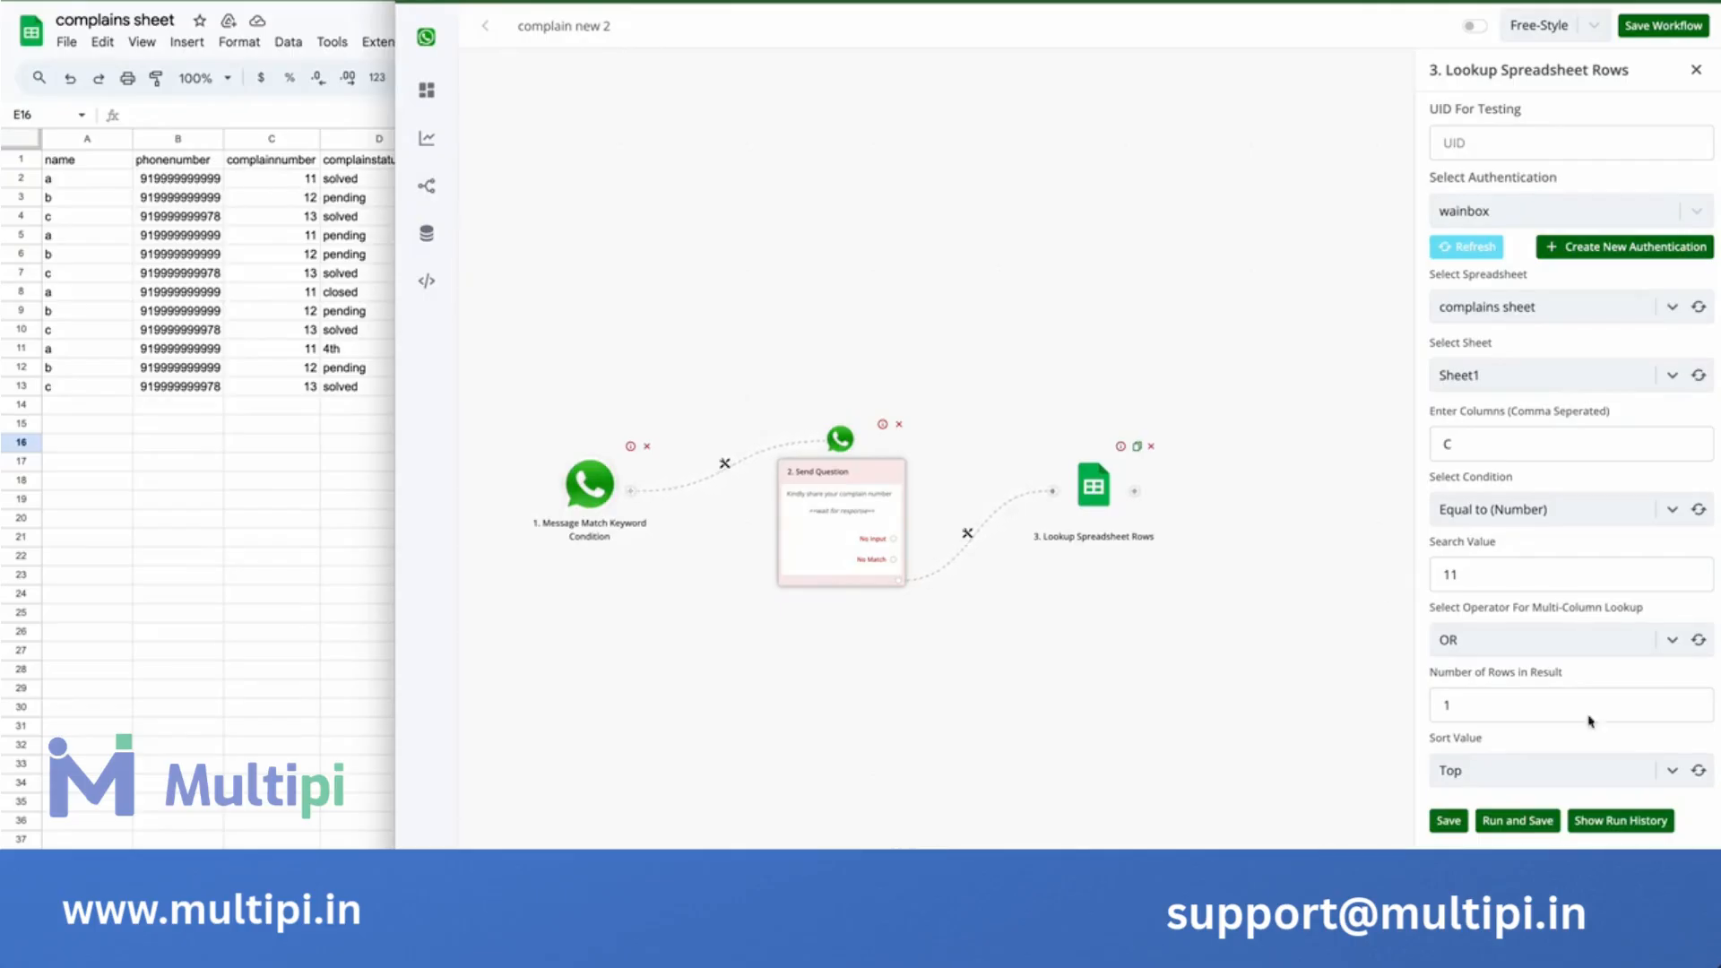
Map the lookup's search value to {{last_text_input}} and save the module.
{"action": "left_click", "coordinate": [1561, 582]}
{"action": "double_click", "coordinate": [1561, 582]}
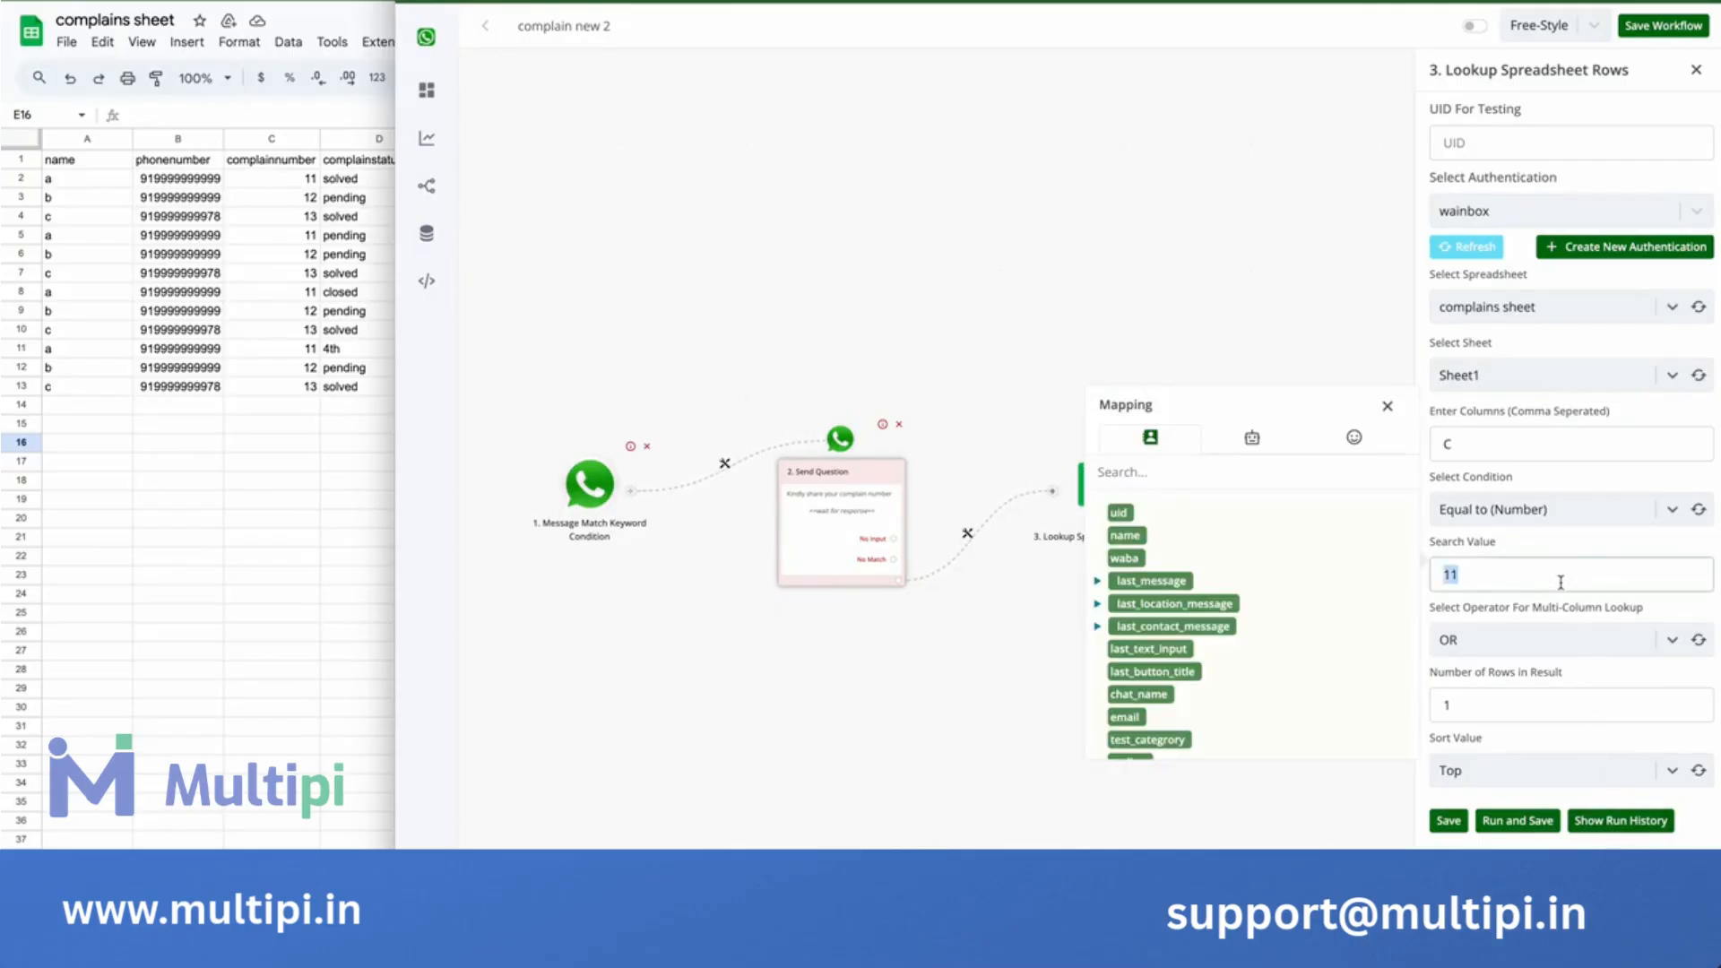
{"action": "key", "text": "BackSpace"}
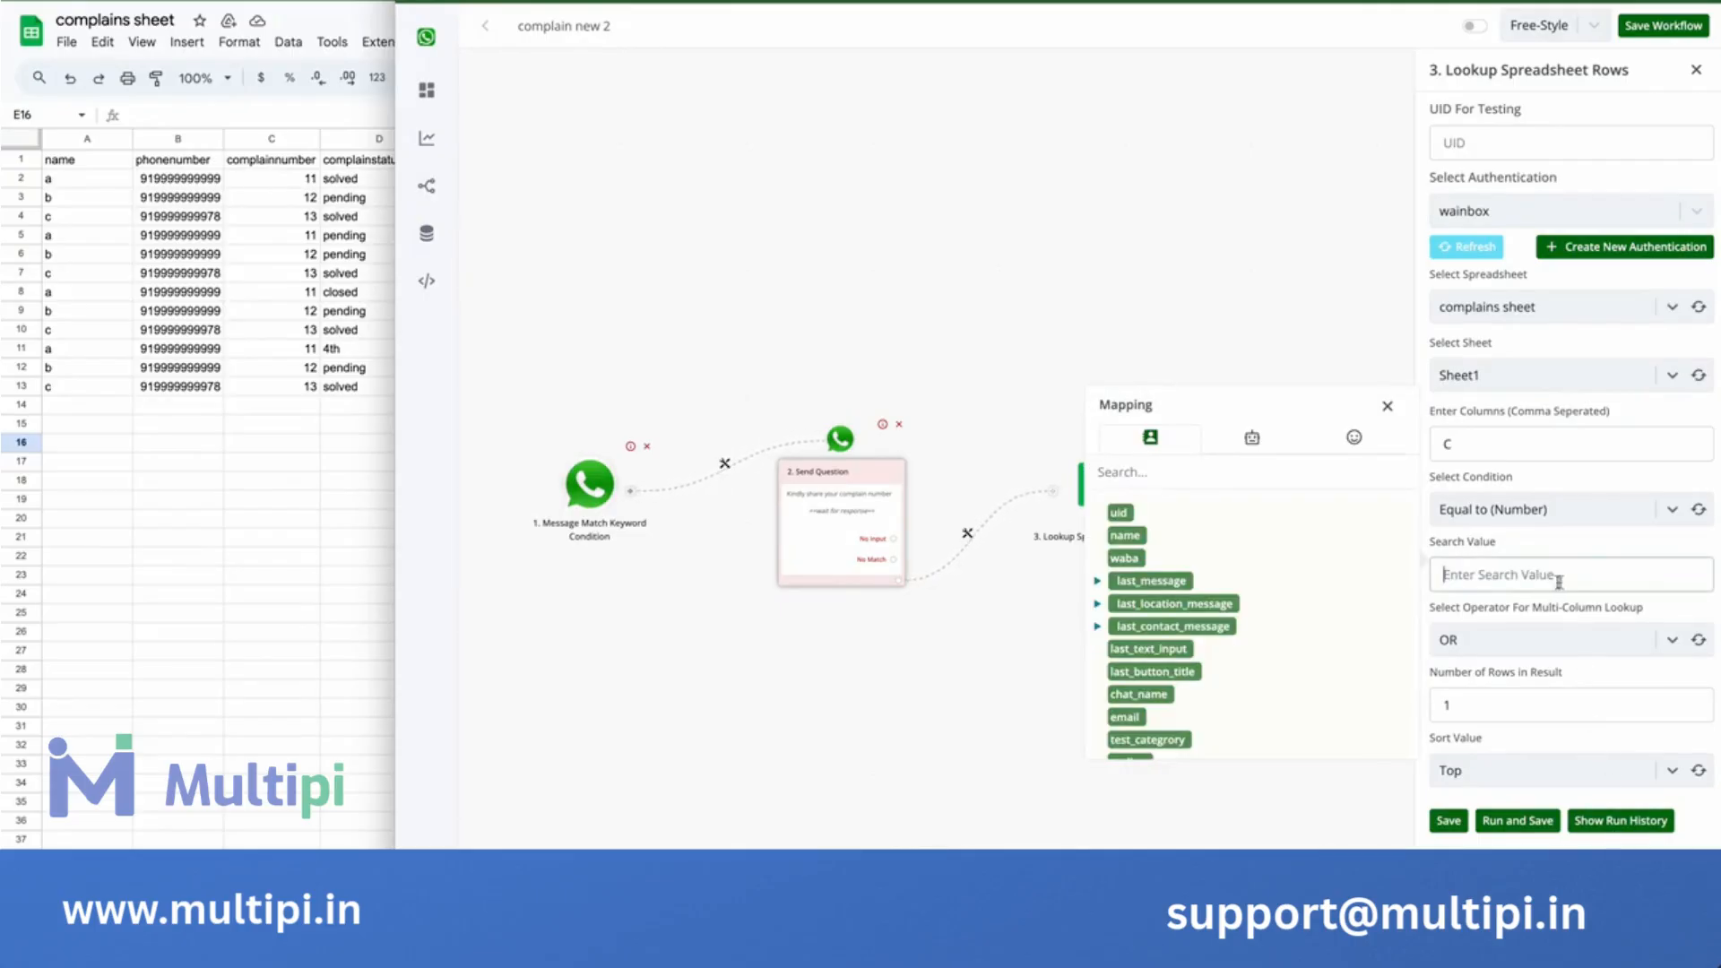
{"action": "left_click", "coordinate": [1175, 649]}
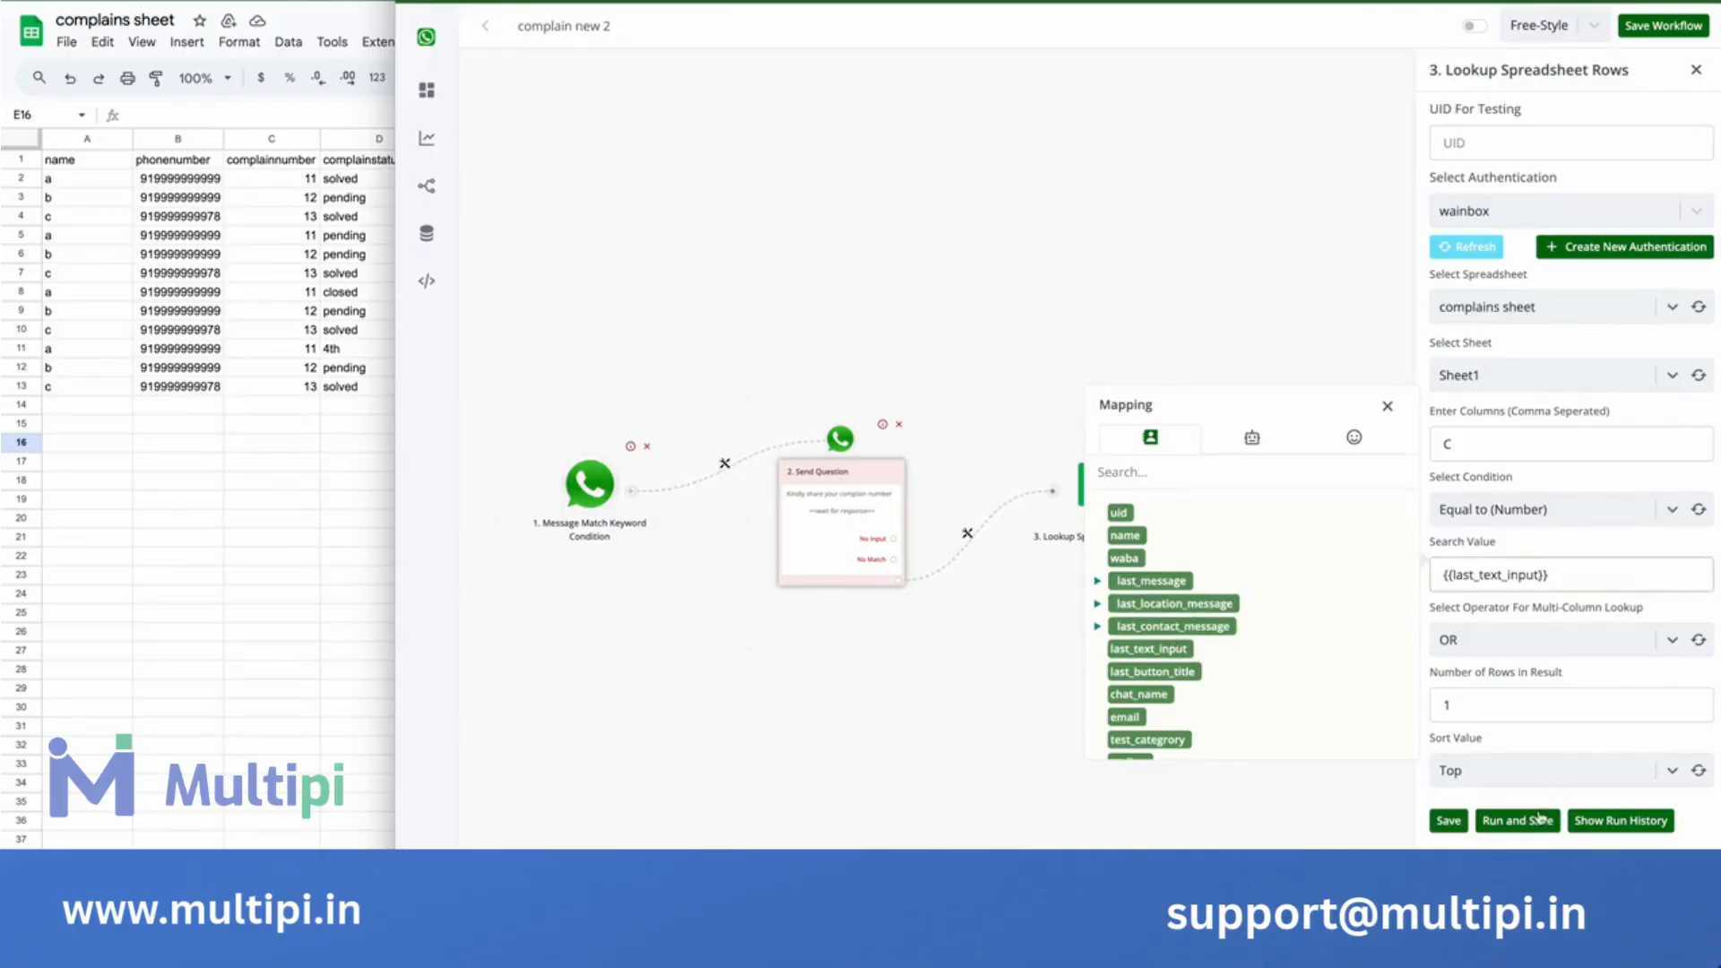
{"action": "left_click", "coordinate": [1449, 821]}
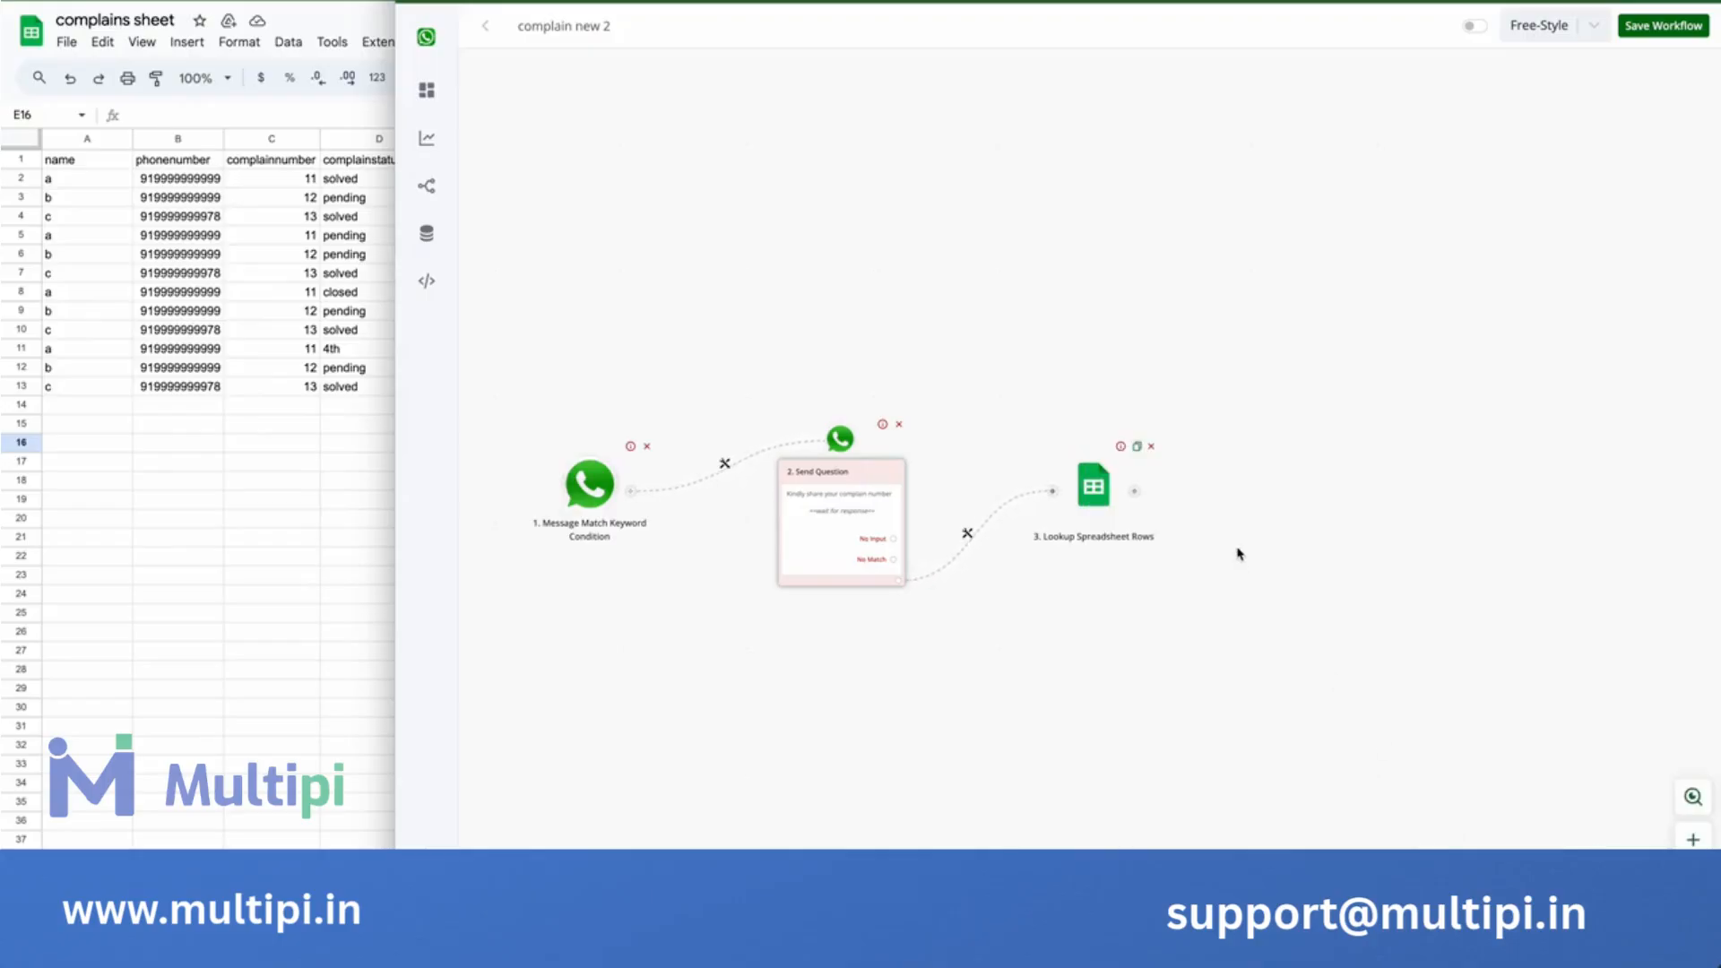
Add a Save Variable Value action connected after the Lookup Spreadsheet Rows module.
{"action": "left_click", "coordinate": [1134, 490]}
{"action": "left_click", "coordinate": [1062, 486]}
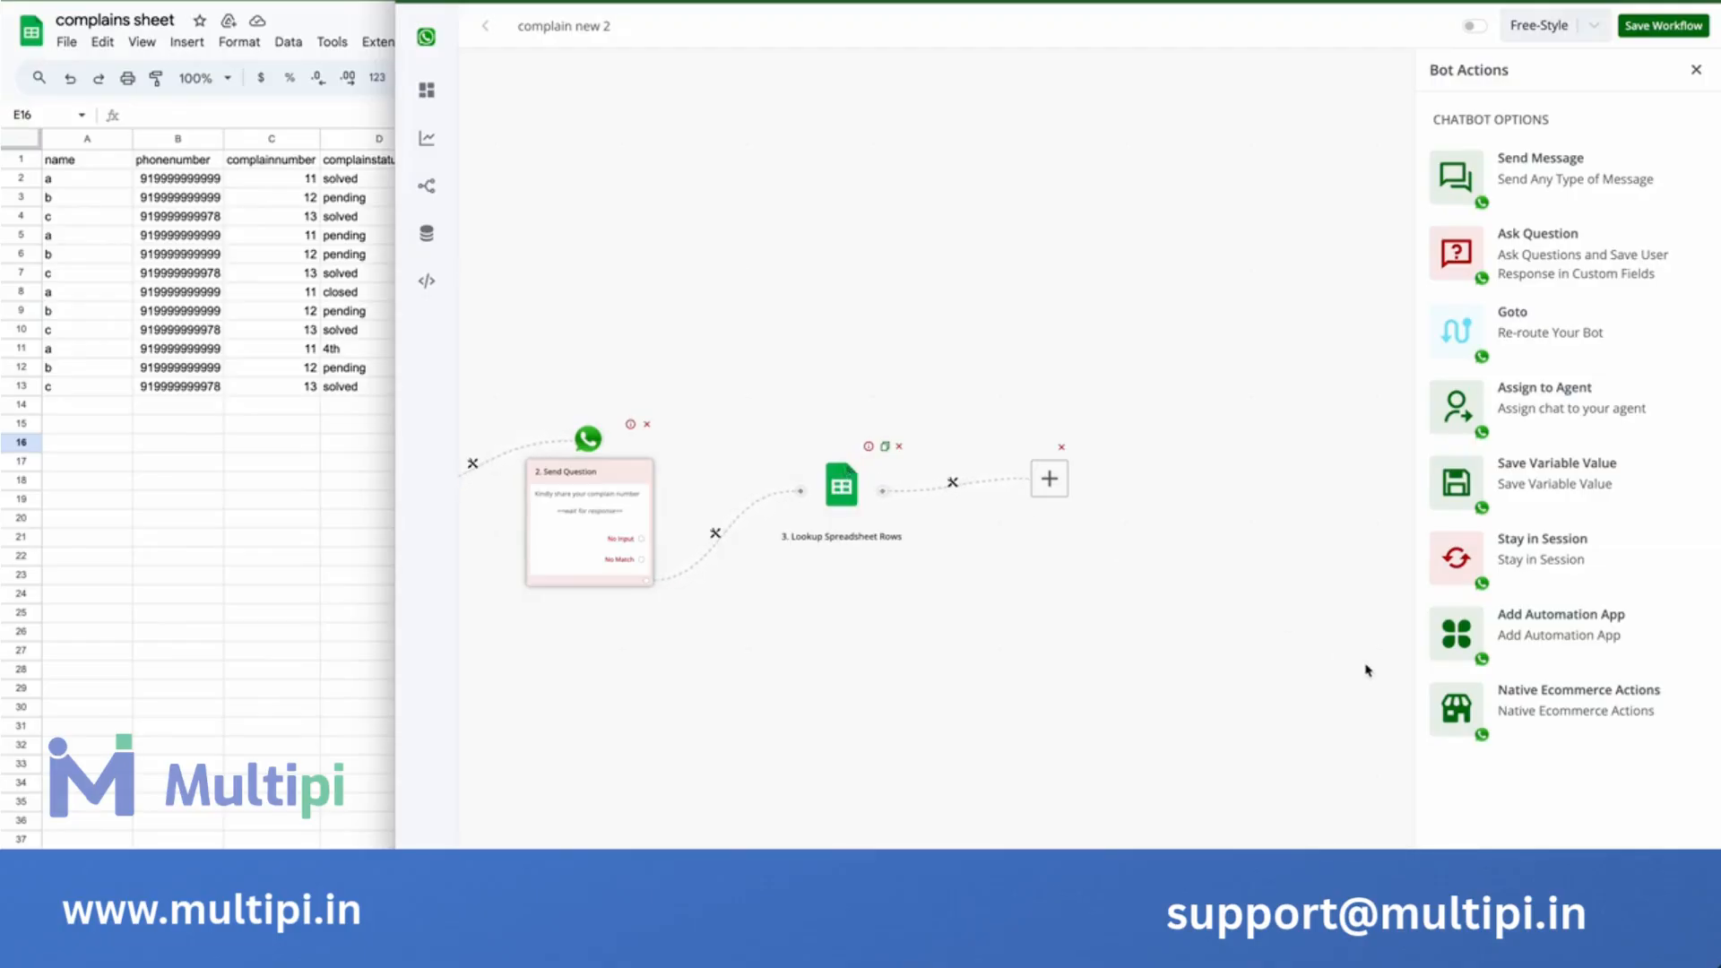
{"action": "left_click", "coordinate": [1533, 475]}
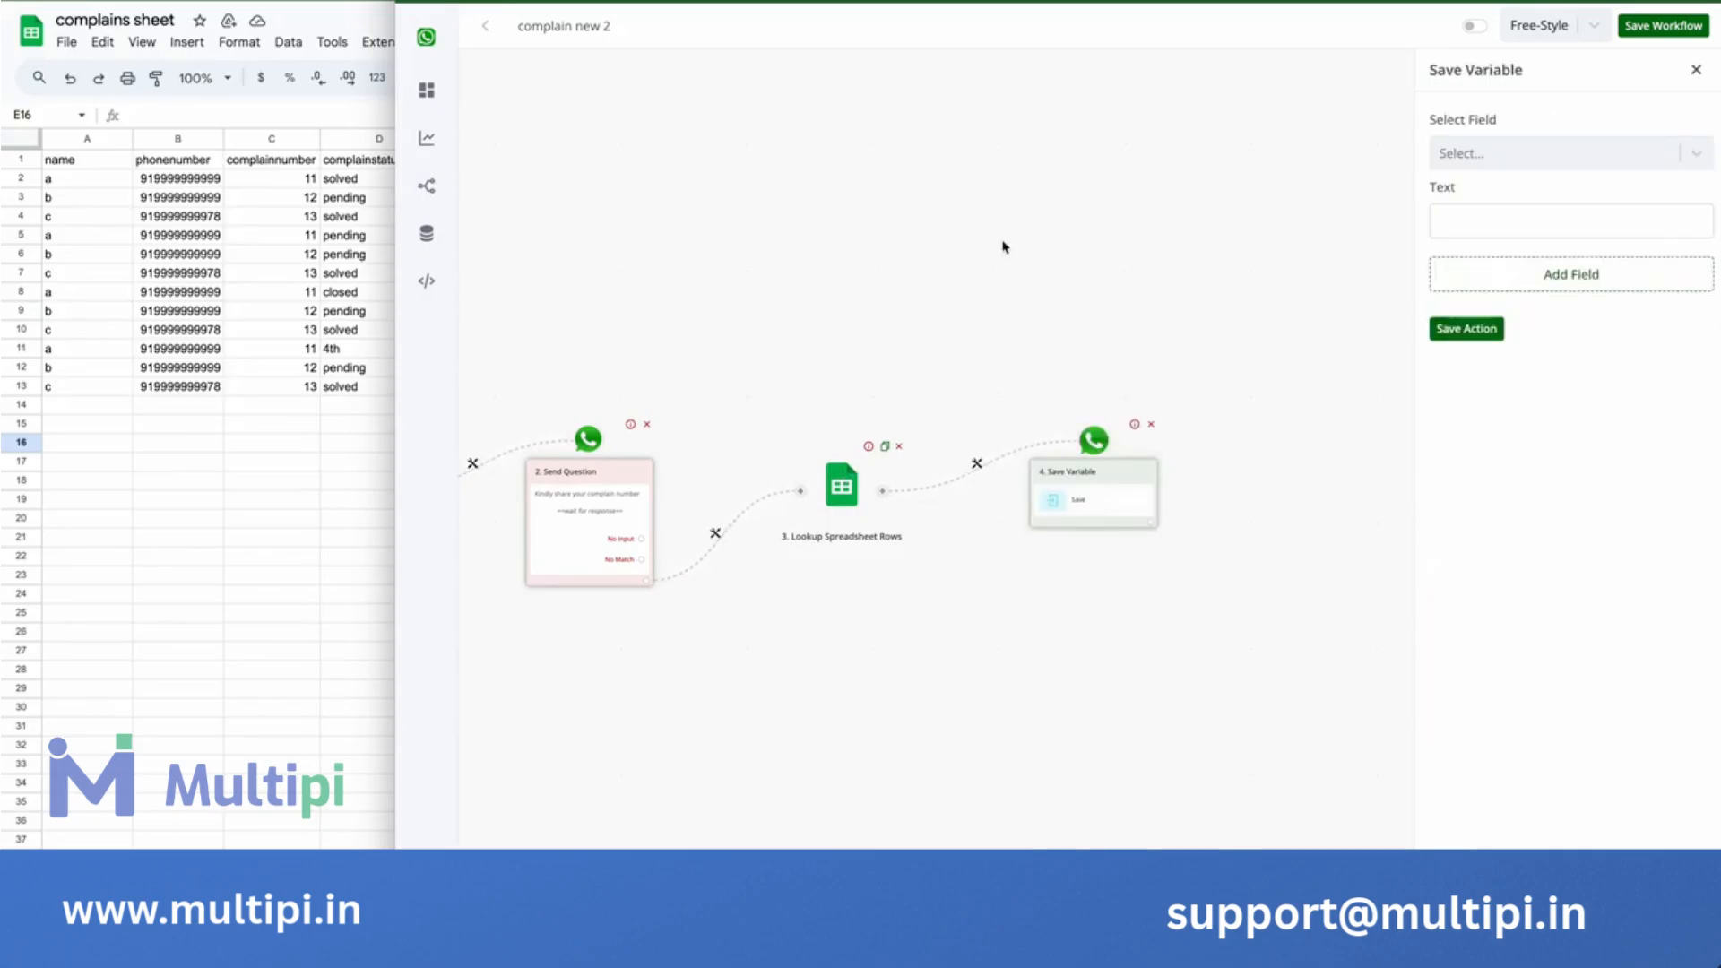
Store the complainstatus of the lookup's first data row in the bot field search1.
{"action": "mouse_move", "coordinate": [448, 244]}
{"action": "left_click", "coordinate": [1643, 161]}
{"action": "scroll", "coordinate": [1587, 307], "scroll_direction": "down", "scroll_amount": 3}
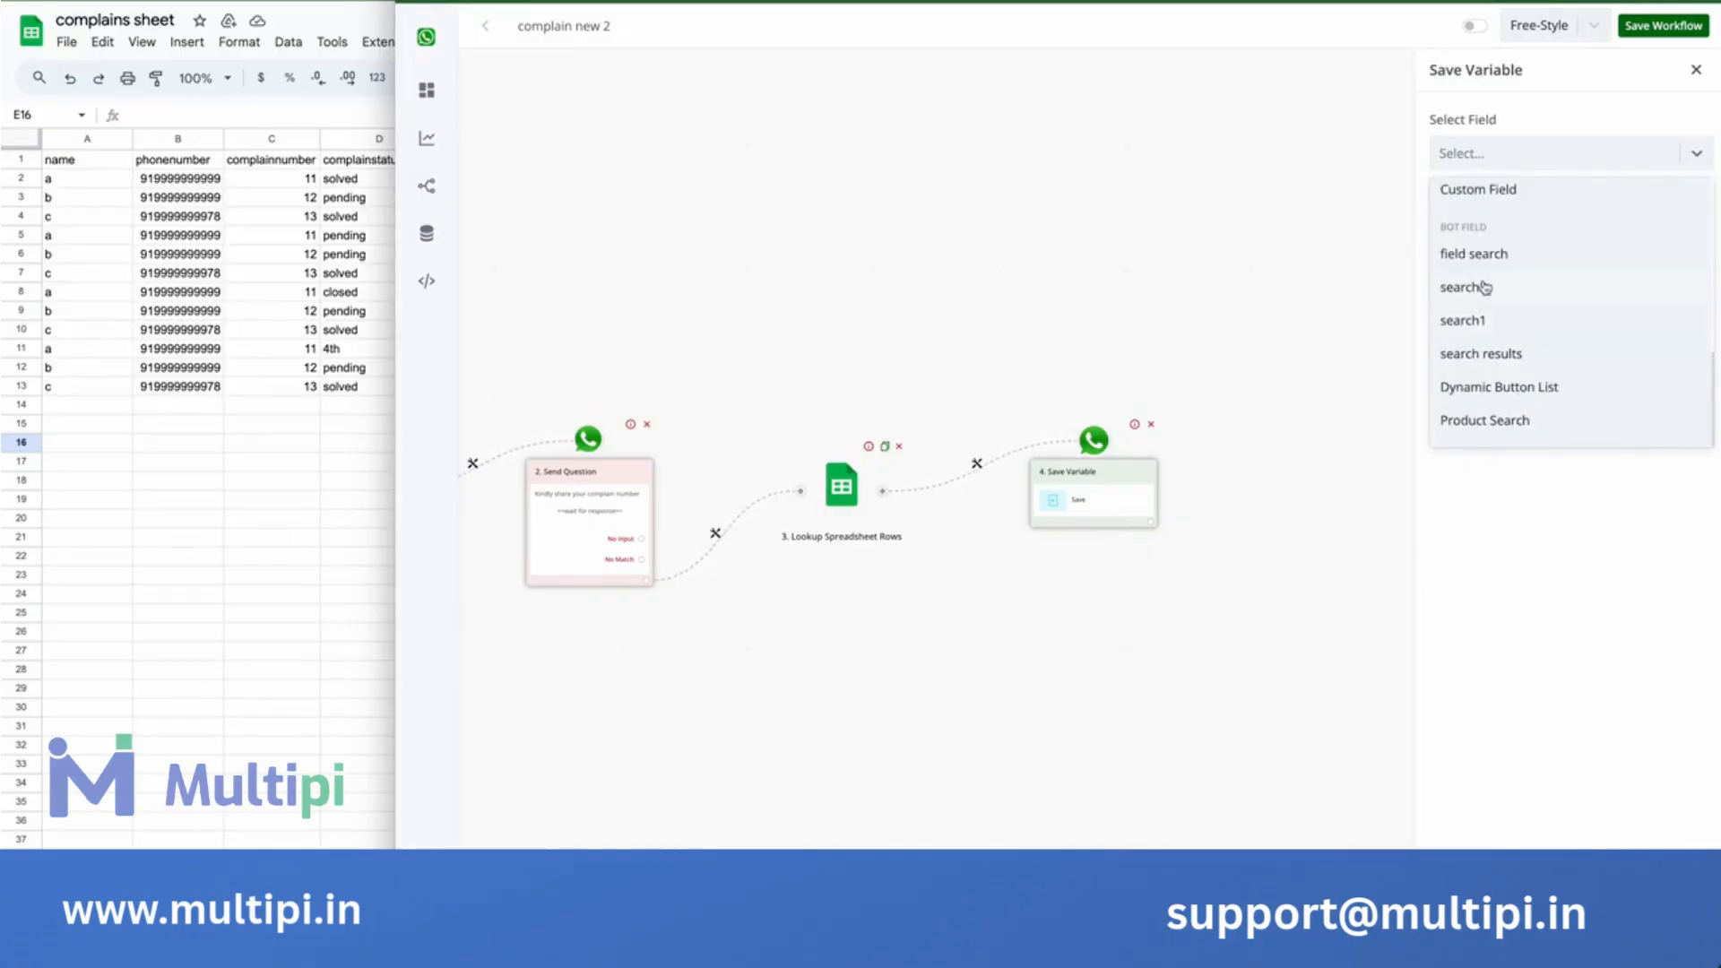
{"action": "left_click", "coordinate": [1480, 320]}
{"action": "left_click", "coordinate": [1539, 219]}
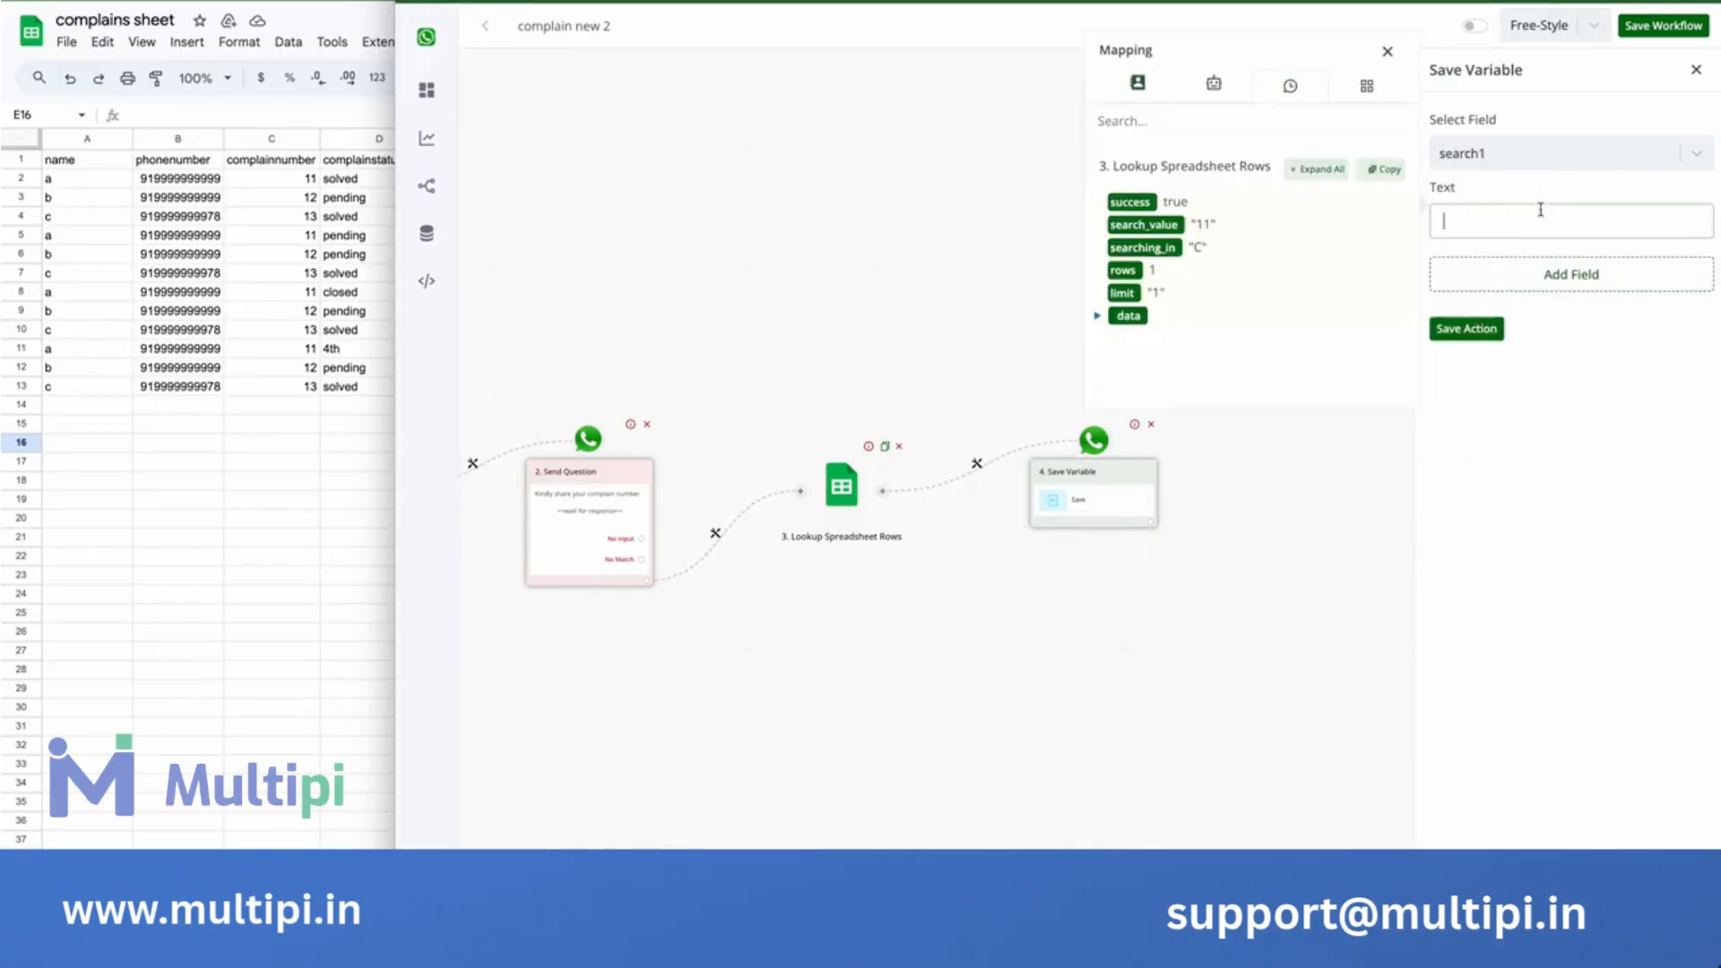
{"action": "left_click", "coordinate": [1342, 179]}
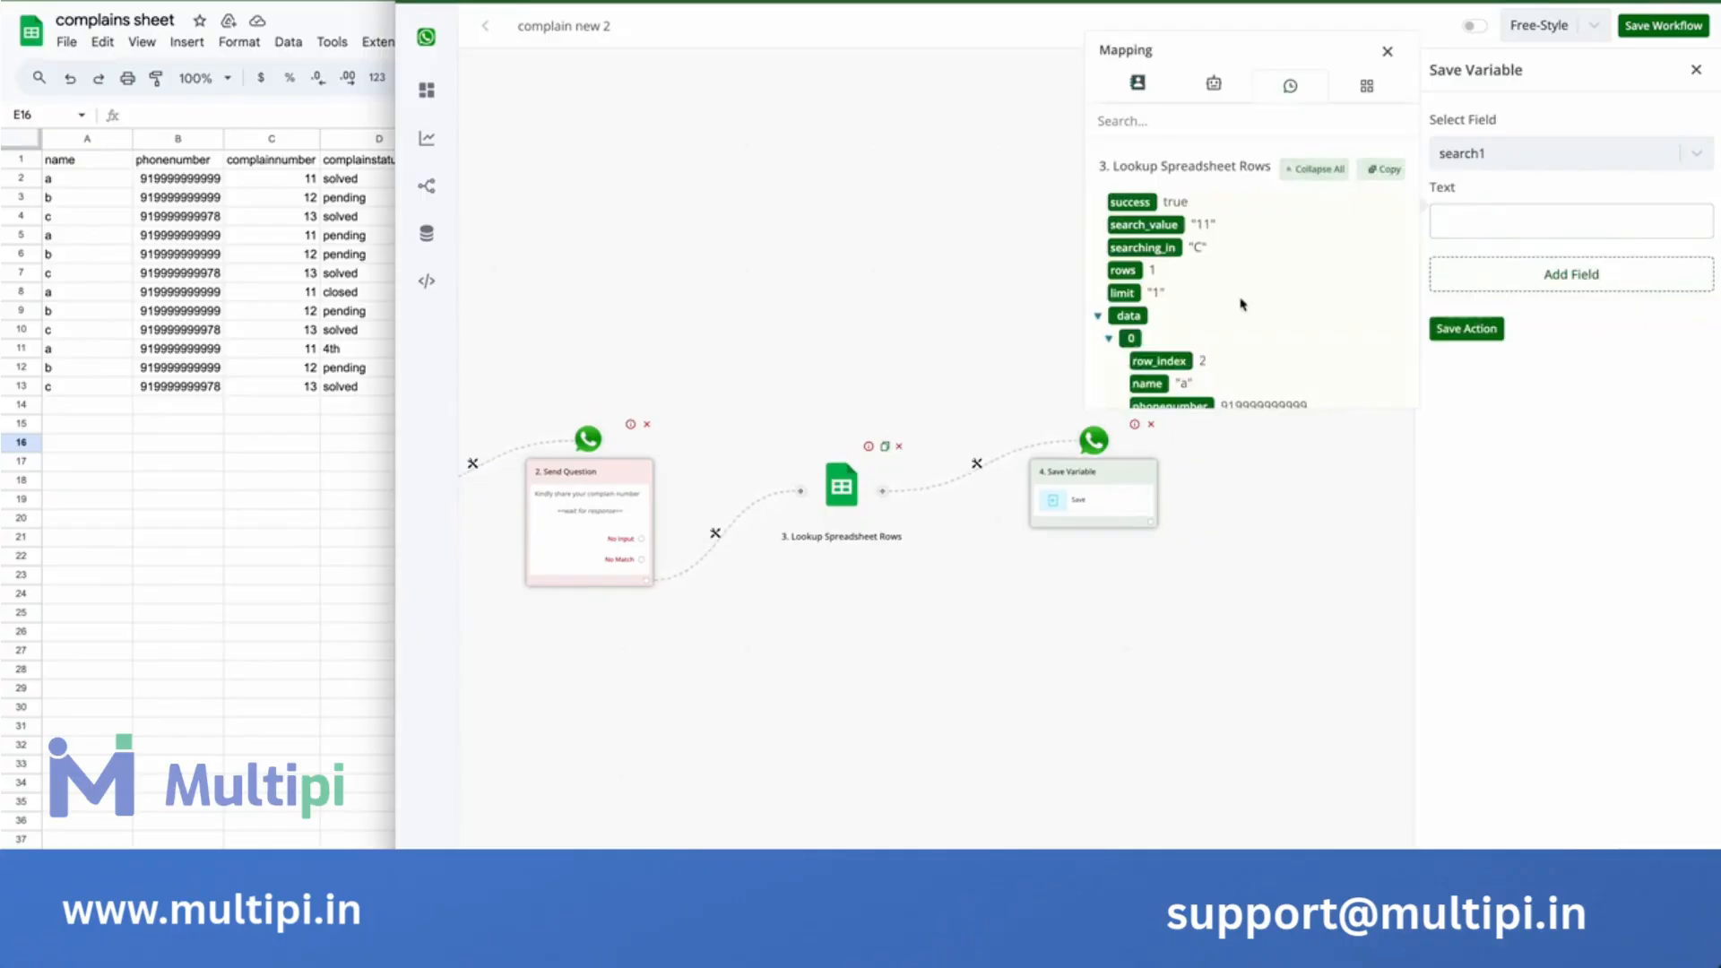
{"action": "scroll", "coordinate": [1237, 296], "scroll_direction": "down", "scroll_amount": 1}
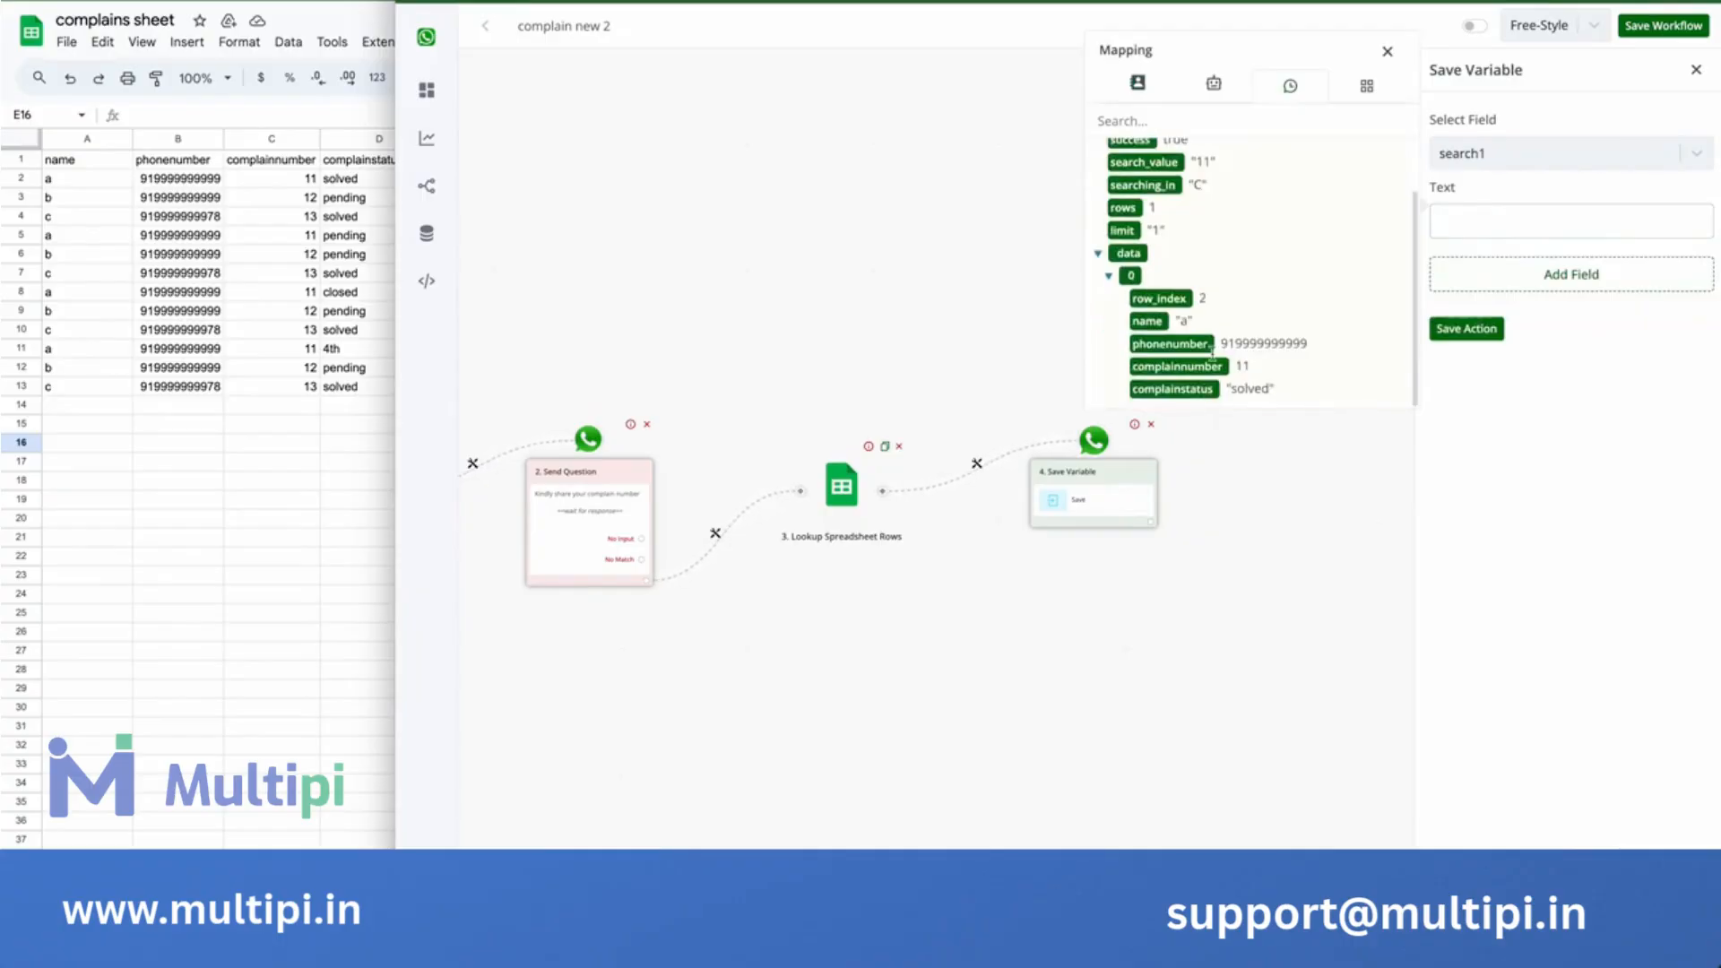
{"action": "left_click", "coordinate": [1180, 396]}
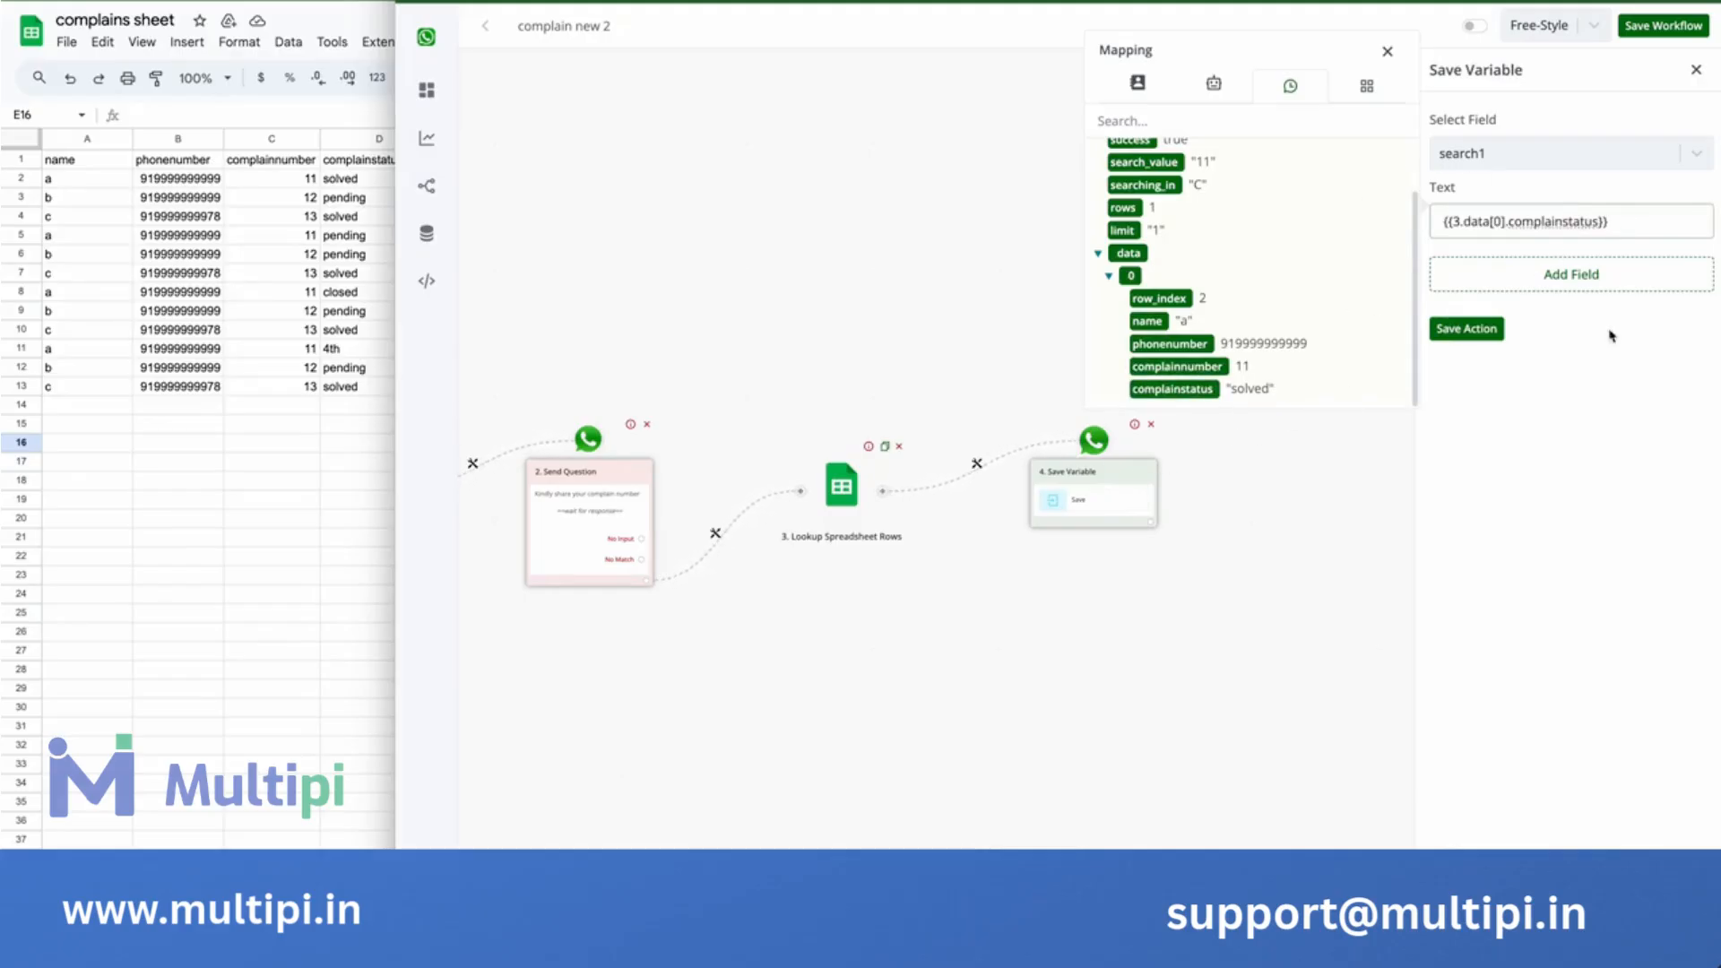
Add a second field to the Save Variable action that stores the lookup's rows value in search2.
{"action": "left_click", "coordinate": [1623, 277]}
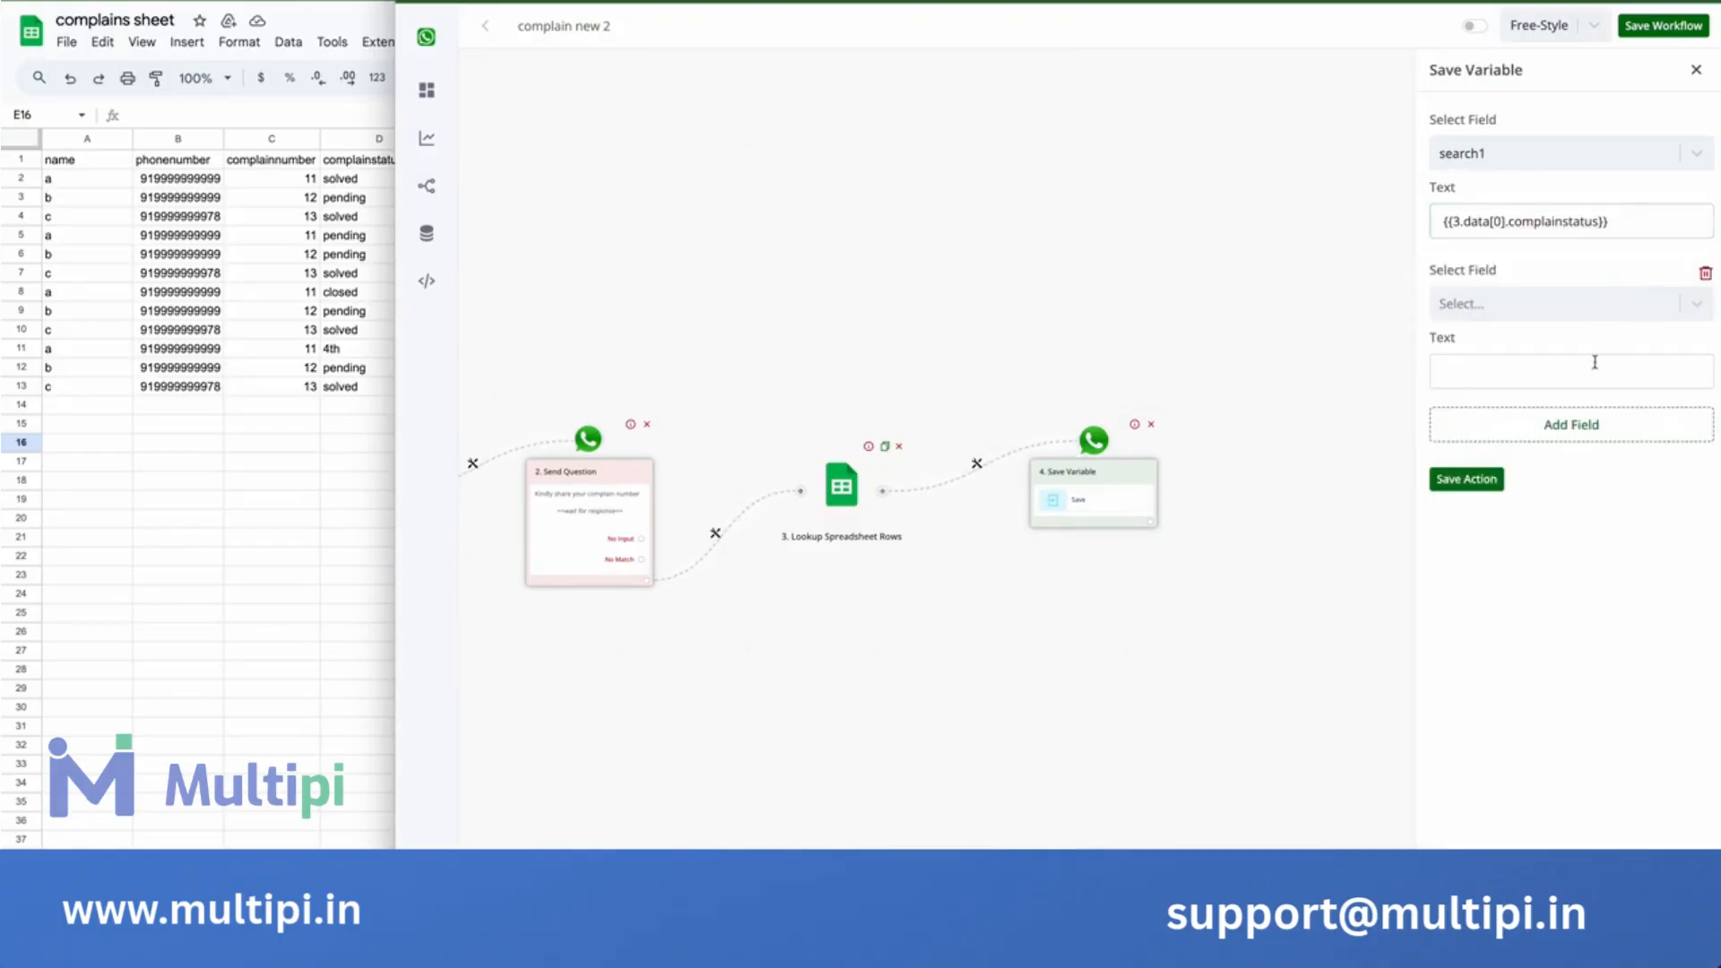
{"action": "left_click", "coordinate": [1597, 307]}
{"action": "scroll", "coordinate": [1535, 492], "scroll_direction": "down", "scroll_amount": 5}
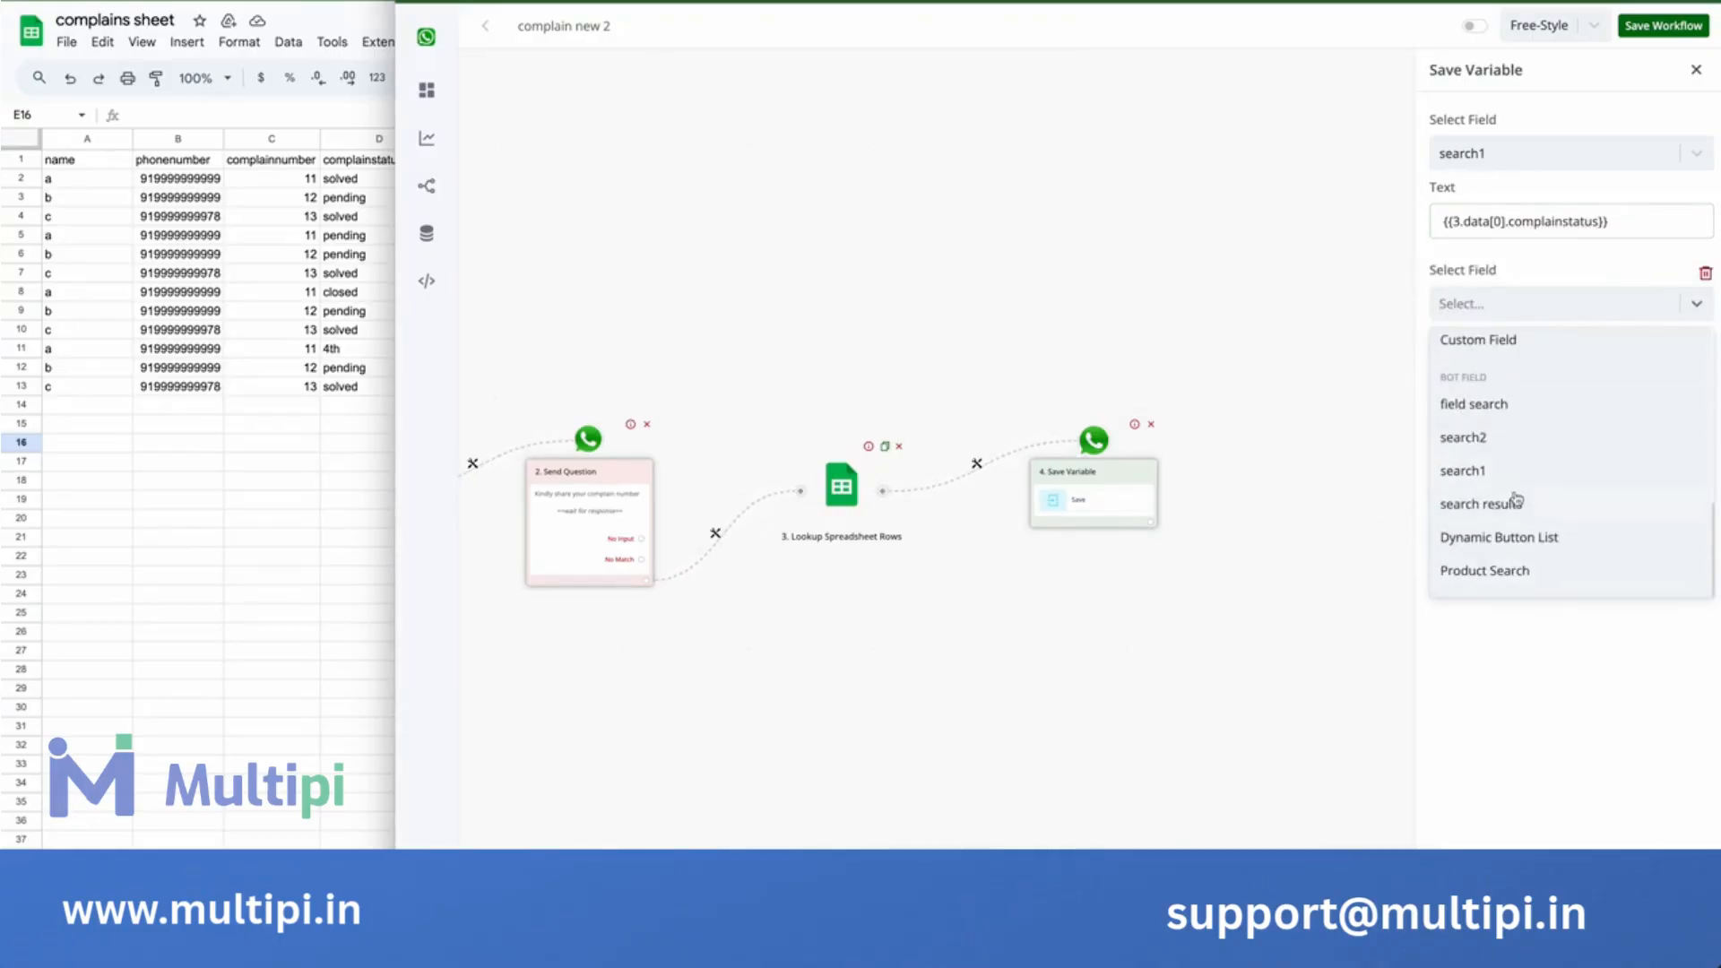
{"action": "left_click", "coordinate": [1515, 465]}
{"action": "left_click", "coordinate": [1524, 359]}
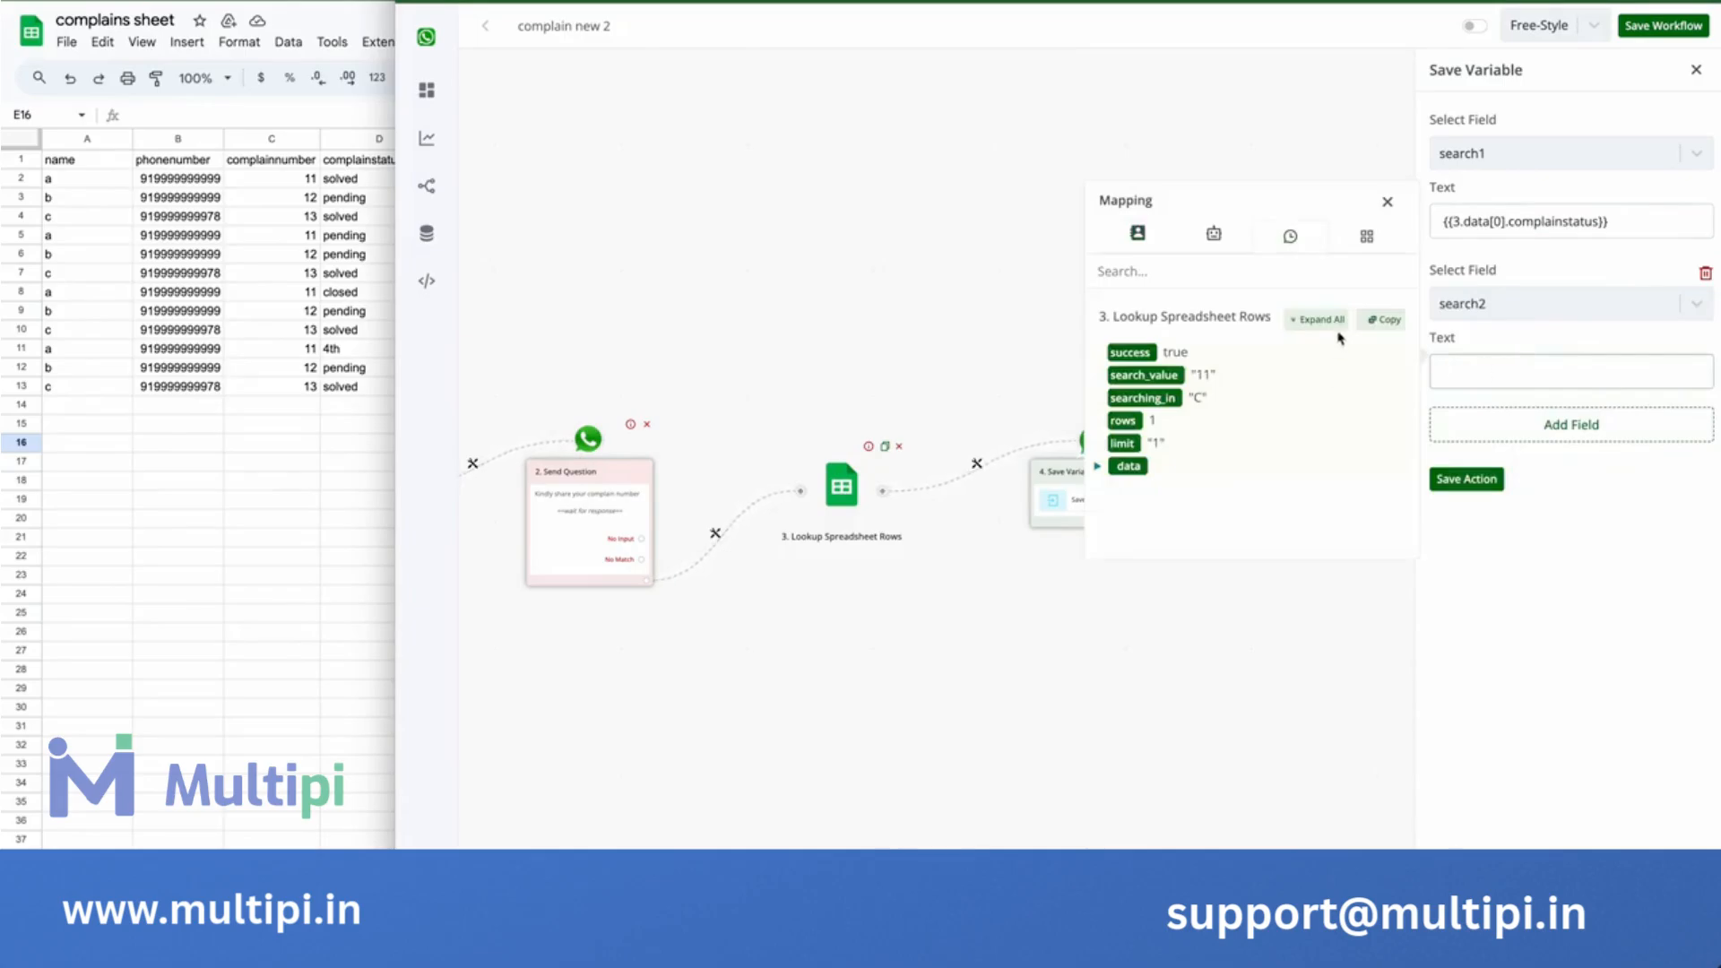
{"action": "left_click", "coordinate": [1316, 323]}
{"action": "scroll", "coordinate": [1246, 440], "scroll_direction": "down", "scroll_amount": 3}
{"action": "scroll", "coordinate": [1247, 440], "scroll_direction": "up", "scroll_amount": 1}
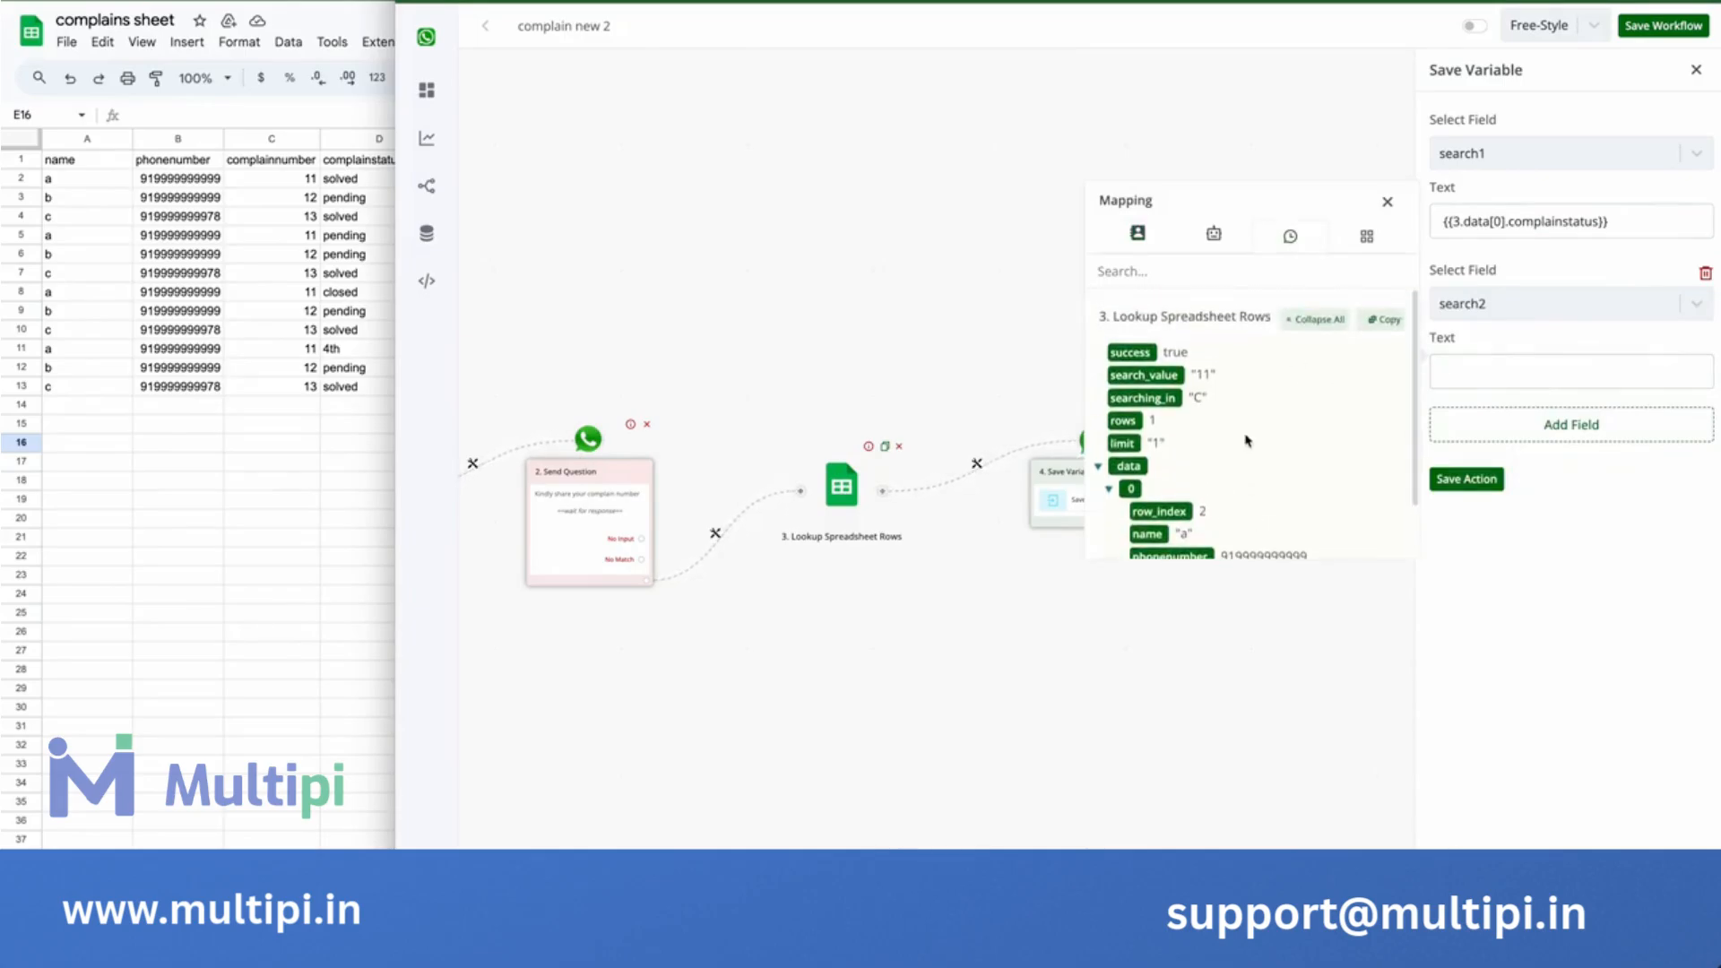
{"action": "scroll", "coordinate": [1211, 466], "scroll_direction": "down", "scroll_amount": 1}
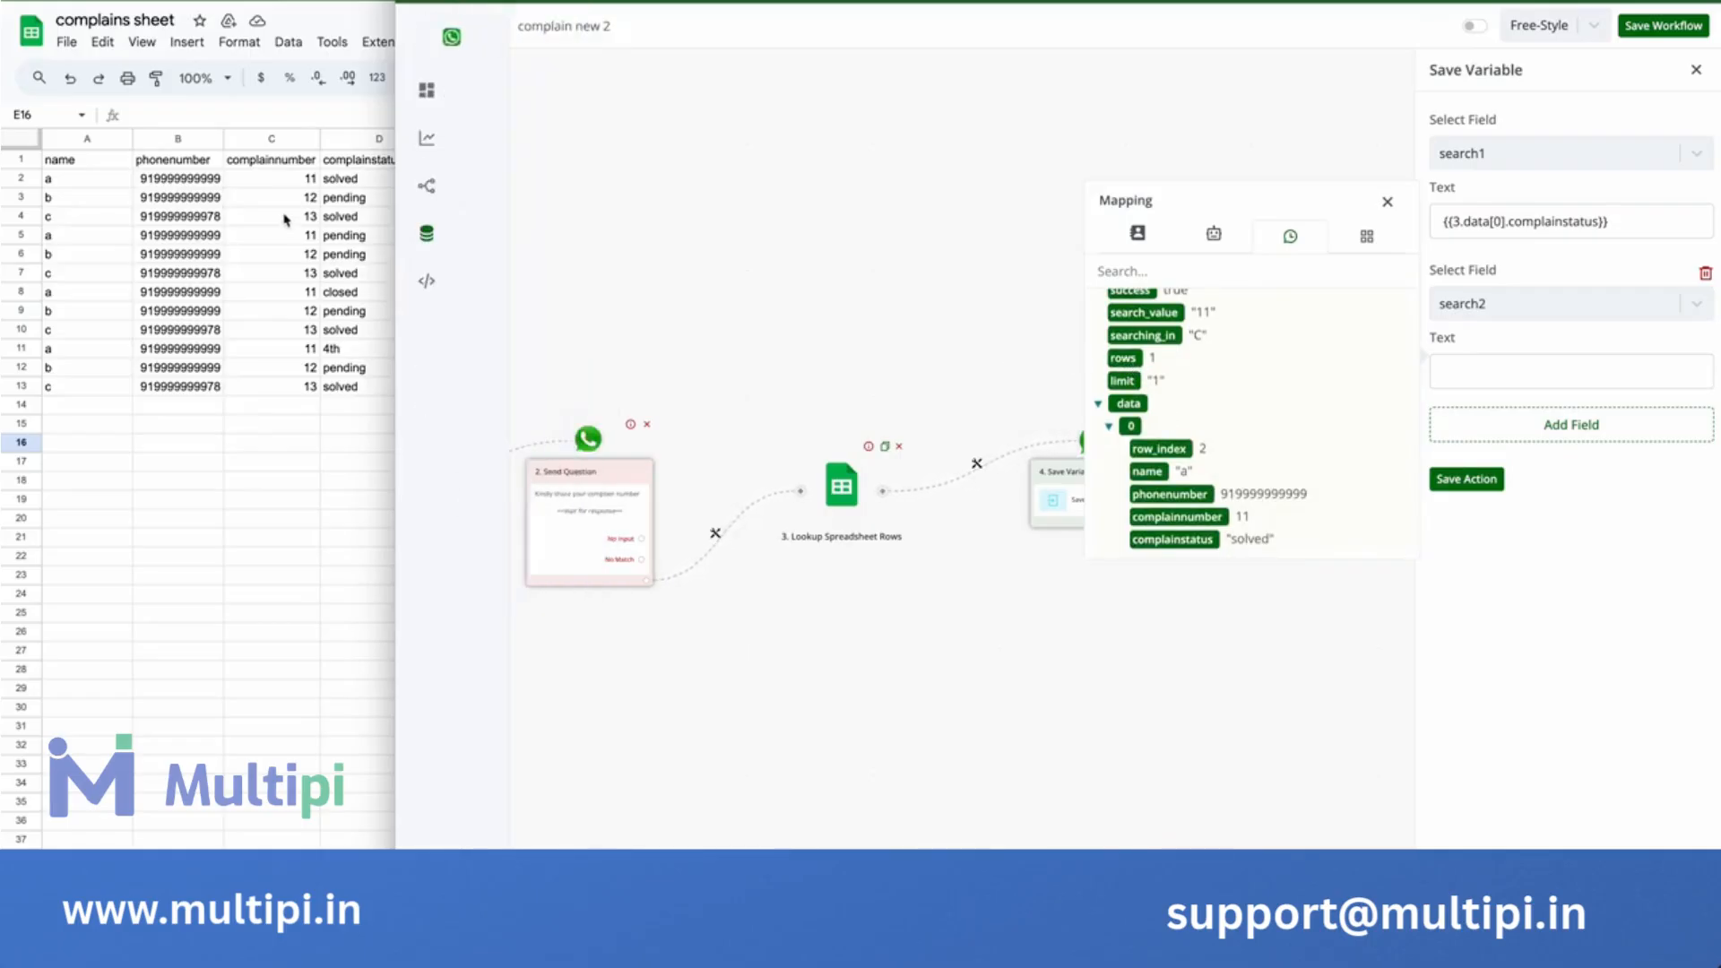
{"action": "left_click", "coordinate": [1135, 362]}
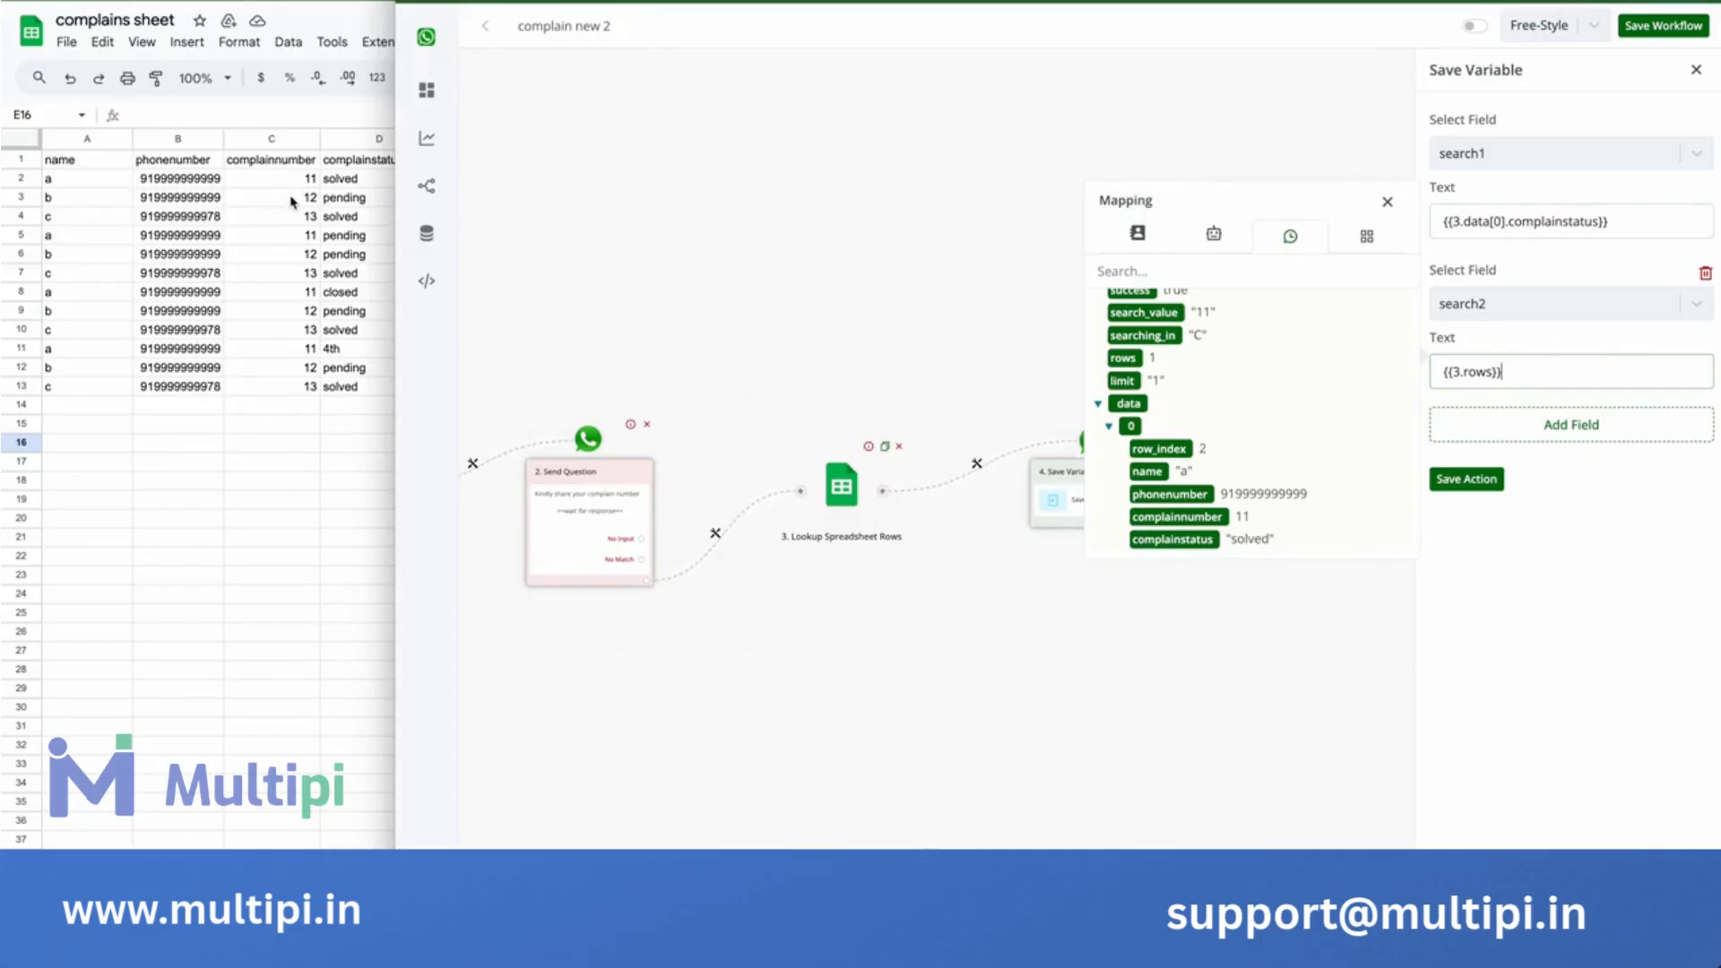
Check the search2 mapping against the complains sheet and the lookup's output fields.
{"action": "left_click", "coordinate": [1549, 492]}
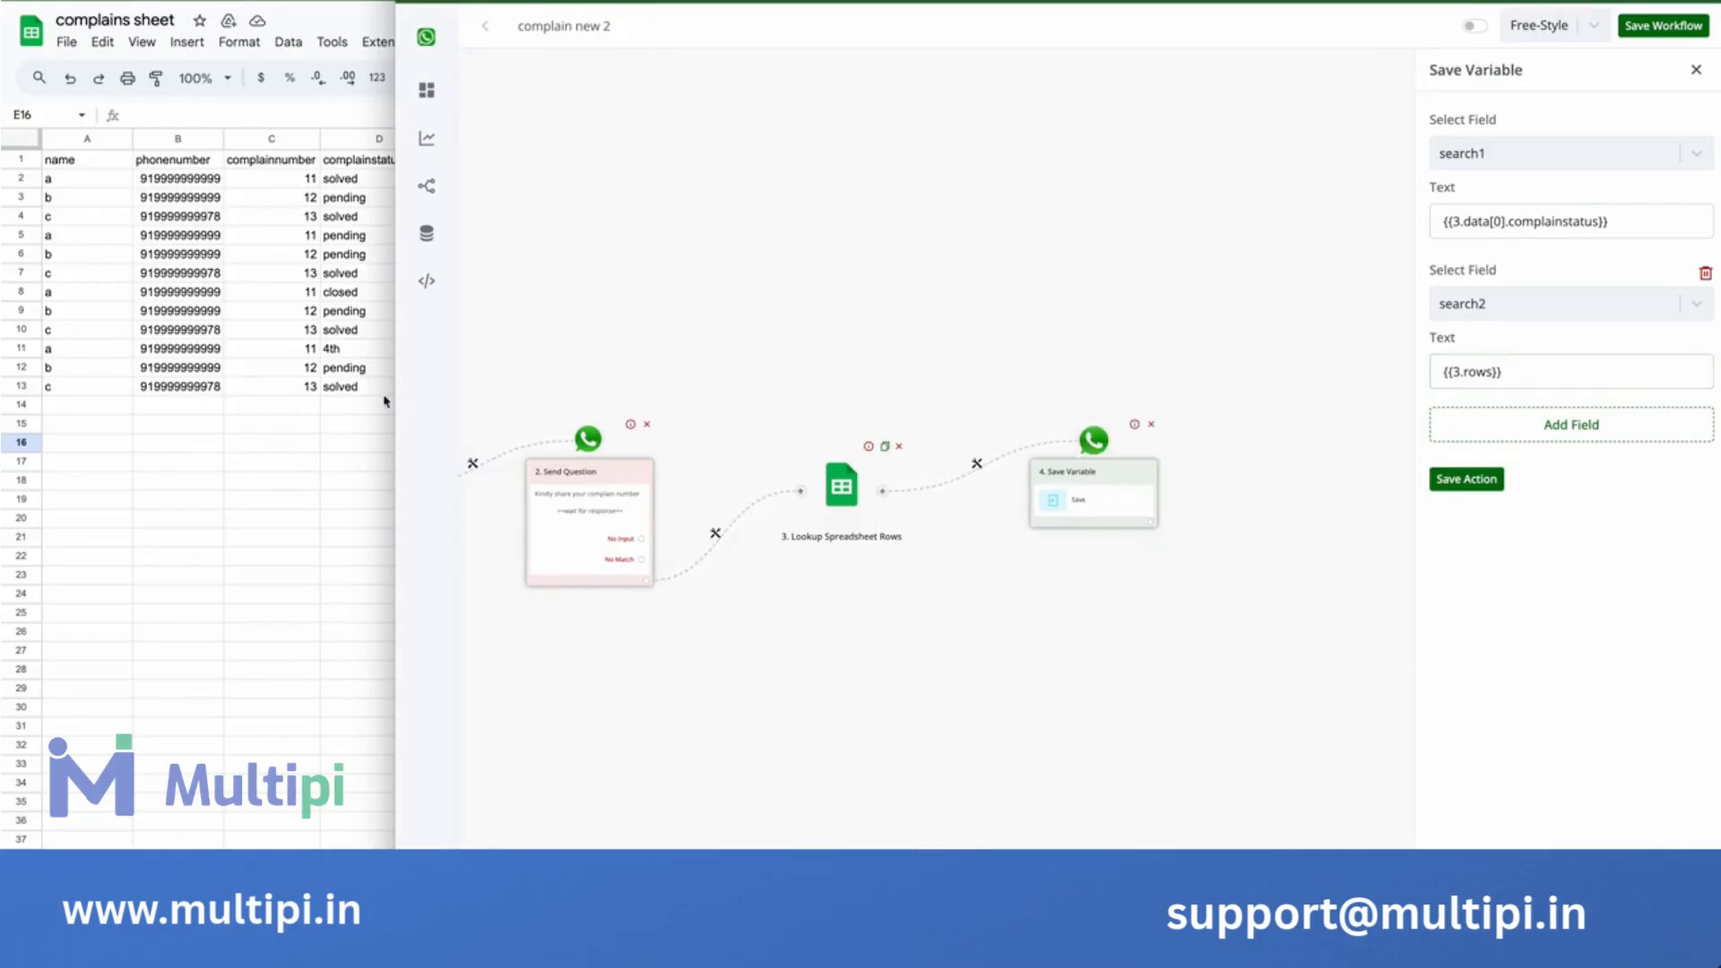
{"action": "left_click", "coordinate": [312, 415]}
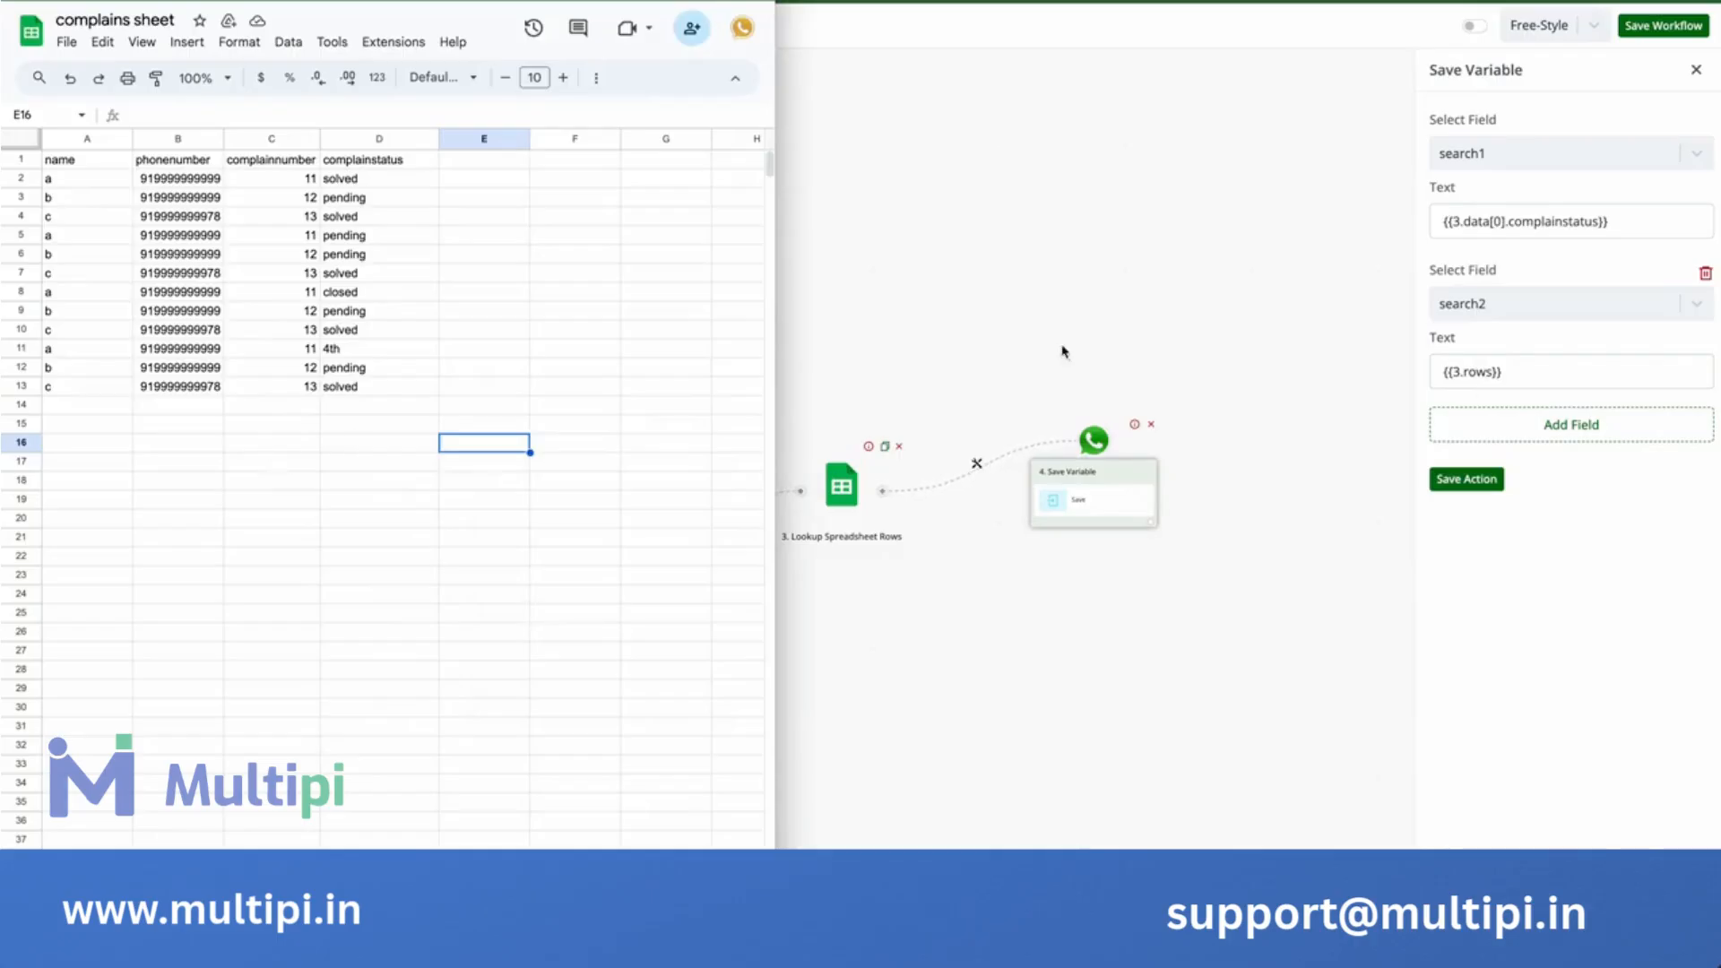
{"action": "left_click", "coordinate": [1522, 366]}
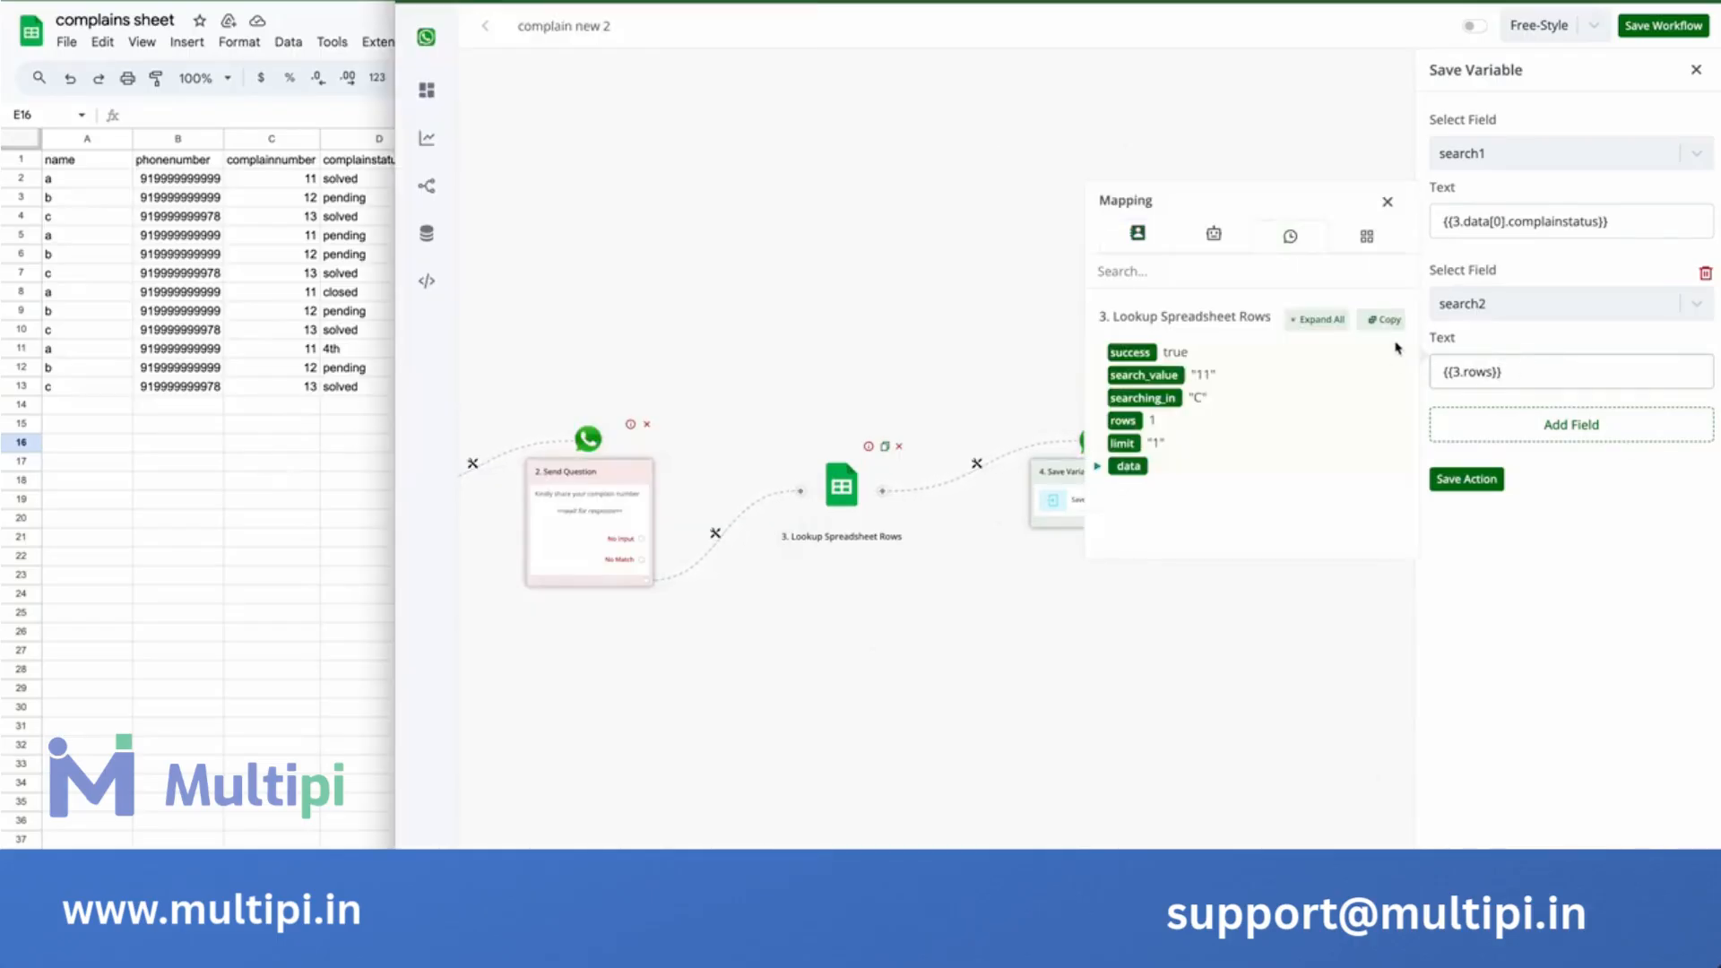
{"action": "left_click", "coordinate": [1334, 327]}
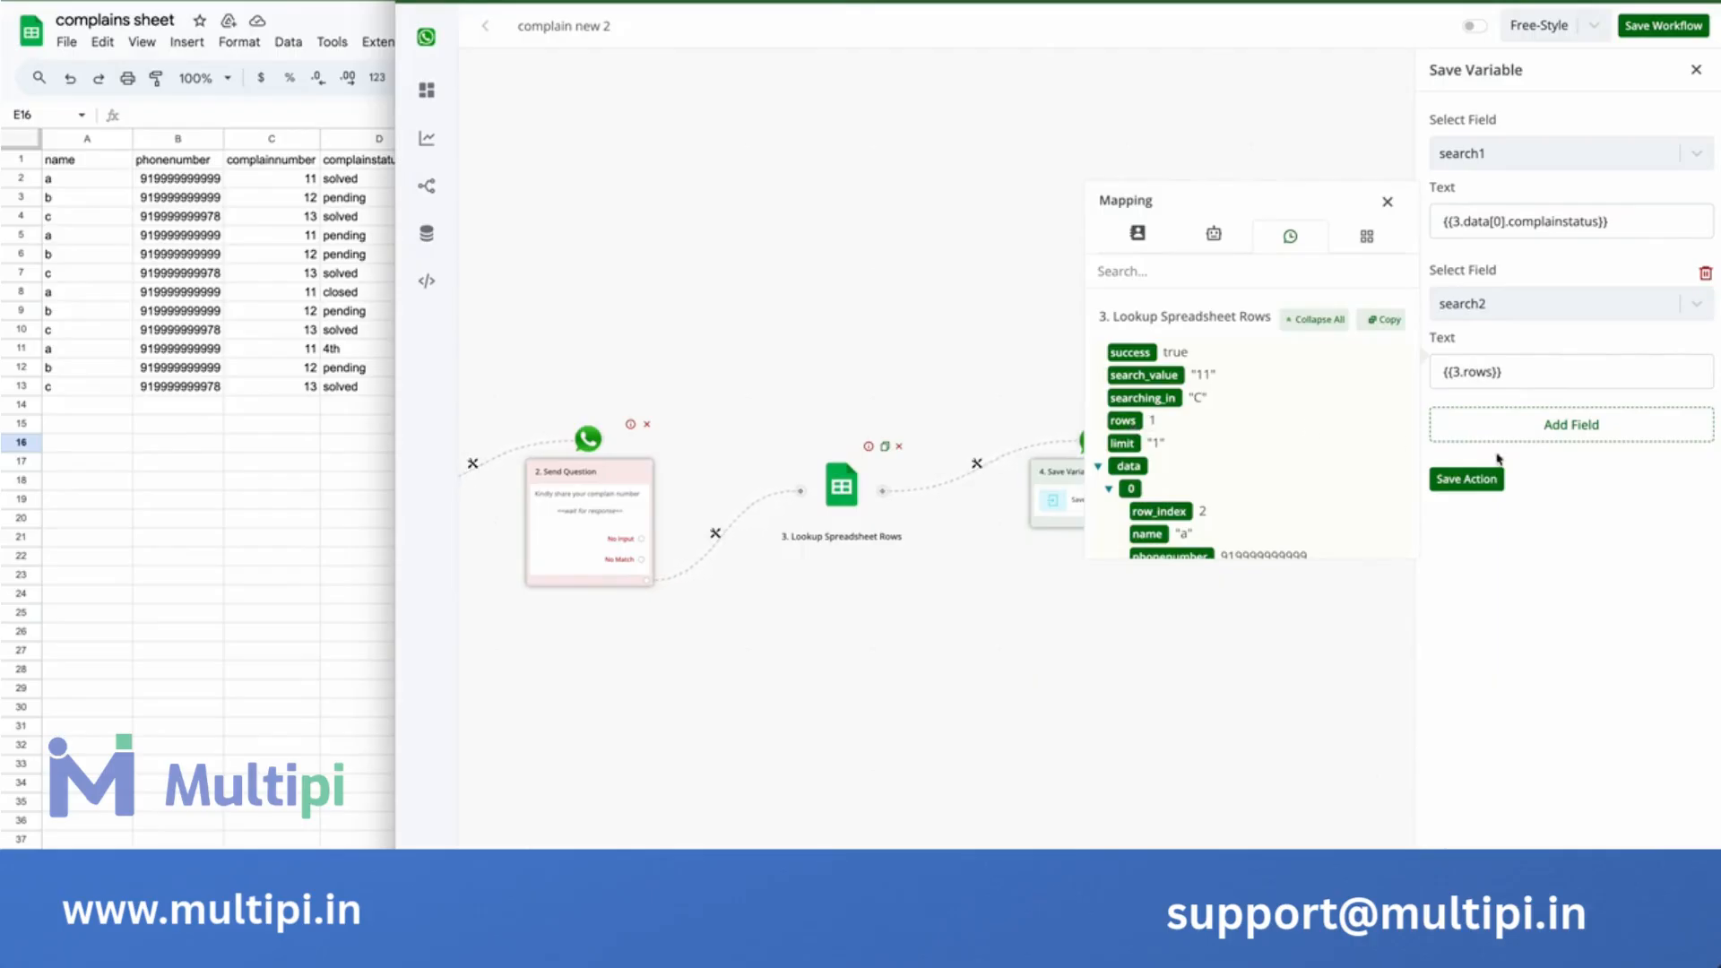
{"action": "left_click", "coordinate": [1475, 481]}
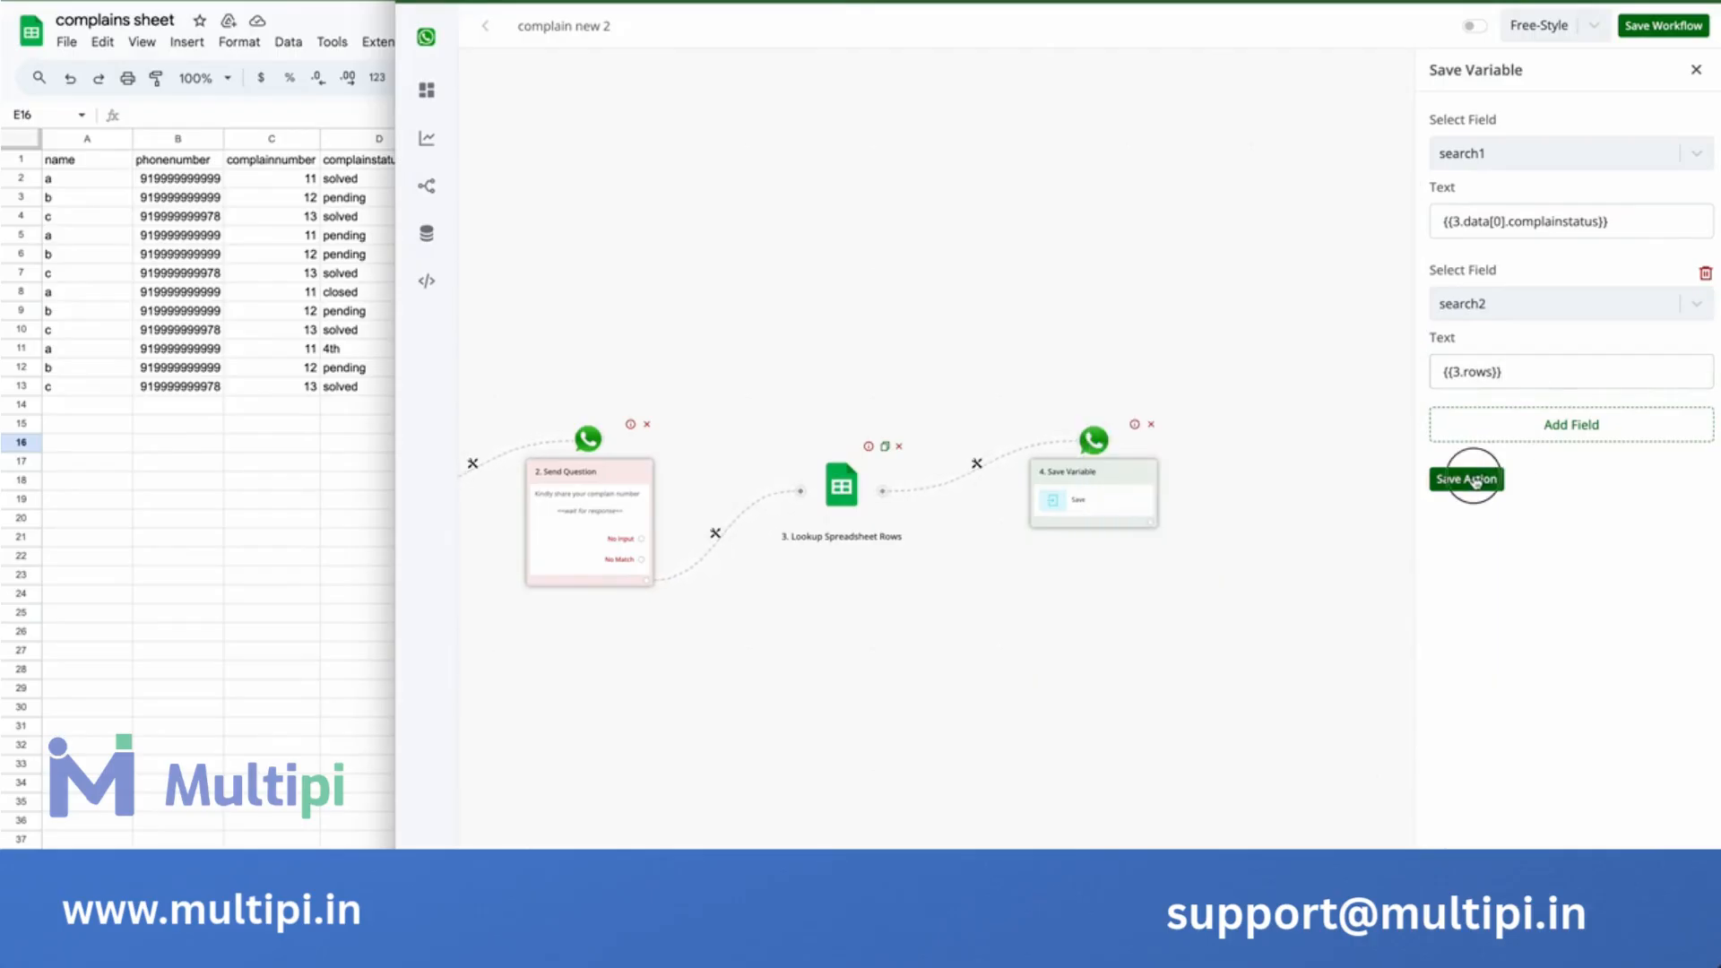
Review the search2 and search1 mappings against the lookup's first data row and save the Save Variable action.
{"action": "left_click", "coordinate": [1570, 382]}
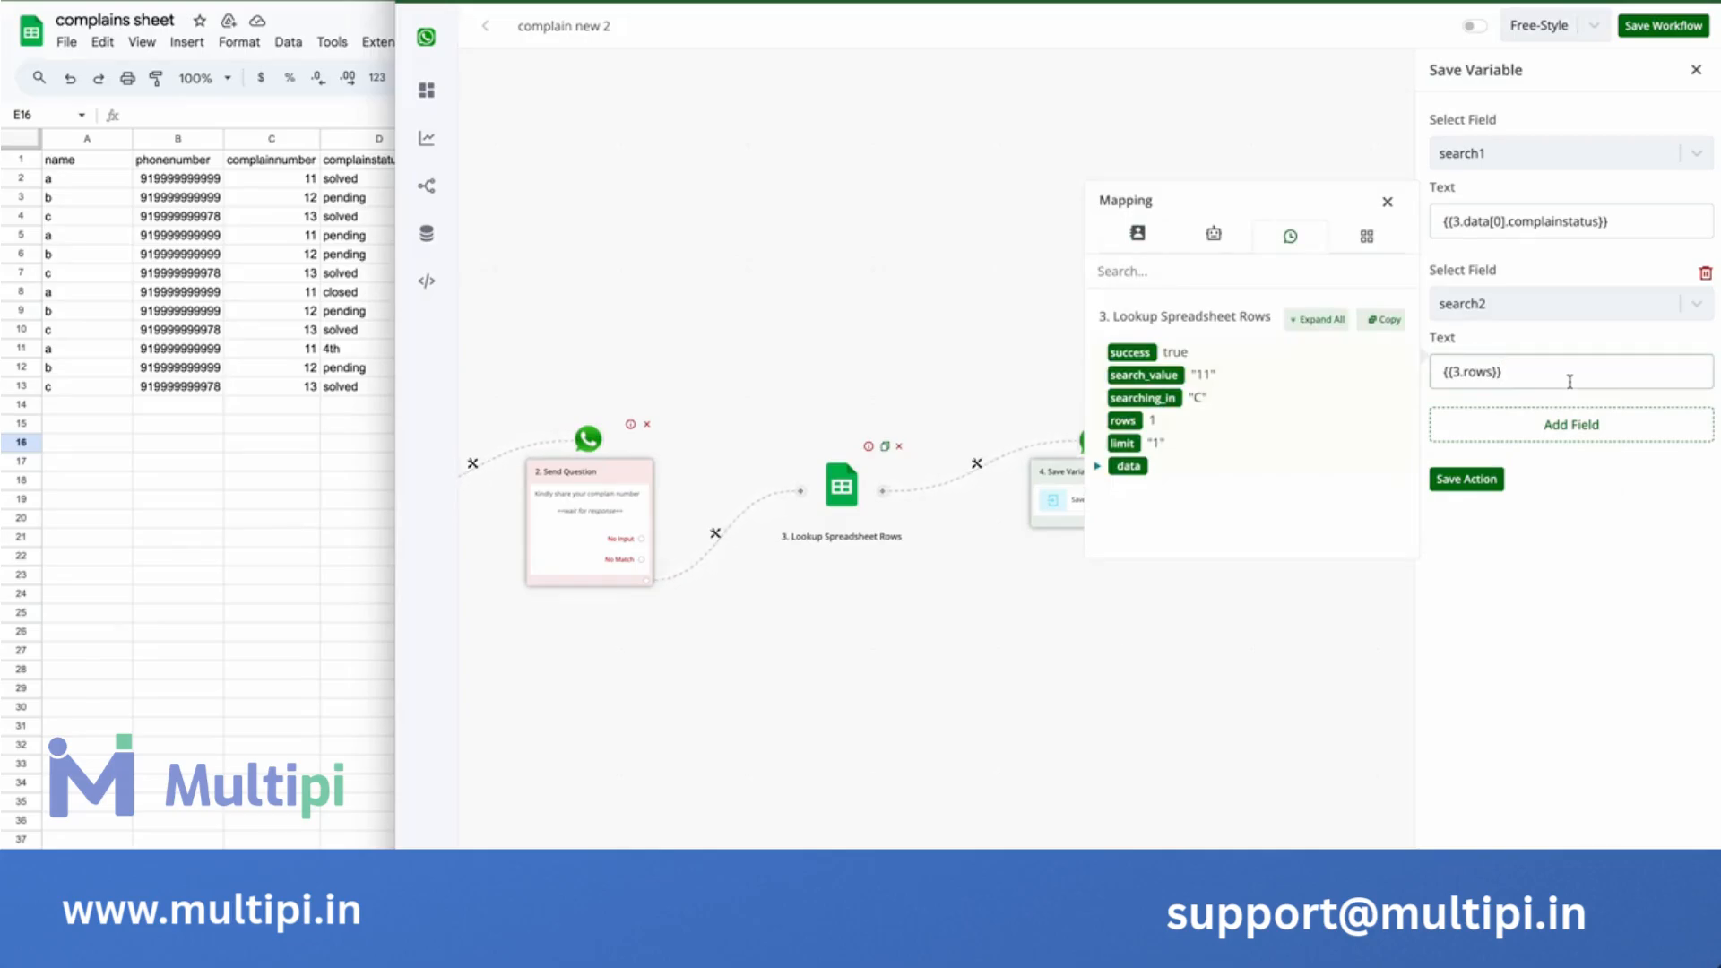
{"action": "left_click", "coordinate": [1642, 231]}
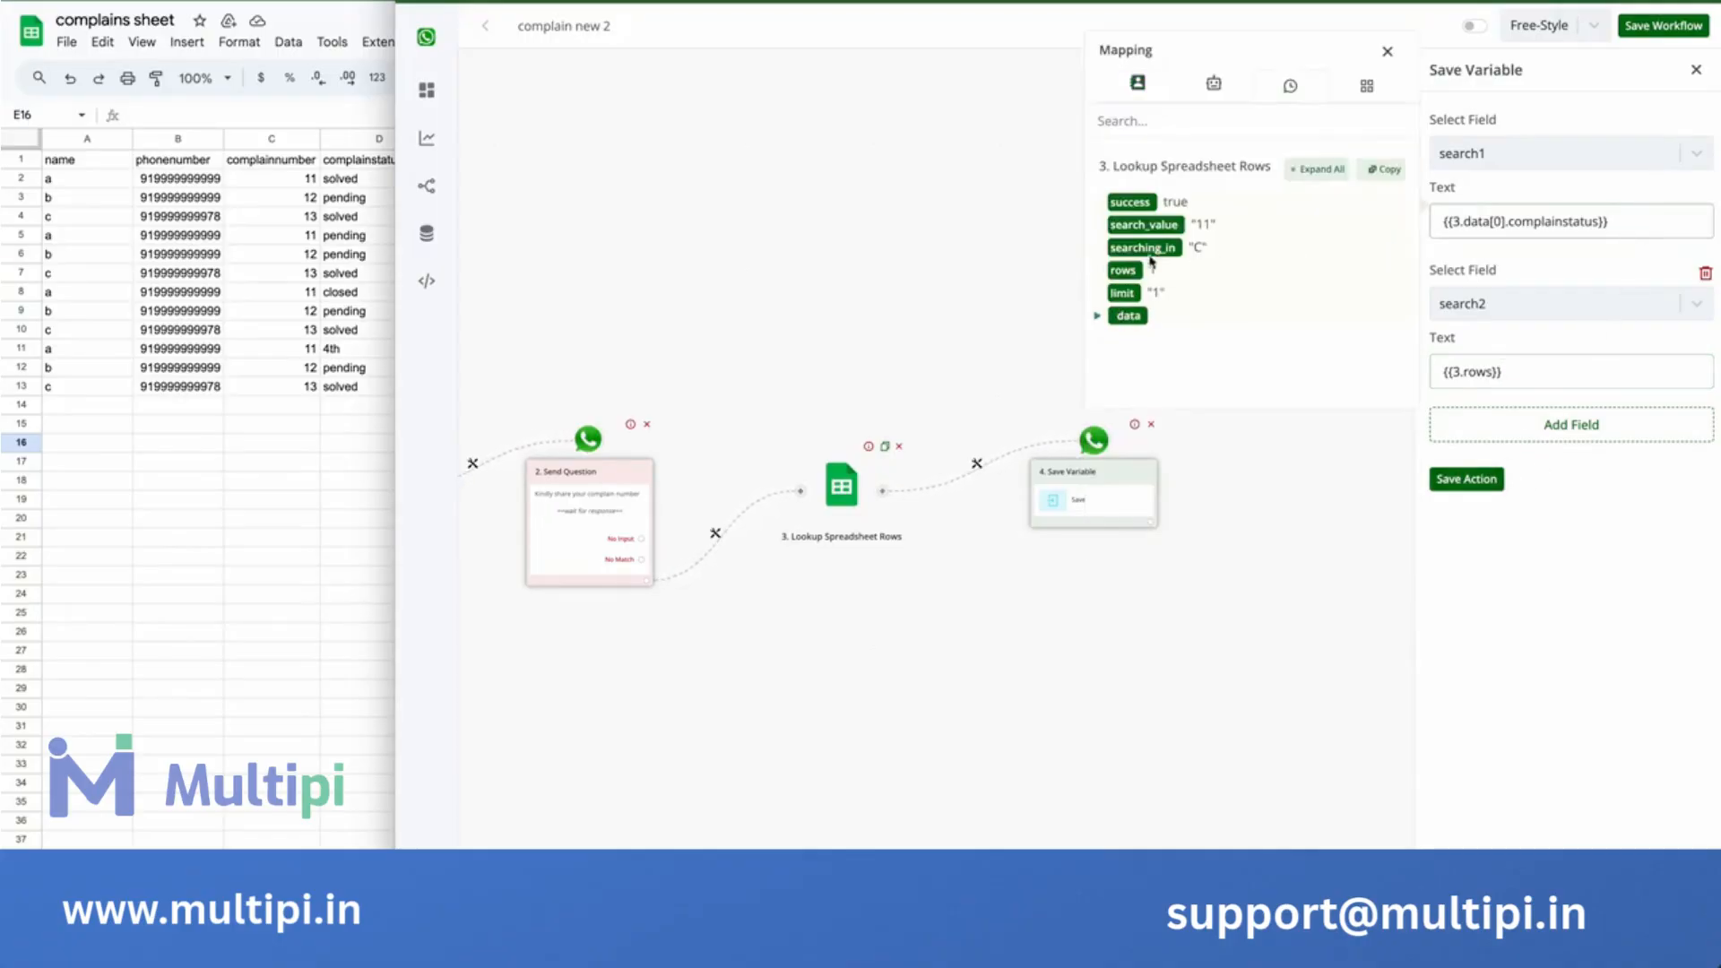
{"action": "left_click", "coordinate": [1098, 317]}
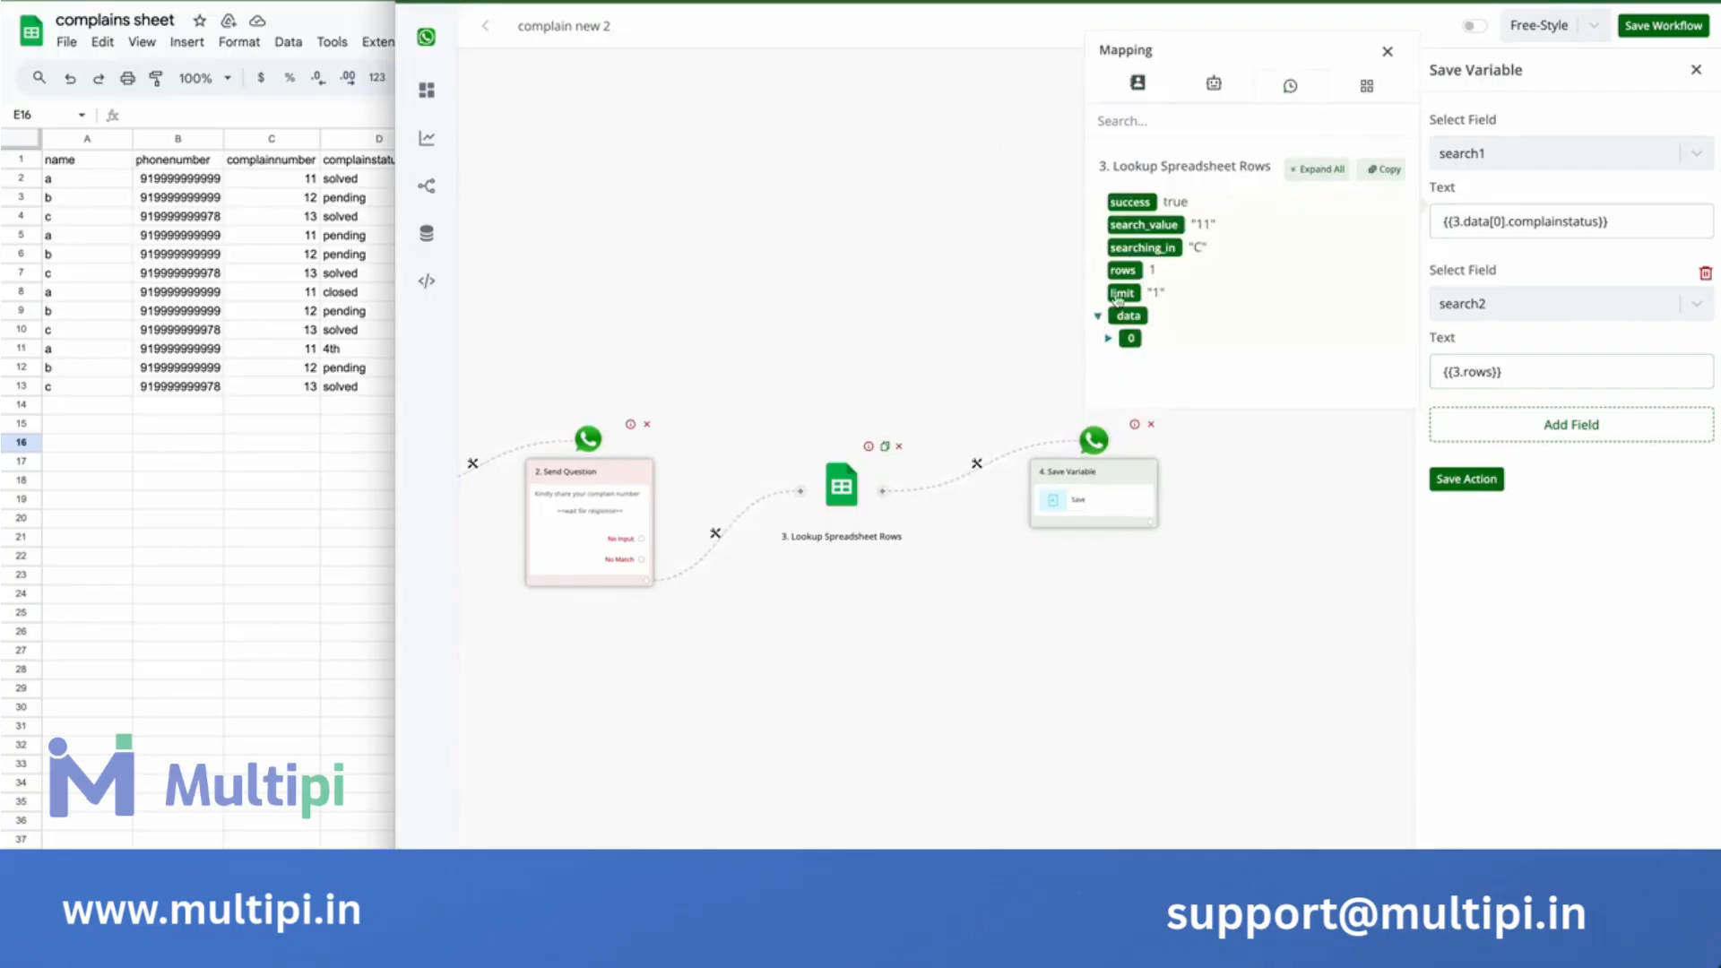
{"action": "left_click", "coordinate": [1110, 339]}
{"action": "scroll", "coordinate": [1165, 341], "scroll_direction": "down", "scroll_amount": 1}
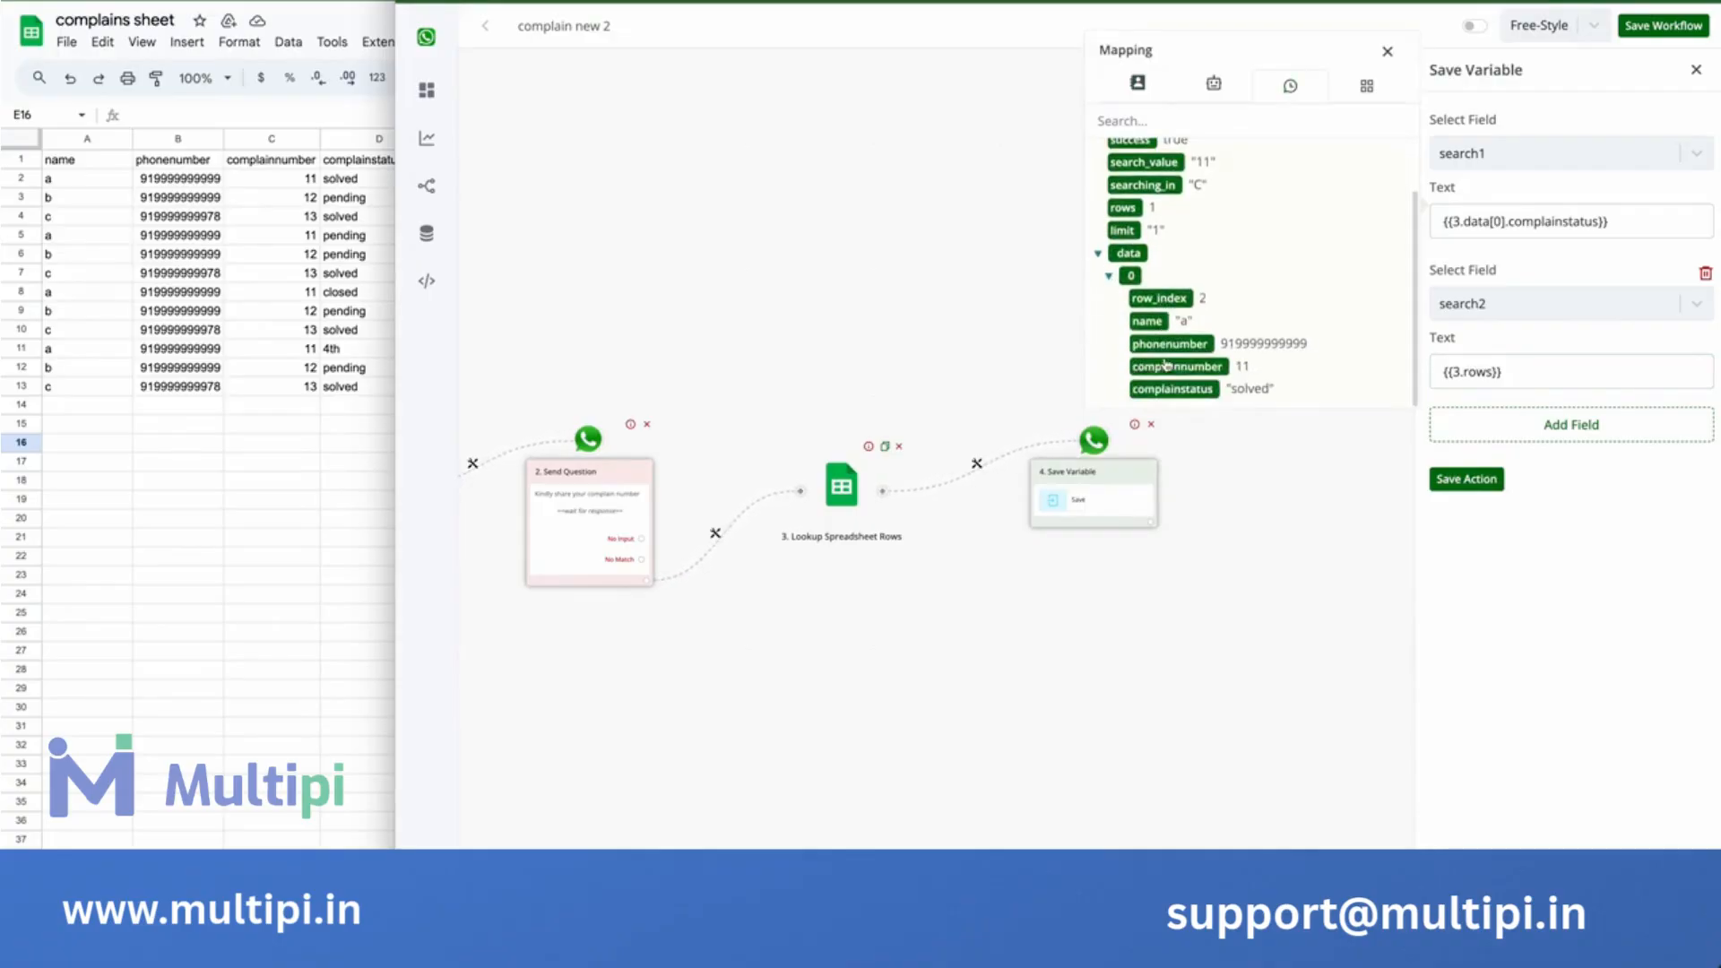
{"action": "left_click", "coordinate": [1453, 482]}
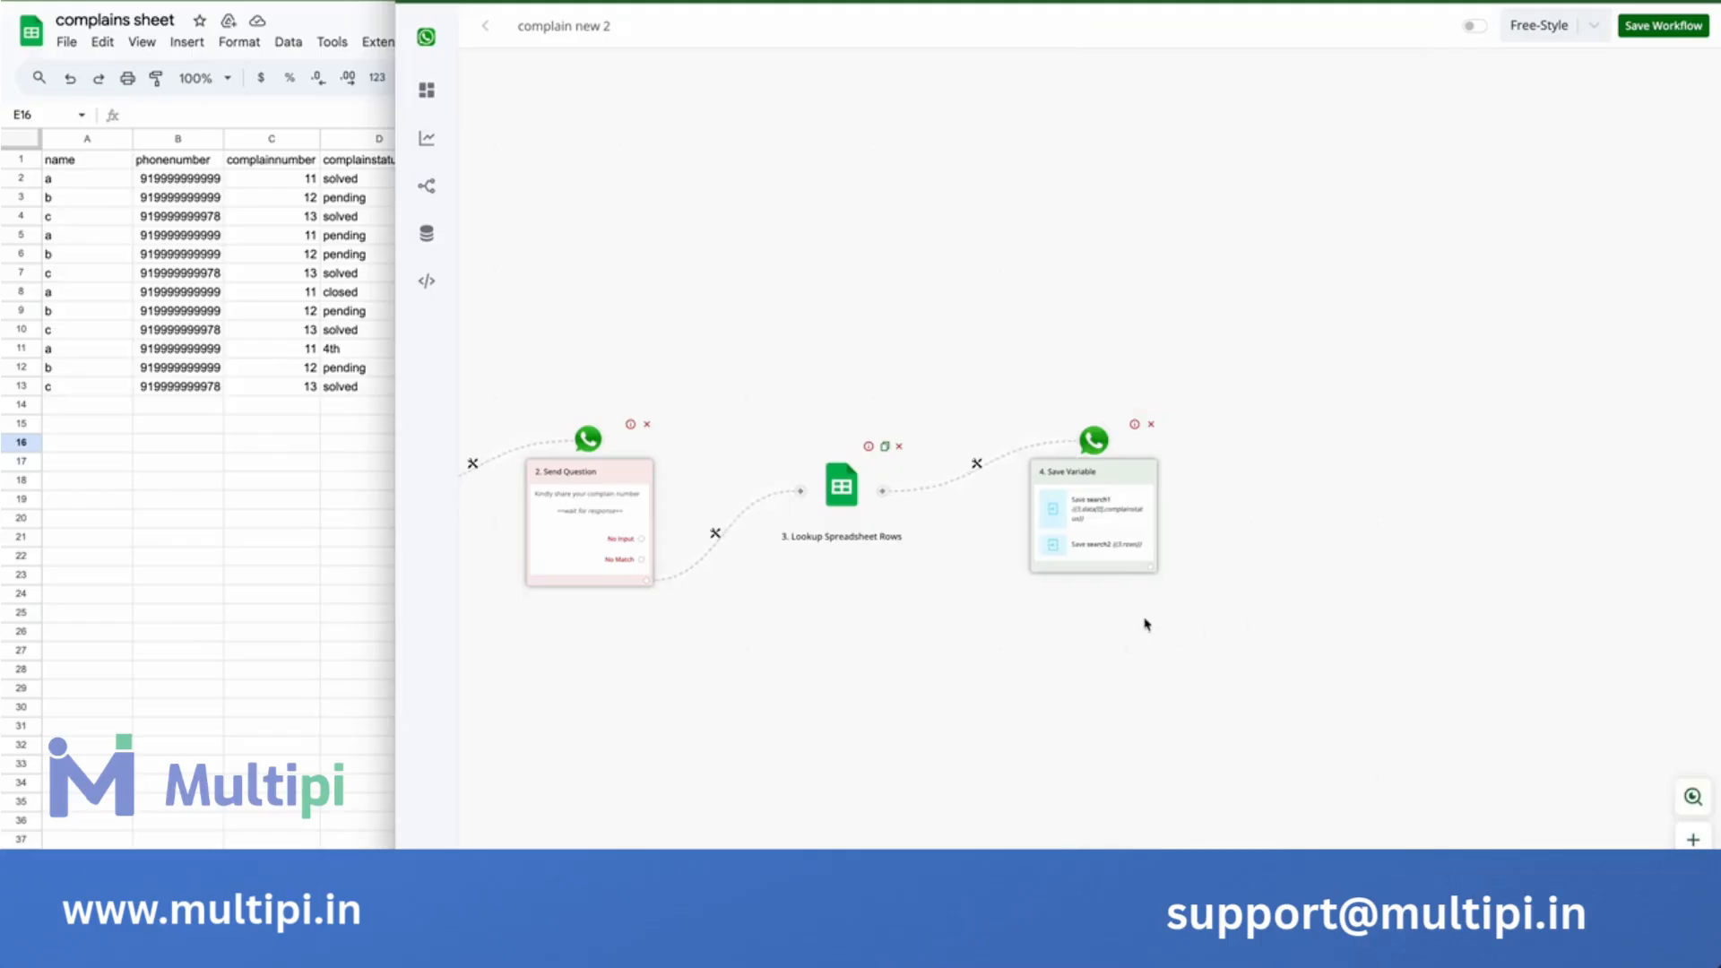
Recheck the Save Variable action's two field mappings against the lookup's complete output and save the action again.
{"action": "left_click", "coordinate": [1116, 511]}
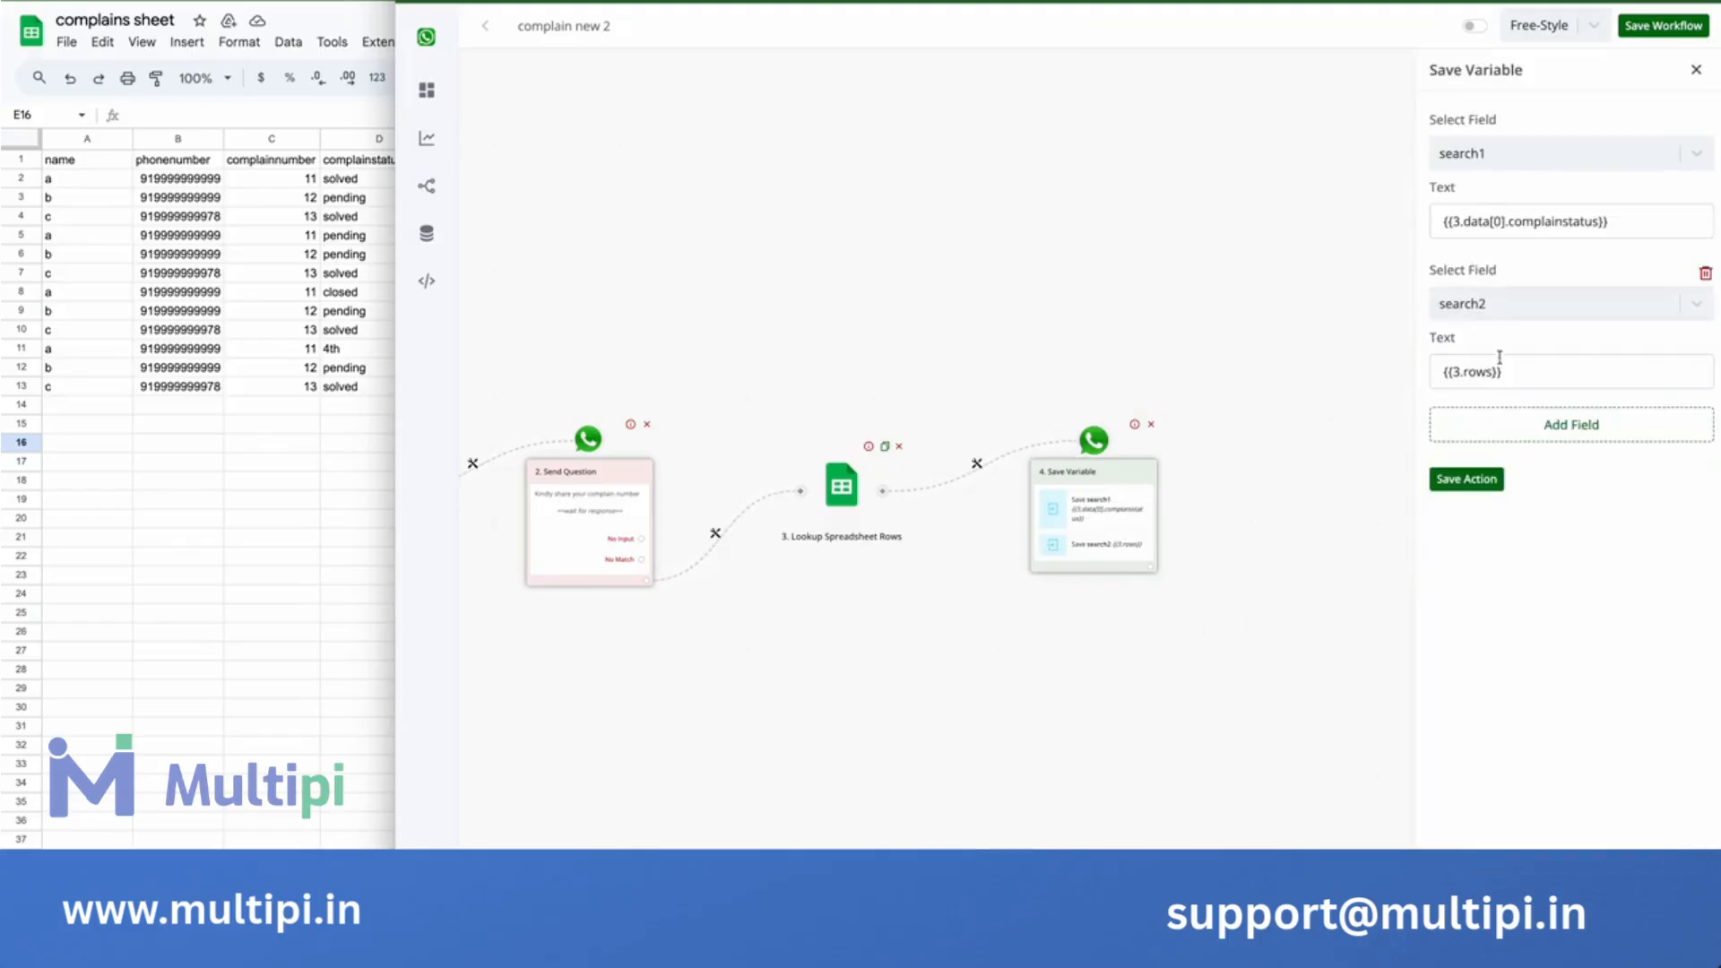
{"action": "left_click", "coordinate": [1629, 231]}
{"action": "left_click", "coordinate": [1315, 168]}
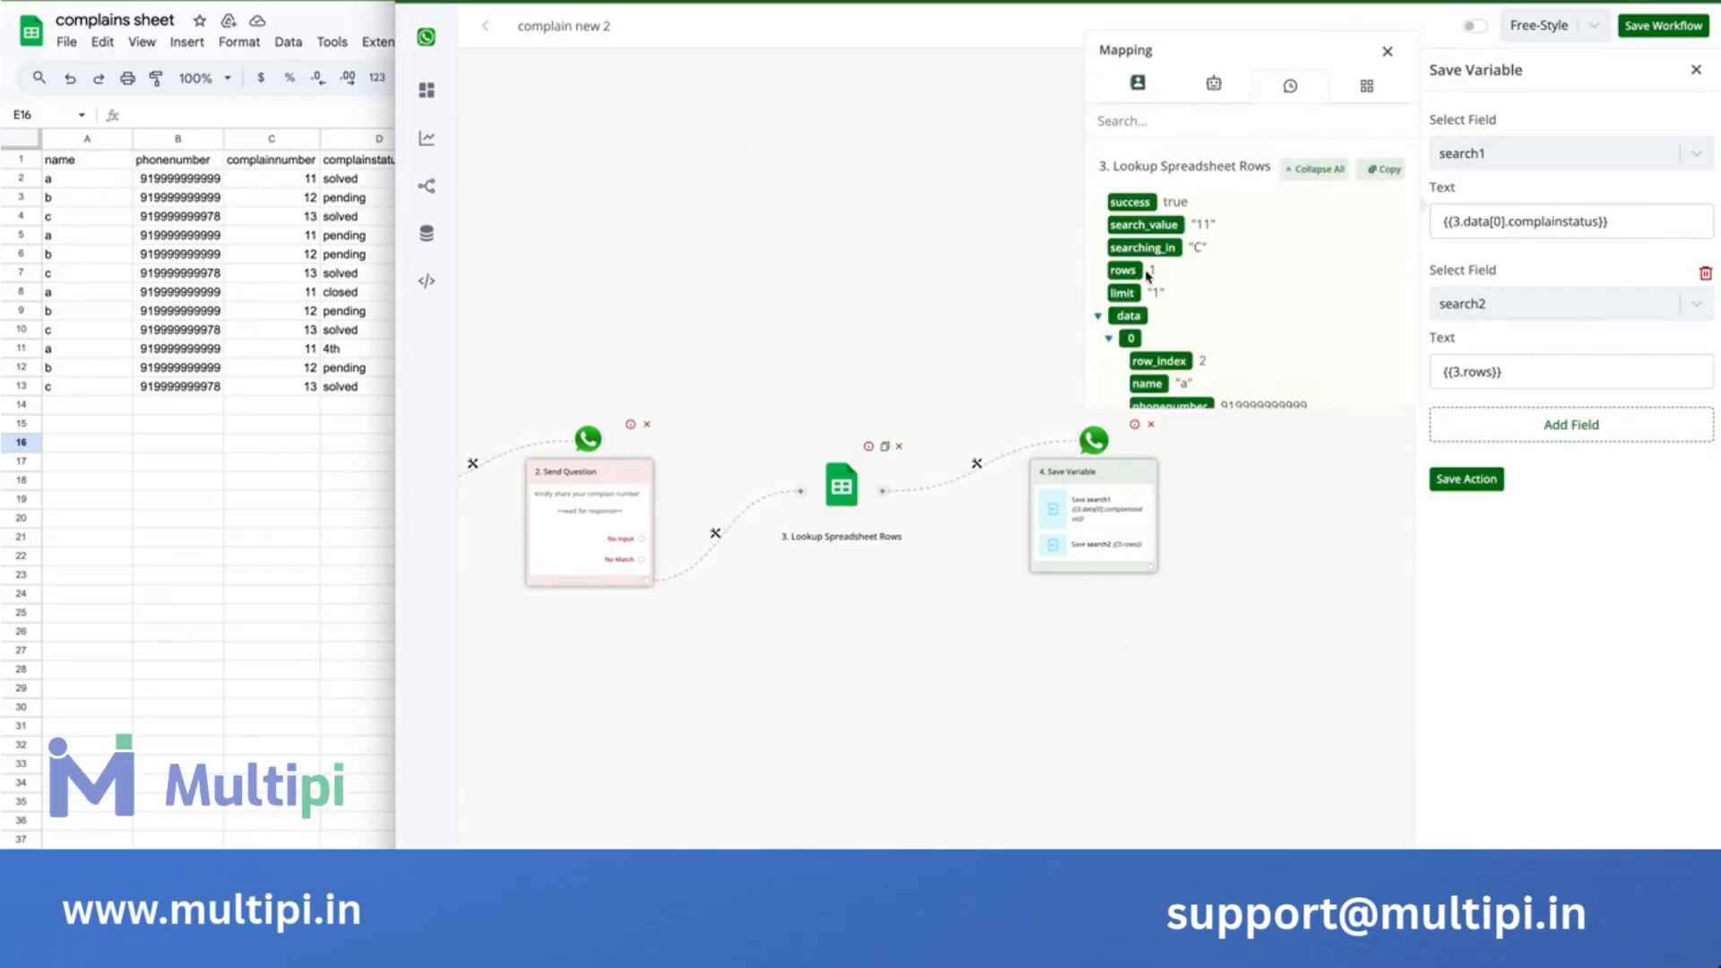
{"action": "scroll", "coordinate": [1148, 273], "scroll_direction": "down", "scroll_amount": 1}
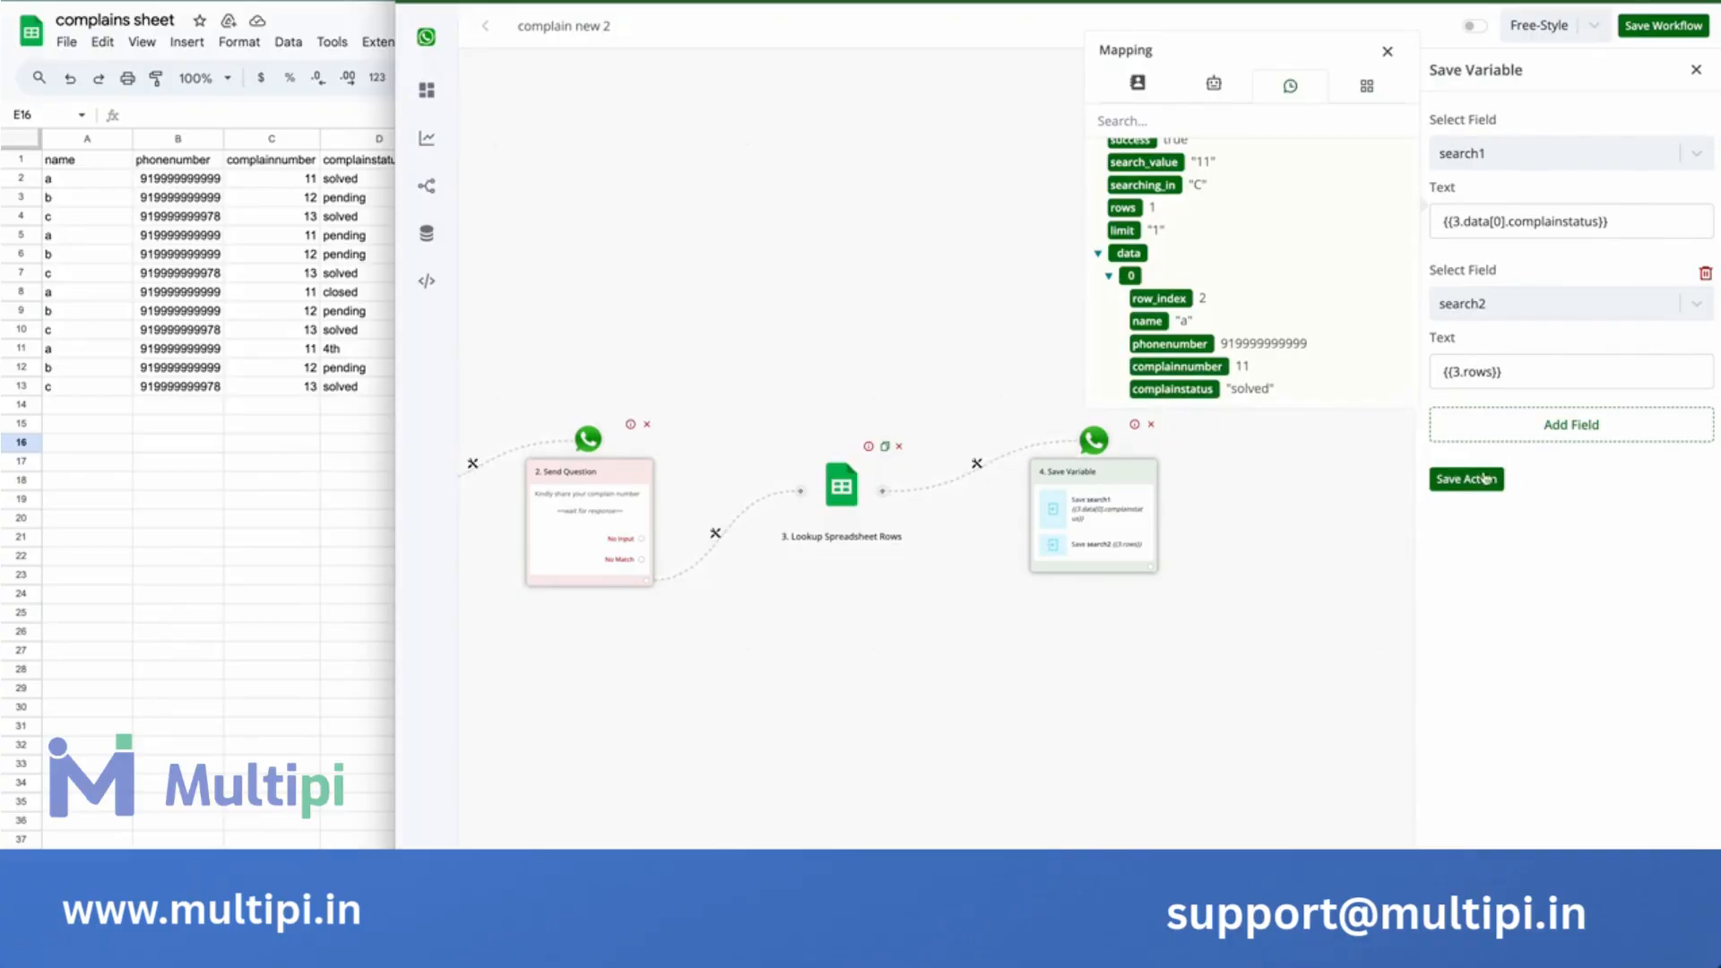
{"action": "left_click", "coordinate": [1445, 479]}
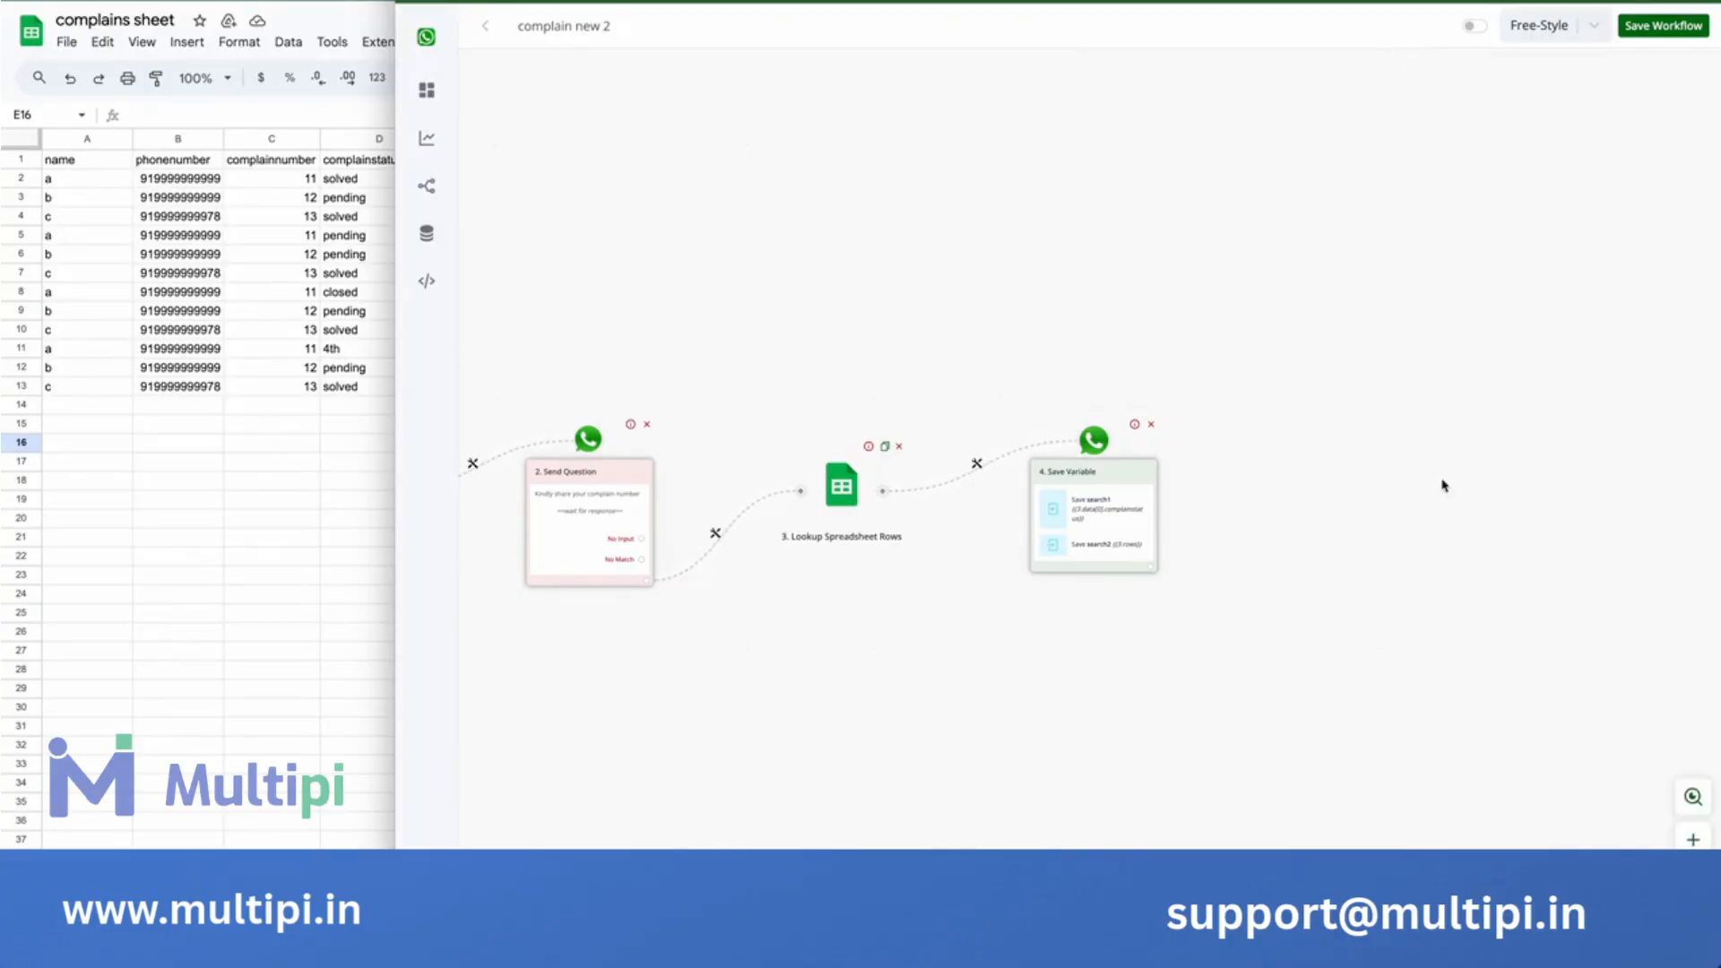
Add a Basic Router after the Save Variable action and place its first branch's empty action above the router's level.
{"action": "left_click", "coordinate": [1153, 565]}
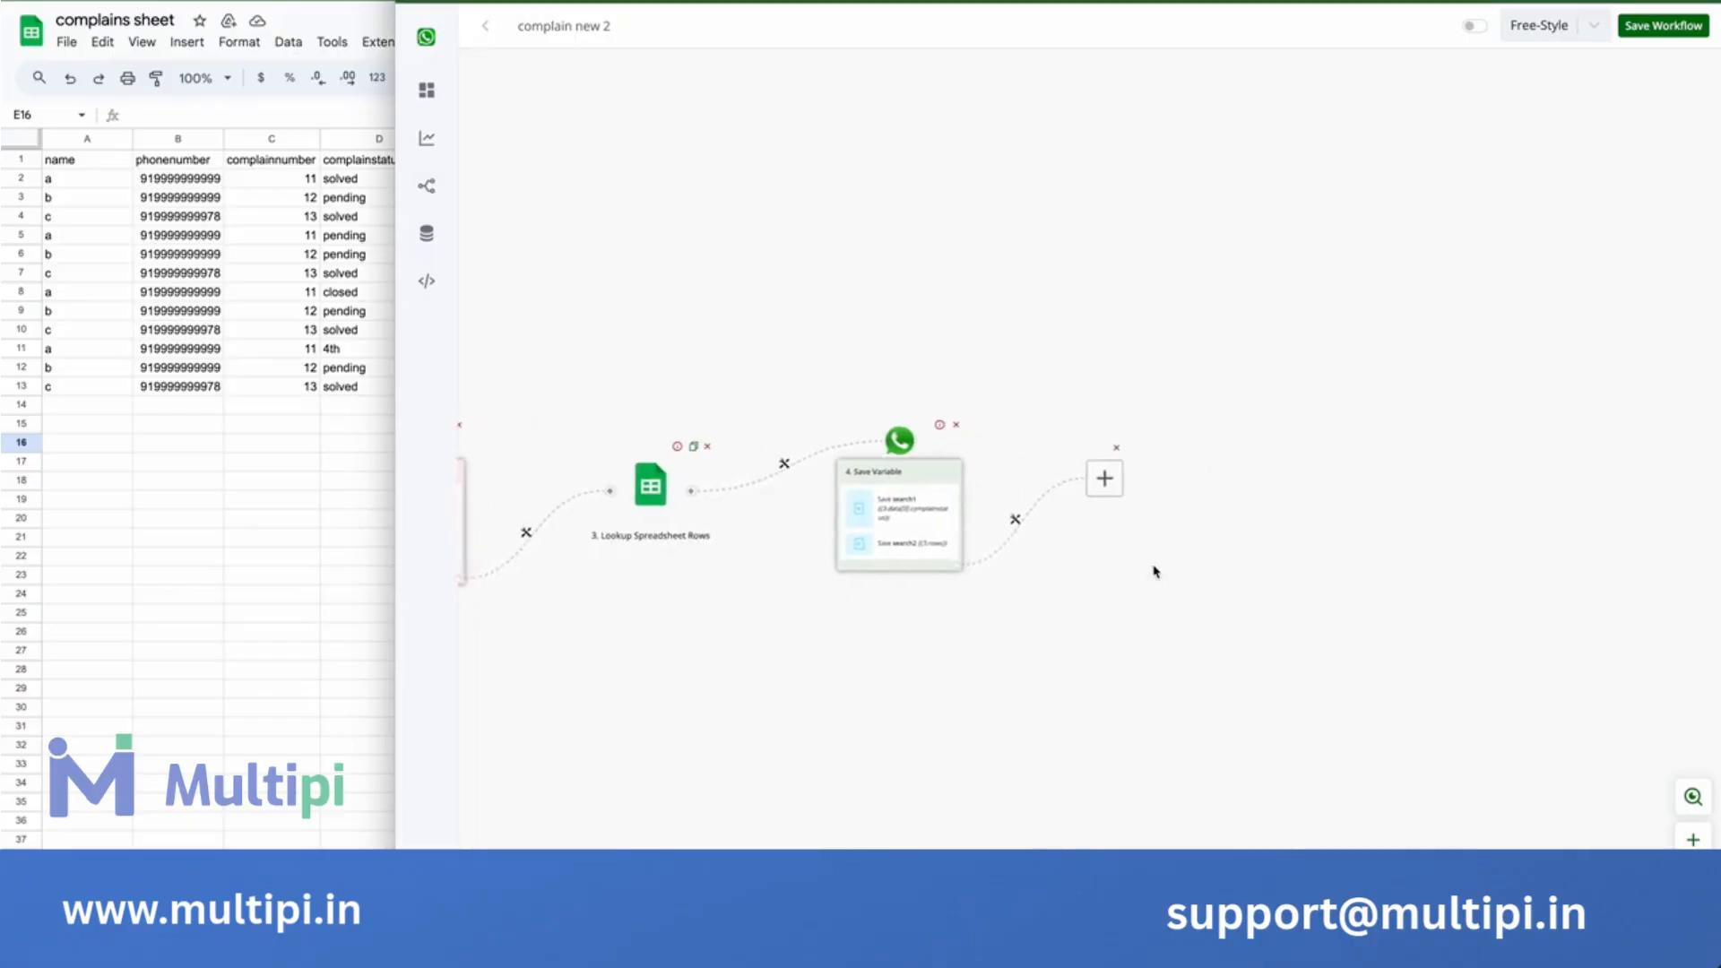
{"action": "left_click", "coordinate": [962, 527]}
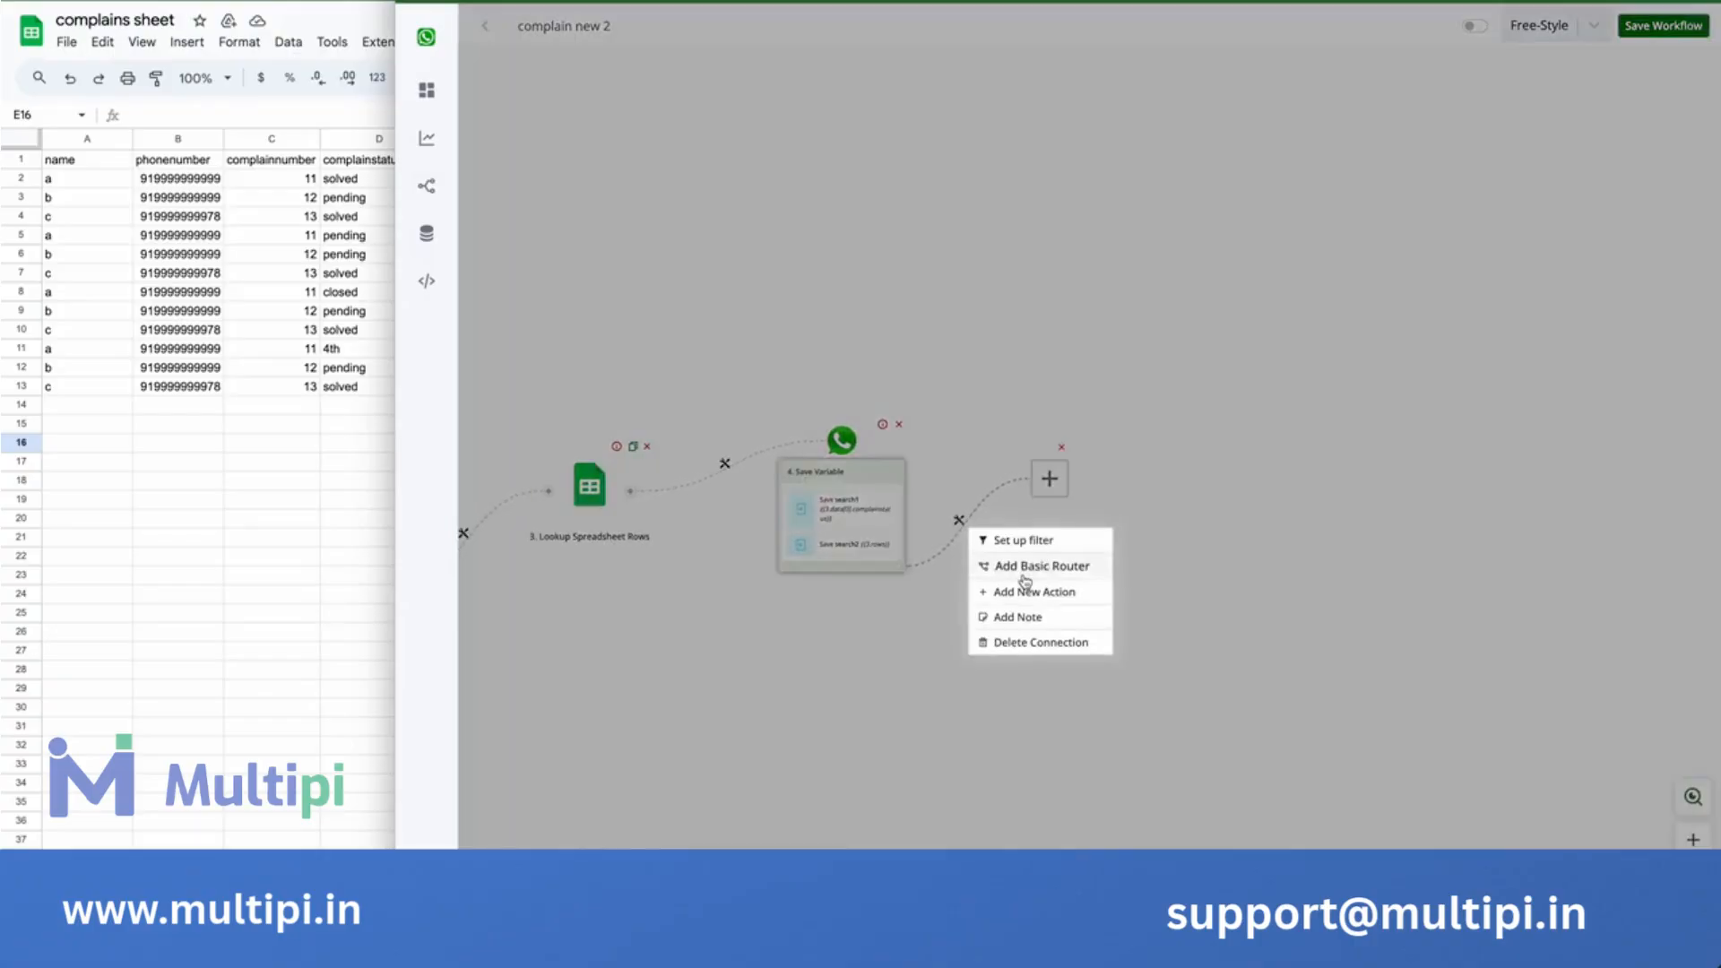
{"action": "left_click", "coordinate": [1040, 571]}
{"action": "left_click_drag", "start_coordinate": [1209, 488], "coordinate": [1394, 396]}
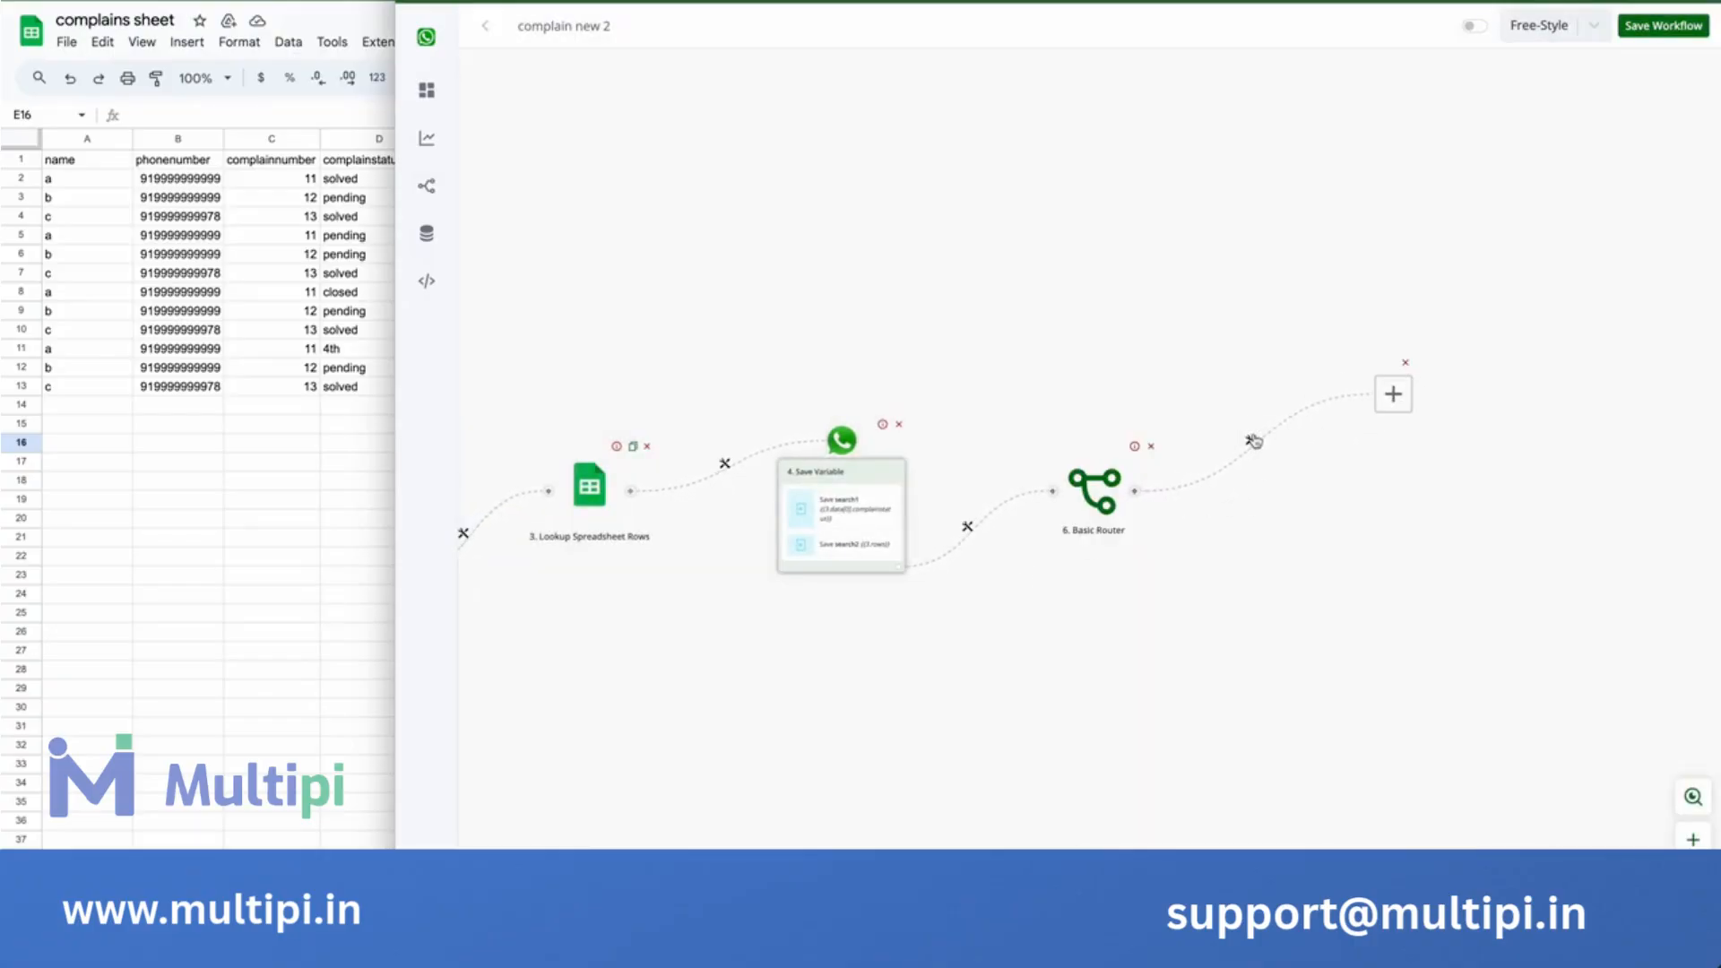
Set up a filter on the router's first branch with the label "not found" and add its first condition.
{"action": "left_click", "coordinate": [1251, 440]}
{"action": "left_click", "coordinate": [1284, 456]}
{"action": "left_click", "coordinate": [1518, 143]}
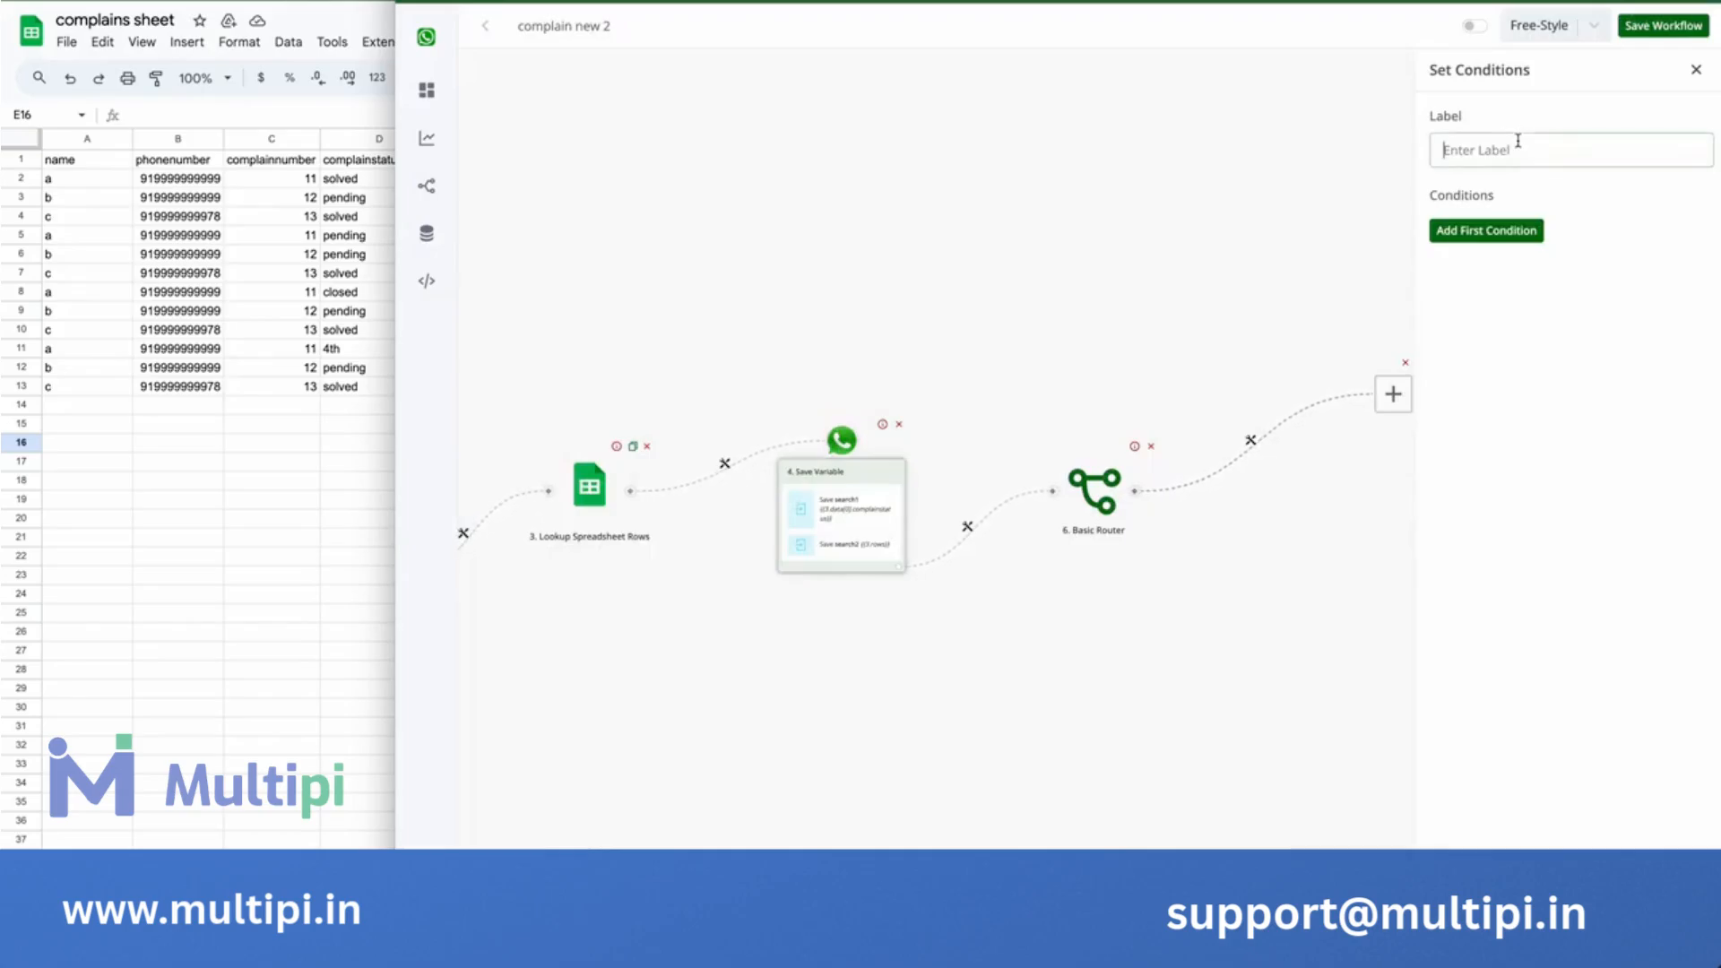
{"action": "type", "text": "not found"}
{"action": "left_click", "coordinate": [1486, 230]}
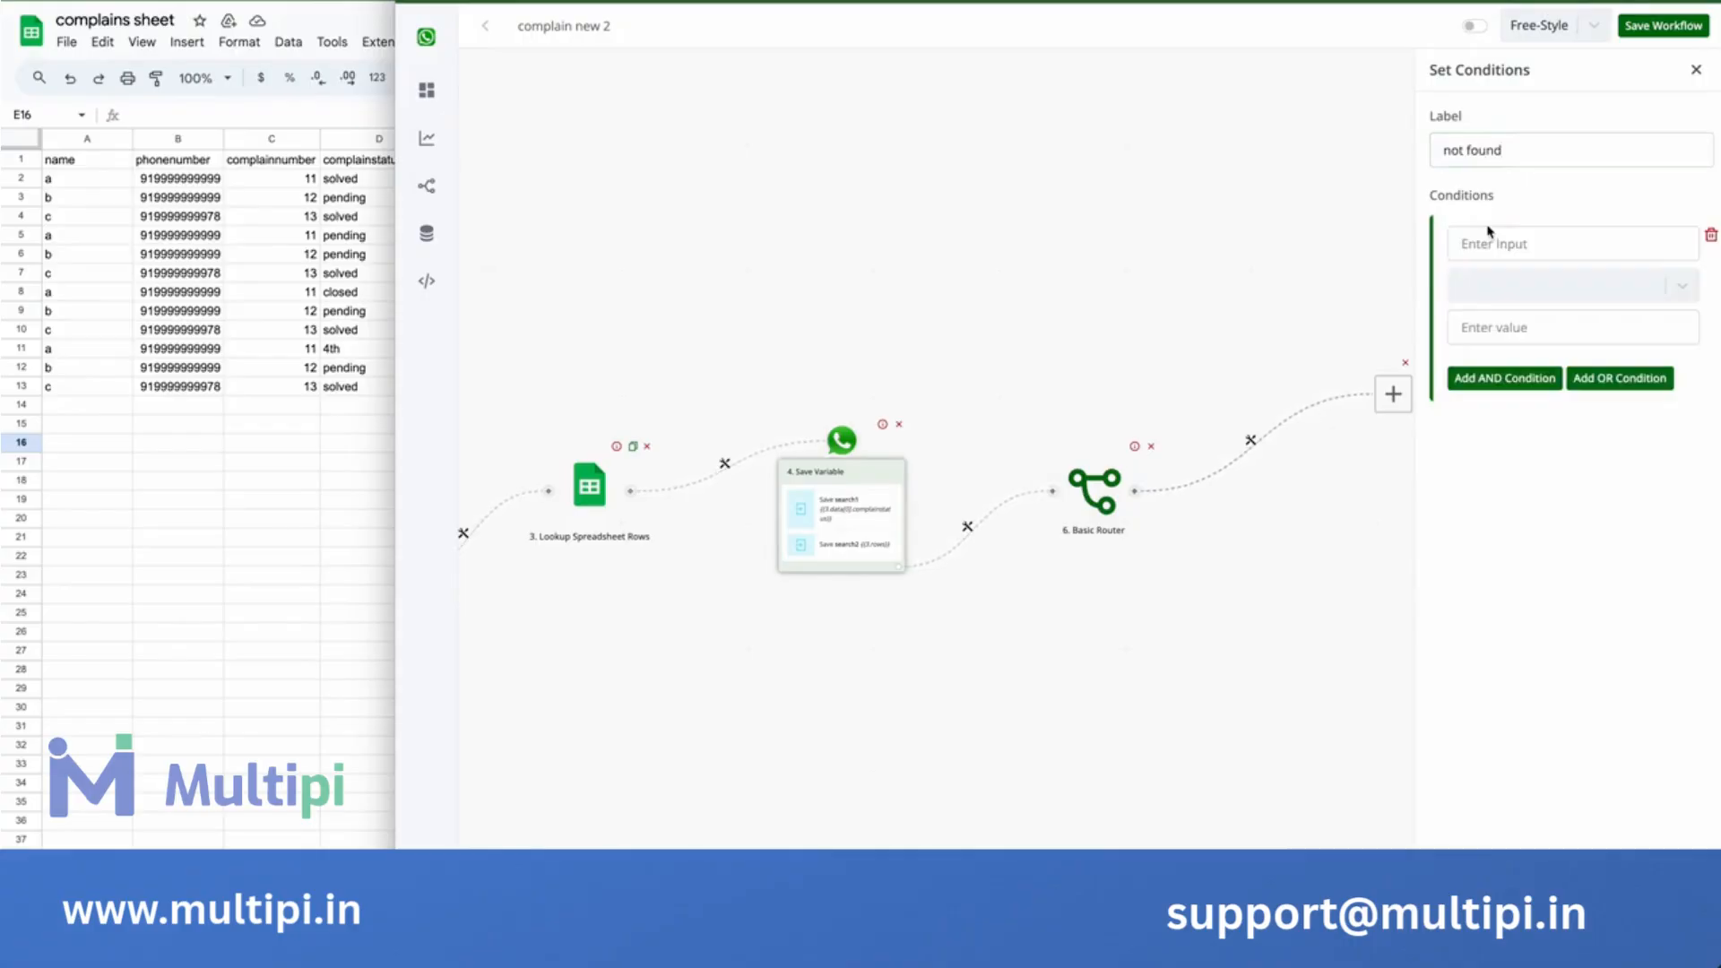
Define the not found condition so that the bot field search2 is 0.
{"action": "left_click", "coordinate": [1498, 242]}
{"action": "left_click", "coordinate": [1280, 130]}
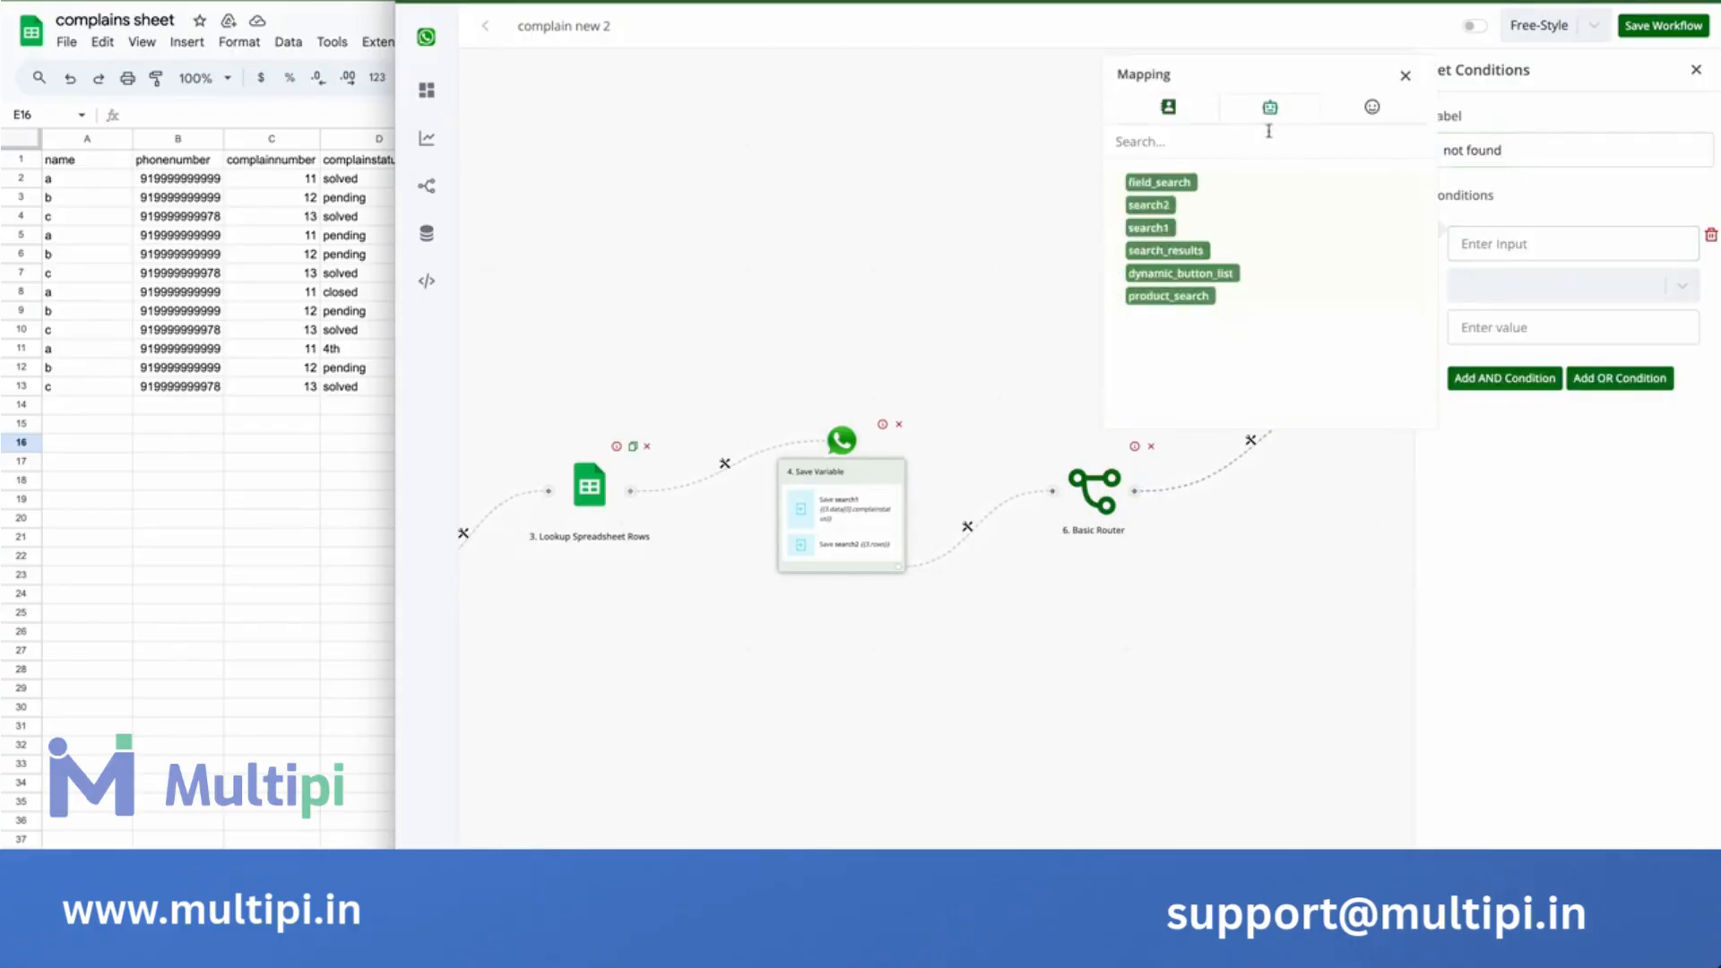
{"action": "left_click", "coordinate": [1152, 205]}
{"action": "left_click", "coordinate": [1475, 285]}
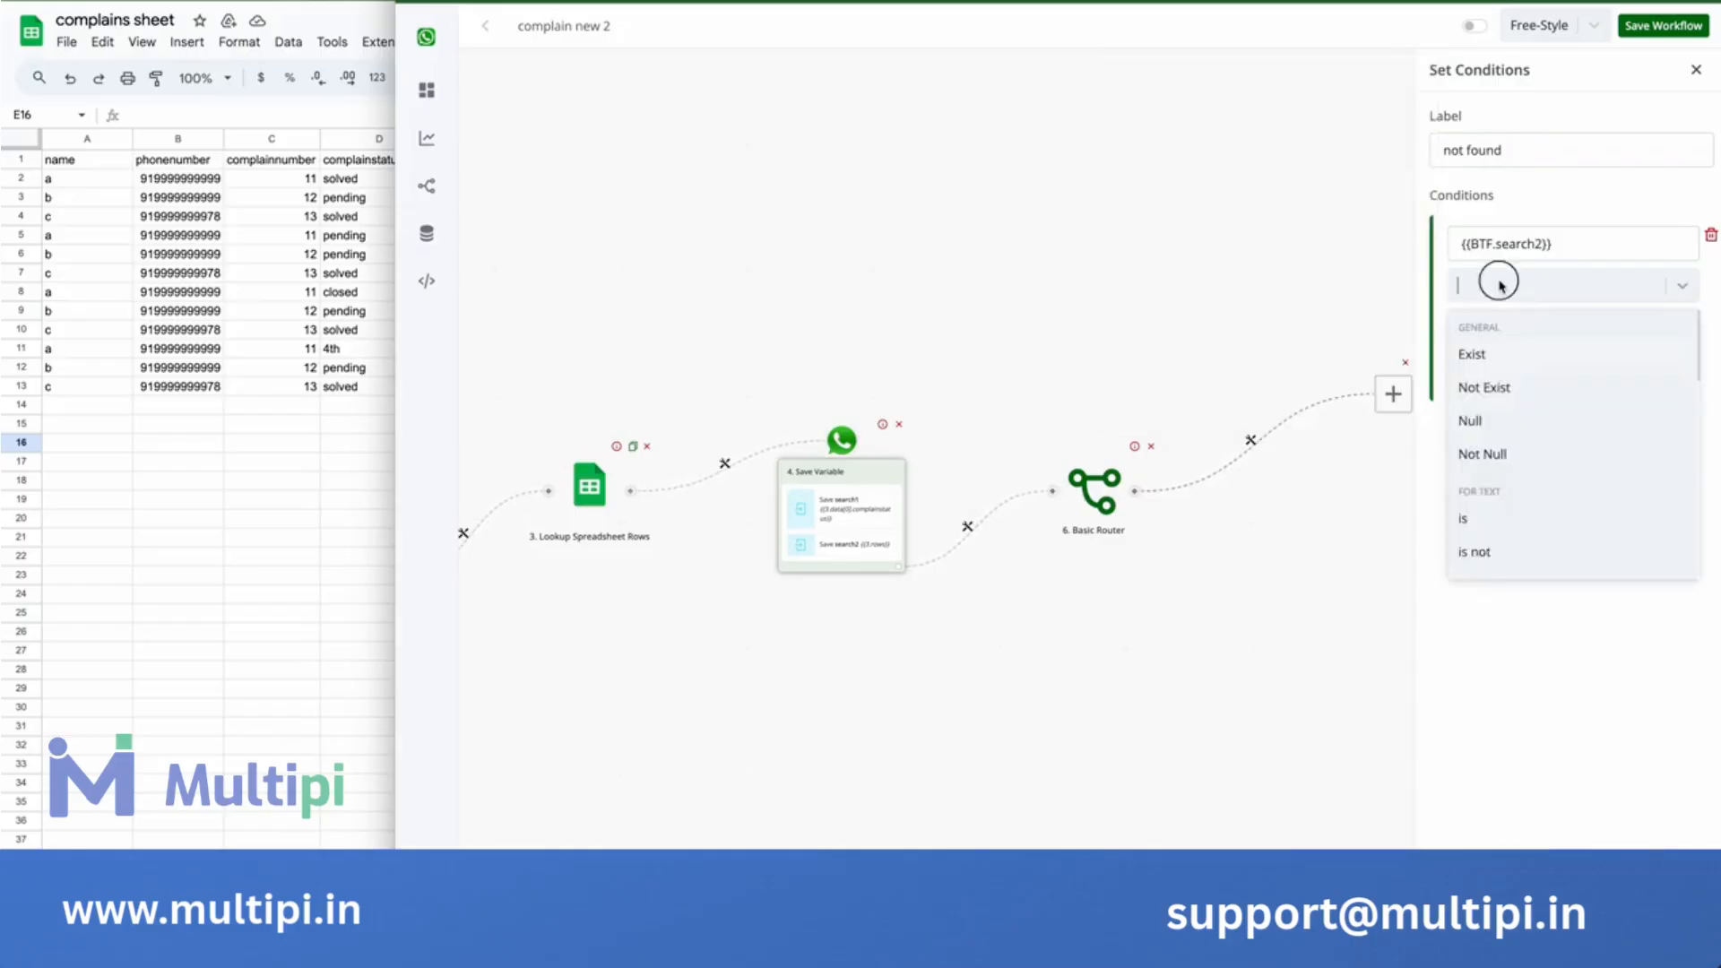
{"action": "scroll", "coordinate": [1544, 525], "scroll_direction": "down", "scroll_amount": 3}
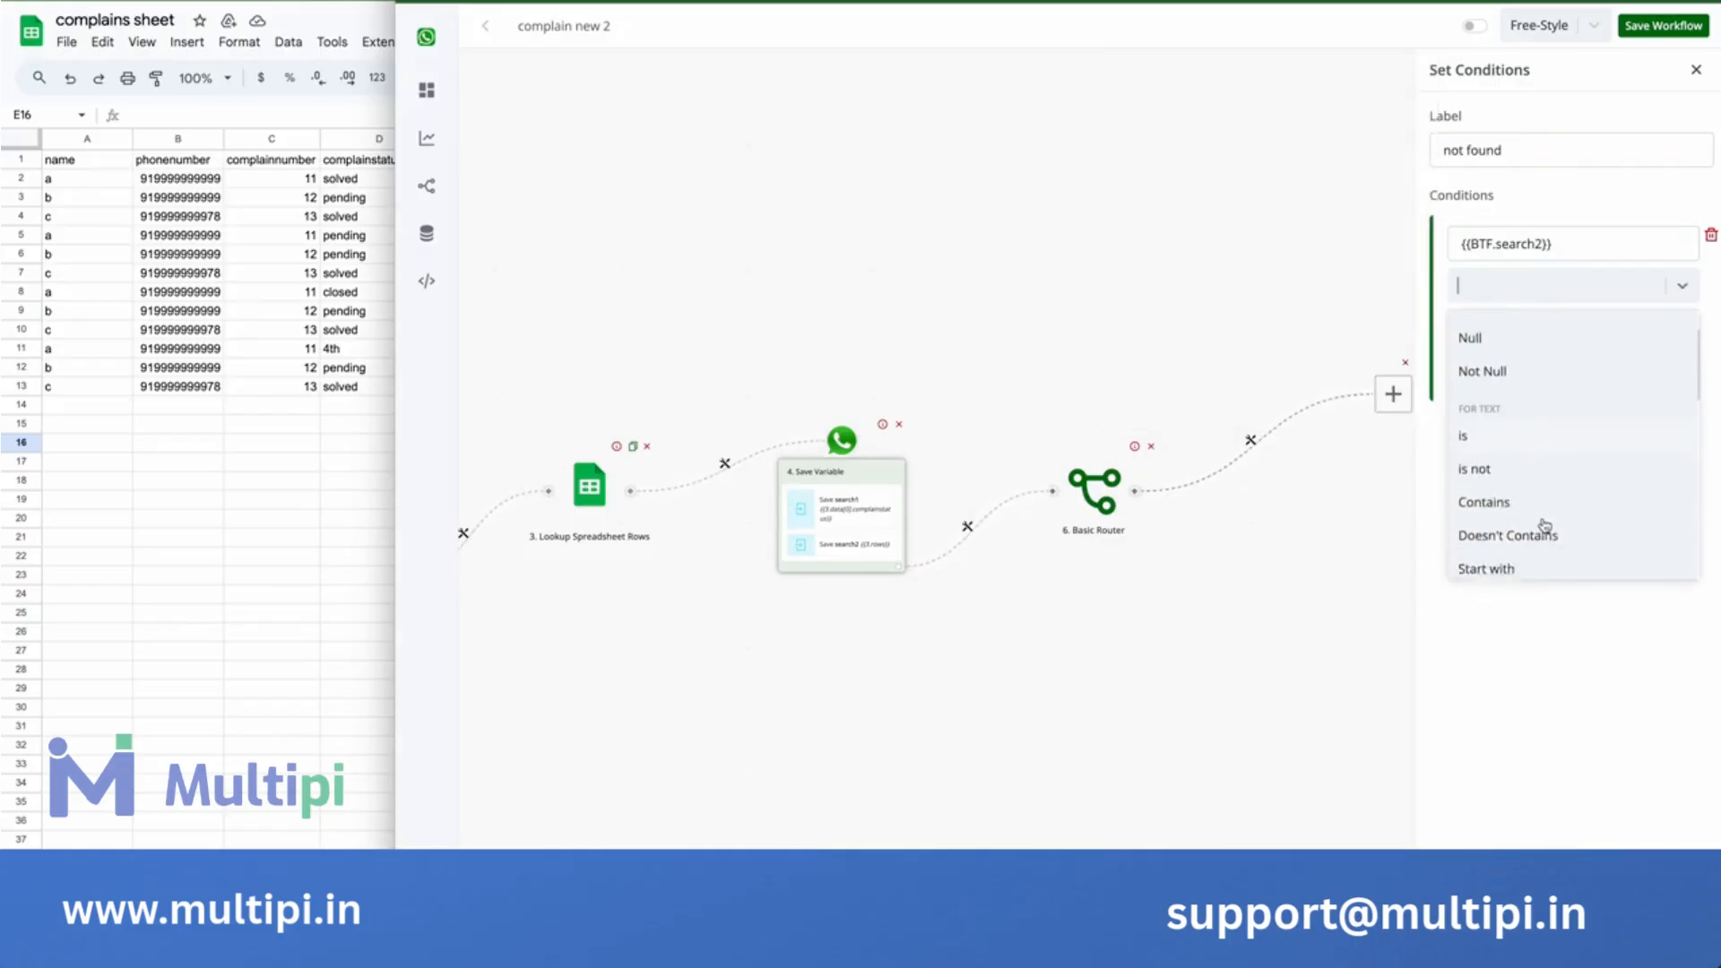
{"action": "left_click", "coordinate": [1520, 375]}
{"action": "left_click", "coordinate": [1496, 329]}
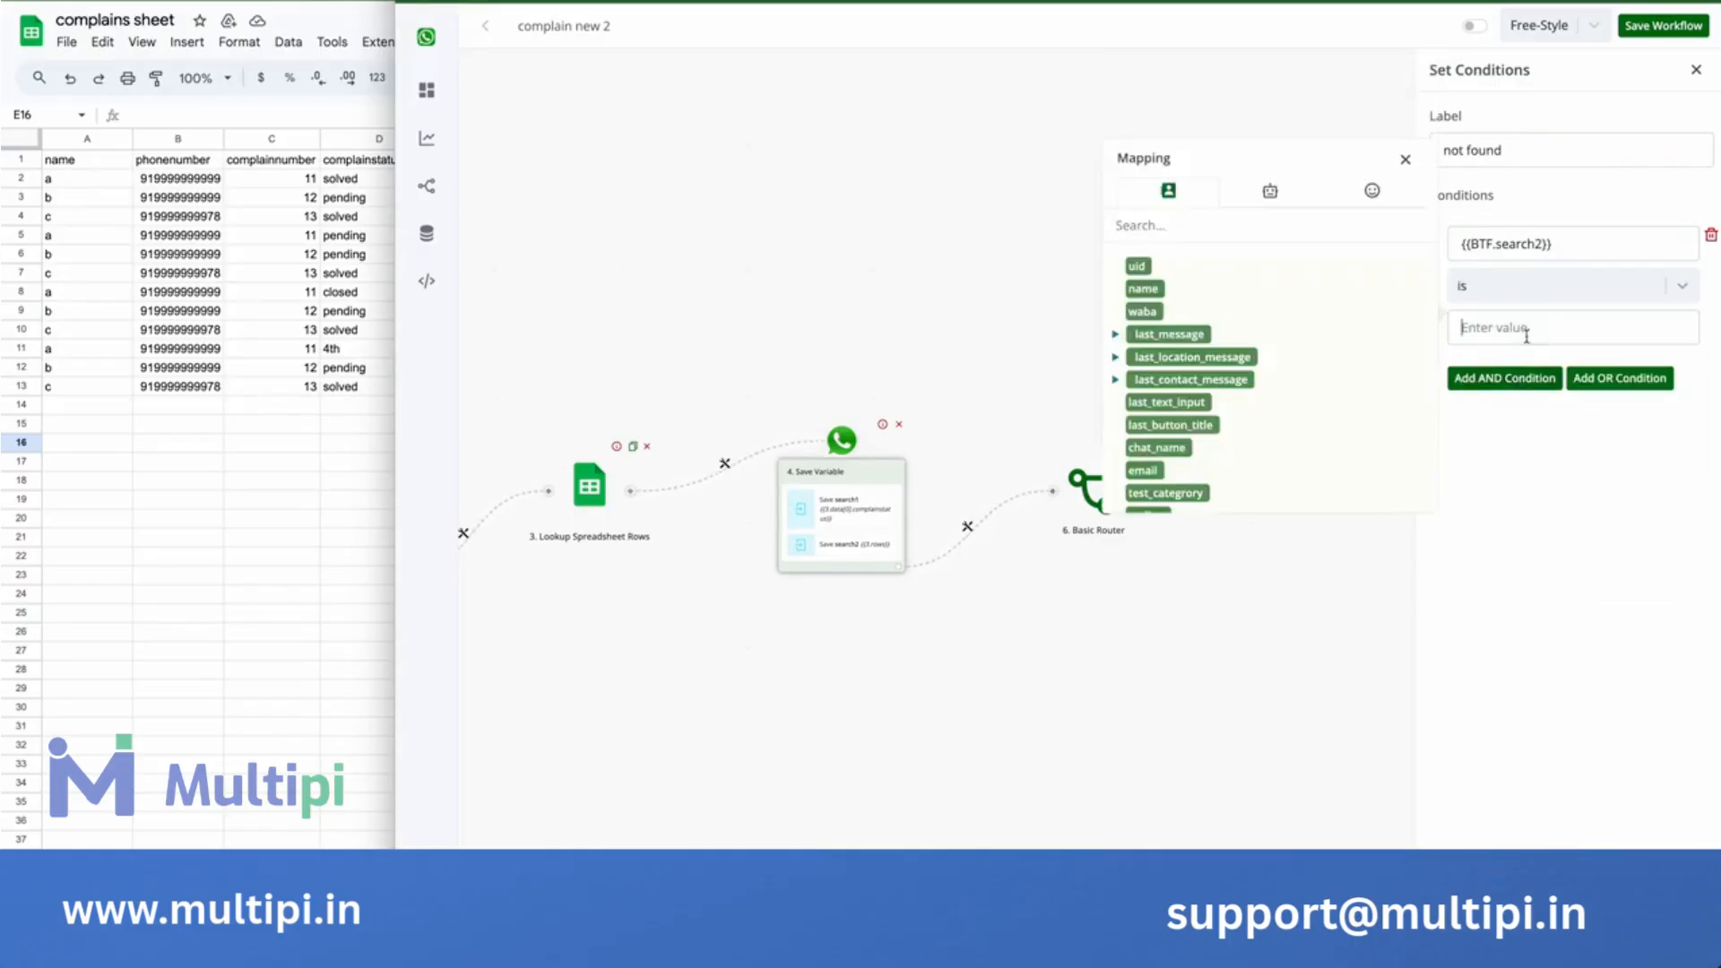
{"action": "type", "text": "0"}
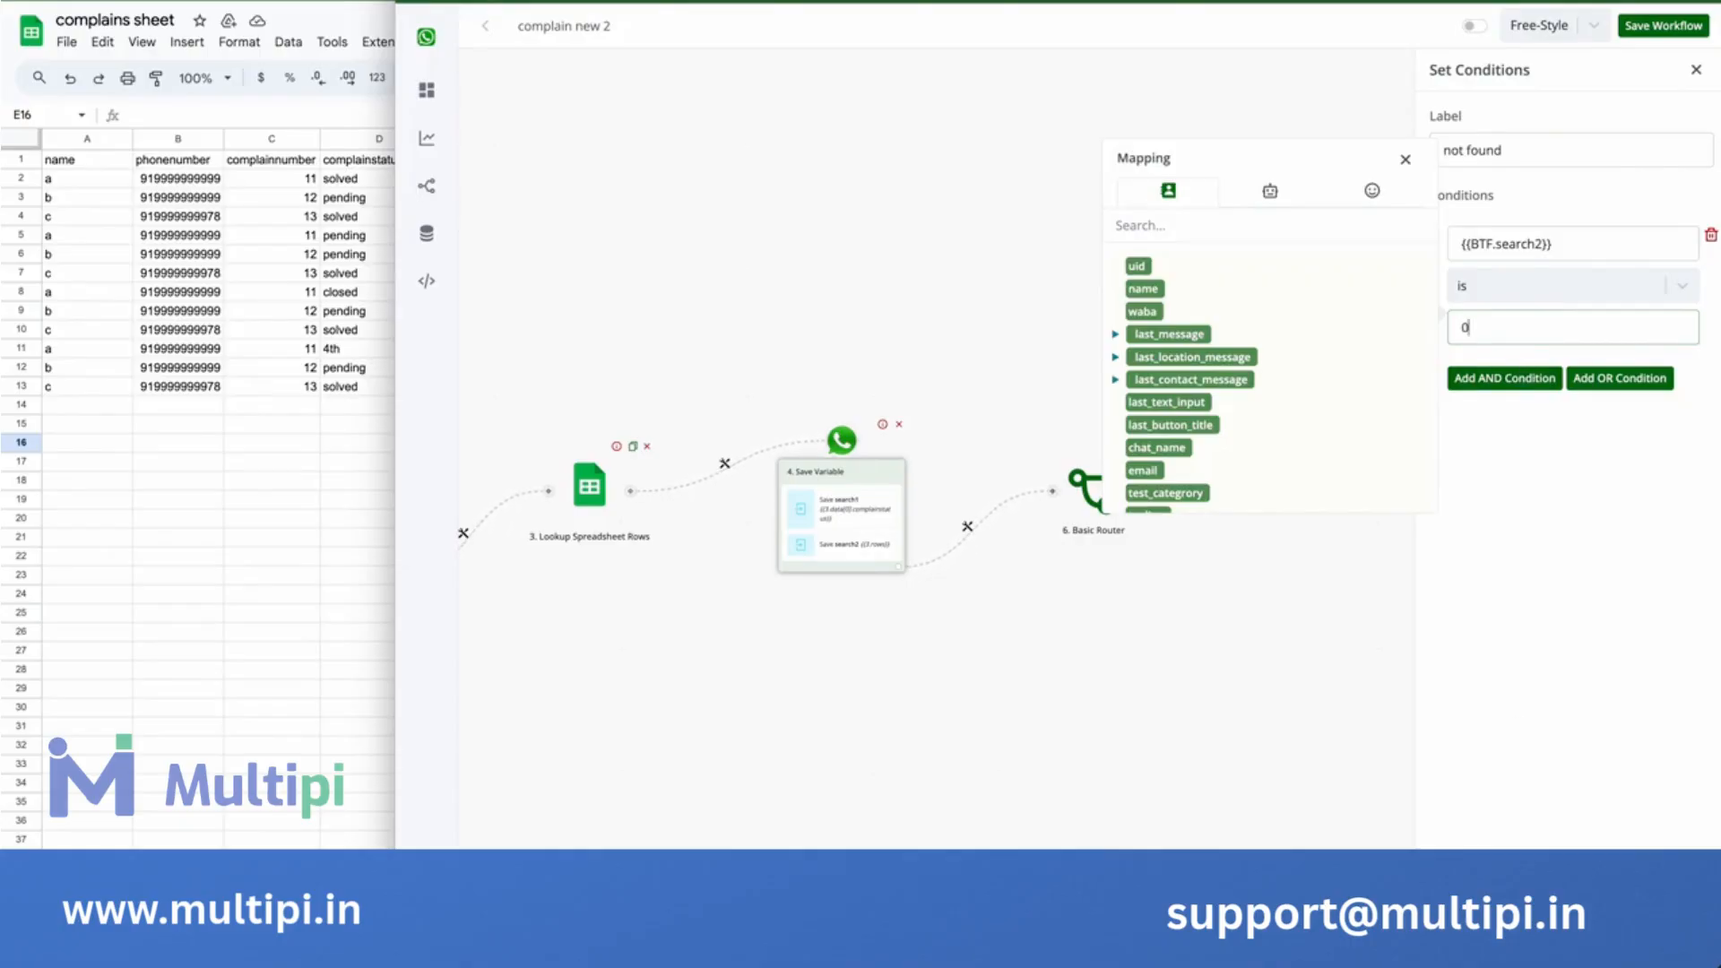
{"action": "key", "text": "Escape"}
Add a text message to the not found branch reading "Kindly enter correct complain number" and save it.
{"action": "left_click", "coordinate": [1395, 397]}
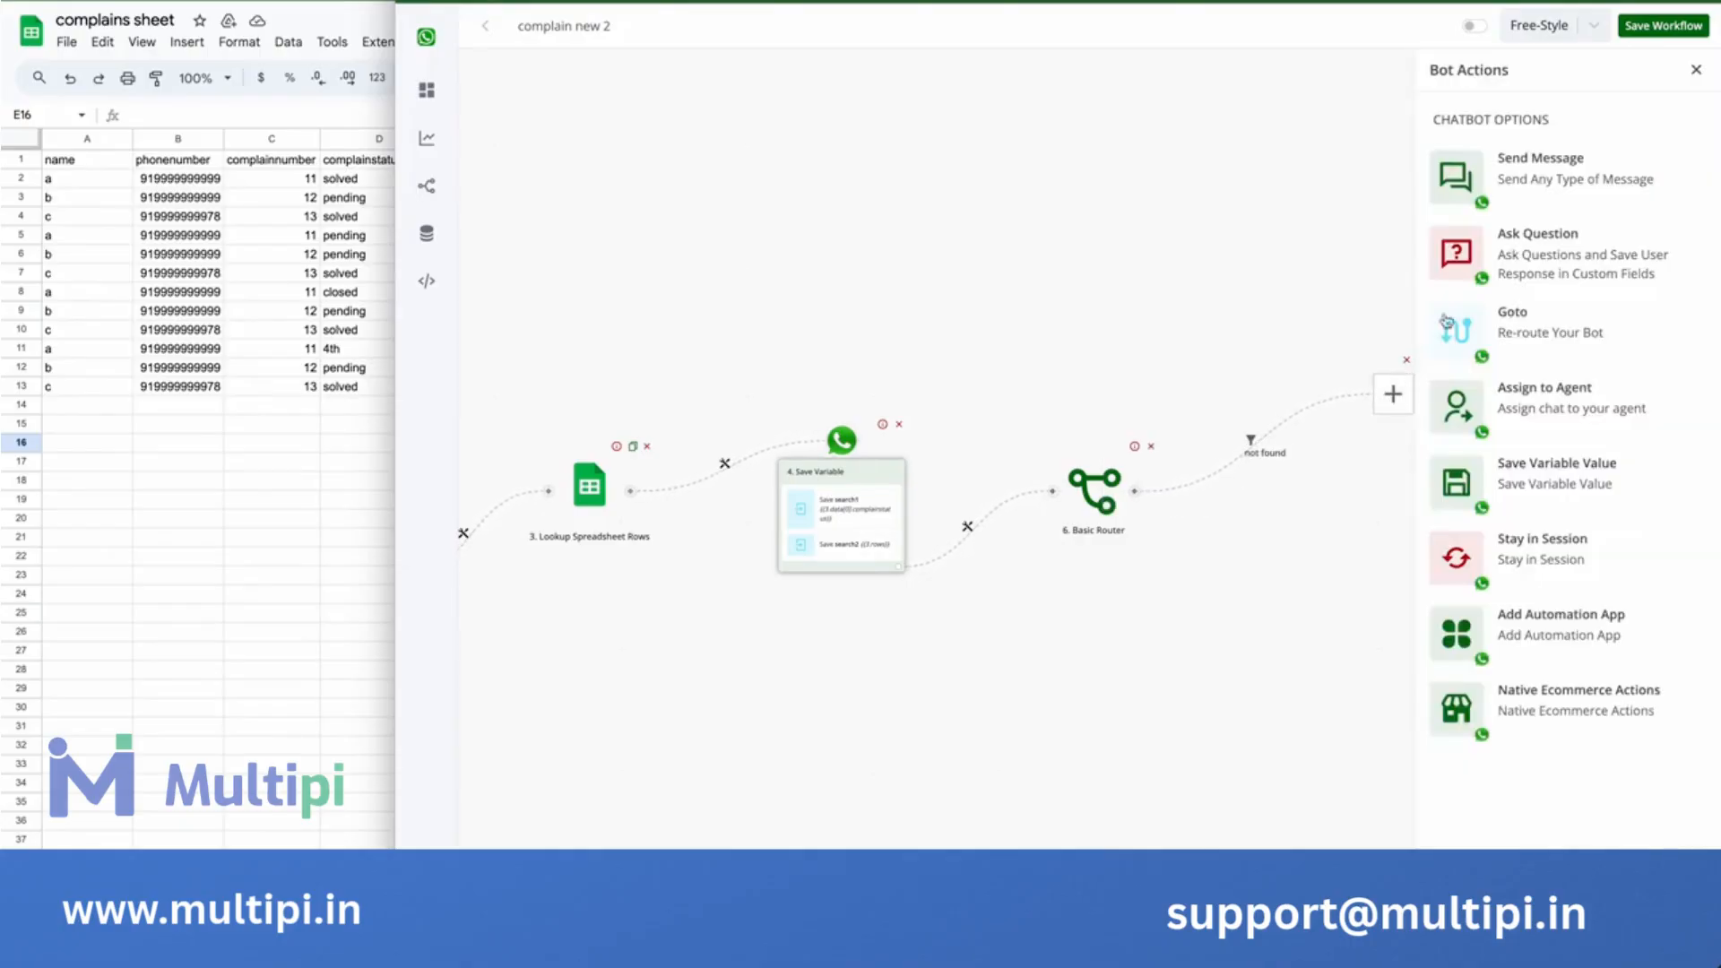
{"action": "left_click", "coordinate": [1561, 164]}
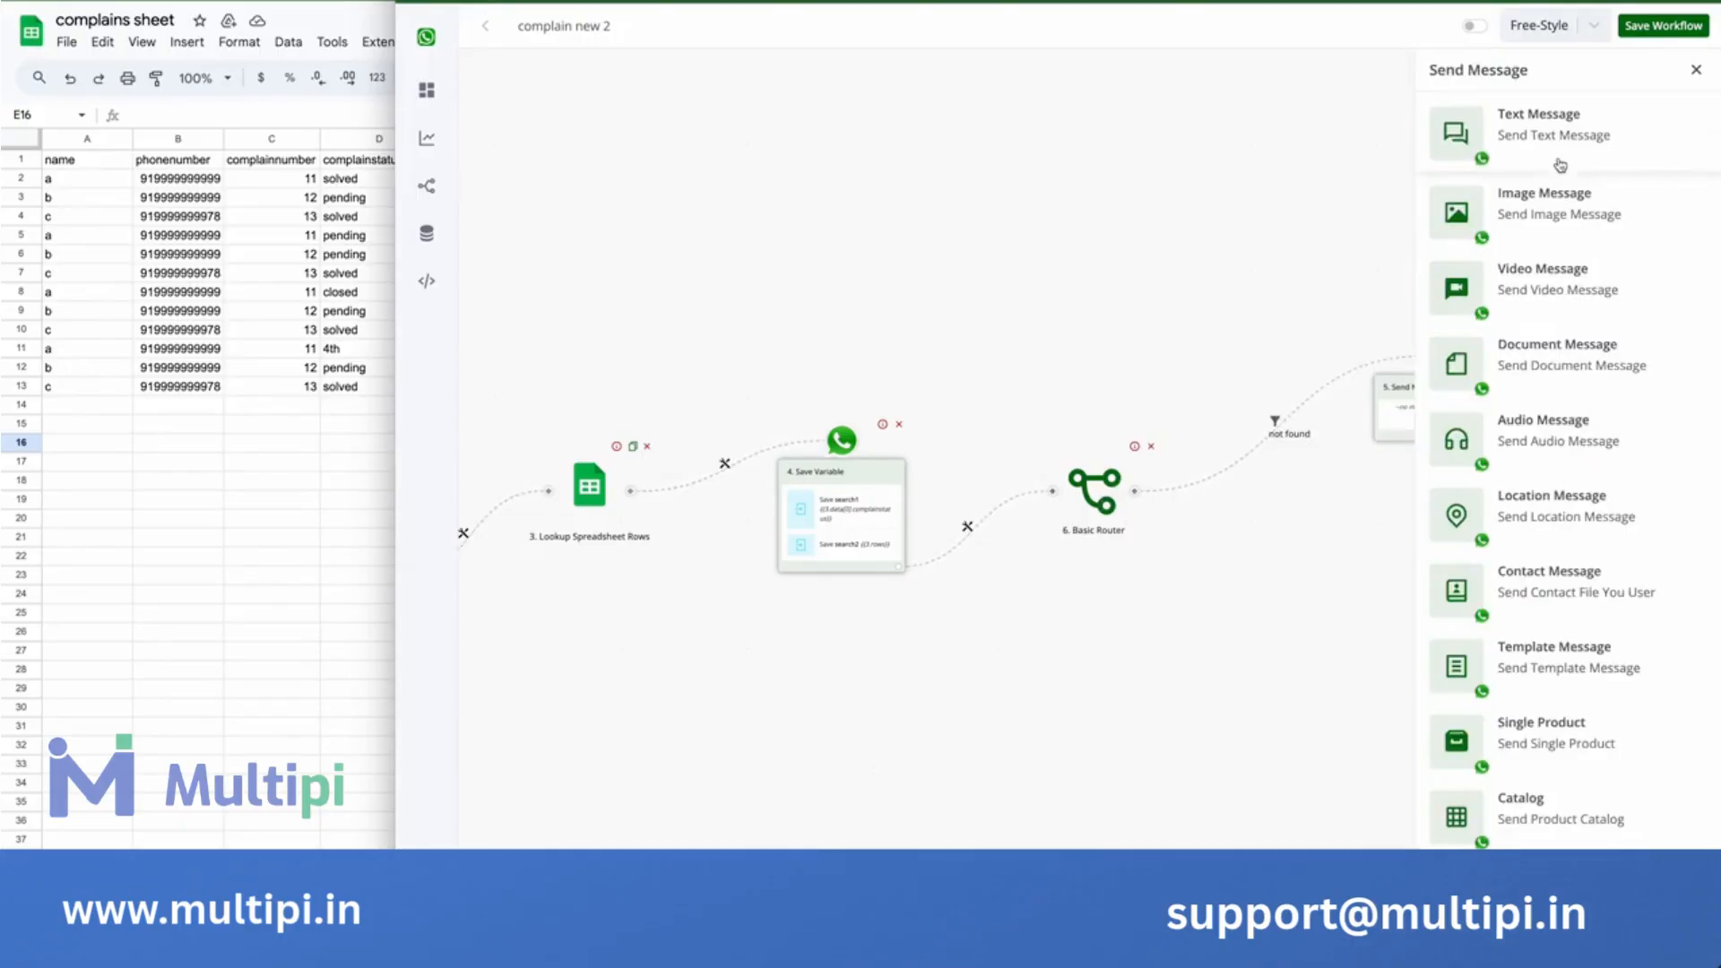
{"action": "left_click", "coordinate": [1544, 131]}
{"action": "left_click", "coordinate": [1522, 219]}
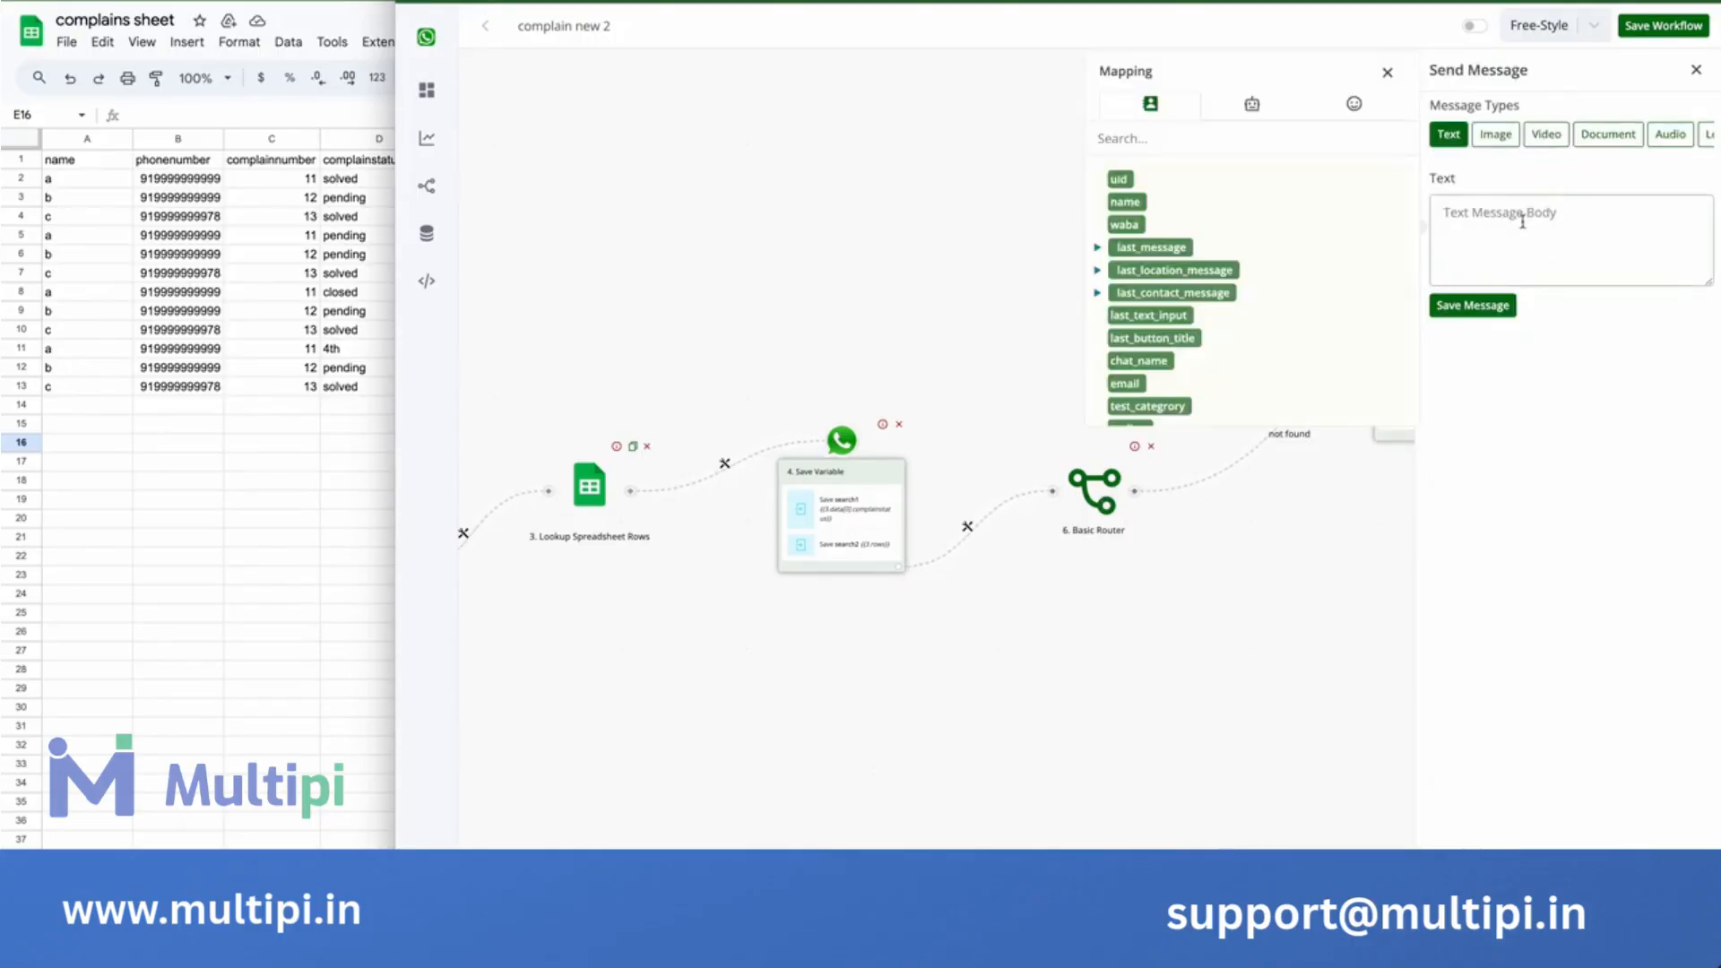
{"action": "type", "text": "Ki"}
{"action": "left_click", "coordinate": [1473, 305]}
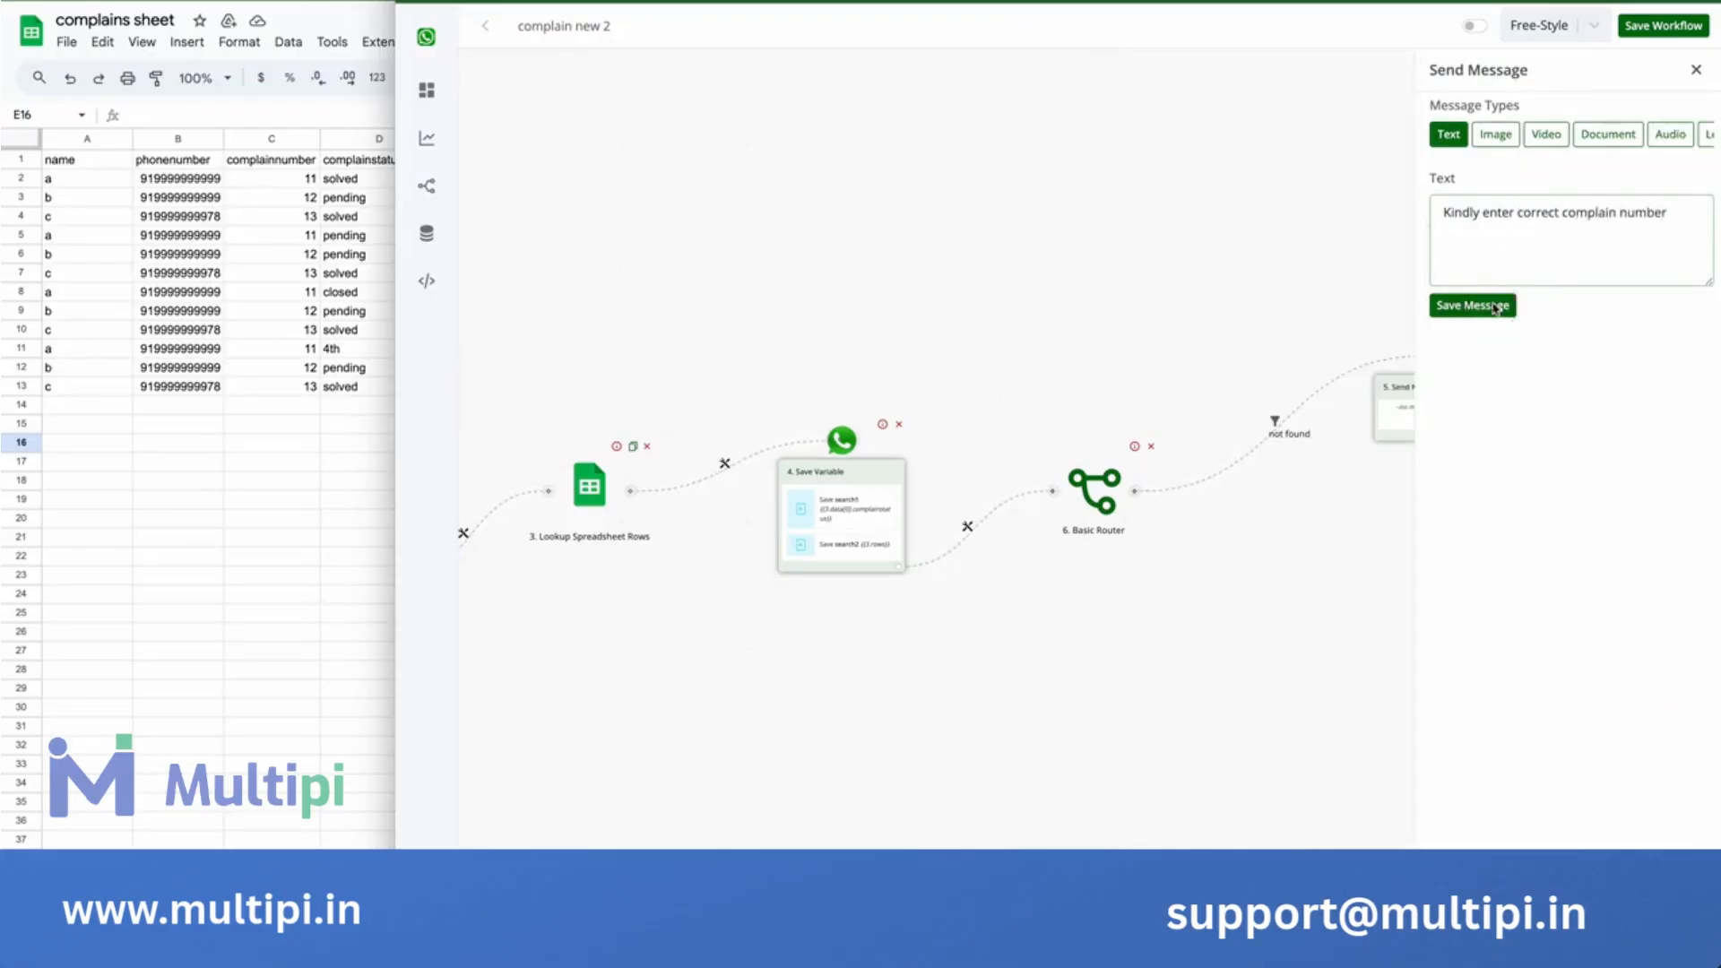
Add a Goto action after the not found text message that routes back to step 2. Send Question.
{"action": "left_click", "coordinate": [1494, 437]}
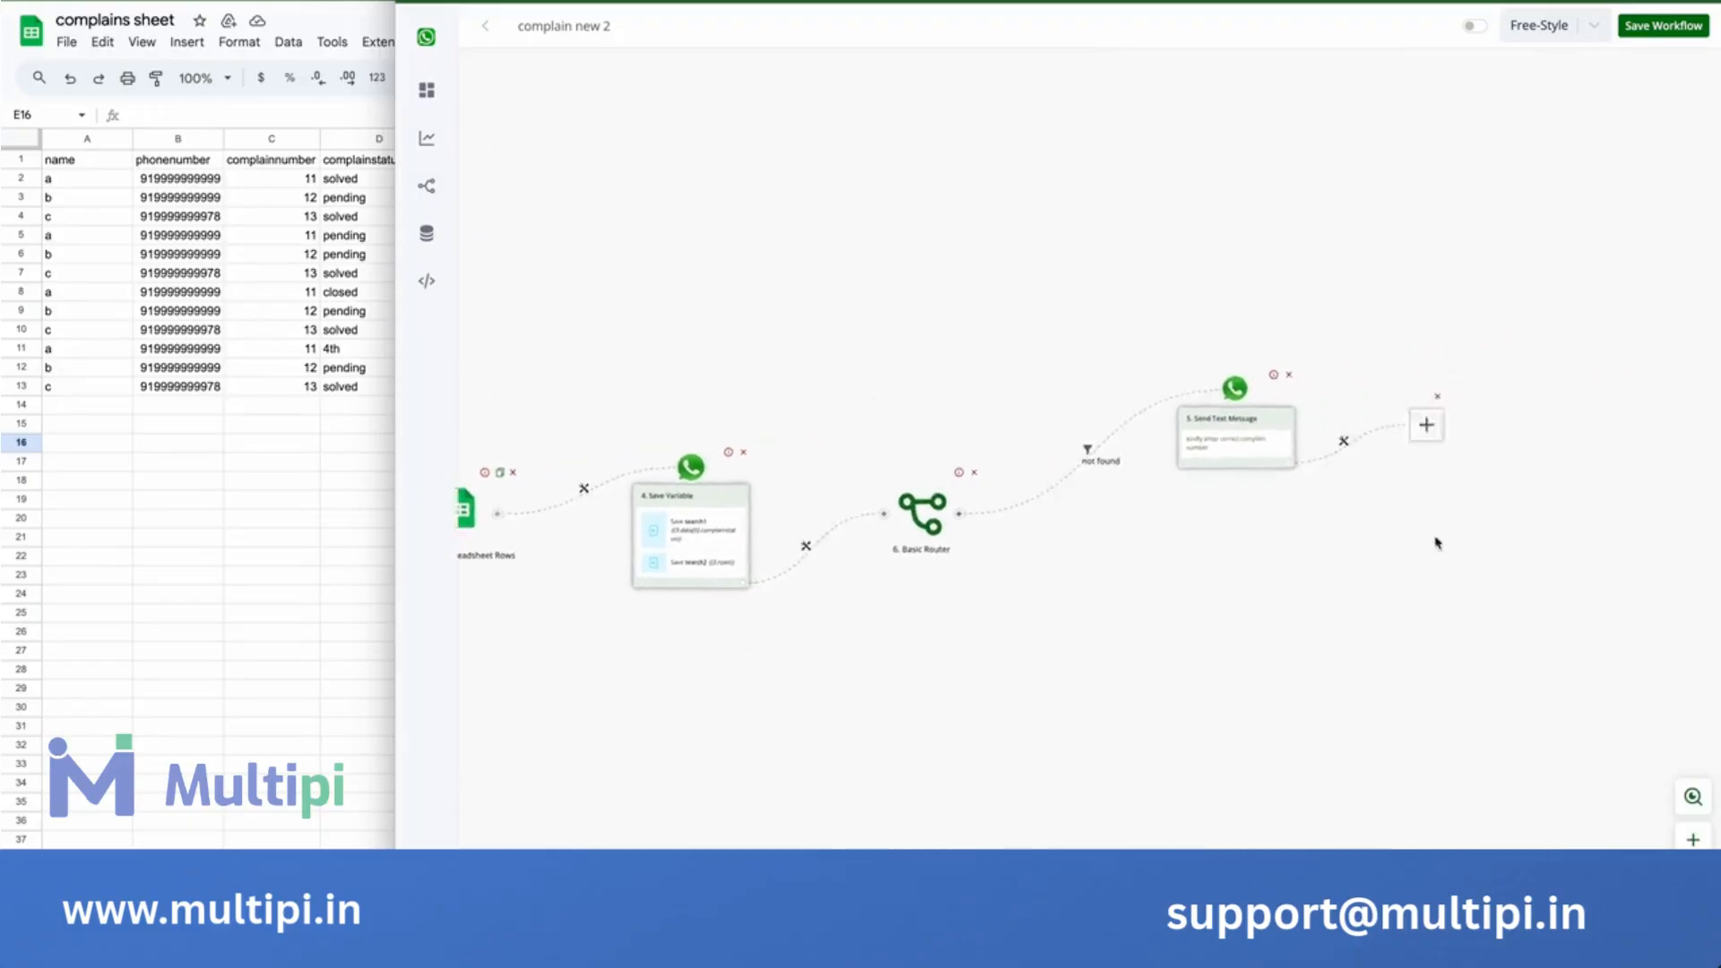
{"action": "left_click_drag", "start_coordinate": [1170, 750], "coordinate": [1595, 740]}
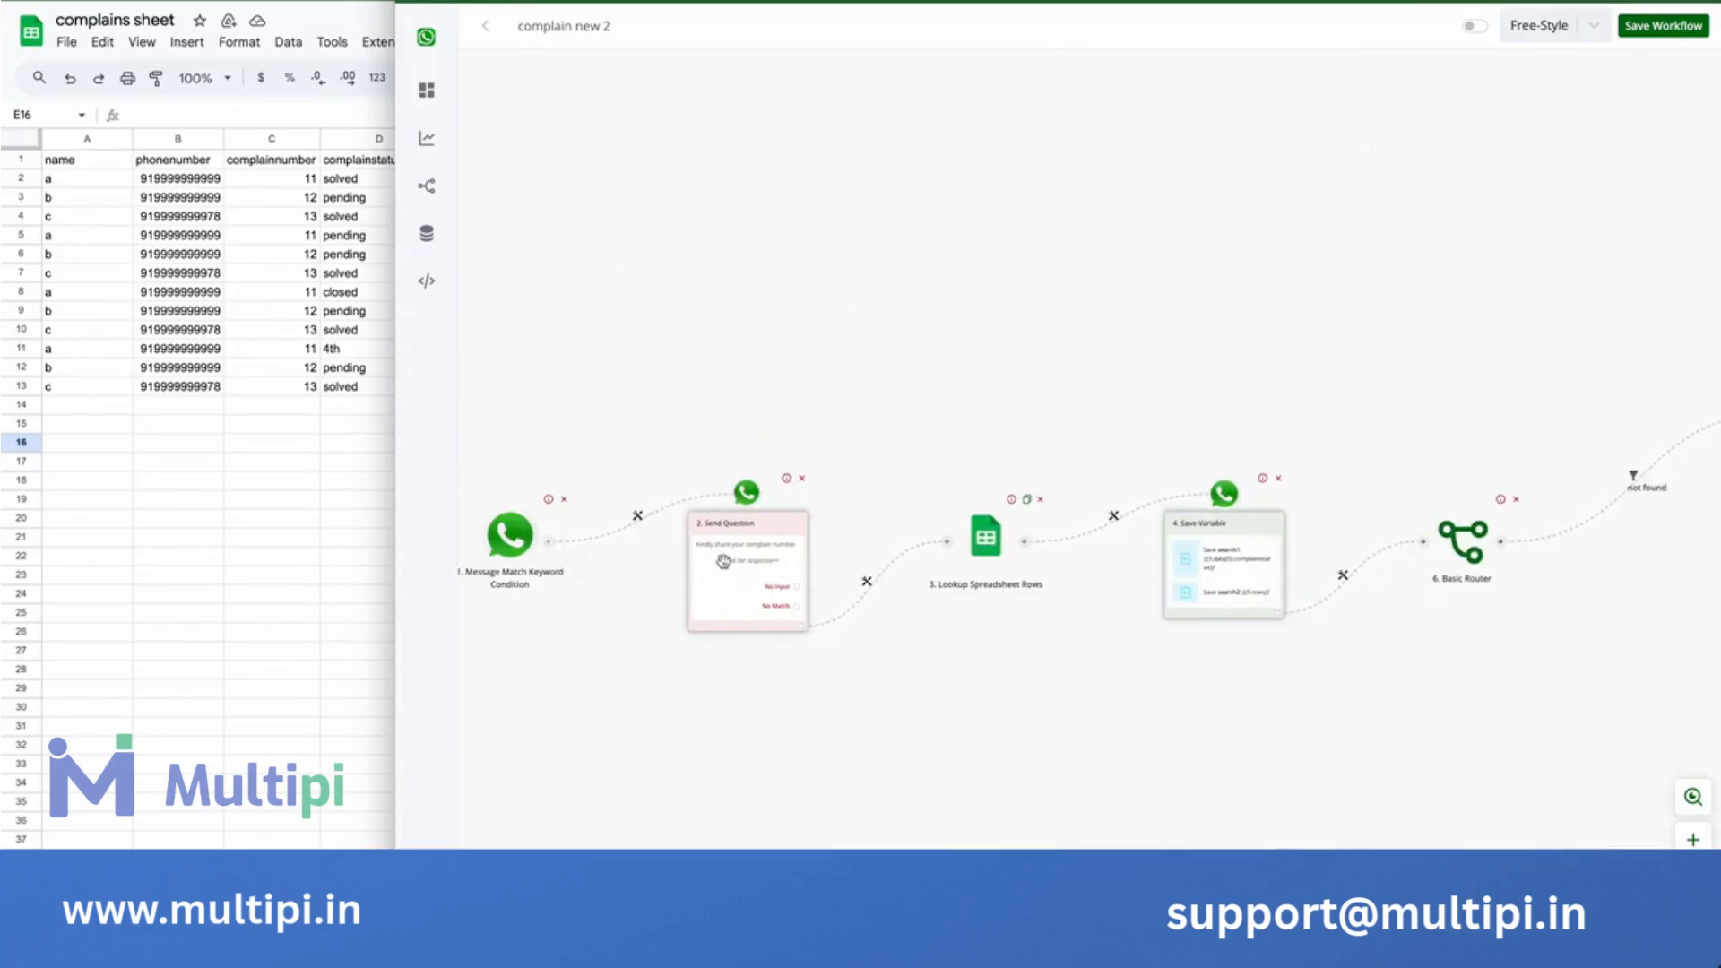
{"action": "left_click_drag", "start_coordinate": [1188, 726], "coordinate": [580, 692]}
{"action": "left_click", "coordinate": [1376, 416]}
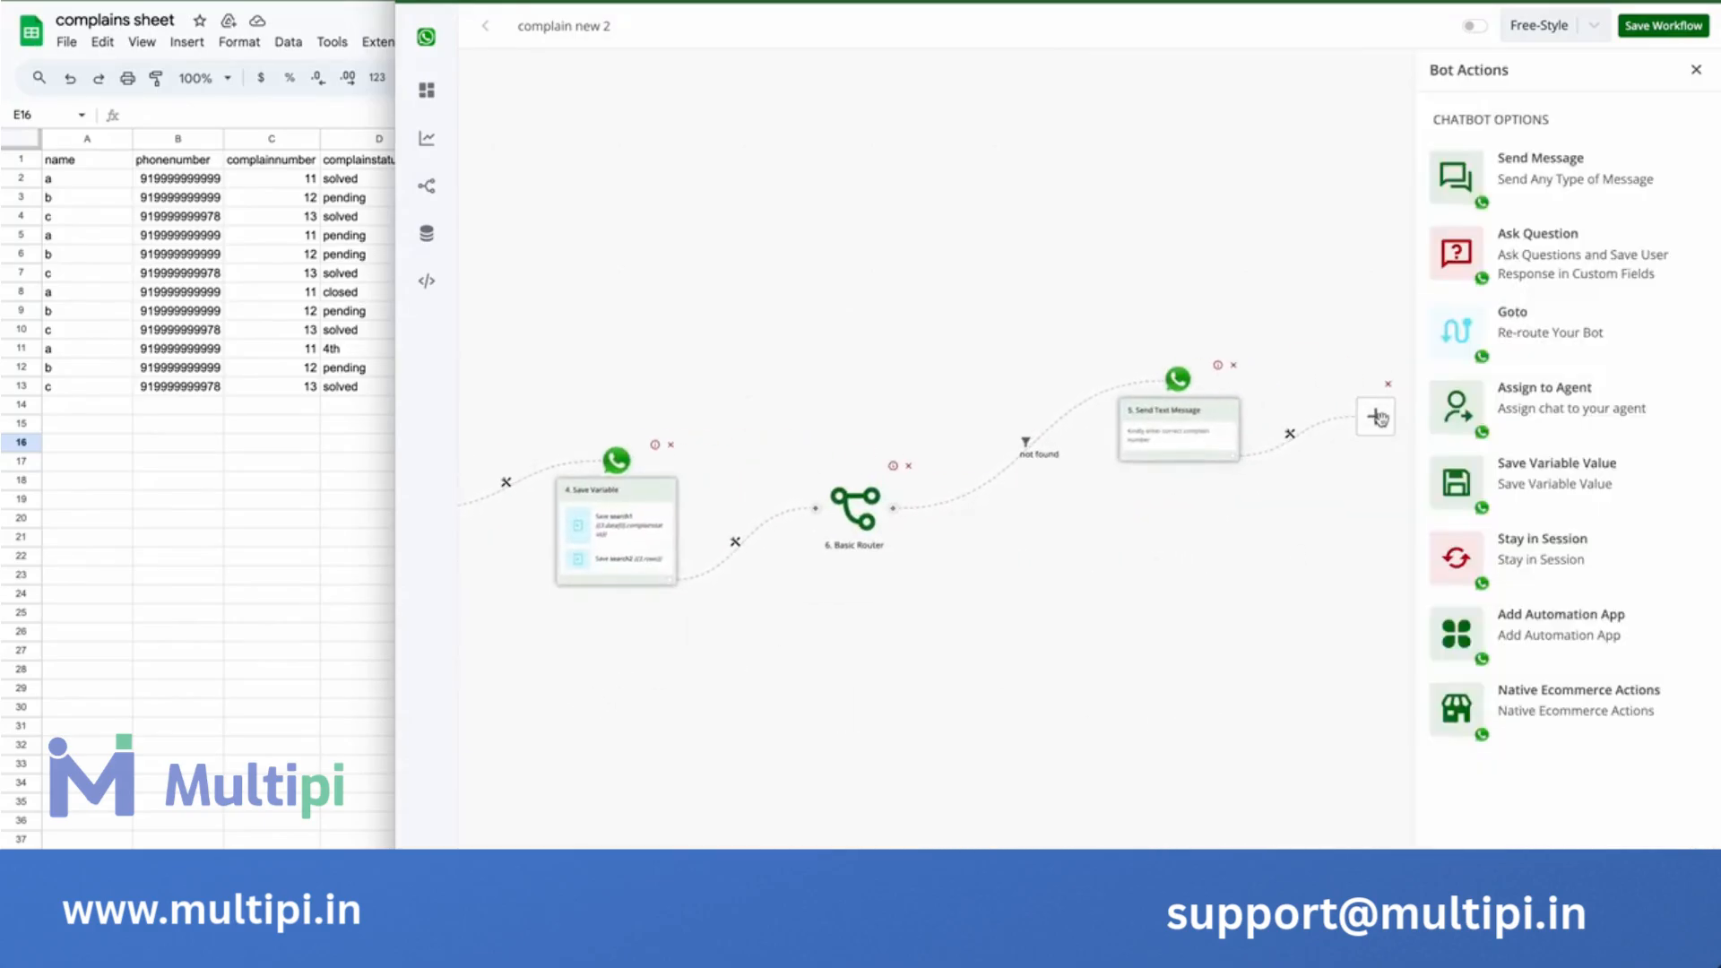
{"action": "left_click", "coordinate": [1546, 327]}
{"action": "left_click", "coordinate": [1562, 221]}
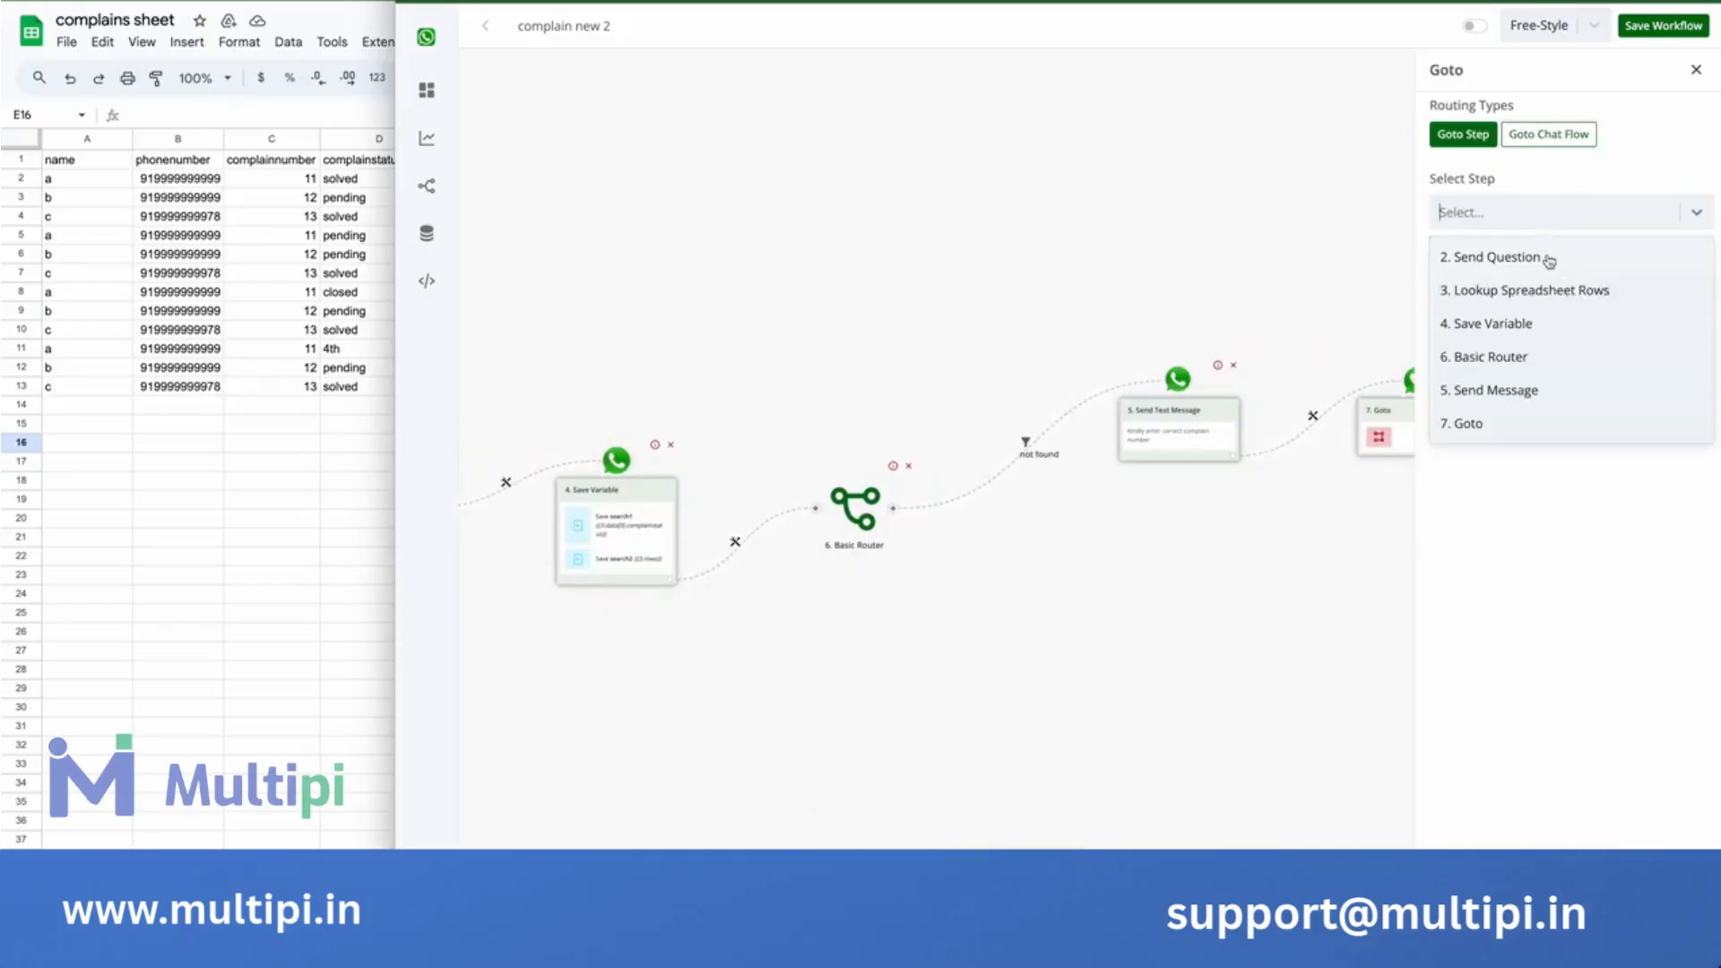
{"action": "left_click", "coordinate": [1546, 258]}
{"action": "left_click", "coordinate": [1481, 252]}
Replace the not found branch's message text with "Complain number Not Found." and save the message.
{"action": "left_click_drag", "start_coordinate": [1249, 608], "coordinate": [1659, 615]}
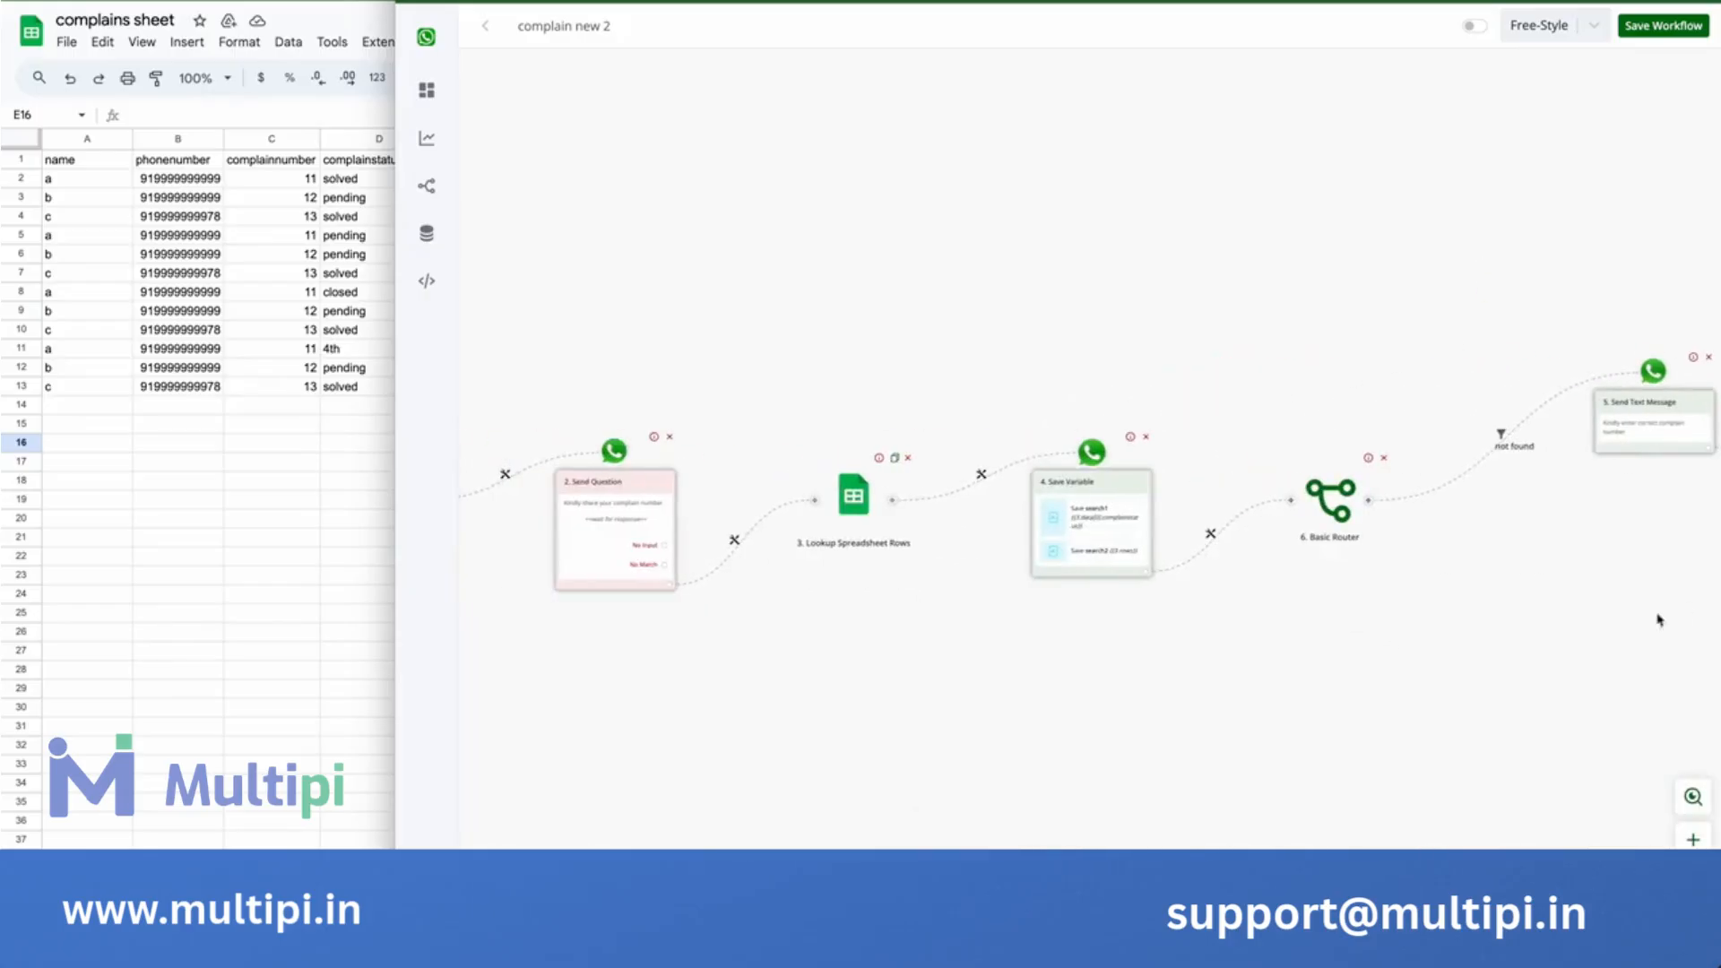
{"action": "left_click_drag", "start_coordinate": [1055, 788], "coordinate": [964, 741]}
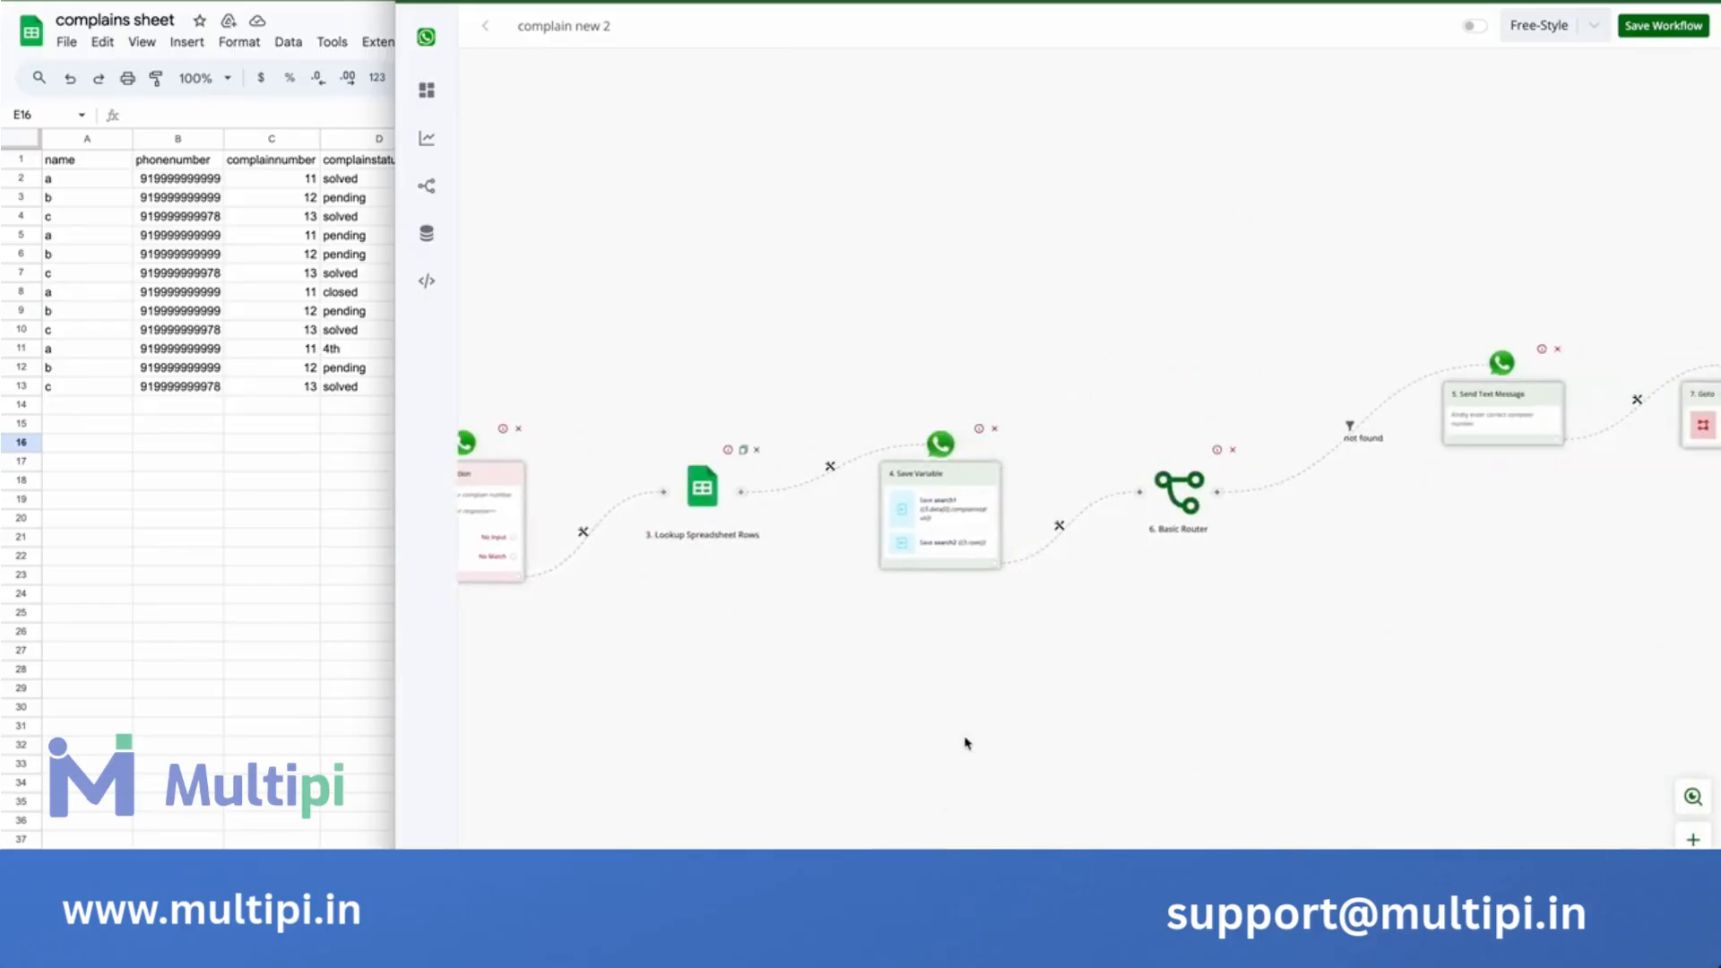
{"action": "left_click_drag", "start_coordinate": [1433, 691], "coordinate": [1016, 691]}
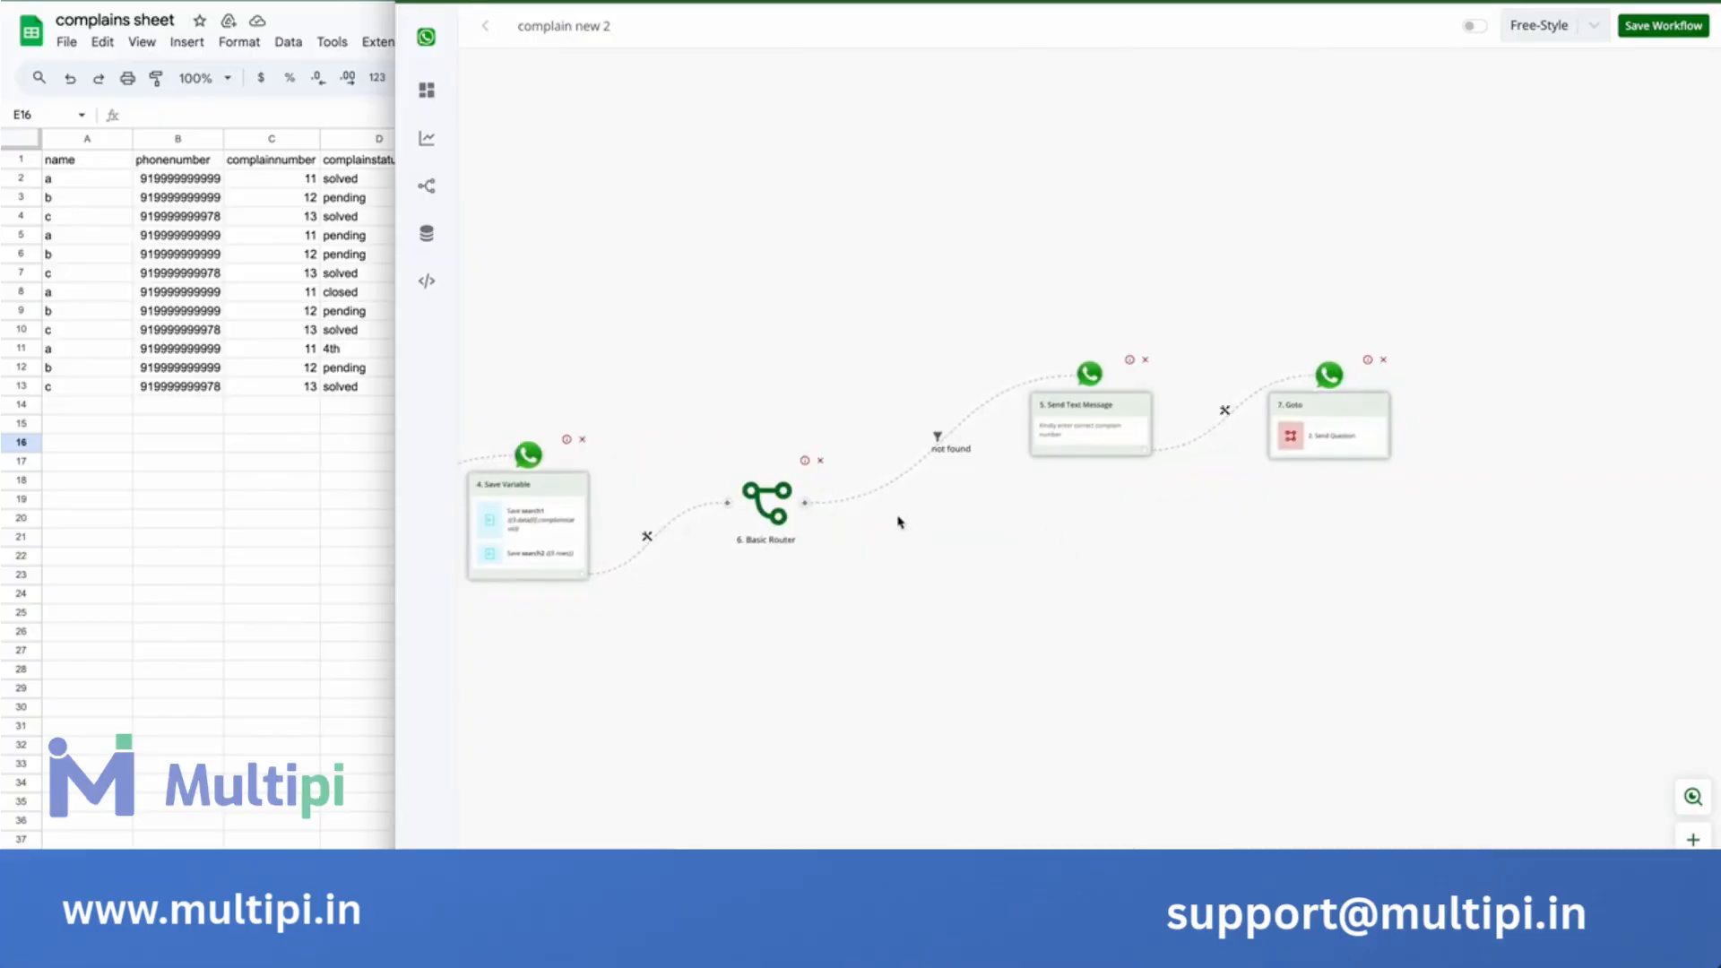
{"action": "left_click", "coordinate": [1087, 436]}
{"action": "left_click", "coordinate": [1502, 227]}
{"action": "triple_click", "coordinate": [1509, 234]}
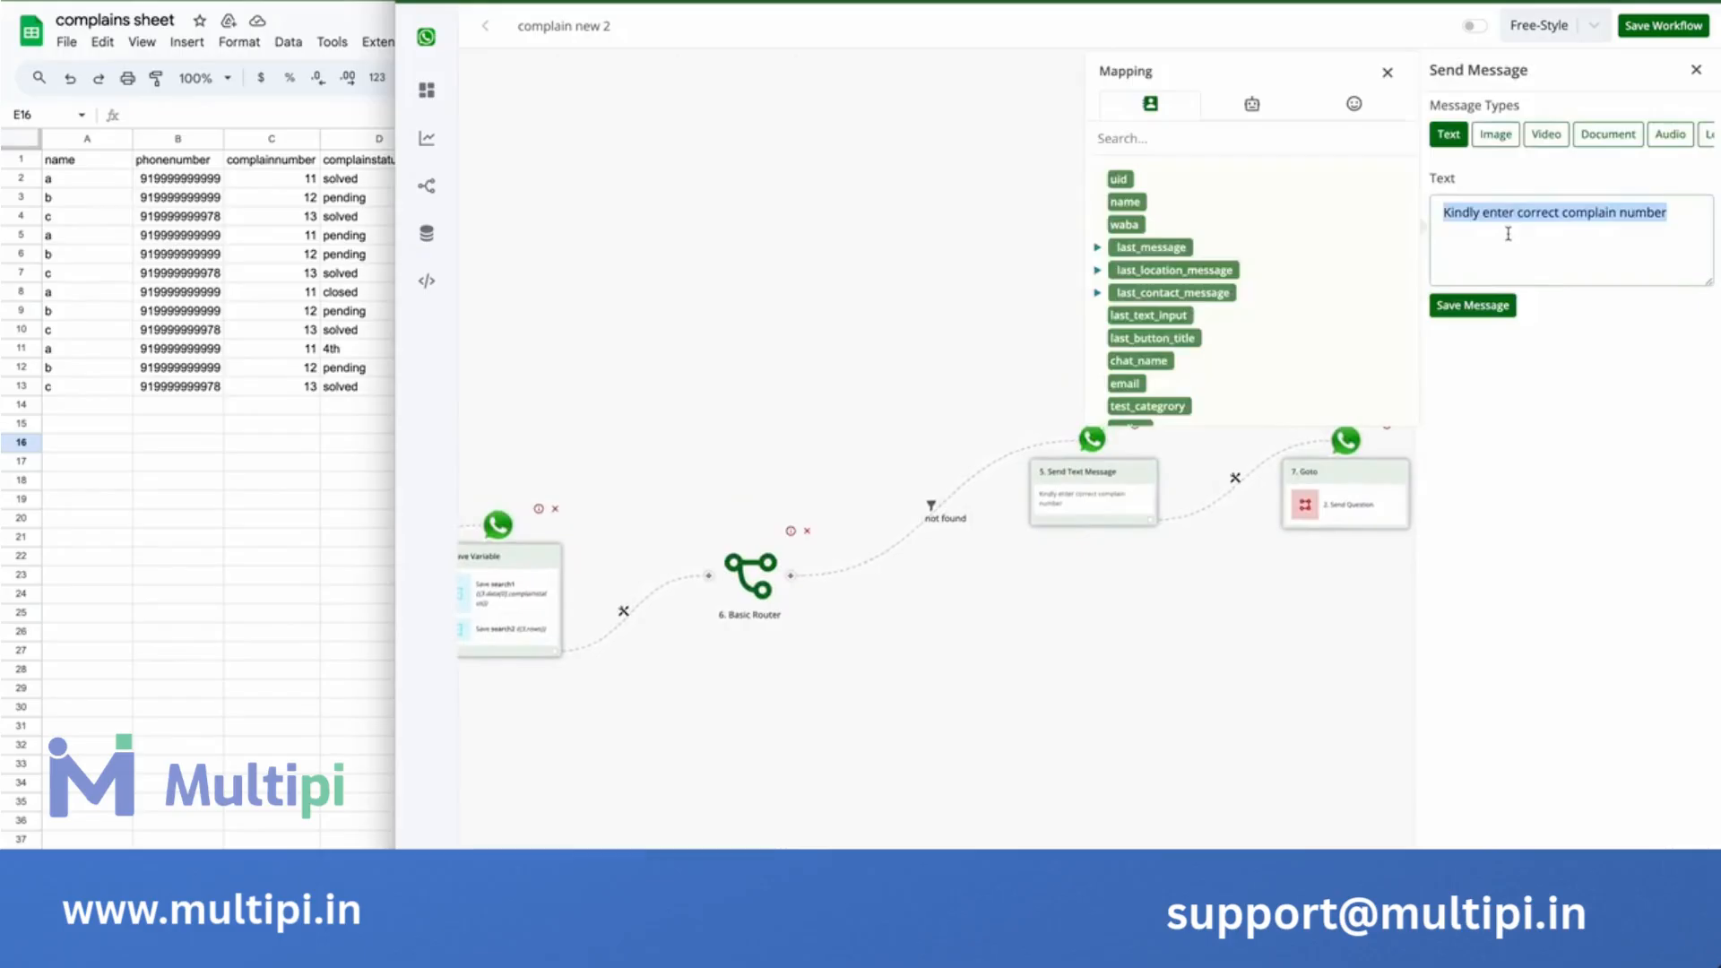
{"action": "key", "text": "BackSpace"}
{"action": "type", "text": "Complain number Not Found."}
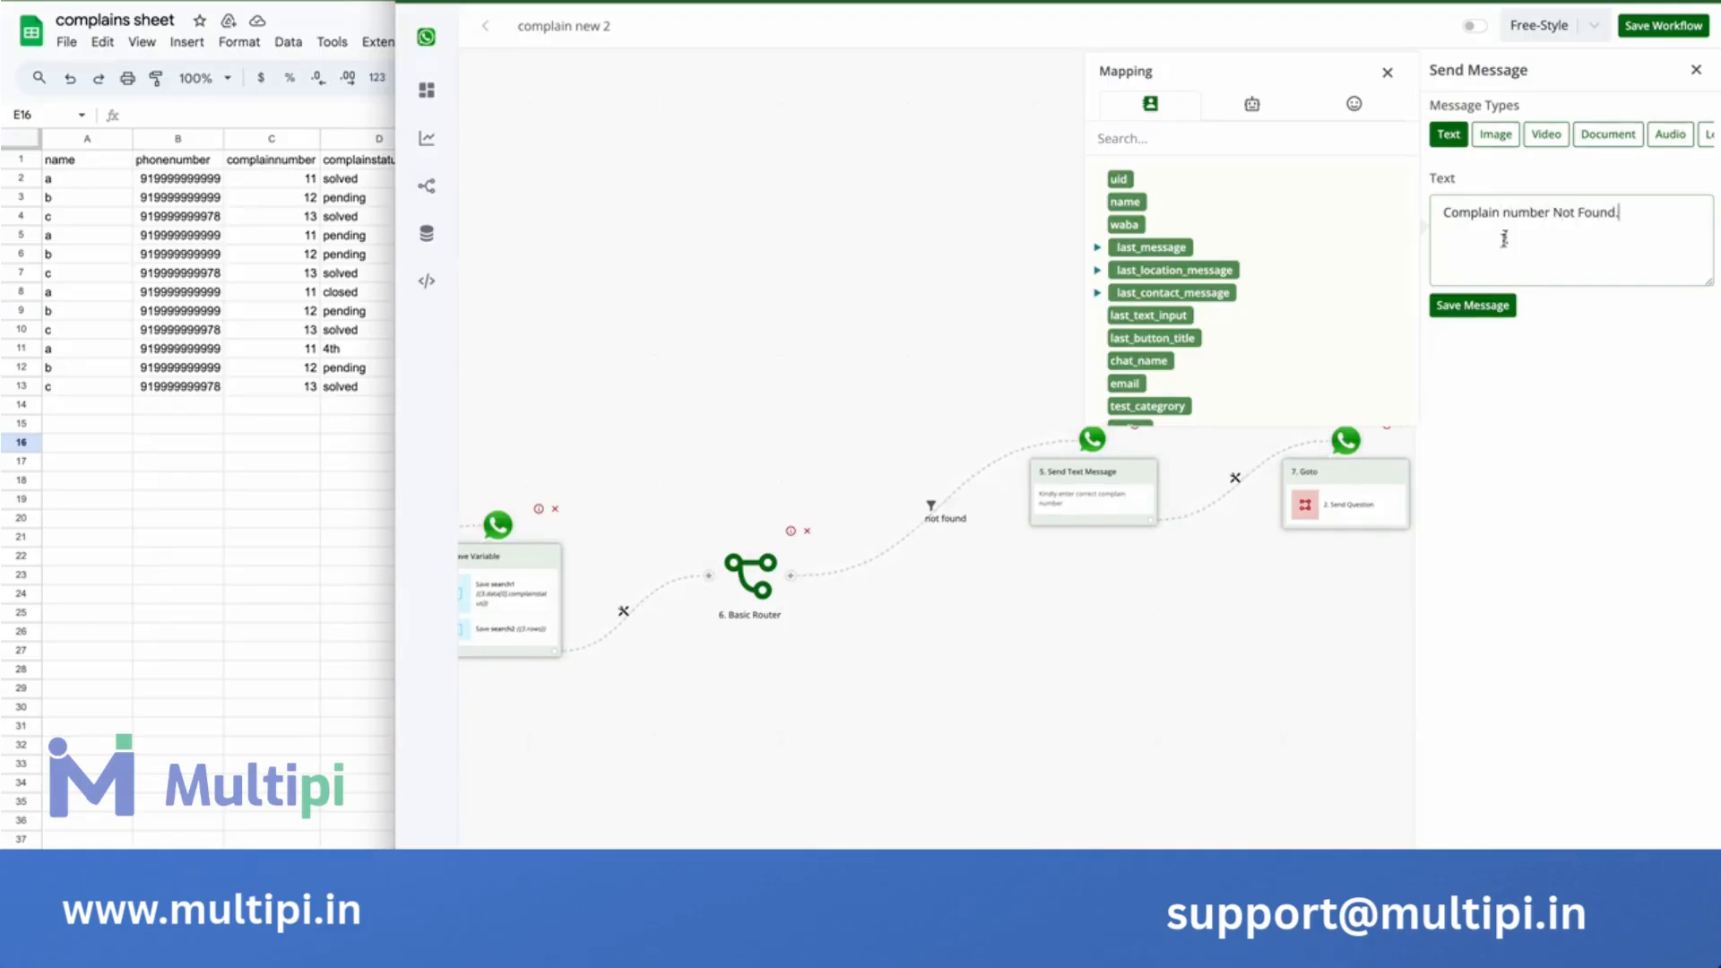
{"action": "left_click", "coordinate": [1492, 306]}
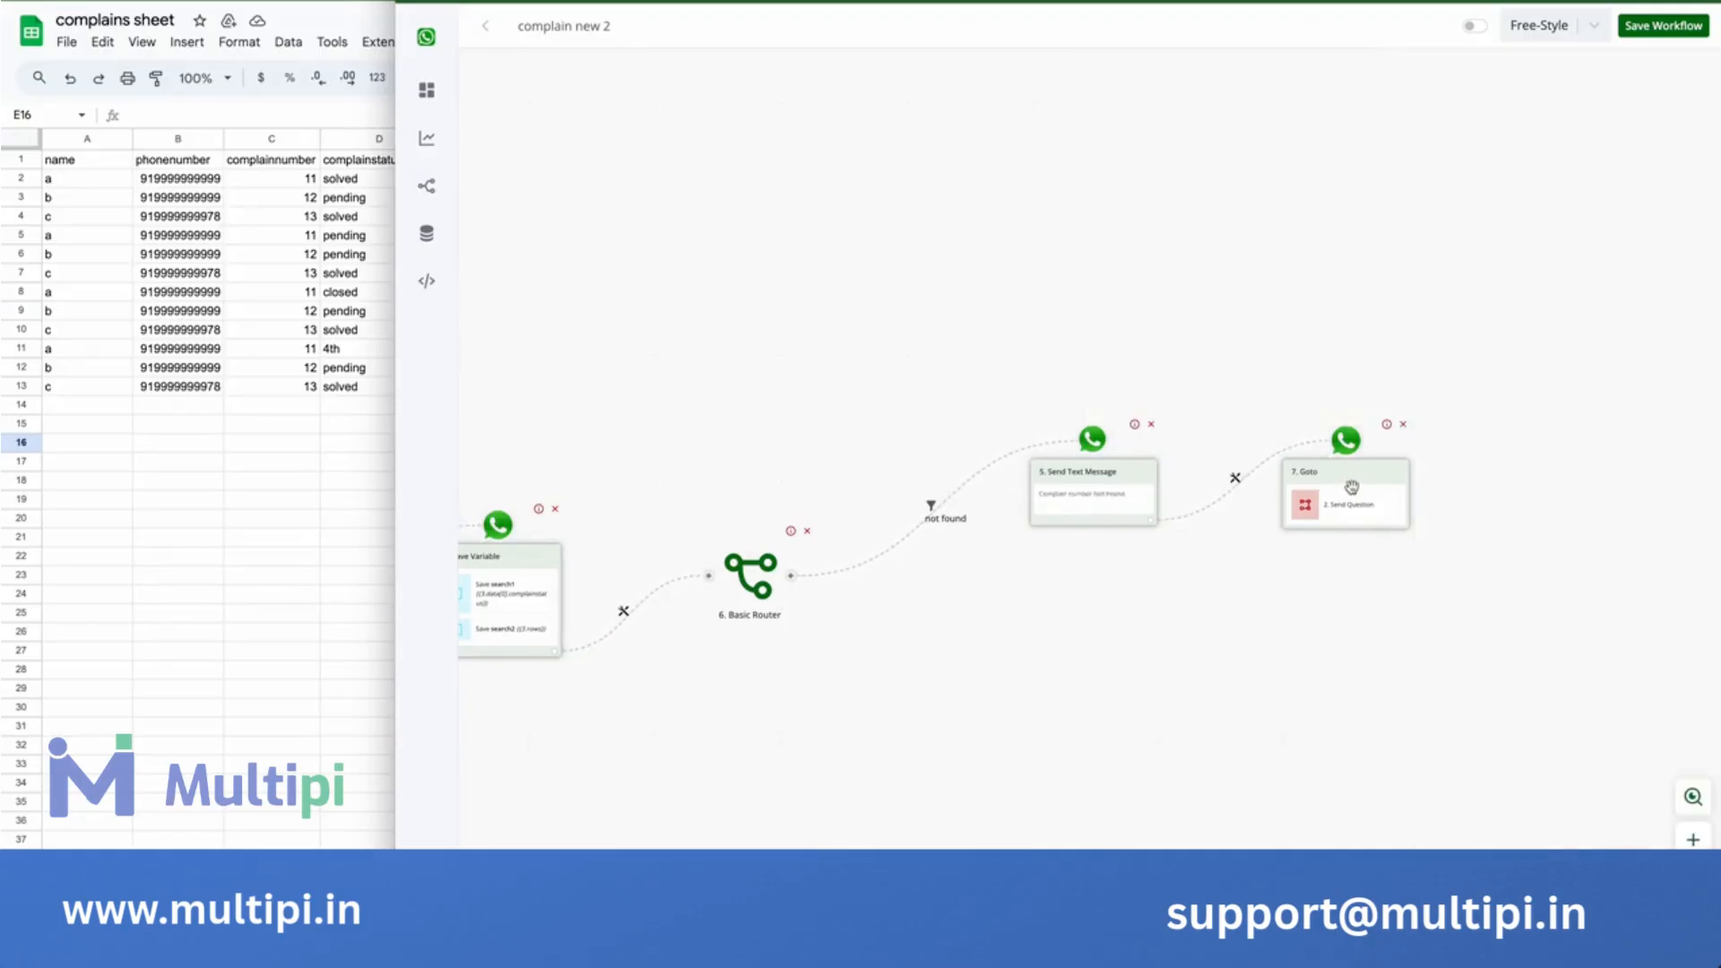
Draw a second branch from the Basic Router to an empty action below the not found branch.
{"action": "scroll", "coordinate": [1065, 604], "scroll_direction": "left", "scroll_amount": 10}
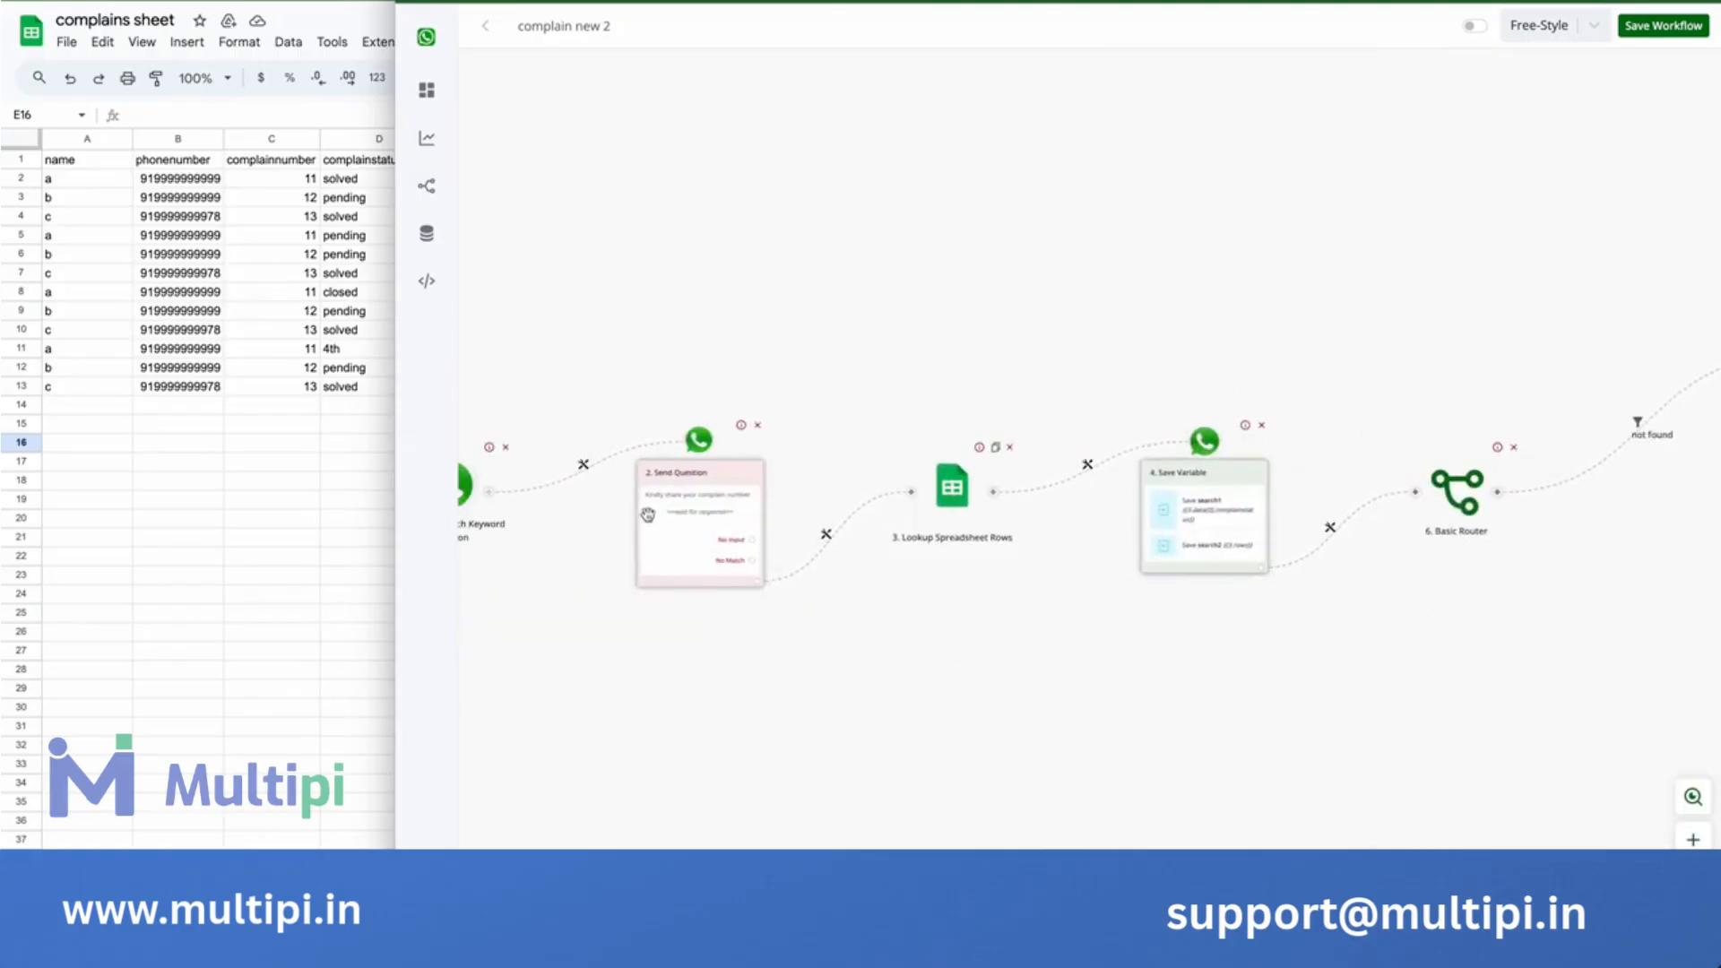
{"action": "left_click_drag", "start_coordinate": [1594, 602], "coordinate": [1232, 595]}
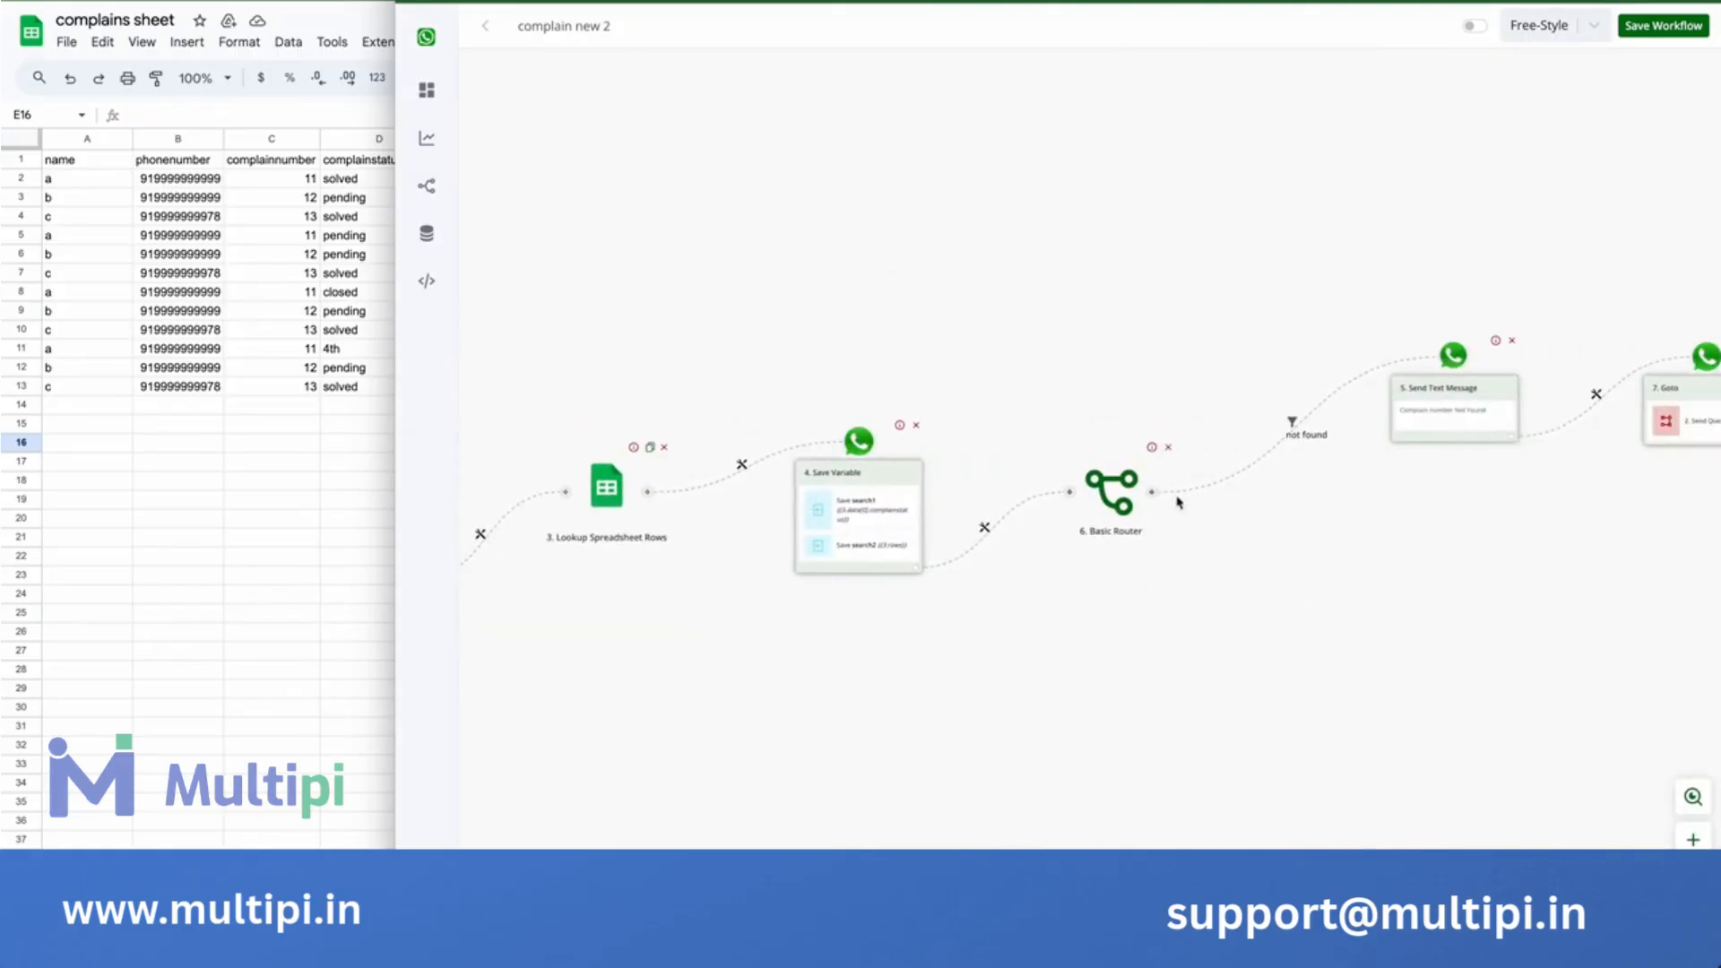
{"action": "left_click_drag", "start_coordinate": [1406, 506], "coordinate": [1139, 504]}
{"action": "left_click_drag", "start_coordinate": [1049, 479], "coordinate": [1210, 649]}
Set up a filter on the router's second branch with the label "found" and add its first condition.
{"action": "left_click", "coordinate": [1032, 567]}
{"action": "left_click", "coordinate": [1058, 583]}
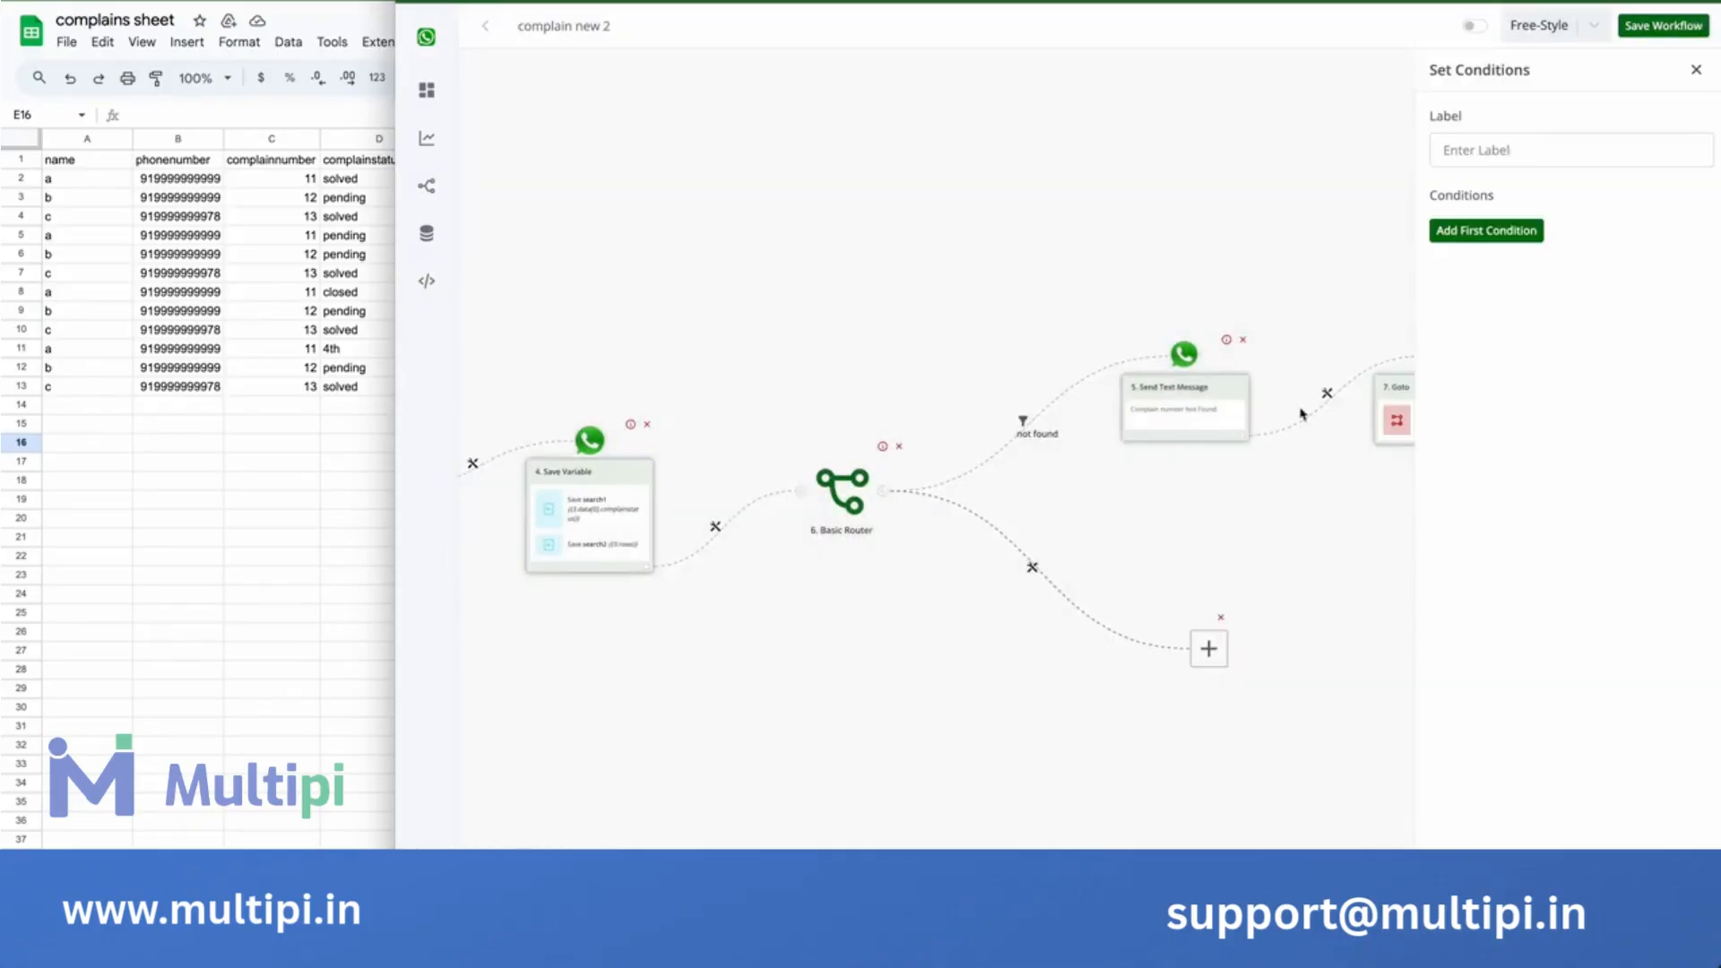
{"action": "left_click", "coordinate": [1519, 150]}
{"action": "type", "text": "found"}
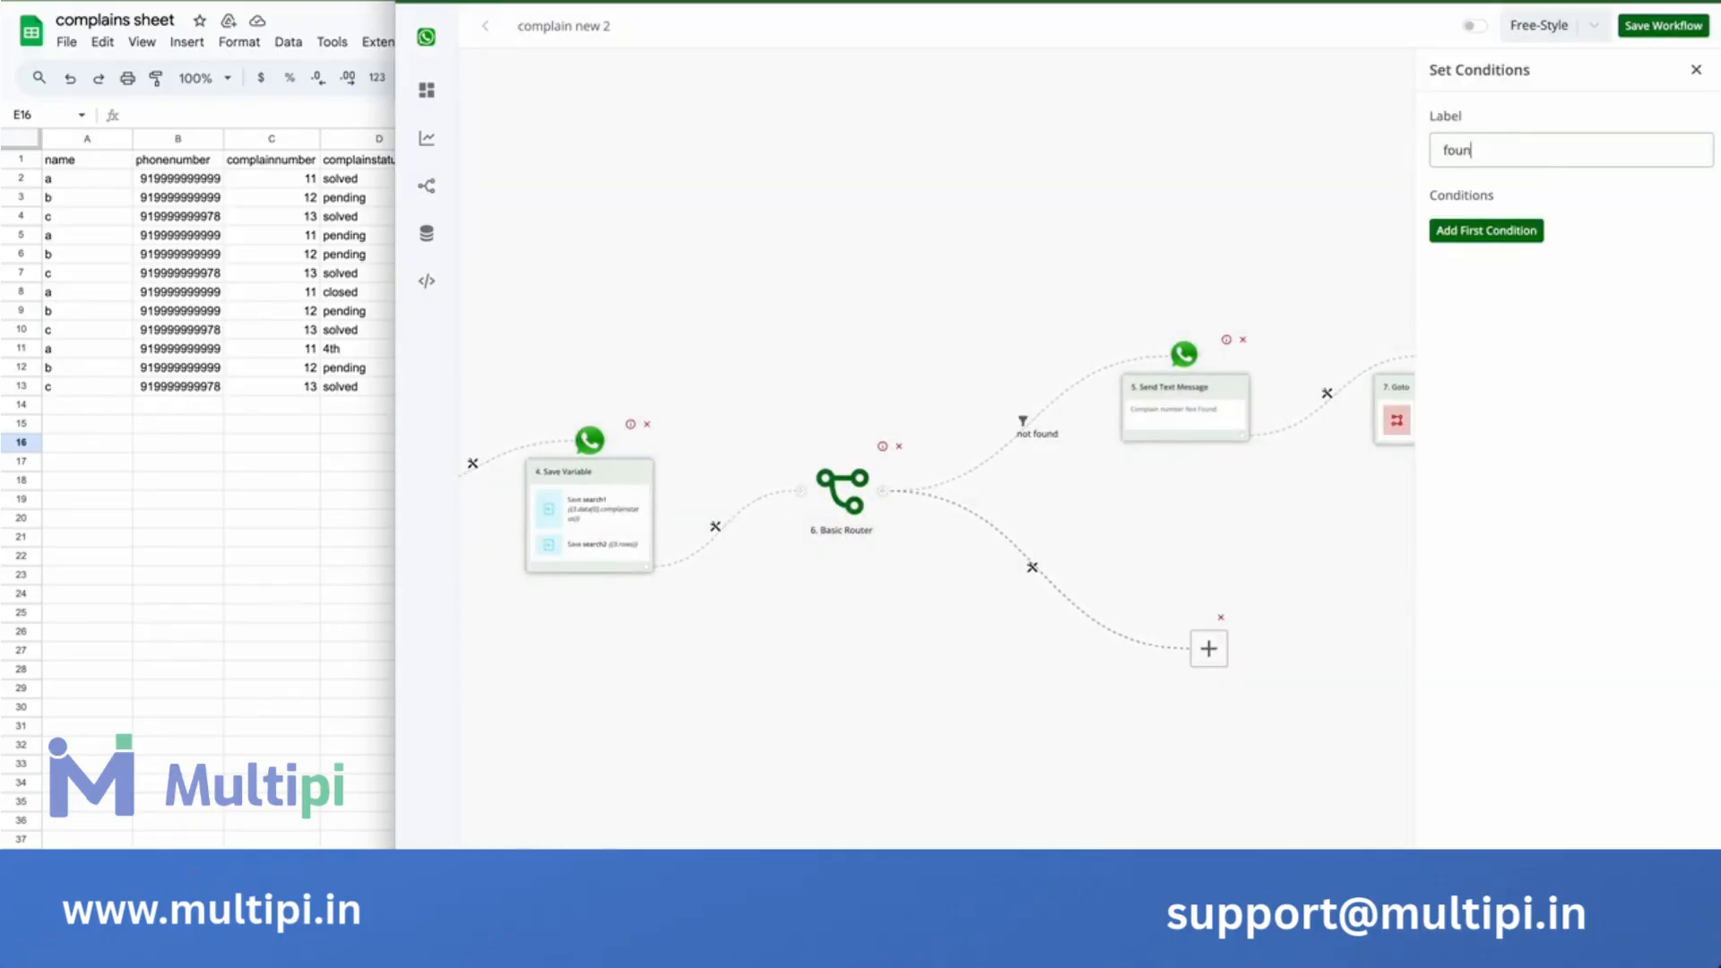
{"action": "left_click", "coordinate": [1508, 230]}
Map the bot field search2 as the input of the found filter's first condition, keeping a single {{BTF.search2}} entry.
{"action": "left_click", "coordinate": [1515, 240]}
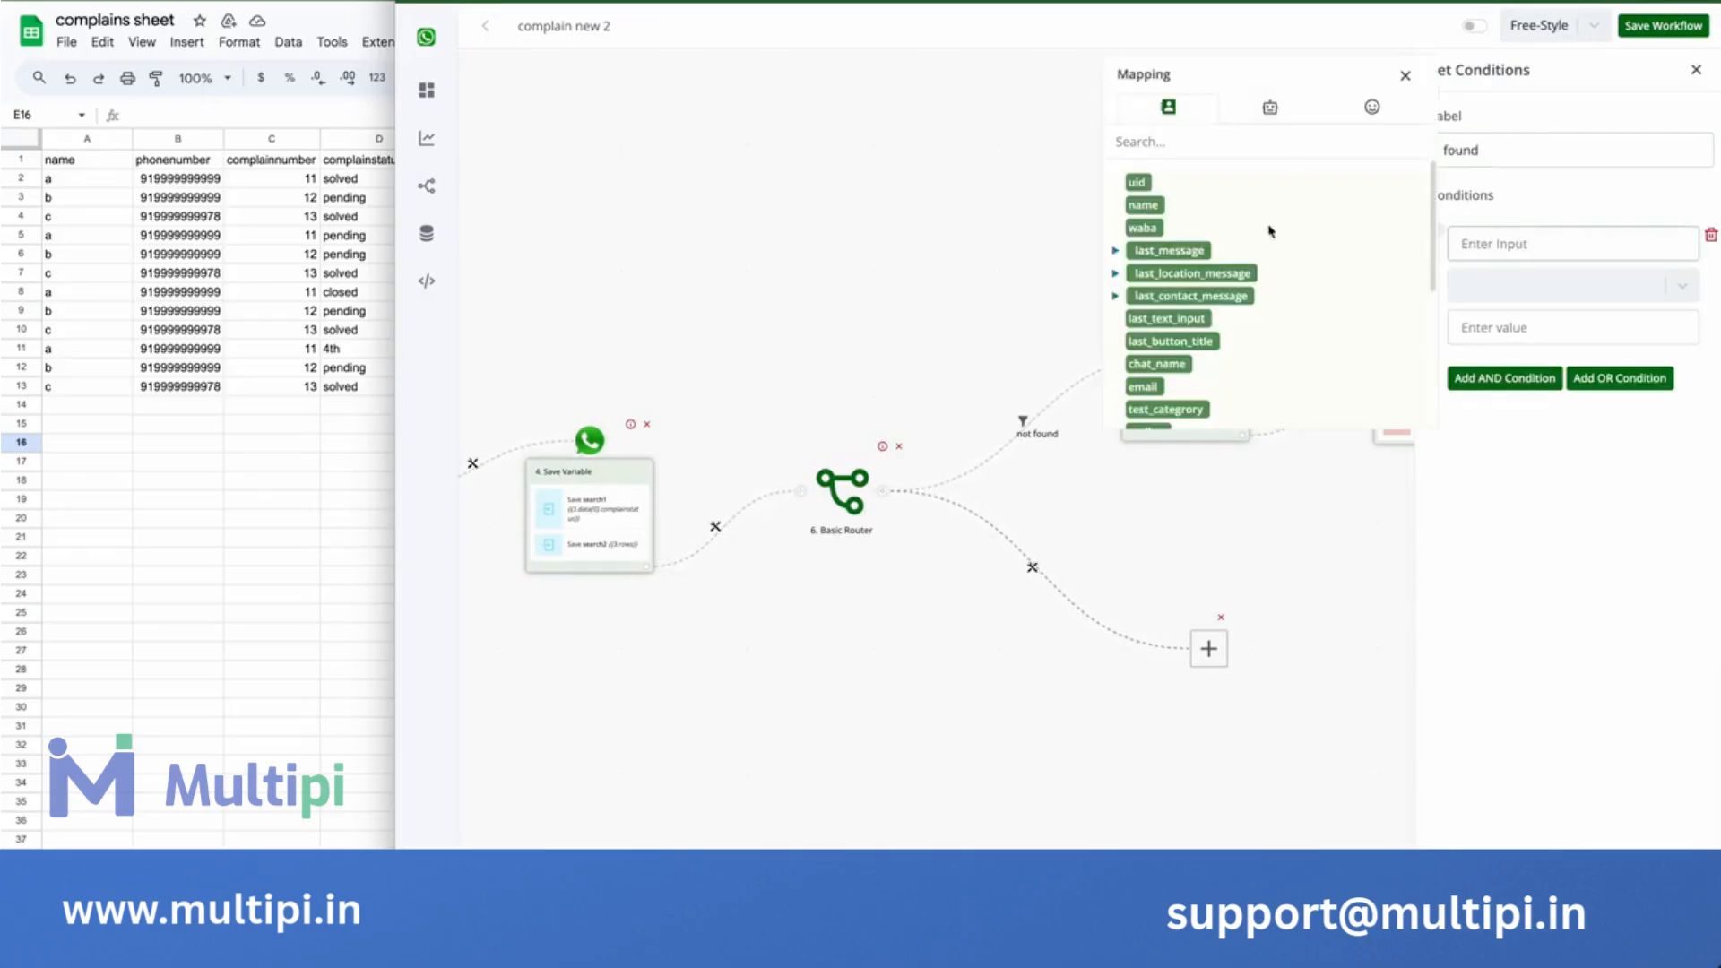
{"action": "left_click", "coordinate": [1270, 107]}
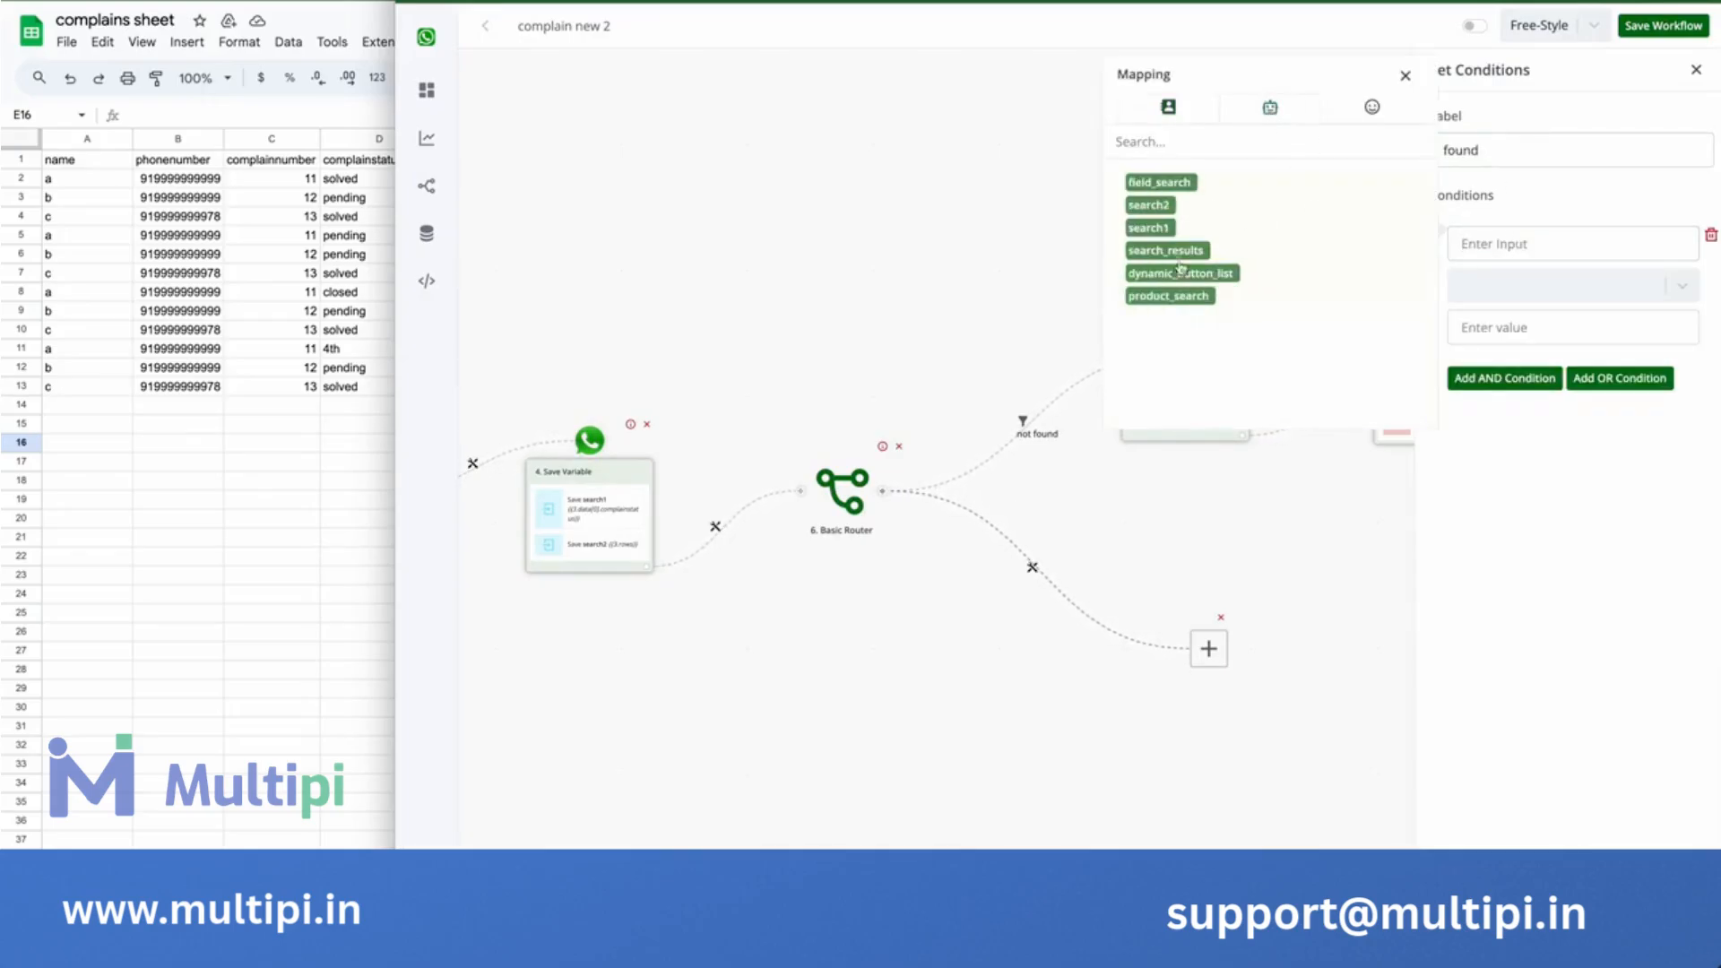
{"action": "left_click", "coordinate": [1160, 212]}
{"action": "left_click", "coordinate": [1160, 211]}
{"action": "left_click_drag", "start_coordinate": [1552, 243], "coordinate": [1645, 243]}
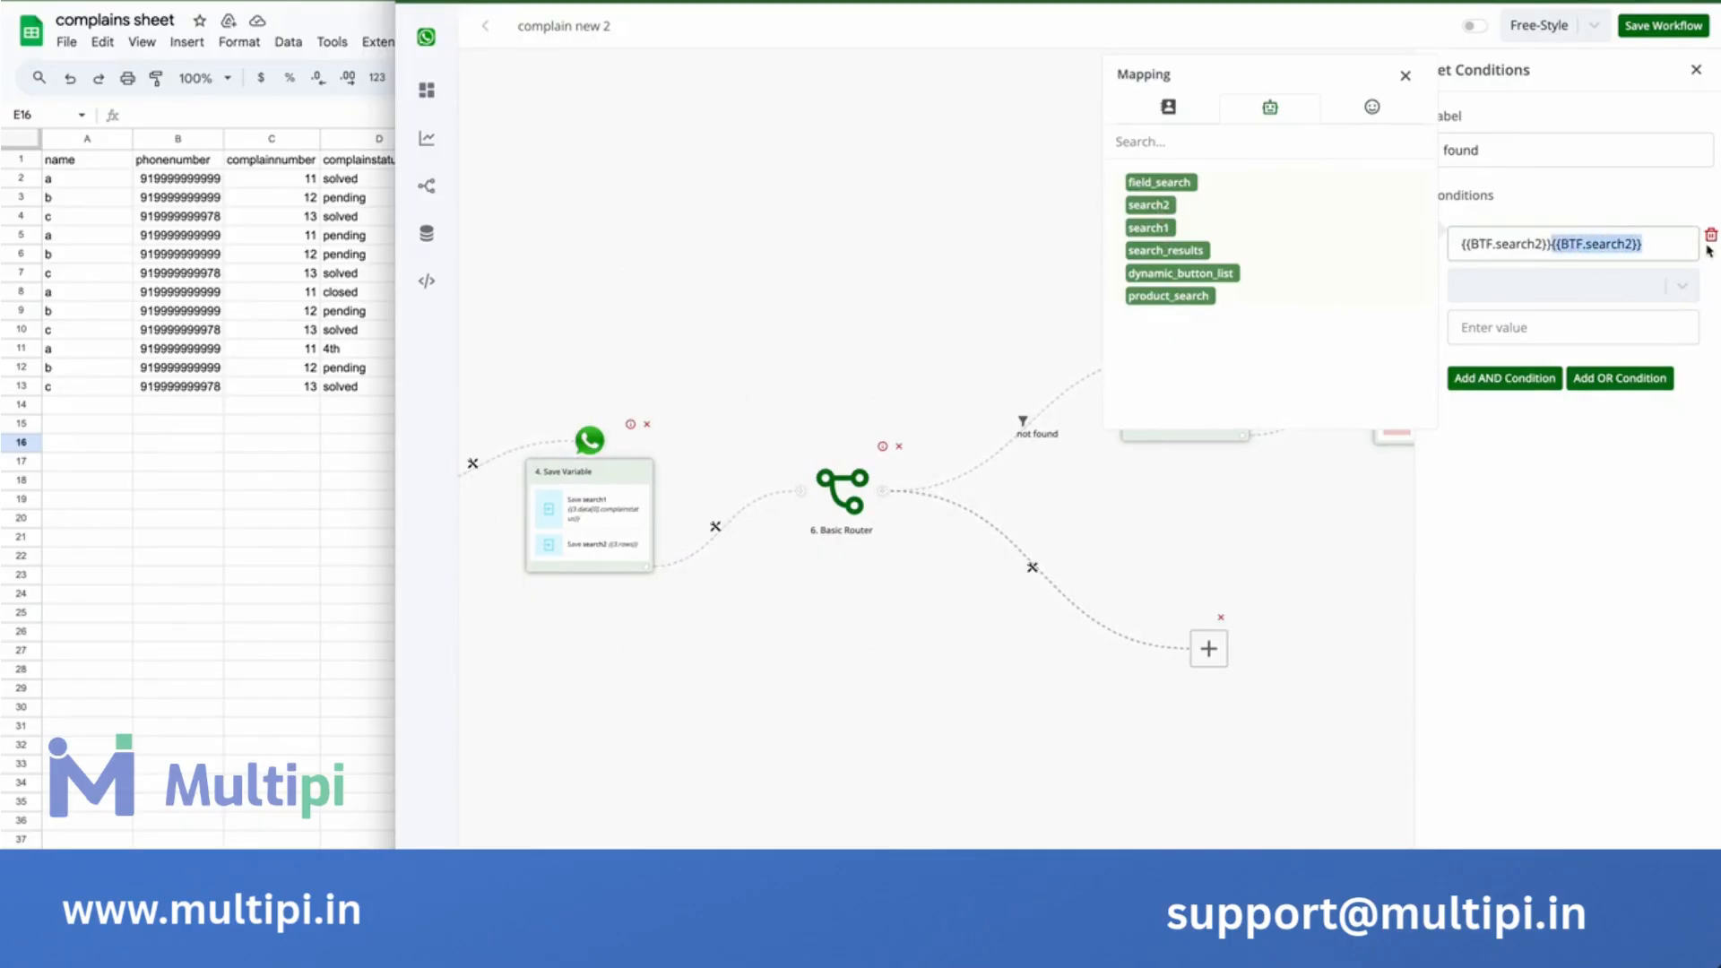
{"action": "key", "text": "BackSpace"}
Set the found condition's comparison to the numeric Not Equals to with the value 0 and close the filter settings.
{"action": "left_click", "coordinate": [1554, 289]}
{"action": "scroll", "coordinate": [1512, 457], "scroll_direction": "down", "scroll_amount": 3}
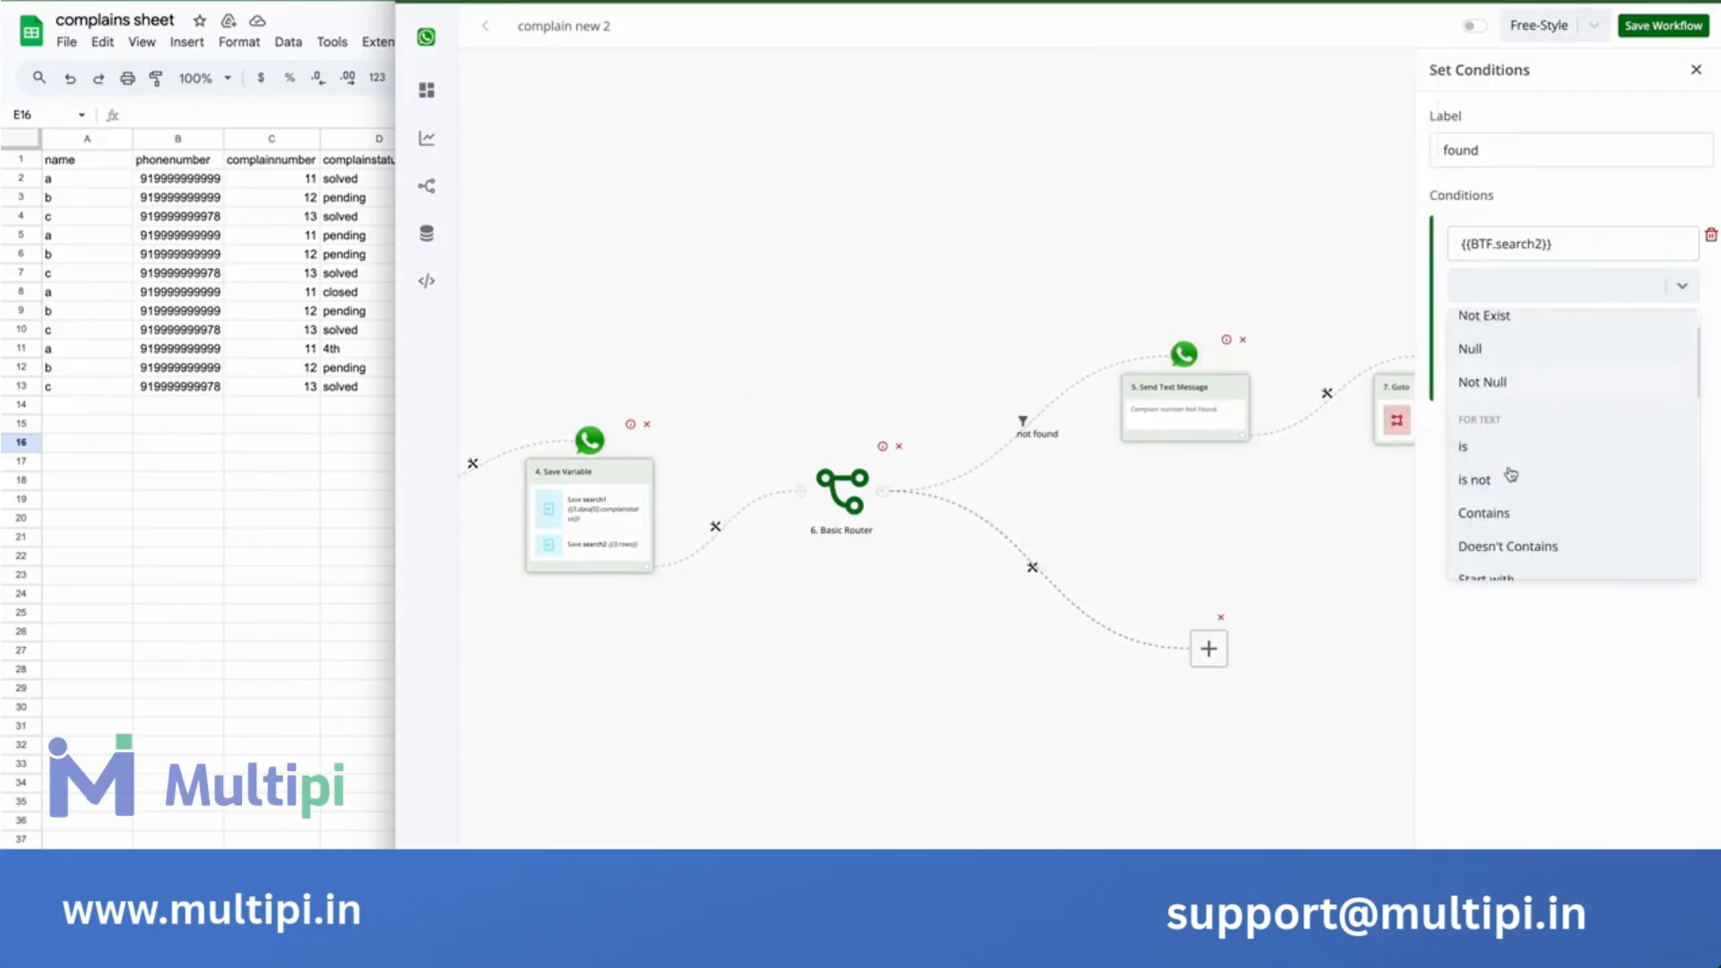
{"action": "scroll", "coordinate": [1513, 433], "scroll_direction": "down", "scroll_amount": 8}
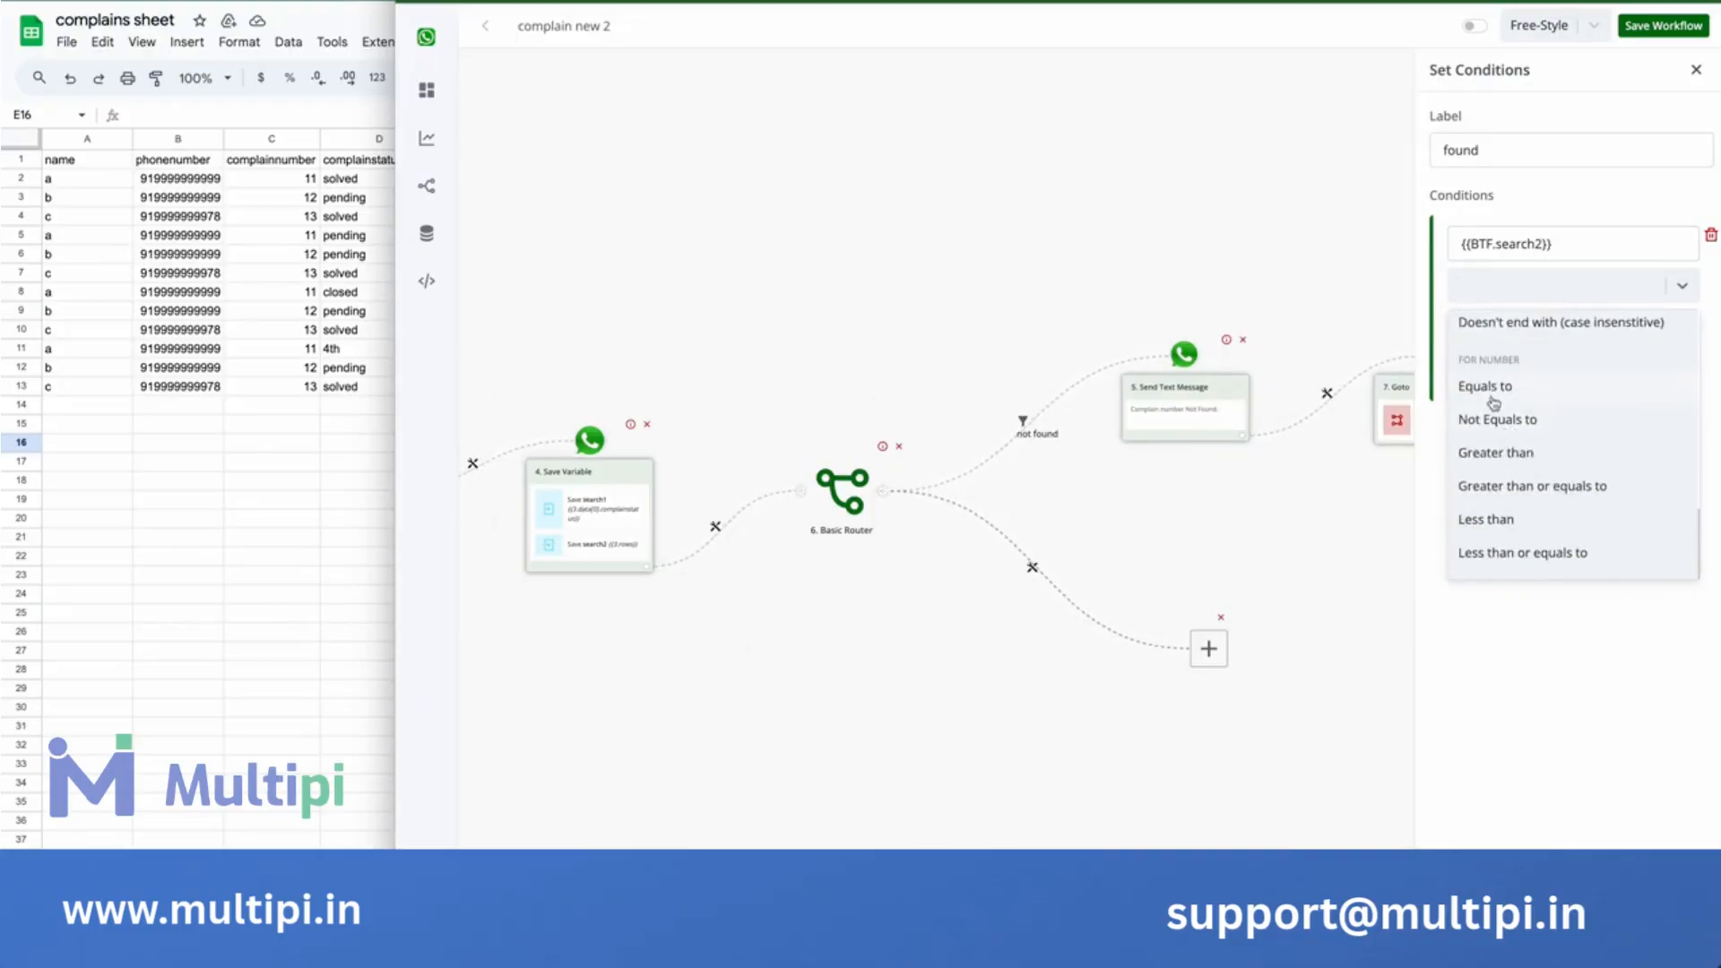
{"action": "left_click", "coordinate": [1504, 419]}
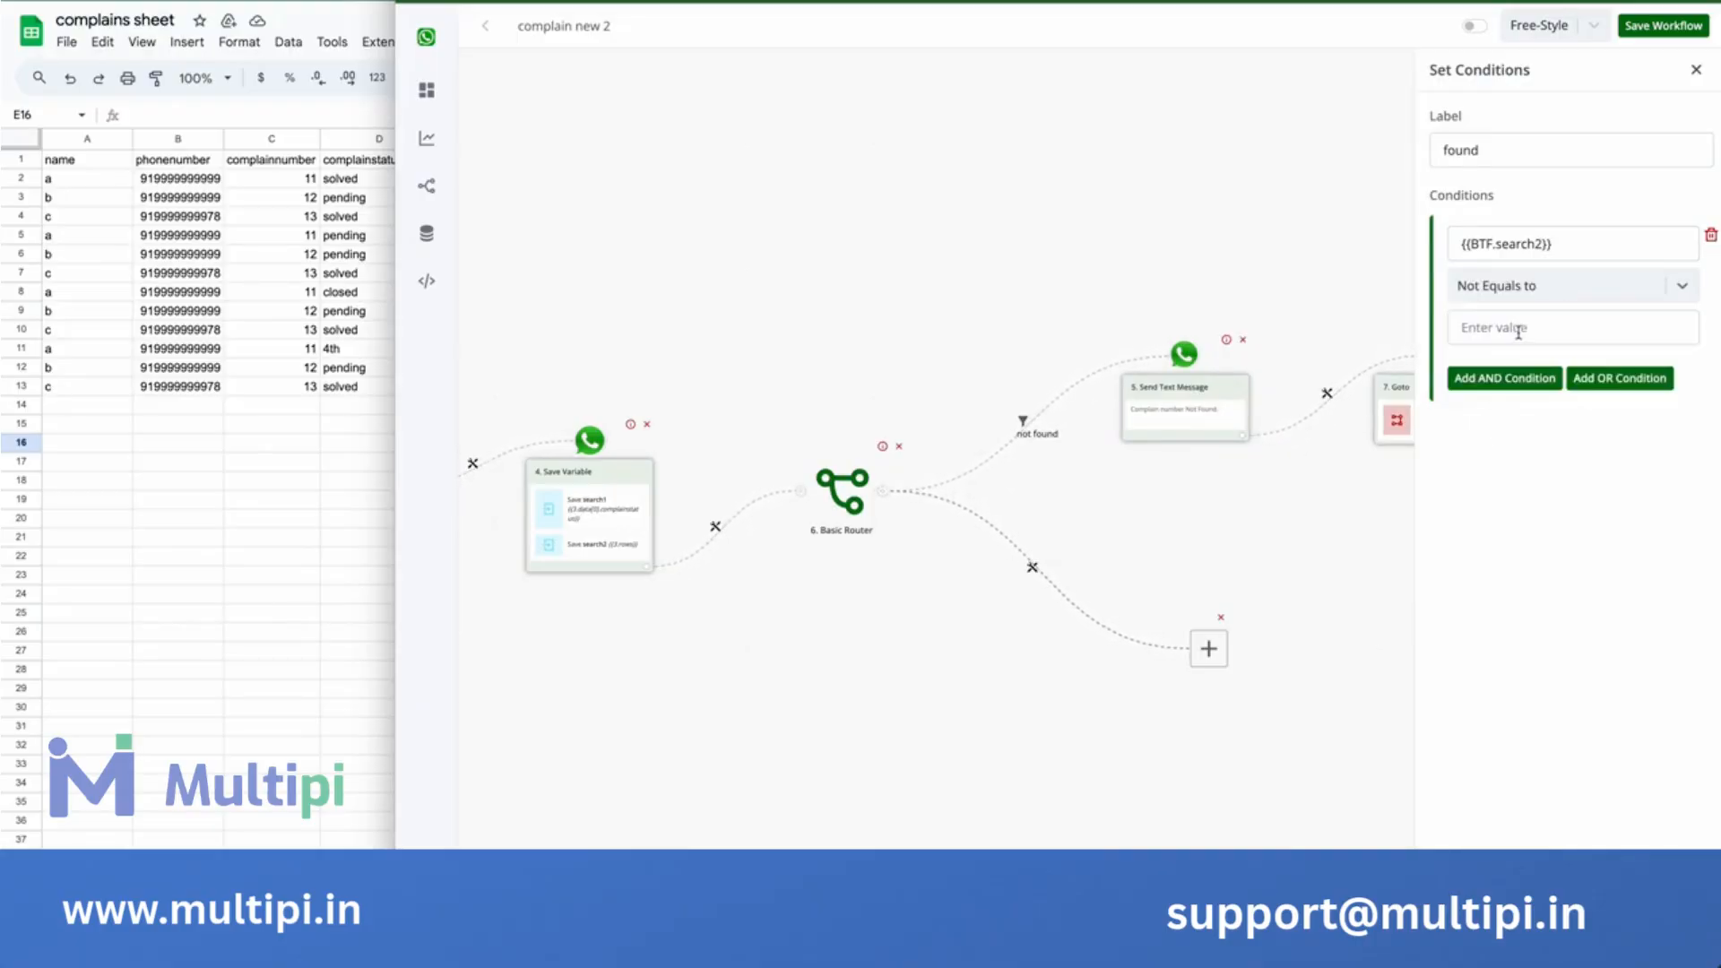
{"action": "left_click", "coordinate": [1517, 328]}
{"action": "type", "text": "0"}
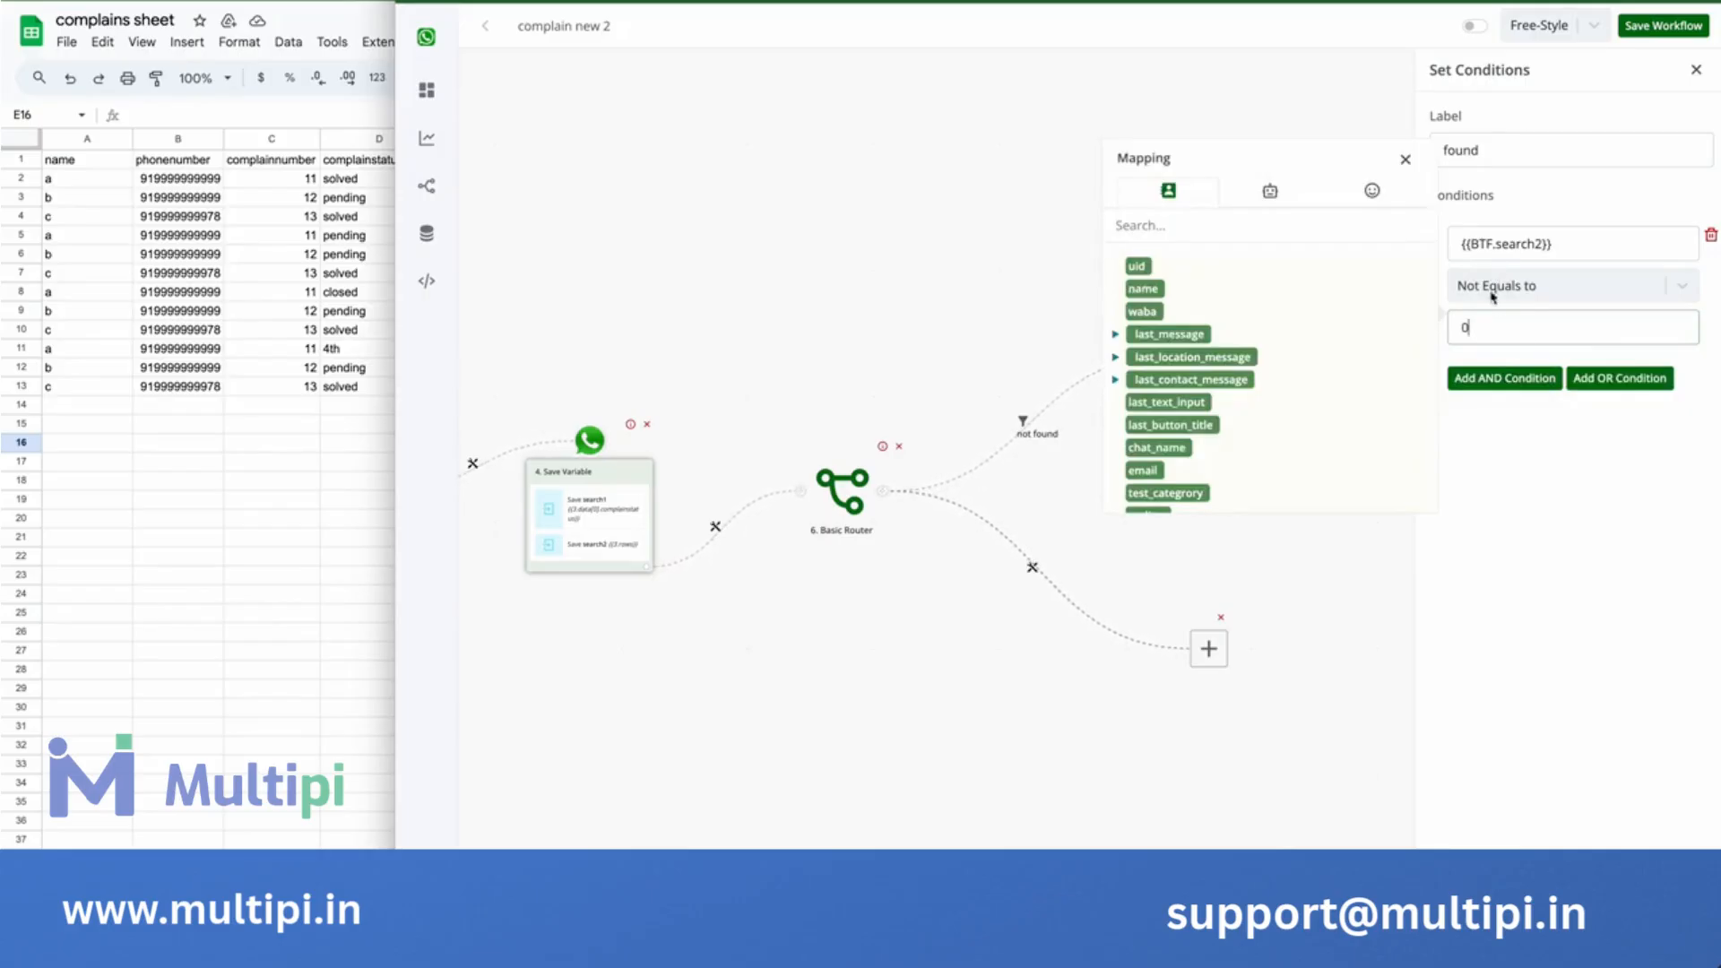
{"action": "left_click", "coordinate": [1159, 603]}
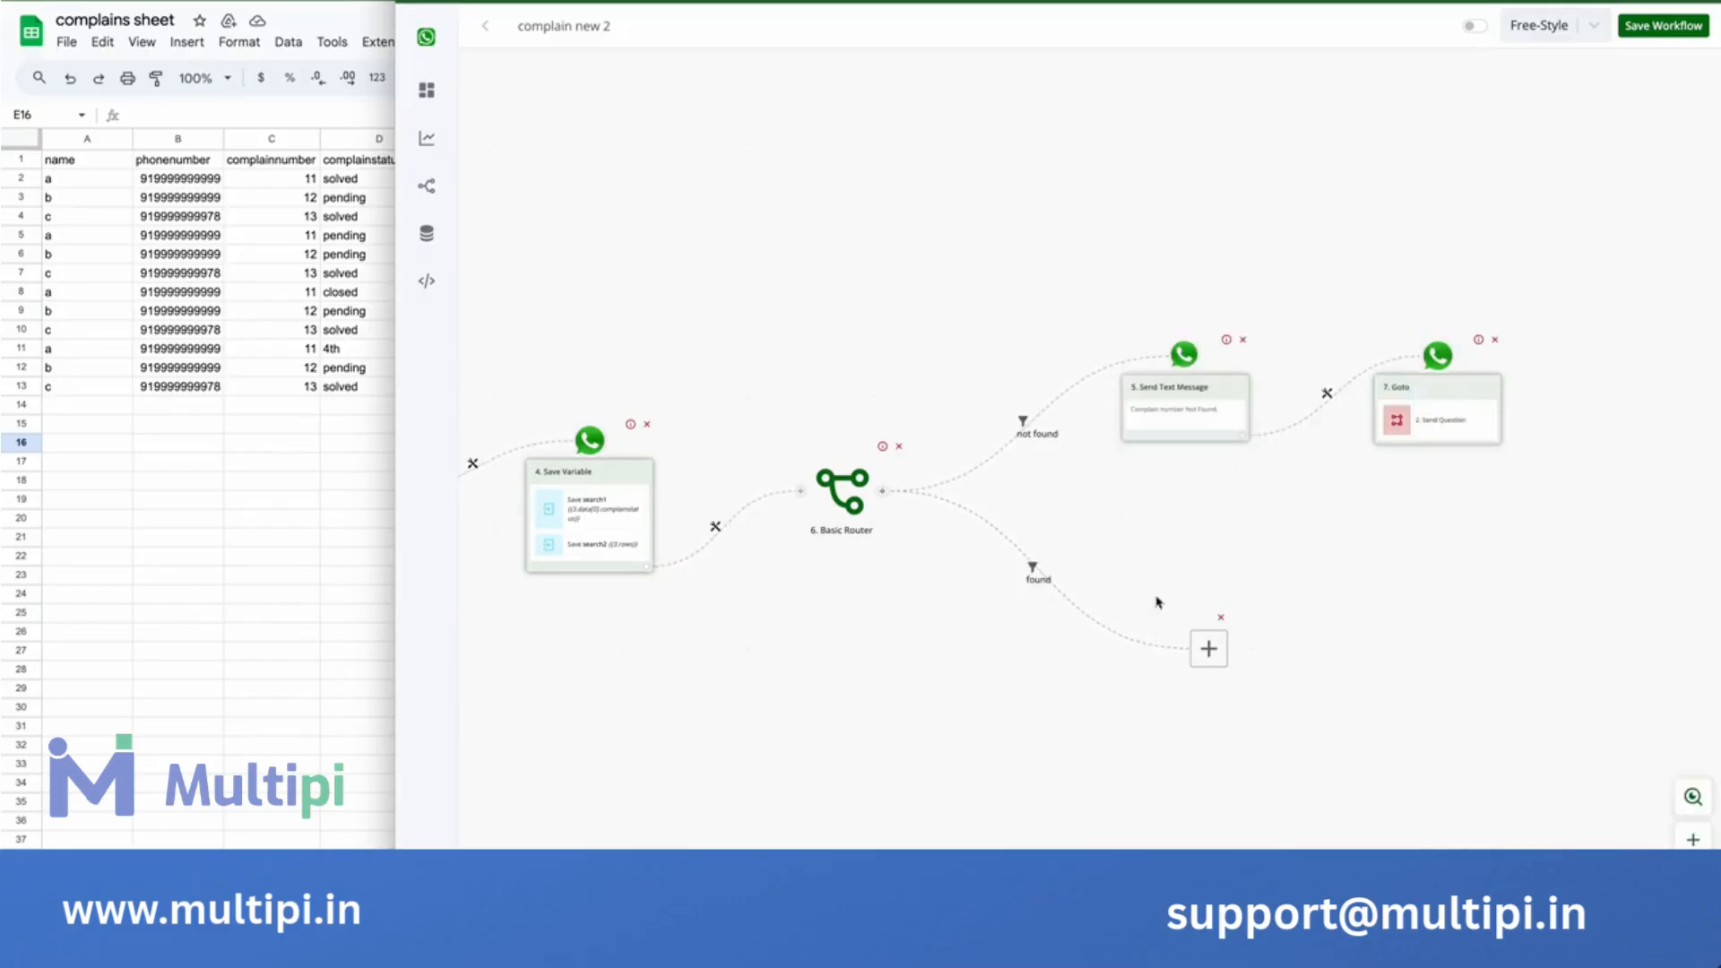
{"action": "right_click", "coordinate": [1029, 415]}
{"action": "left_click", "coordinate": [1095, 458]}
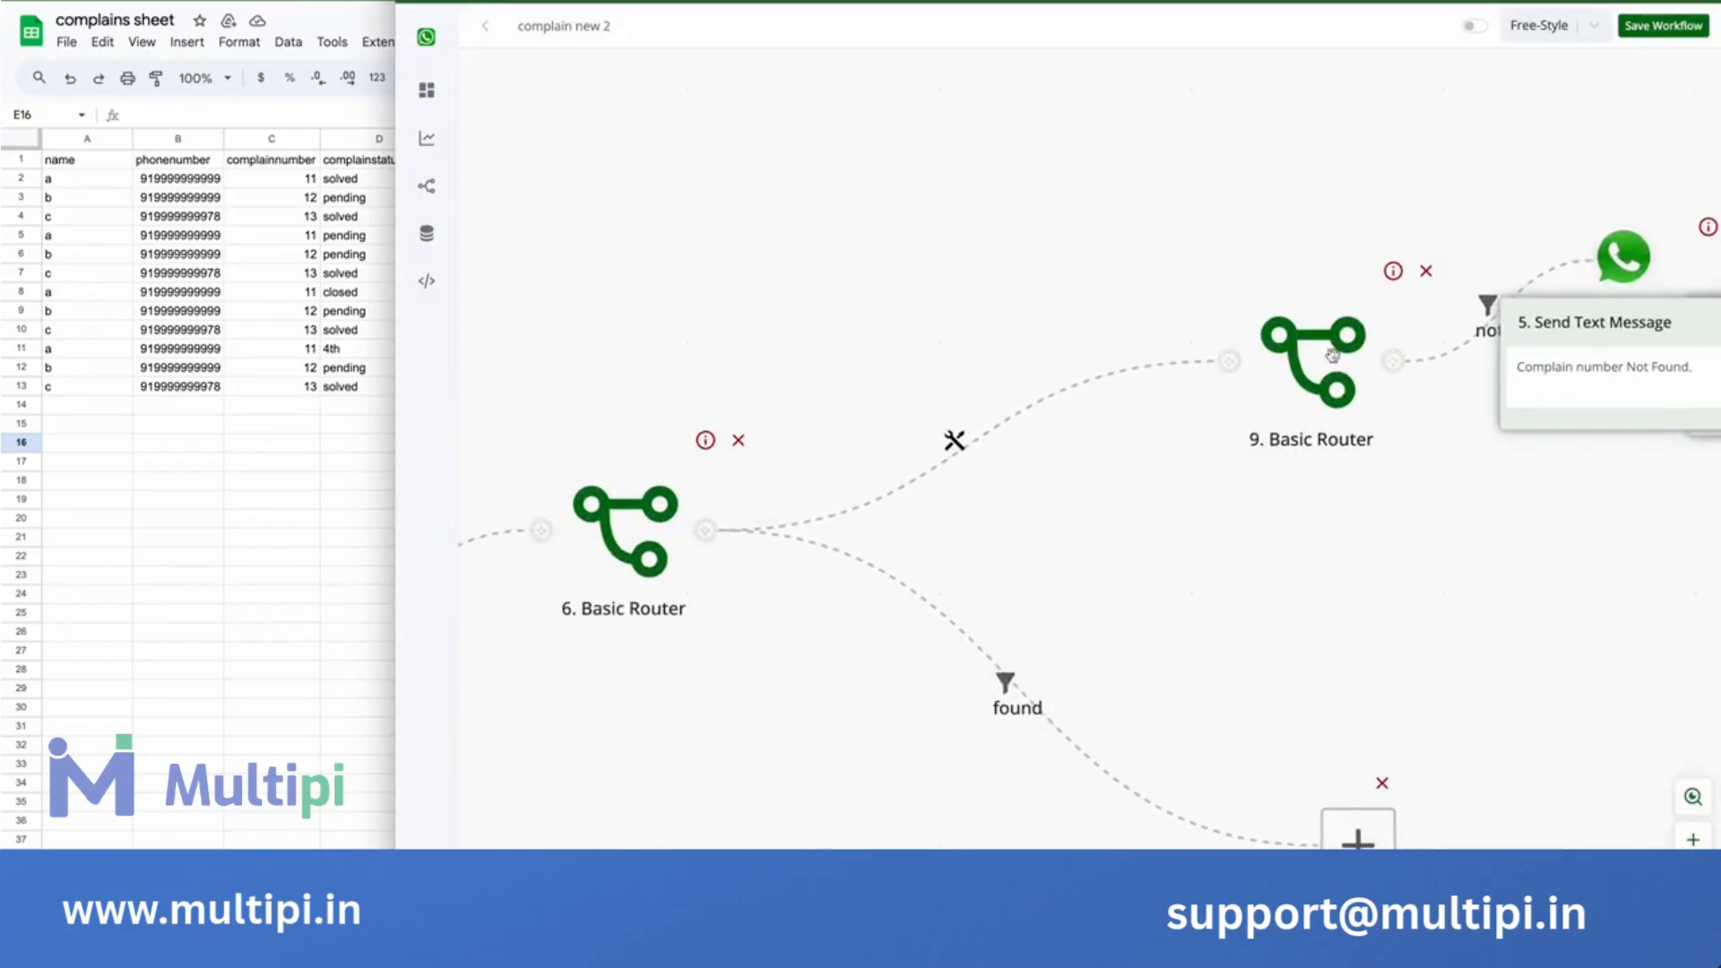
{"action": "left_click", "coordinate": [1427, 272]}
{"action": "left_click_drag", "start_coordinate": [709, 529], "coordinate": [1623, 257]}
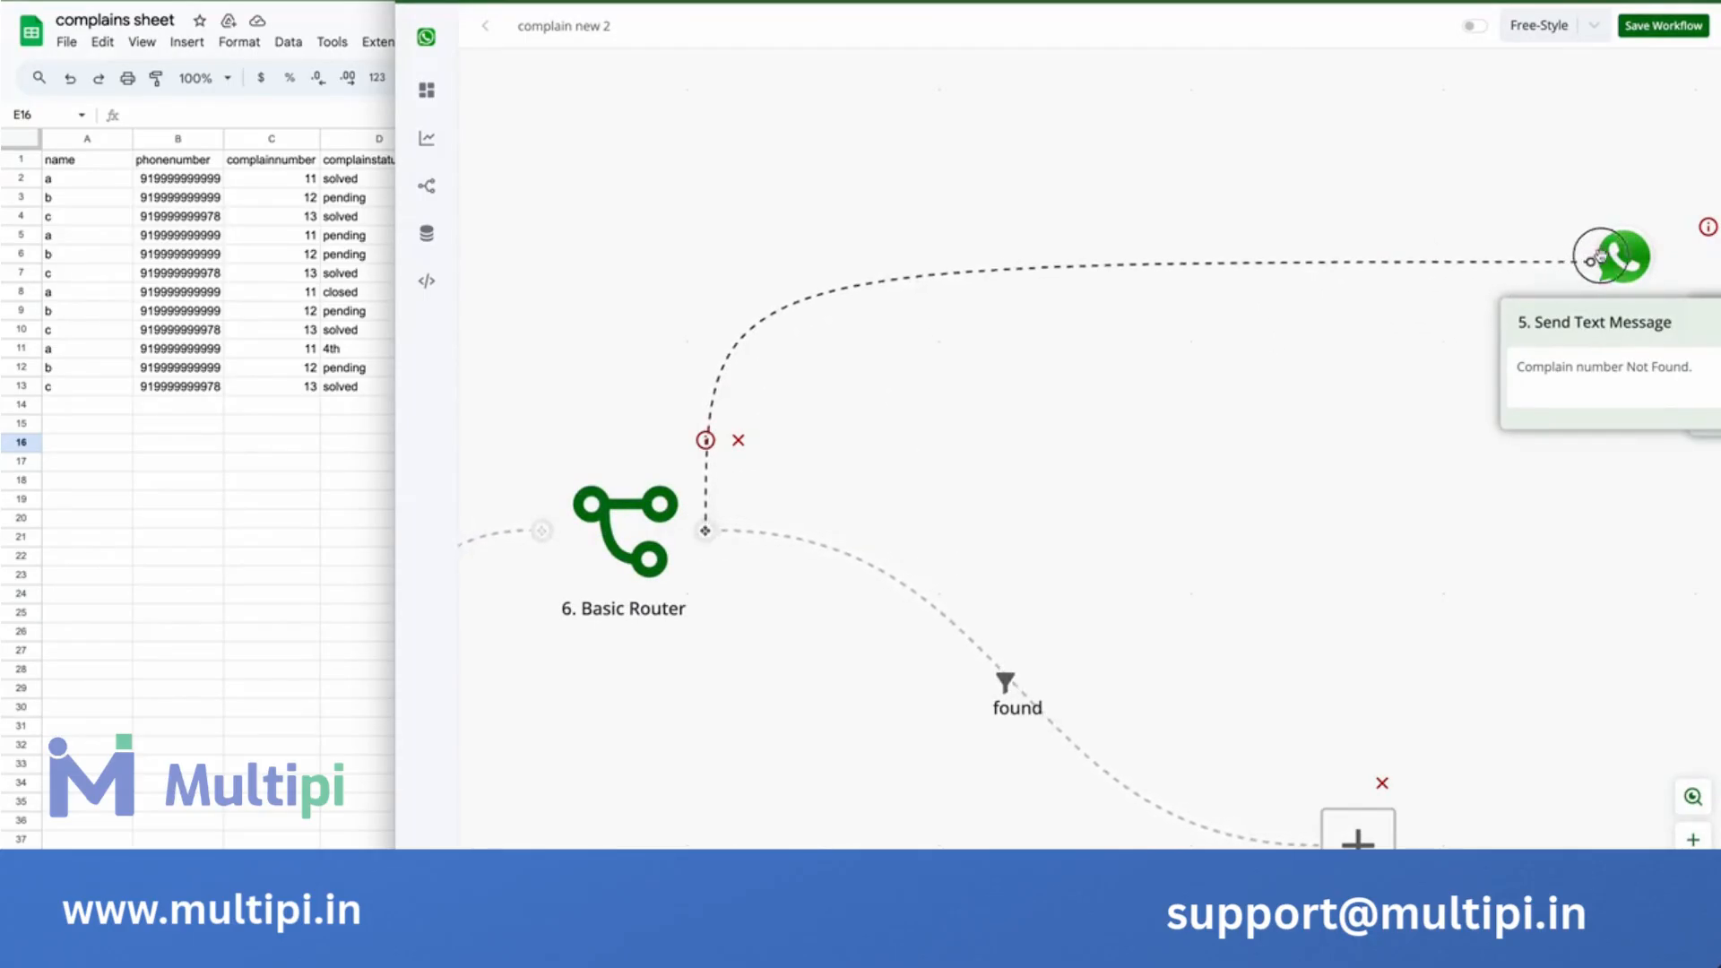
Change the comparison in the not found branch's filter to the numeric Equals to and close the filter settings.
{"action": "right_click", "coordinate": [1145, 391]}
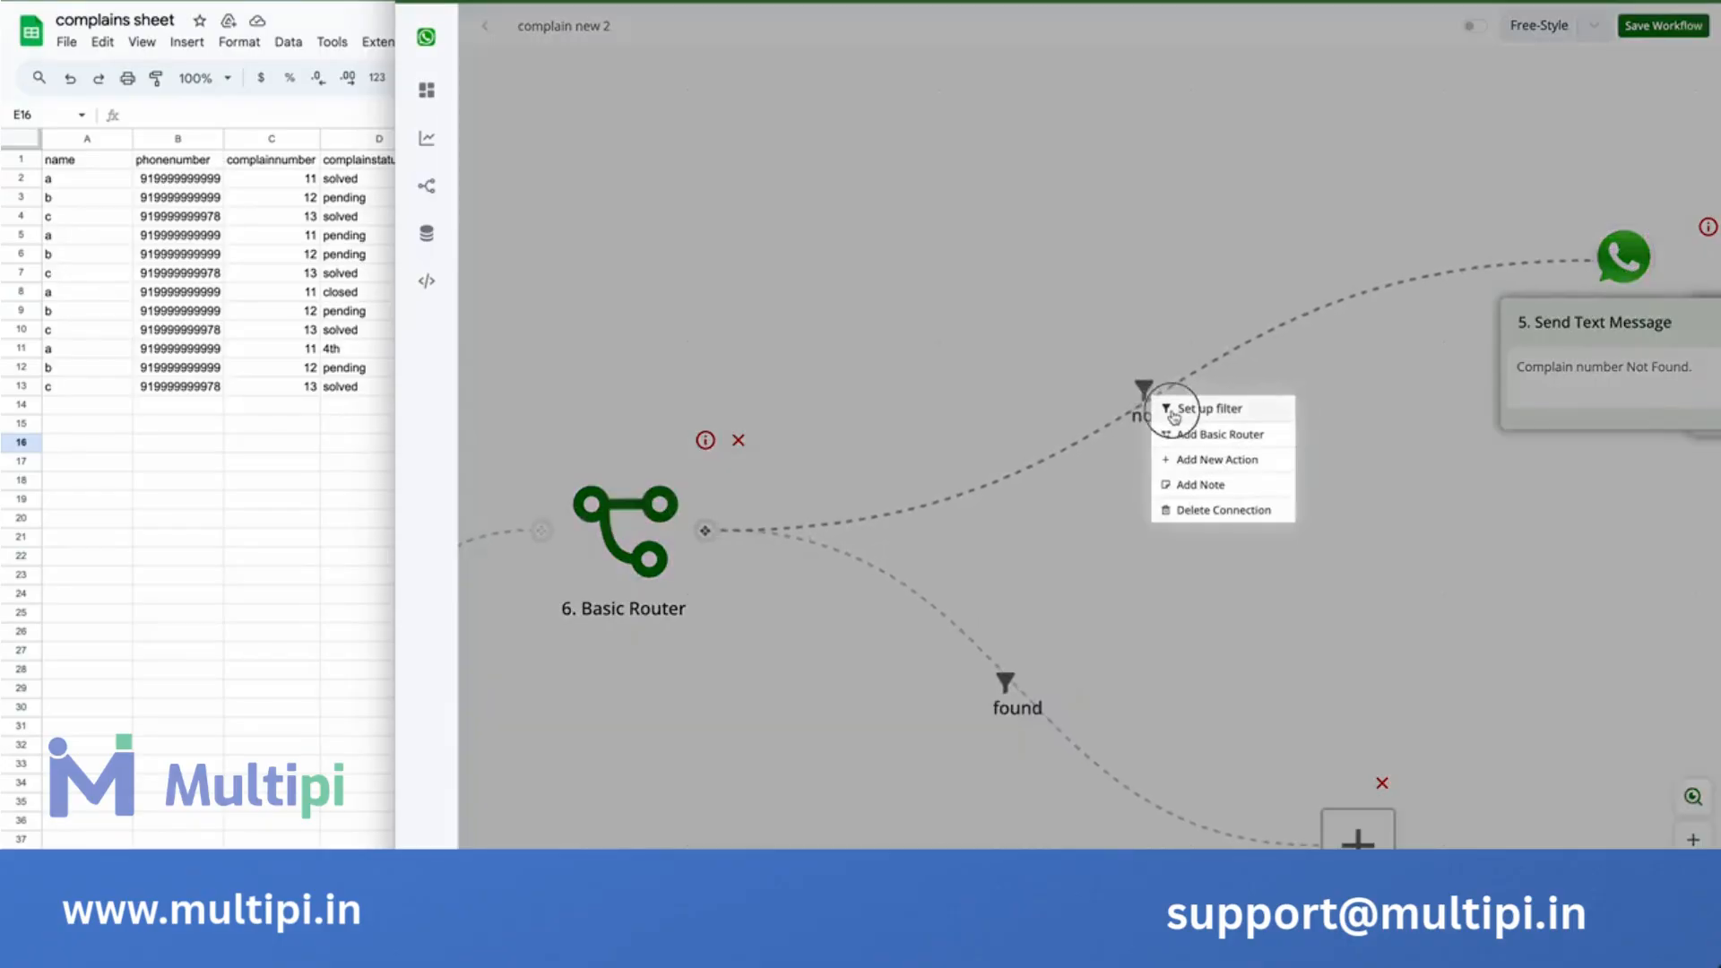
{"action": "left_click", "coordinate": [1202, 408]}
{"action": "left_click", "coordinate": [1535, 285]}
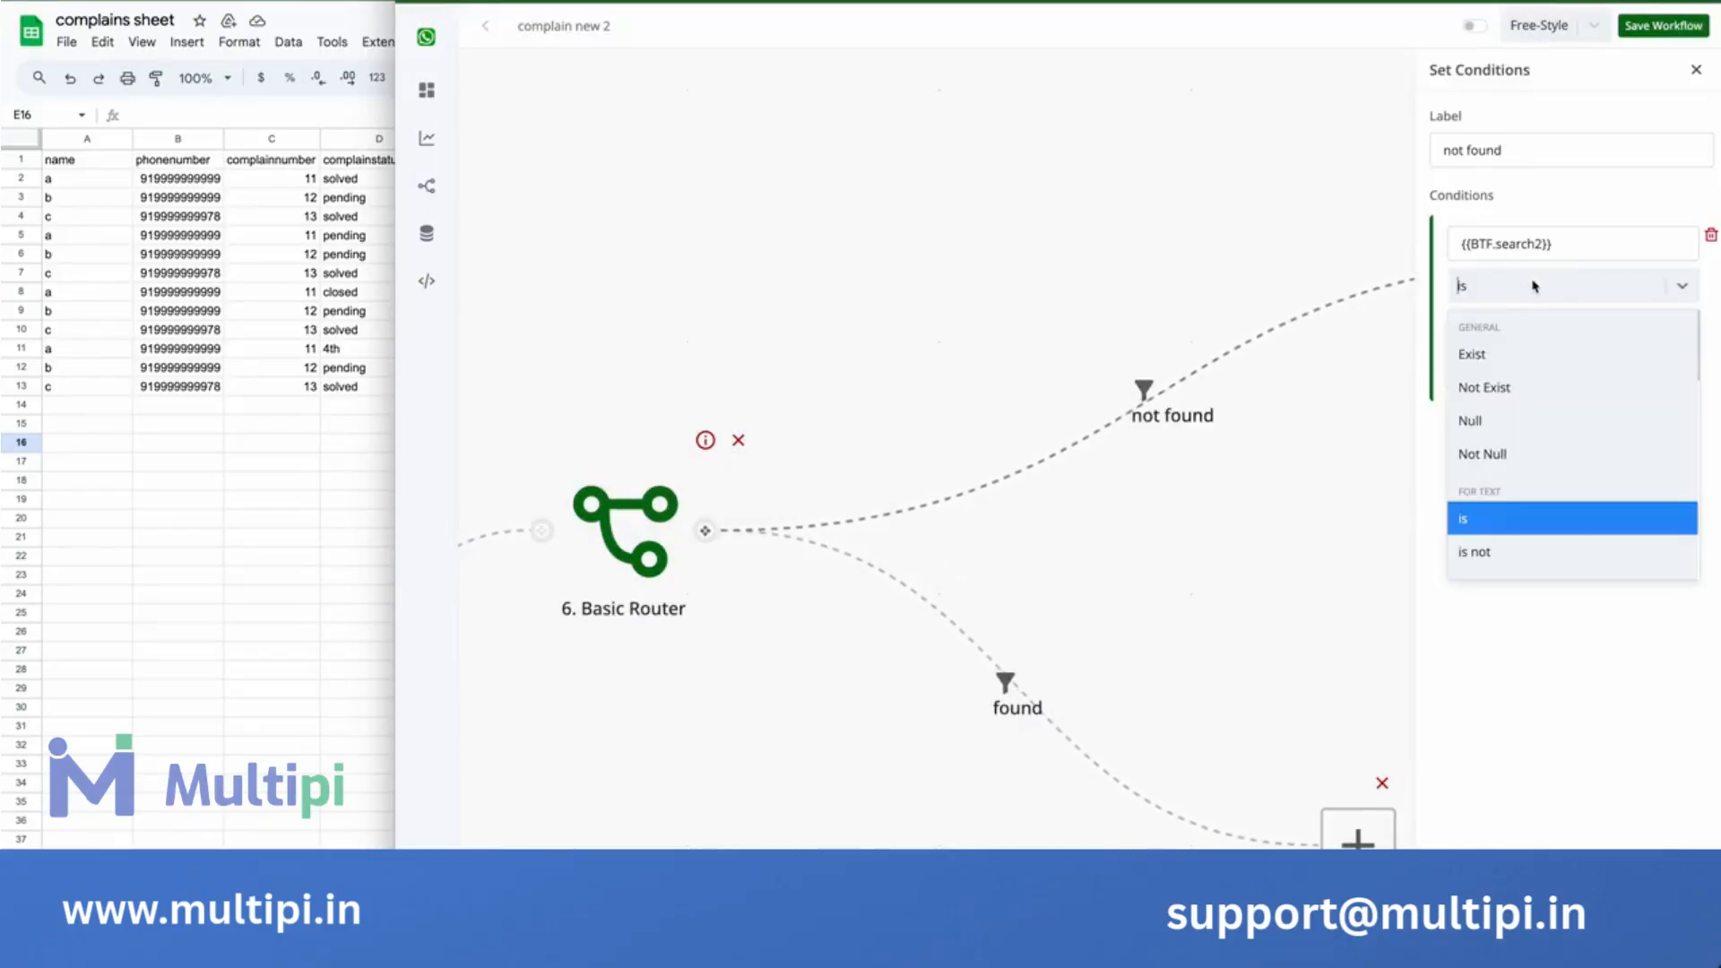
{"action": "scroll", "coordinate": [1483, 503], "scroll_direction": "down", "scroll_amount": 1}
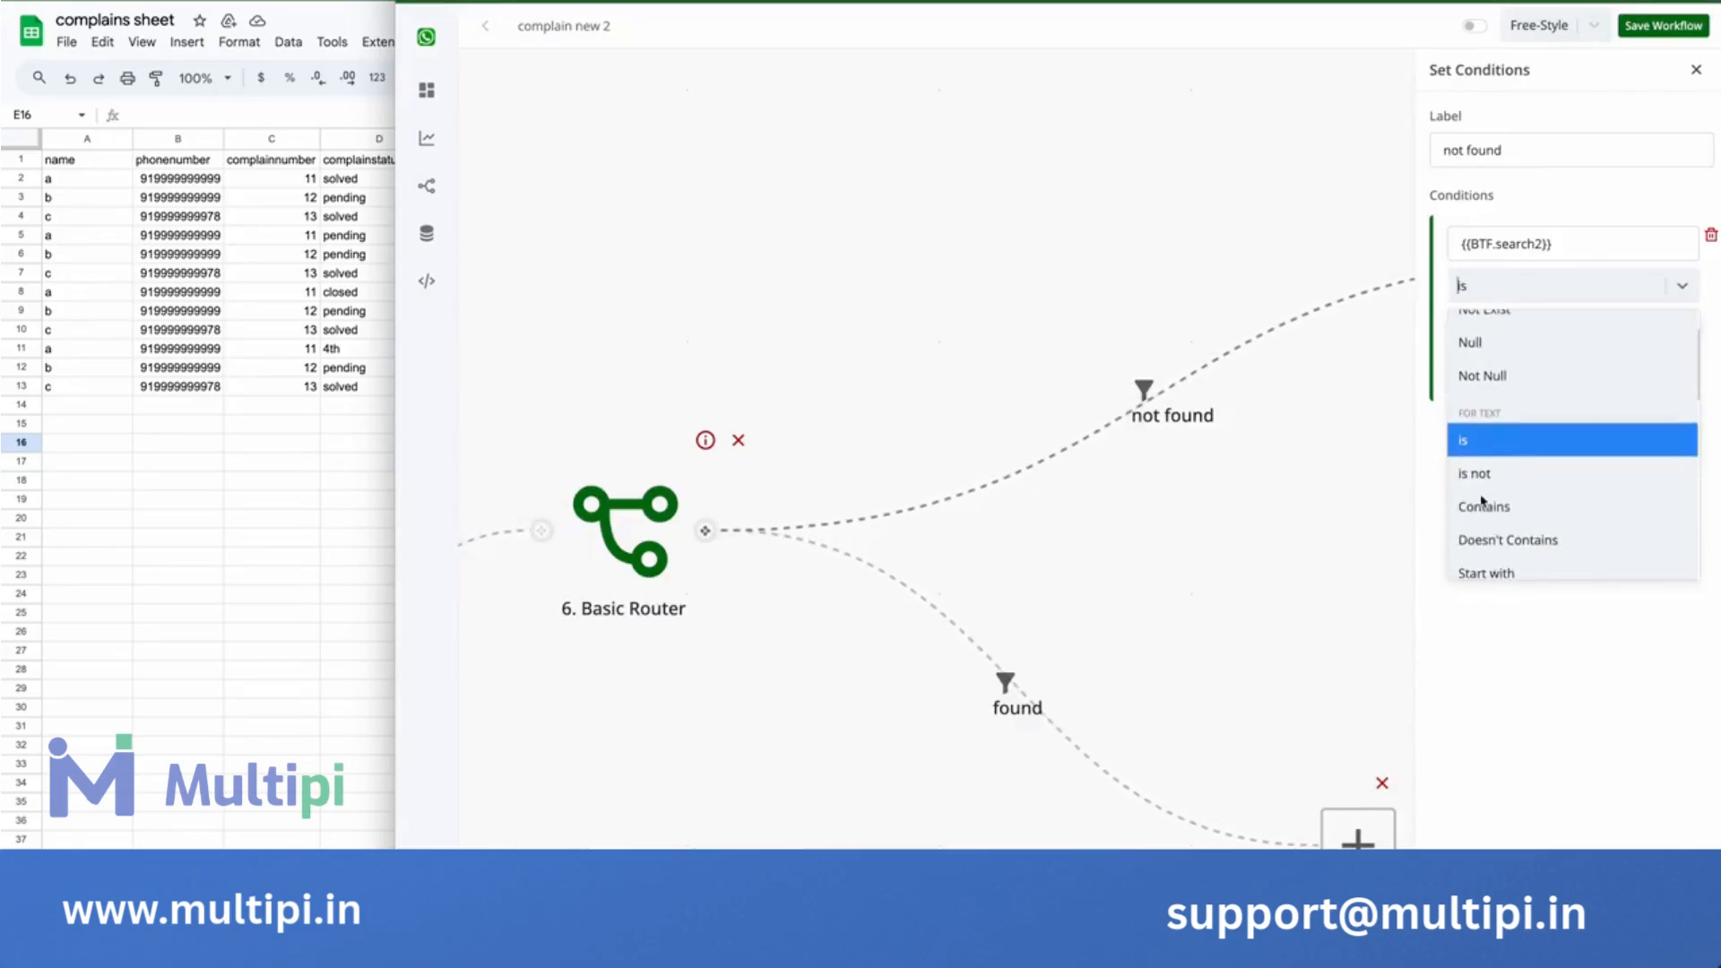
{"action": "scroll", "coordinate": [1480, 427], "scroll_direction": "down", "scroll_amount": 4}
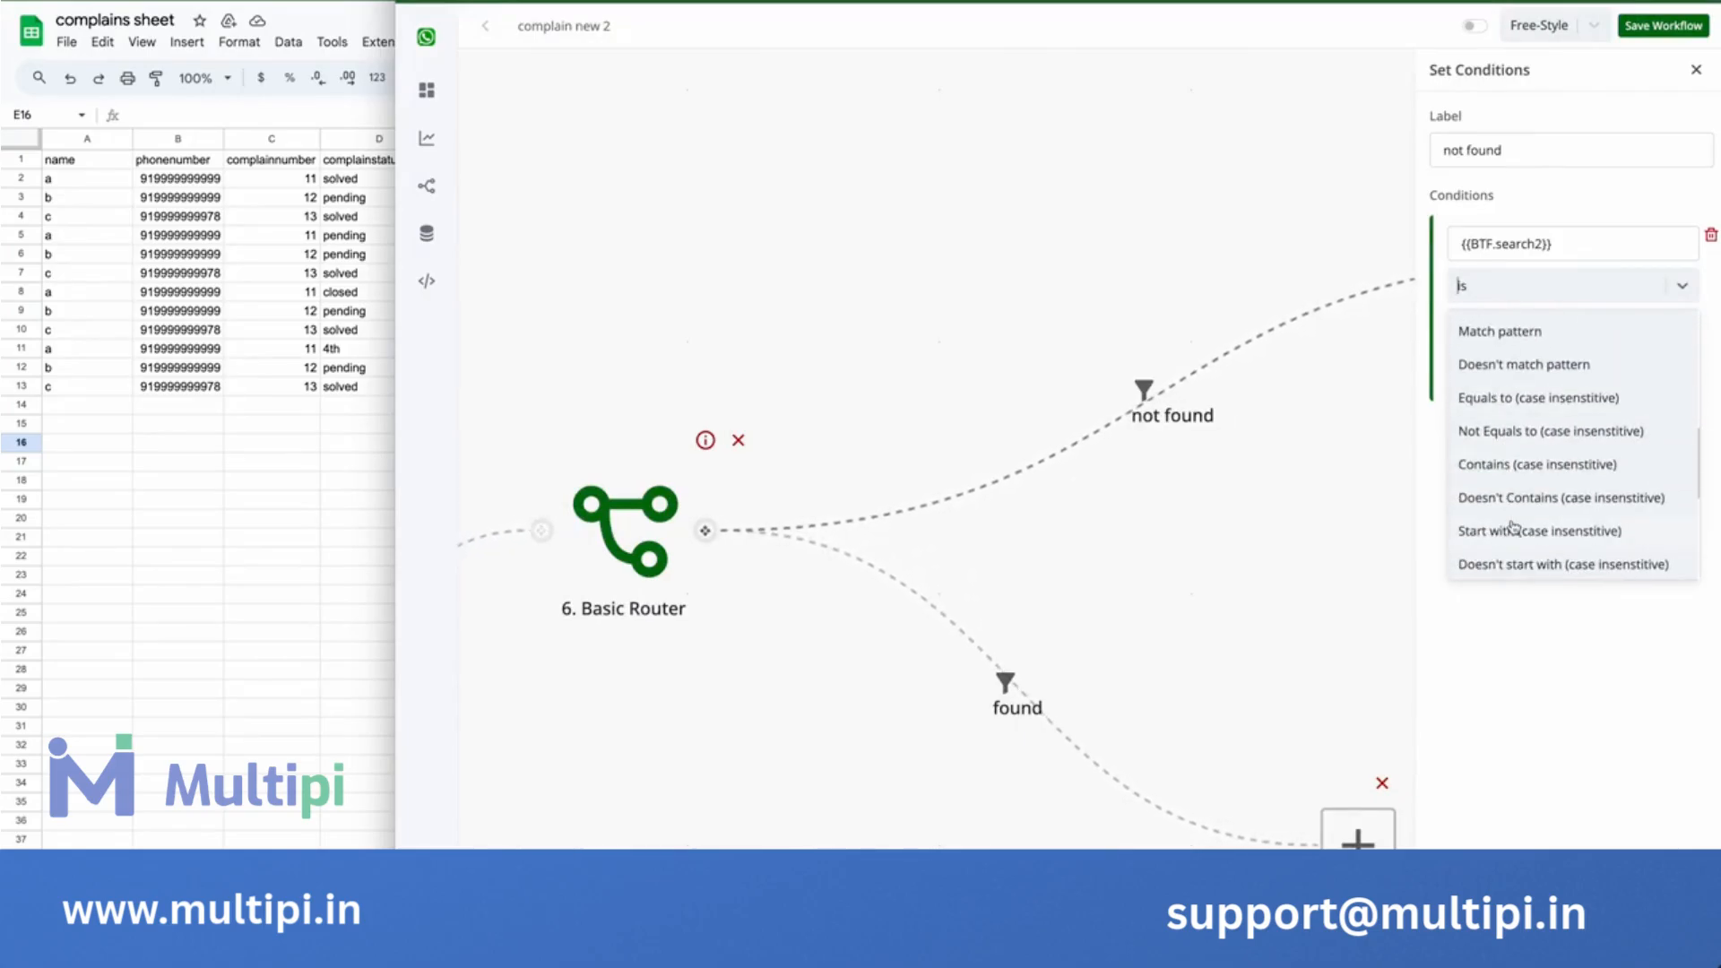
{"action": "scroll", "coordinate": [1515, 336], "scroll_direction": "down", "scroll_amount": 5}
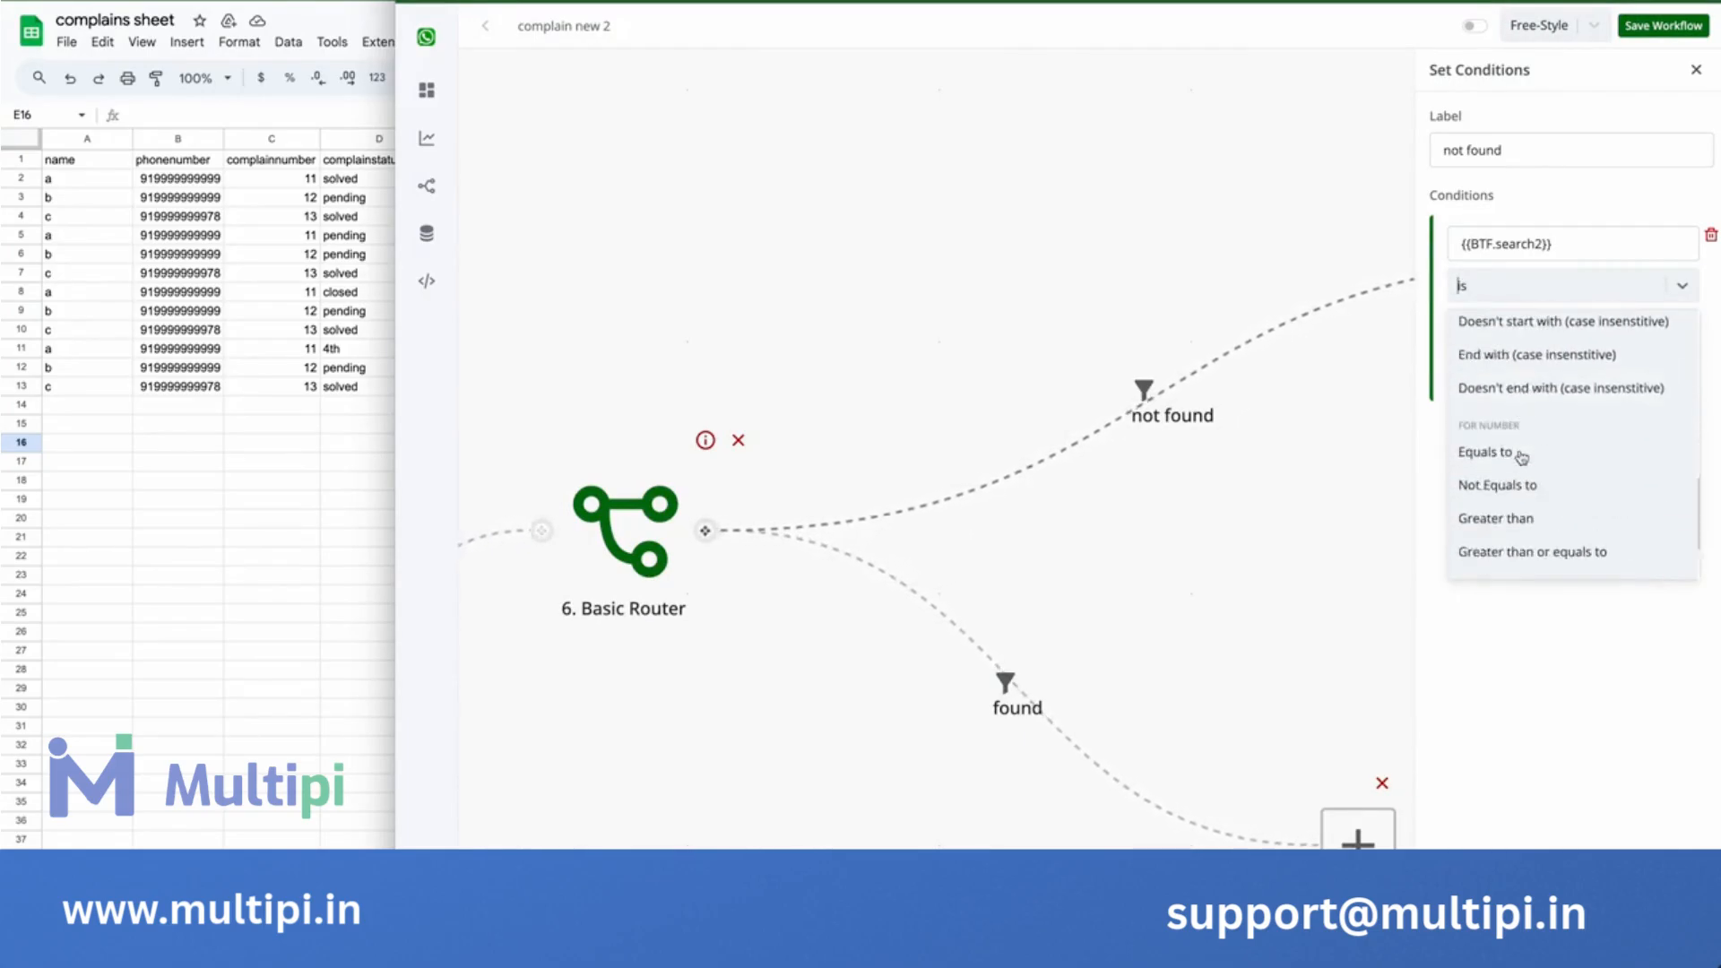
{"action": "left_click", "coordinate": [1500, 394]}
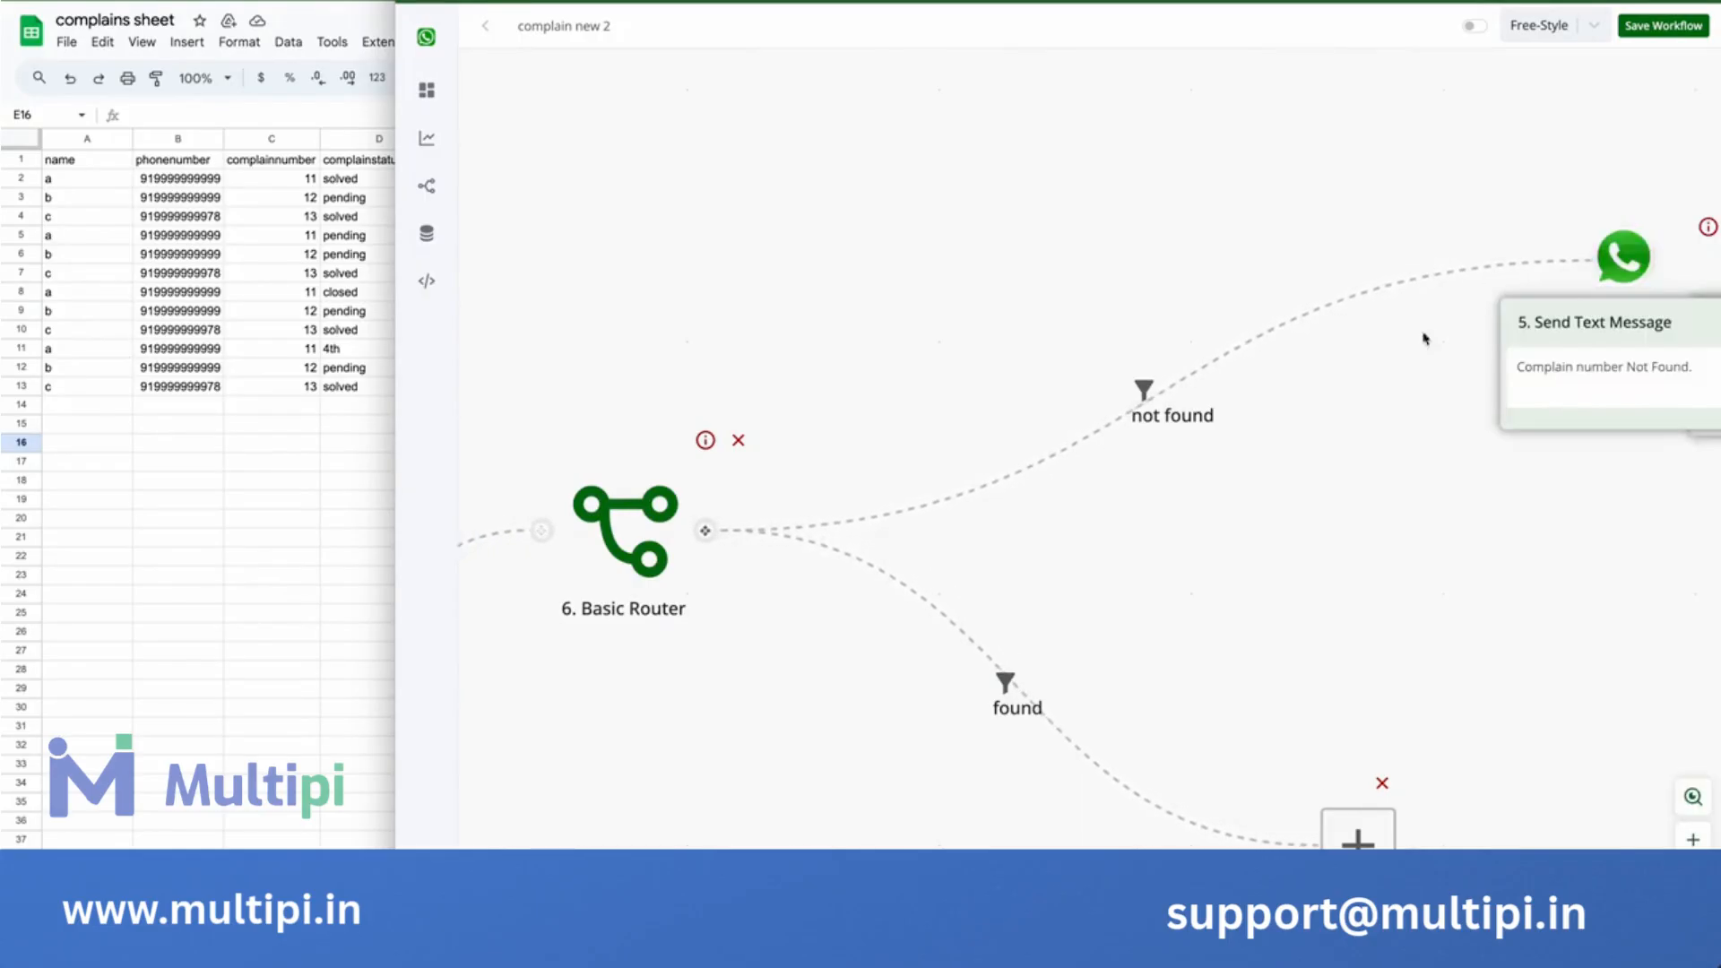
Move the not found text message closer to the Basic Router so it clears the Goto action.
{"action": "left_click_drag", "start_coordinate": [1392, 350], "coordinate": [1229, 333]}
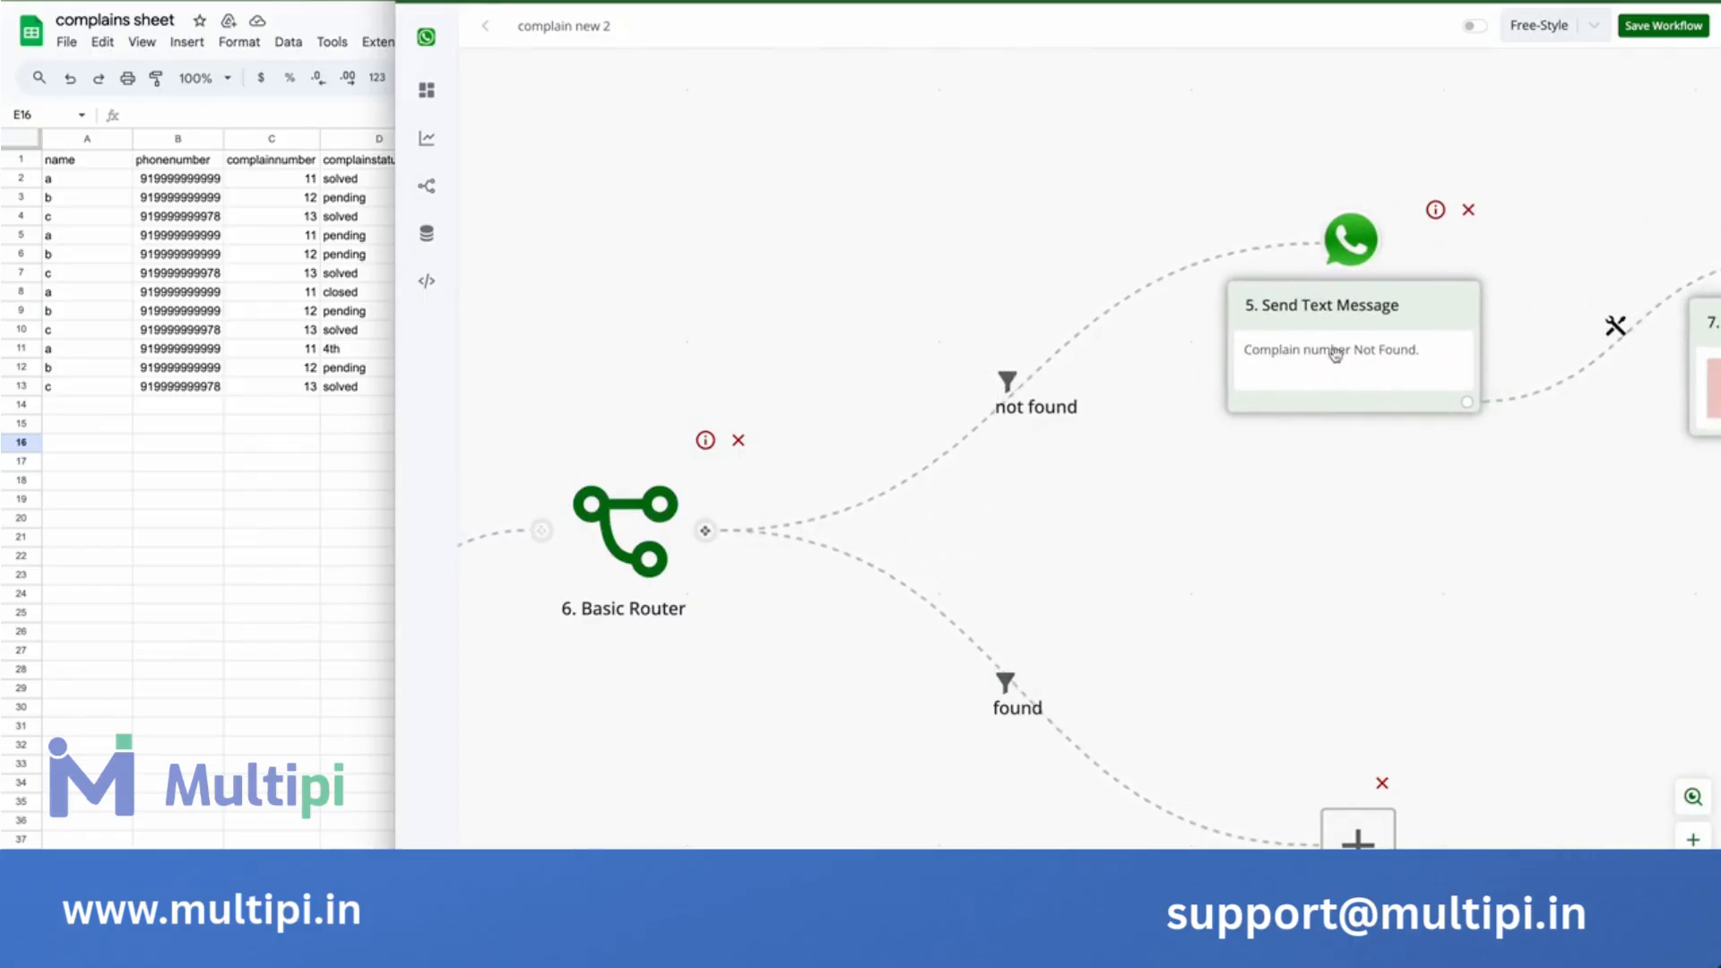
{"action": "left_click_drag", "start_coordinate": [1429, 497], "coordinate": [1496, 471]}
{"action": "left_click_drag", "start_coordinate": [1329, 553], "coordinate": [1087, 529]}
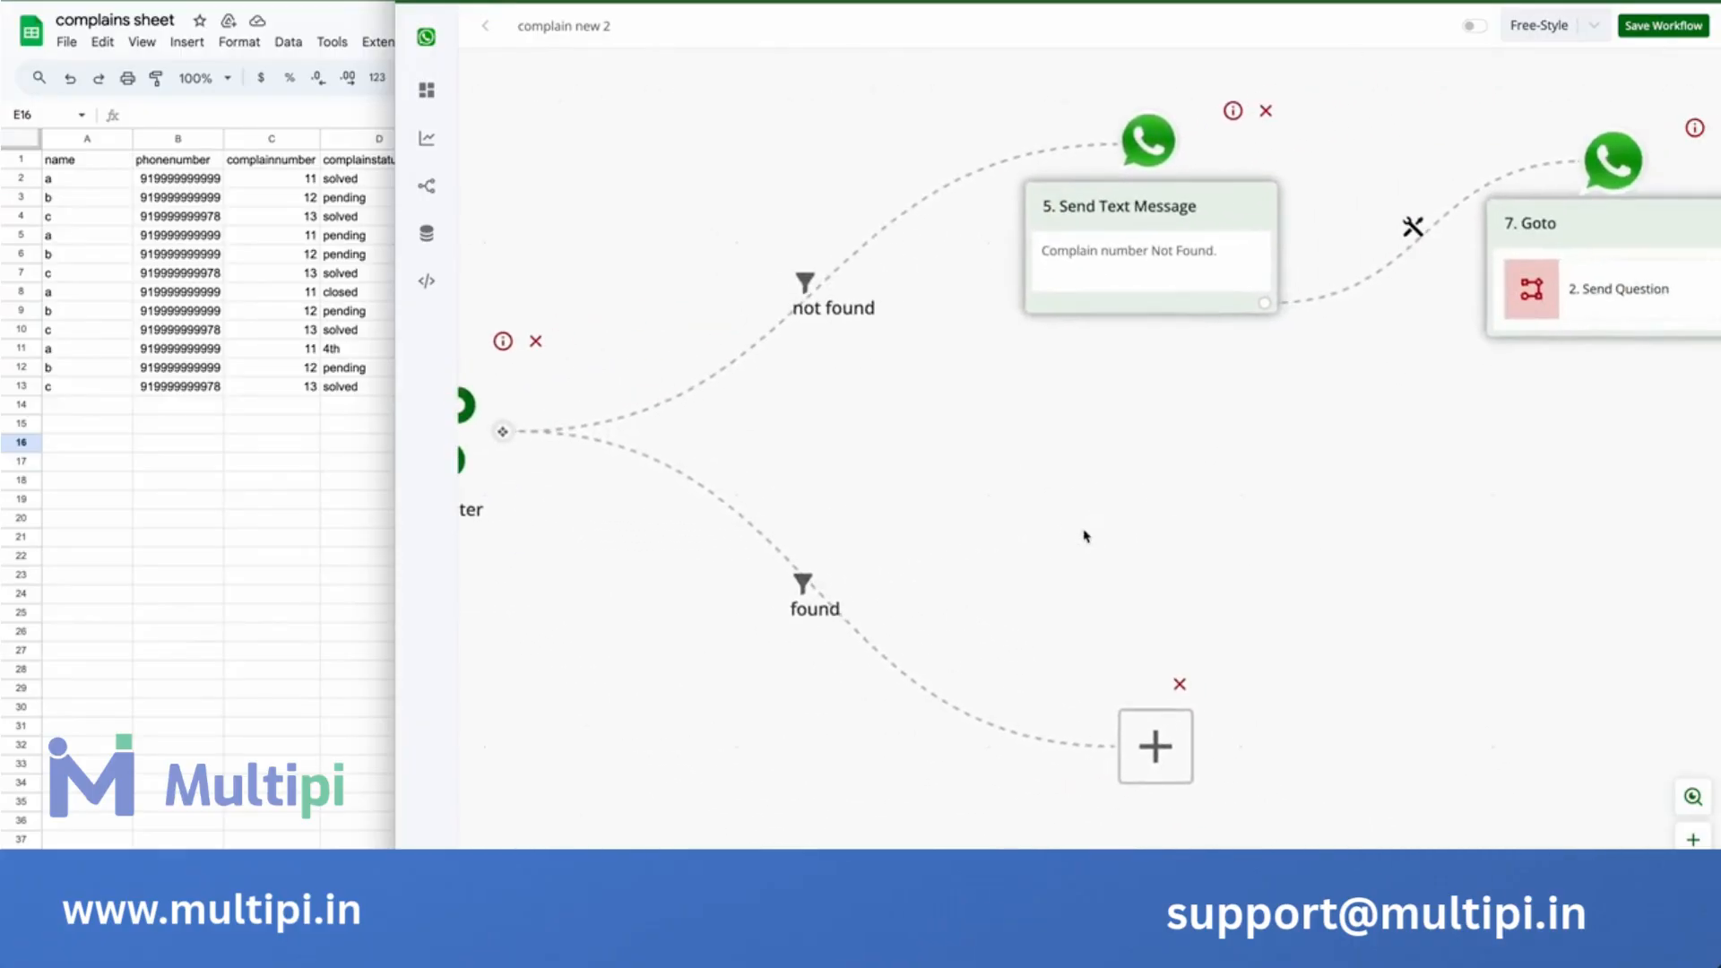
Add a Send Message action of type Text to the found branch with the body "Your Complain Status is".
{"action": "left_click", "coordinate": [1154, 746]}
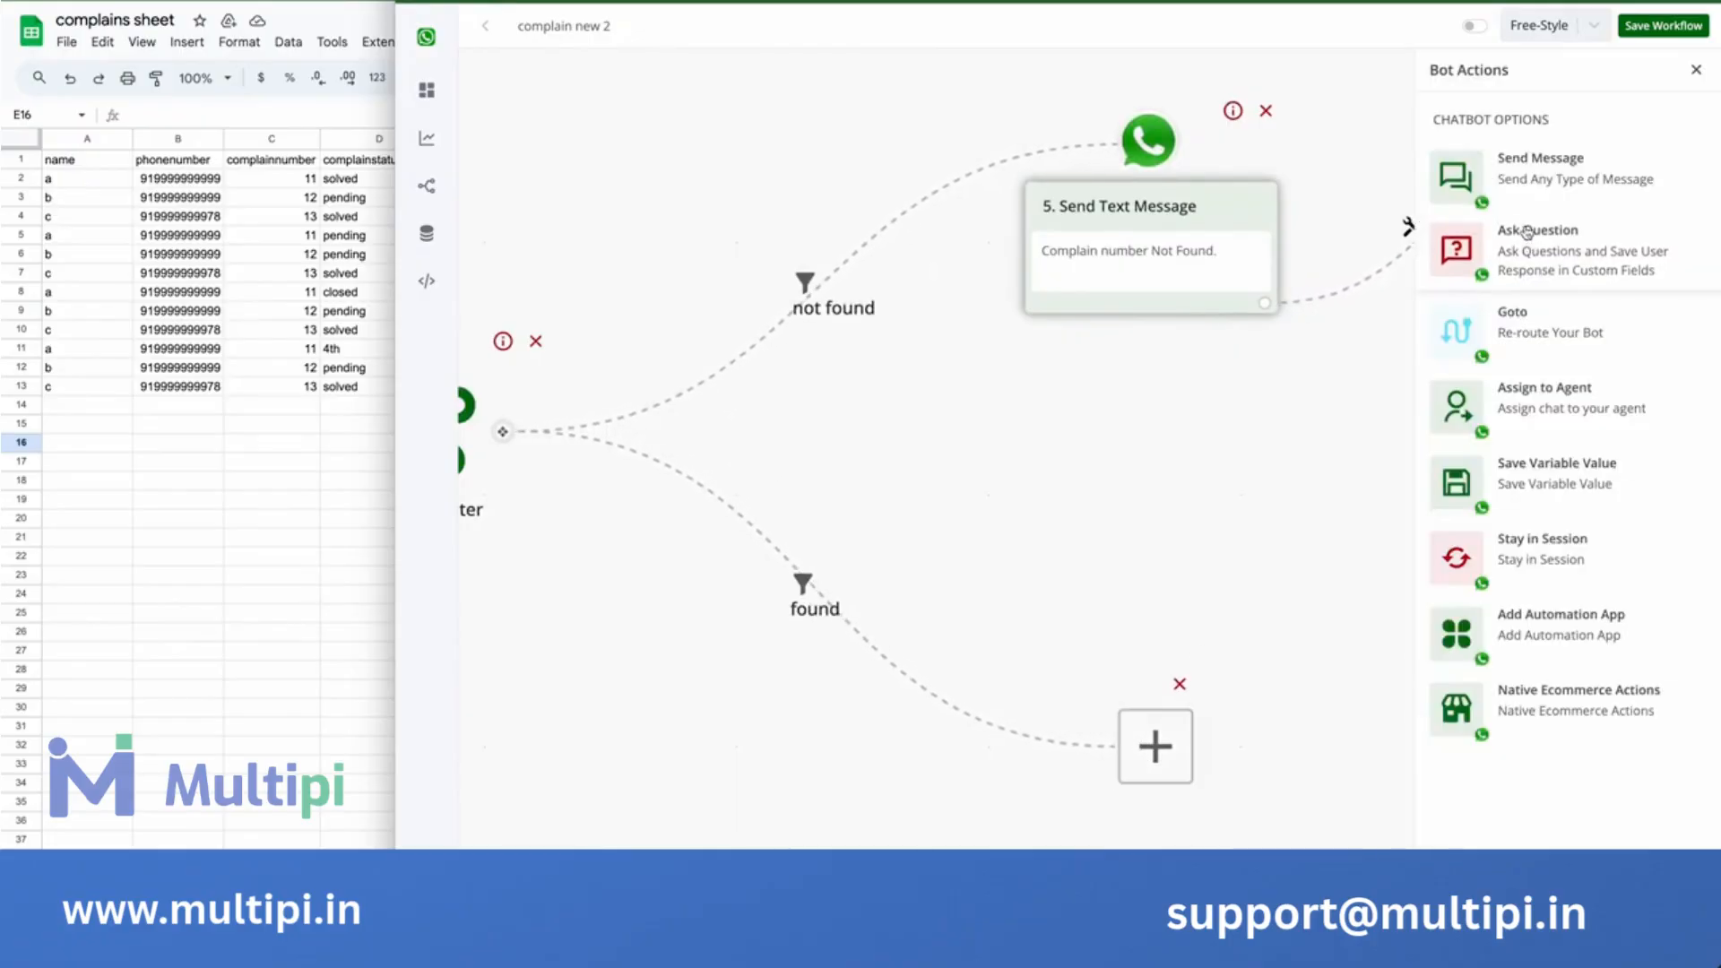
{"action": "left_click", "coordinate": [1528, 161]}
{"action": "left_click", "coordinate": [1530, 142]}
{"action": "left_click", "coordinate": [1515, 216]}
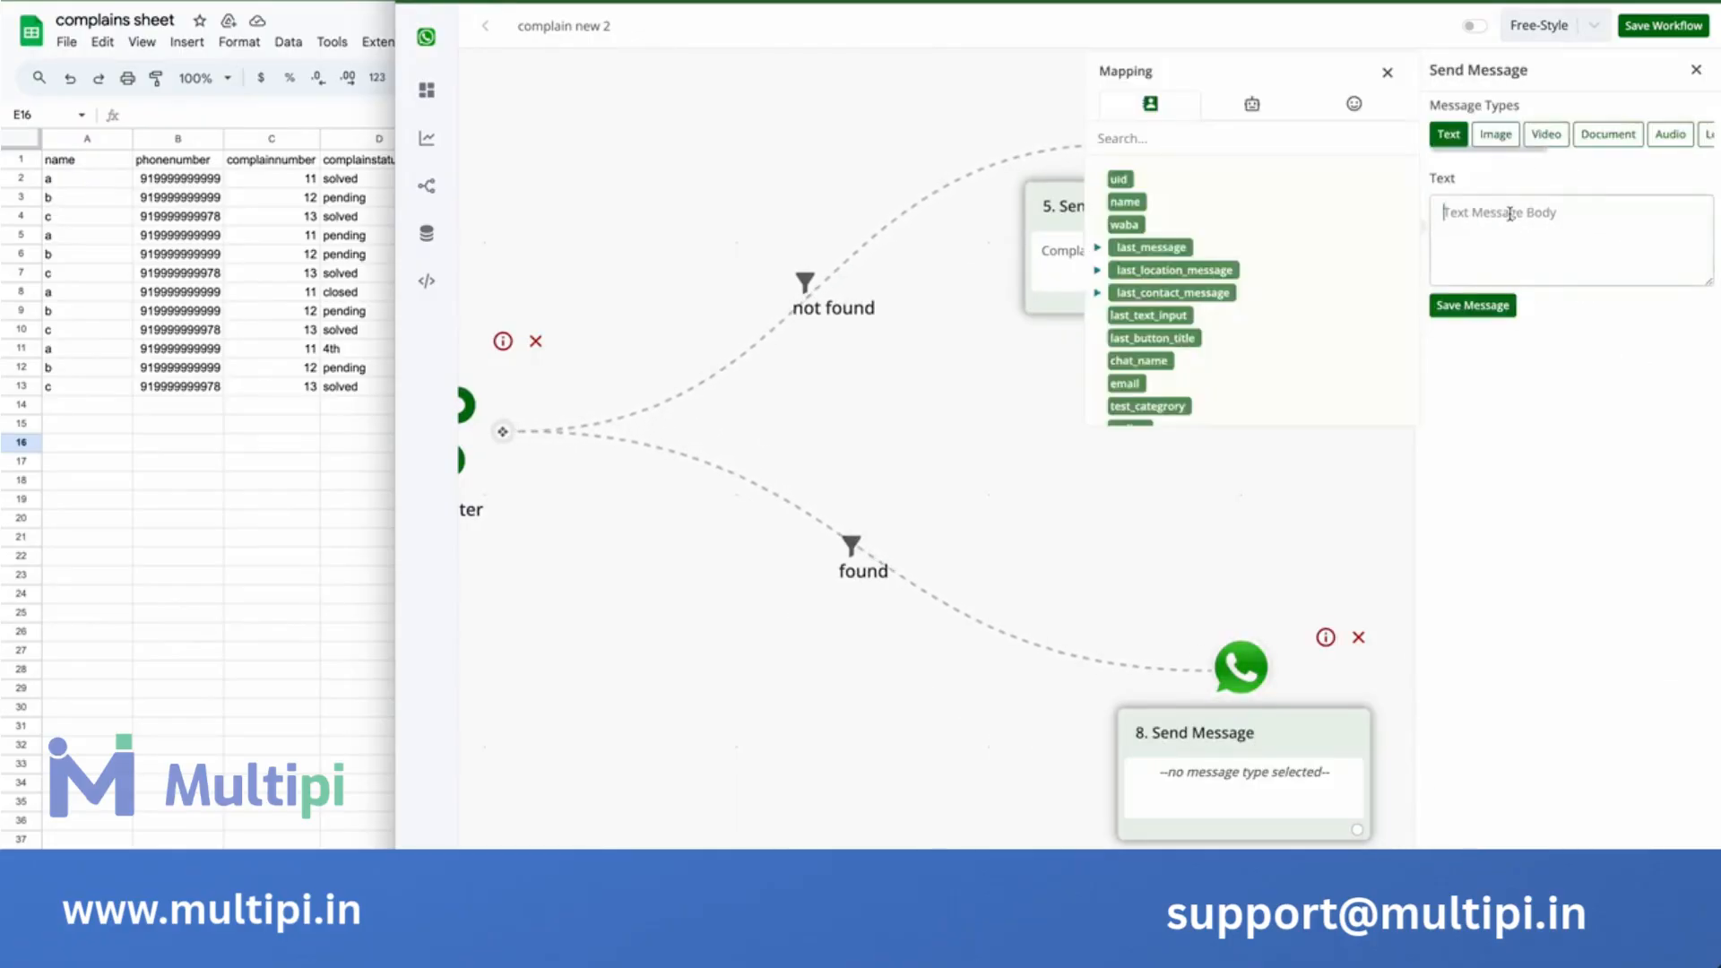
{"action": "type", "text": "Your Complain Status is"}
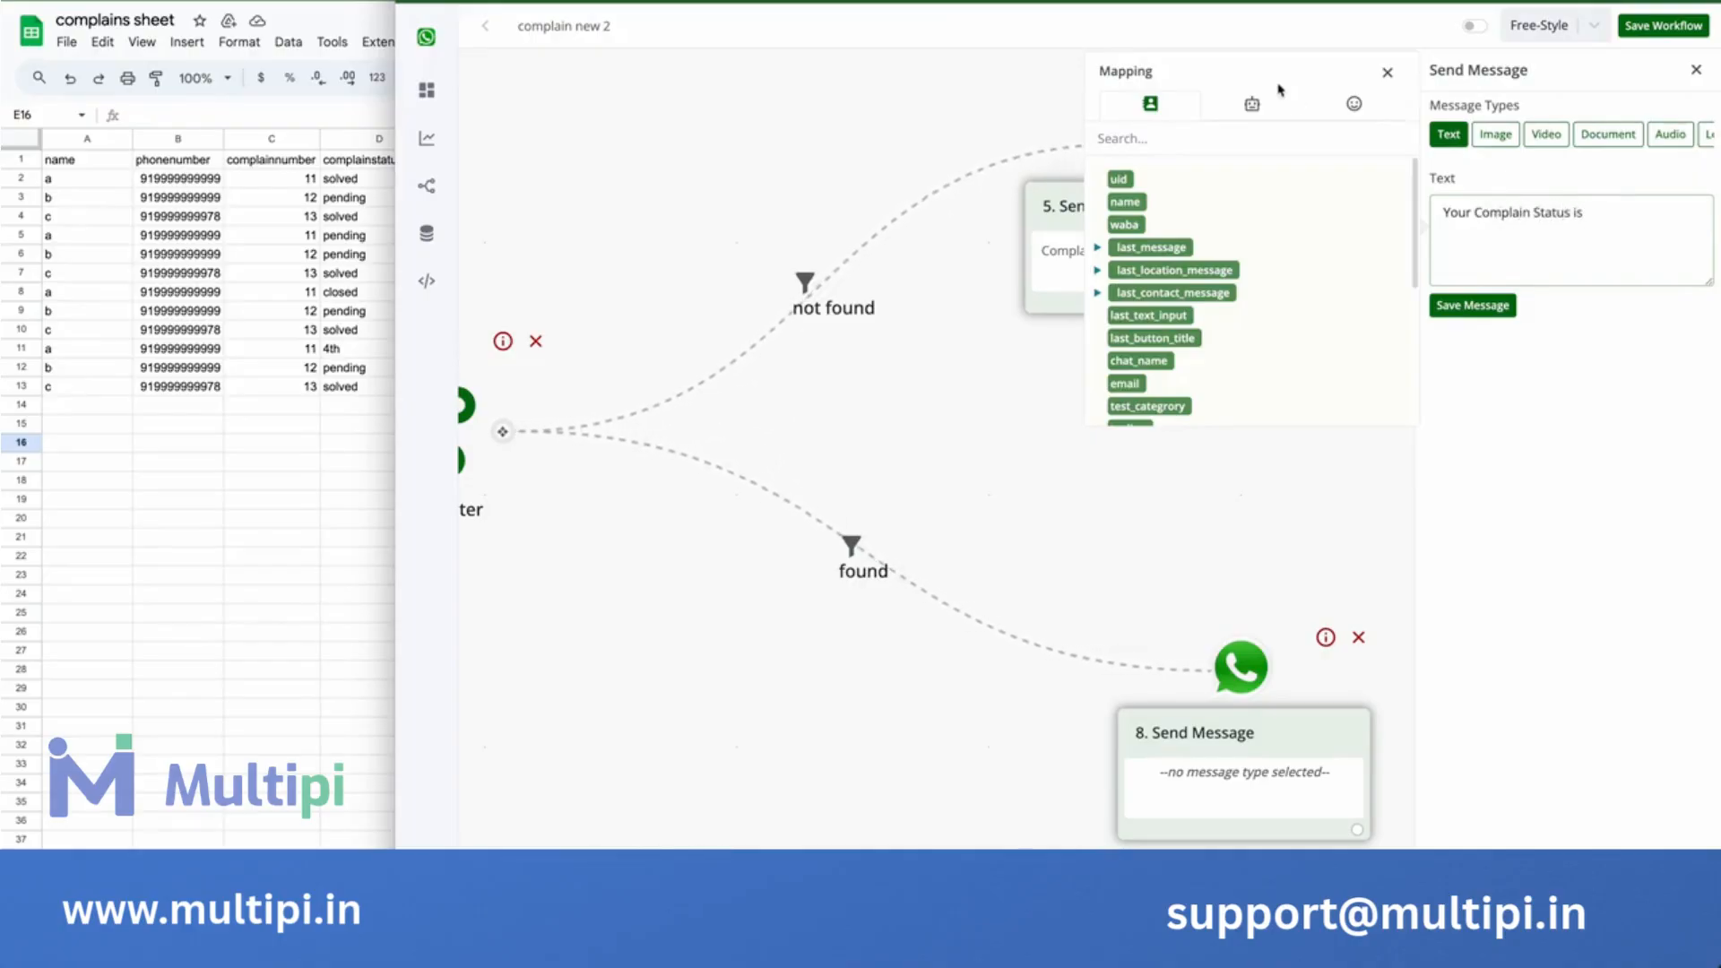
Append the bot field search1 to the found message, check it against the Save Variable action, and save the message.
{"action": "left_click", "coordinate": [1254, 105]}
{"action": "left_click", "coordinate": [1159, 224]}
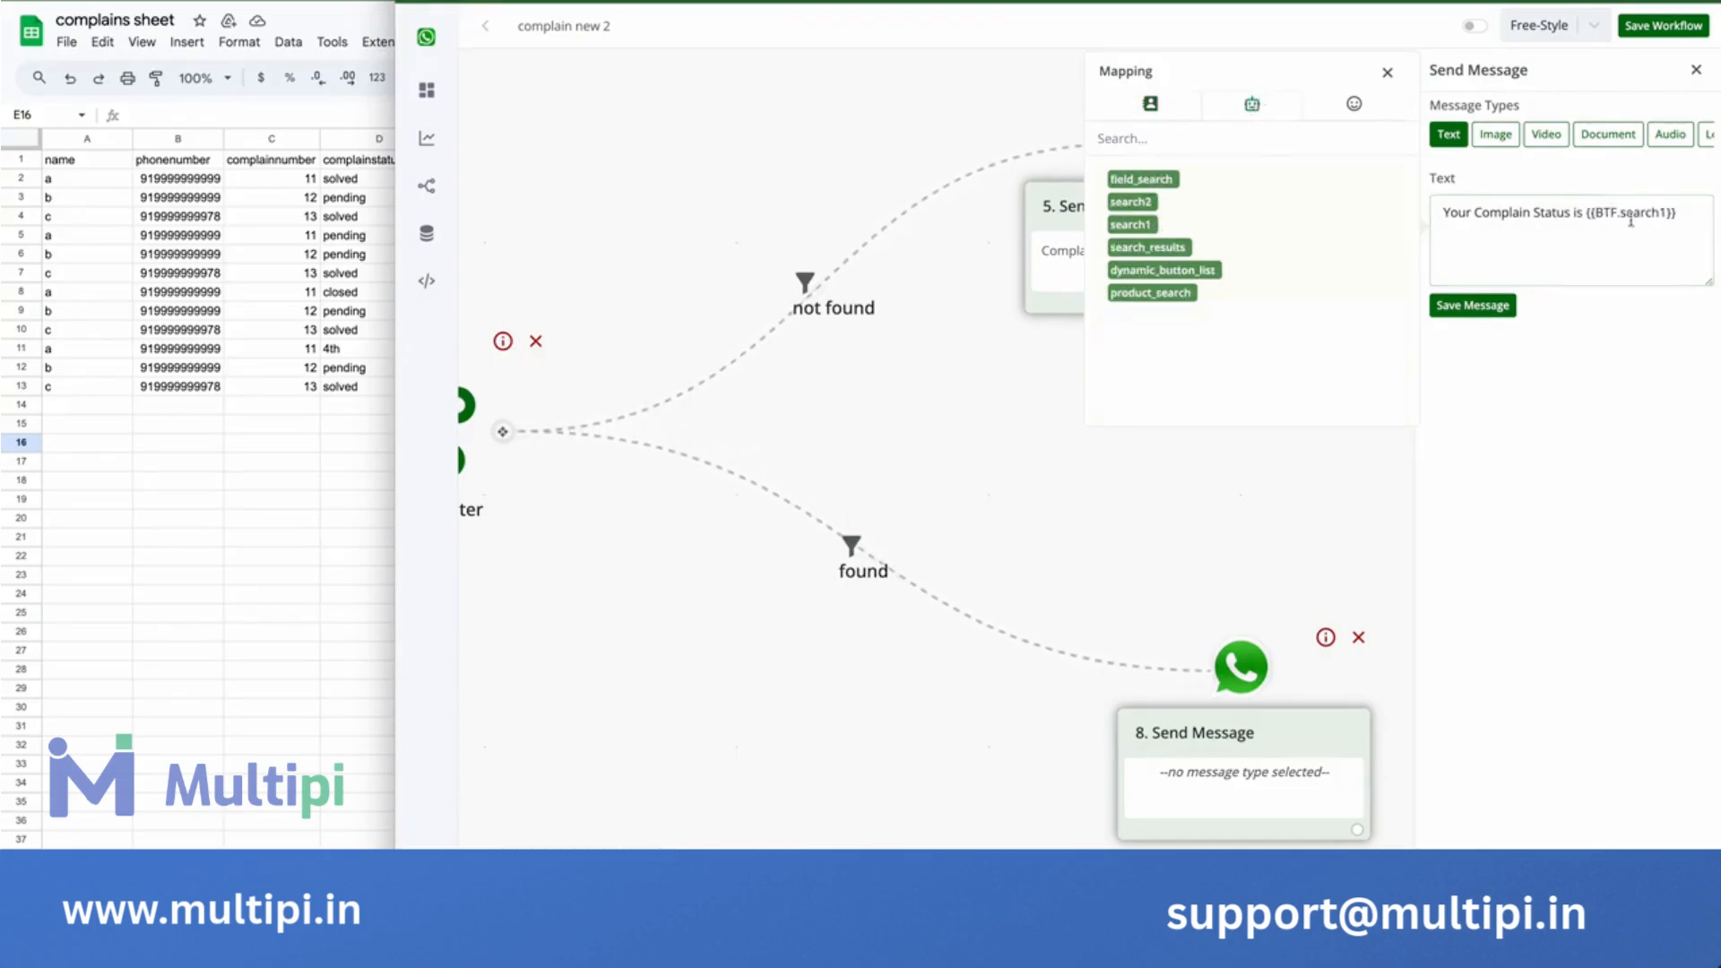
{"action": "left_click_drag", "start_coordinate": [1593, 212], "coordinate": [1689, 213]}
{"action": "left_click_drag", "start_coordinate": [603, 718], "coordinate": [1160, 718]}
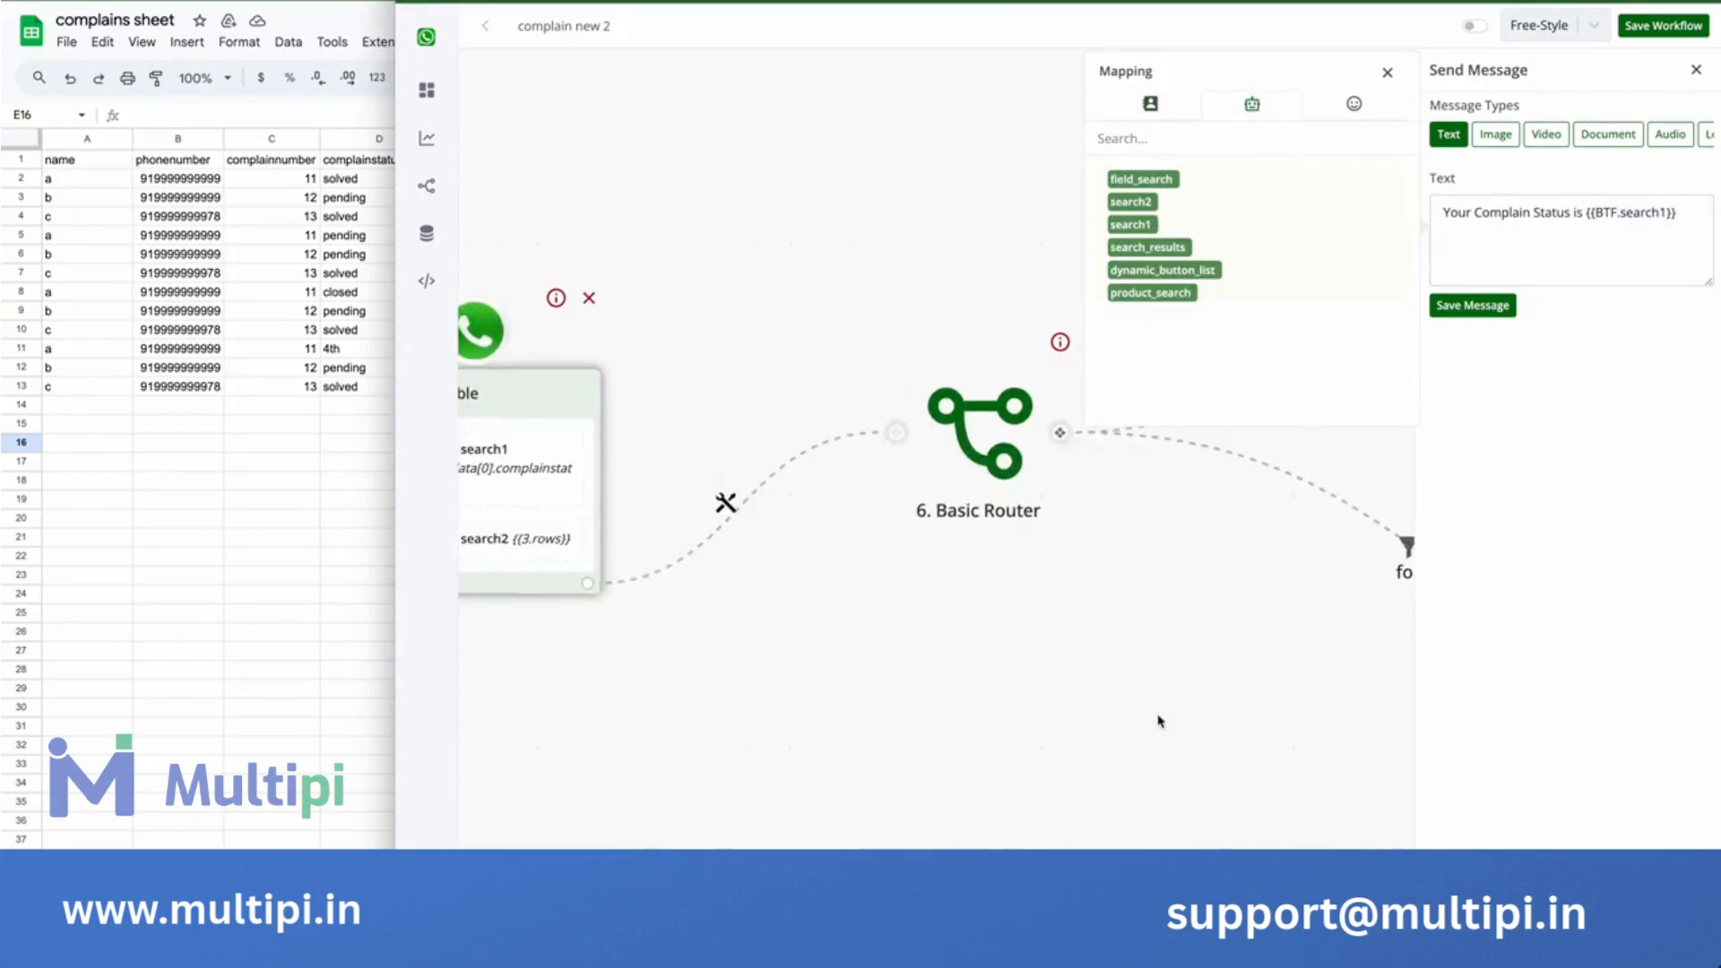
{"action": "left_click_drag", "start_coordinate": [1004, 700], "coordinate": [1339, 723]}
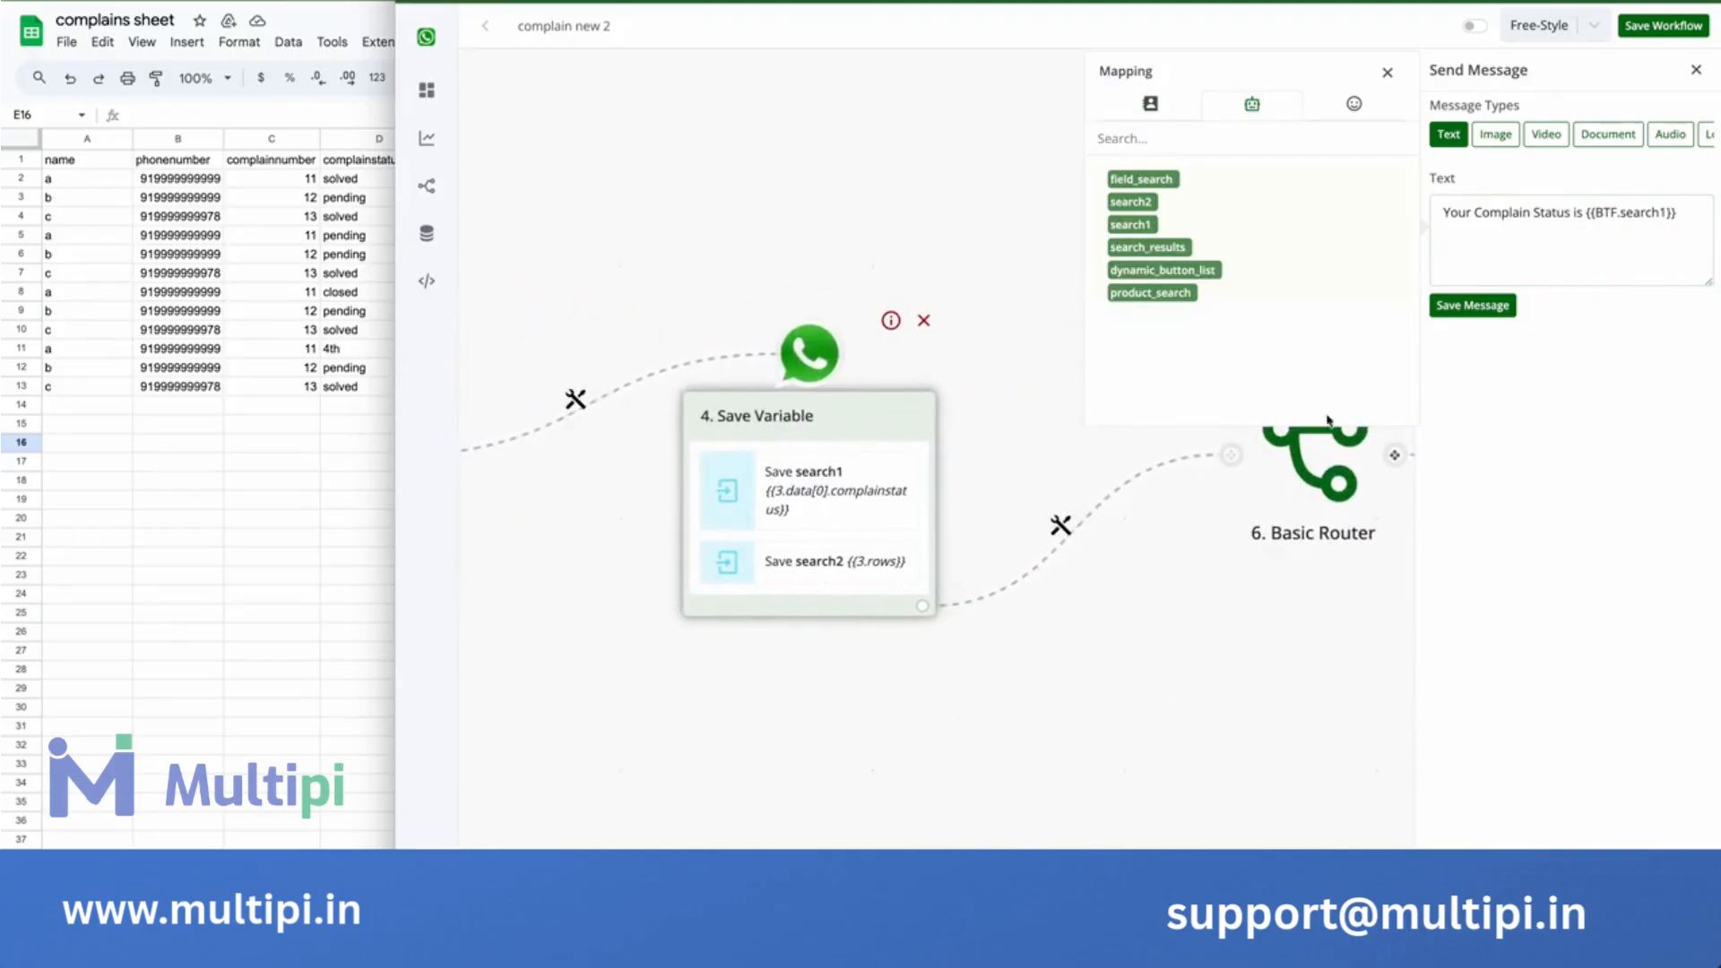
{"action": "left_click_drag", "start_coordinate": [1683, 214], "coordinate": [1589, 215]}
{"action": "left_click", "coordinate": [1602, 269]}
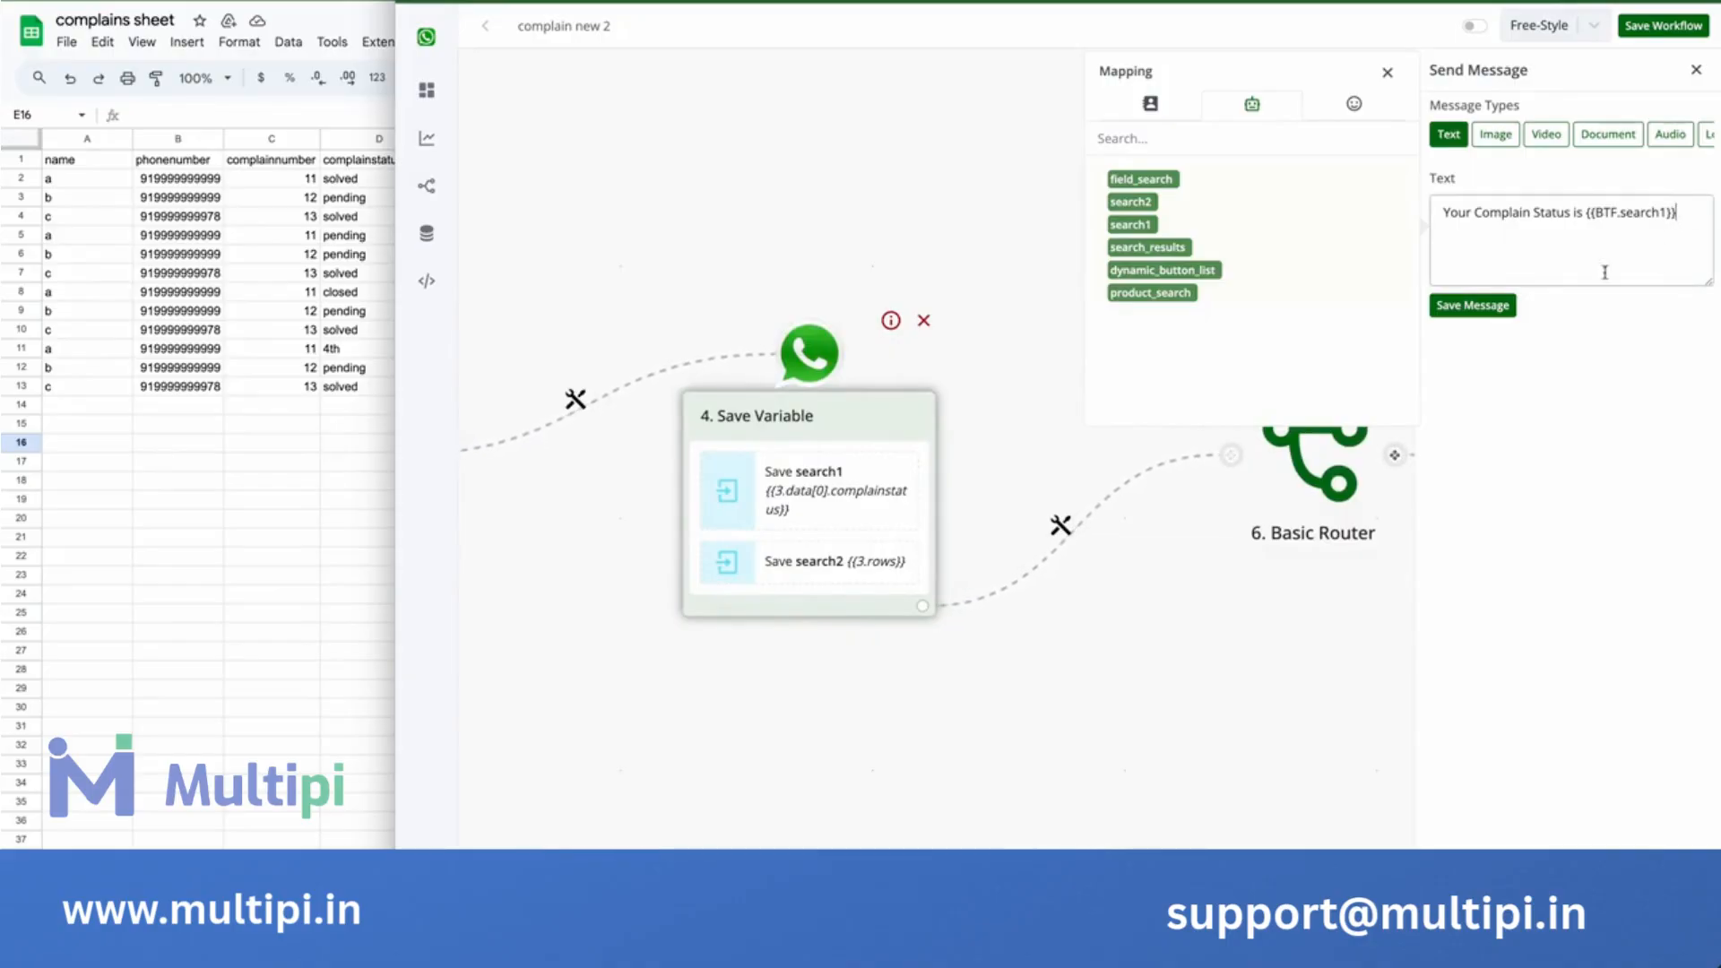
{"action": "left_click", "coordinate": [1500, 311]}
Open the settings of the 4. Save Variable action.
{"action": "scroll", "coordinate": [1223, 681], "scroll_direction": "down", "scroll_amount": 5}
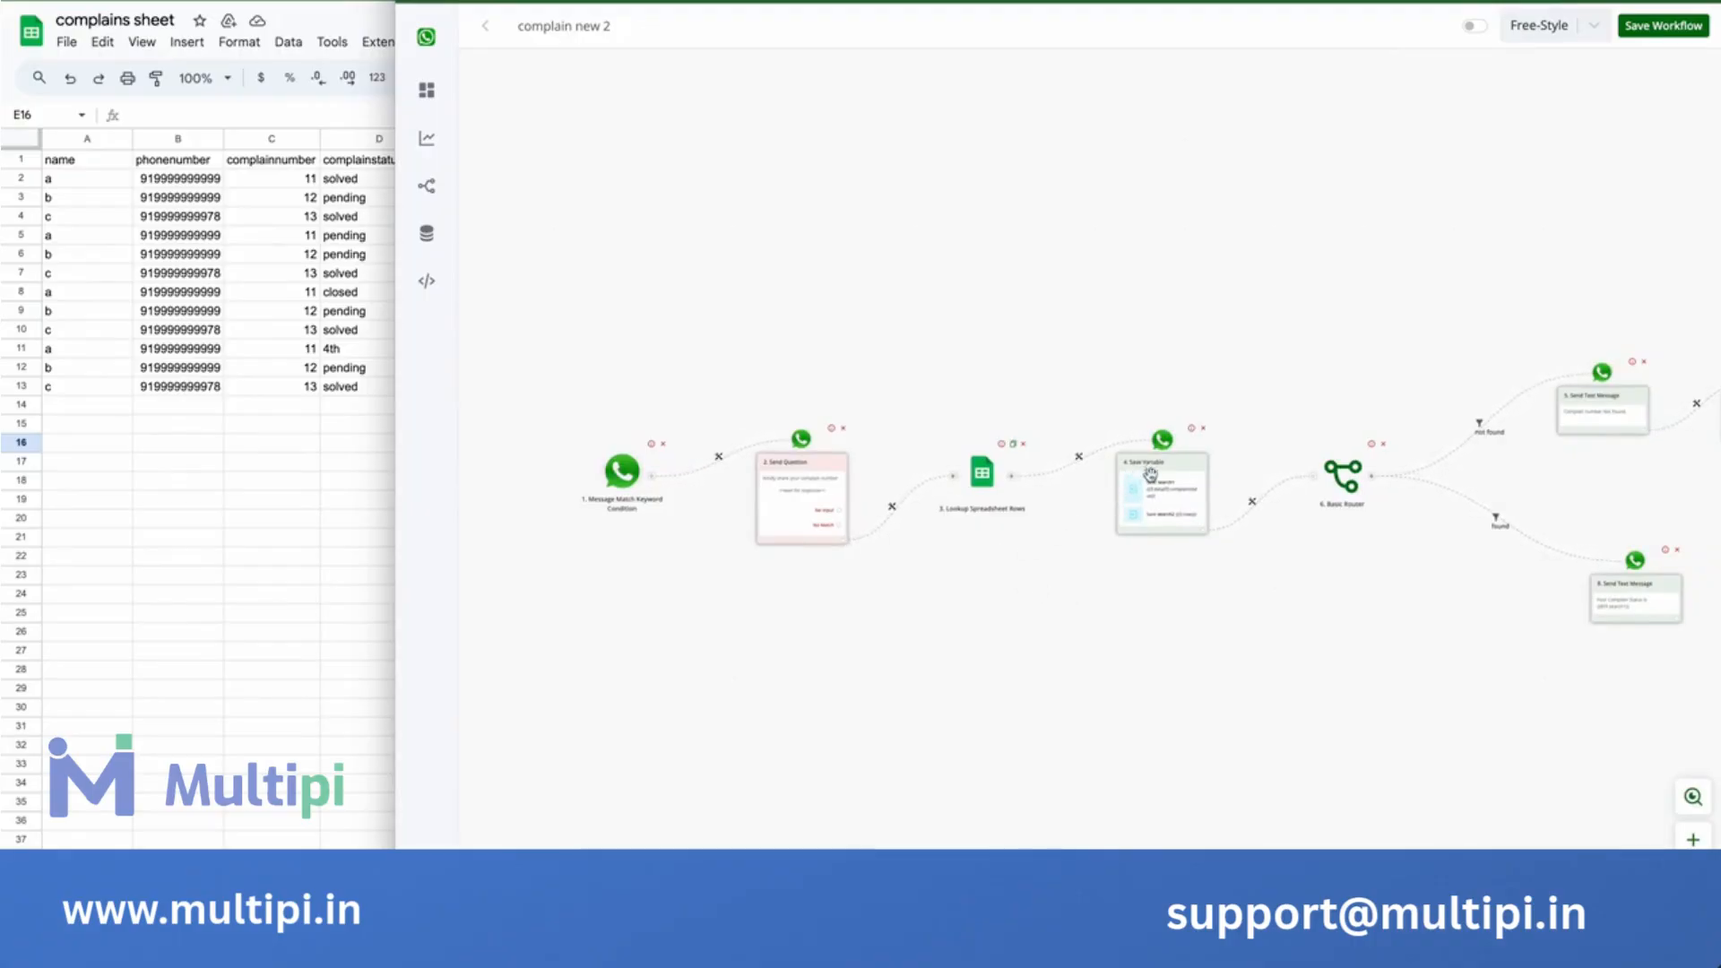
{"action": "left_click", "coordinate": [1157, 515]}
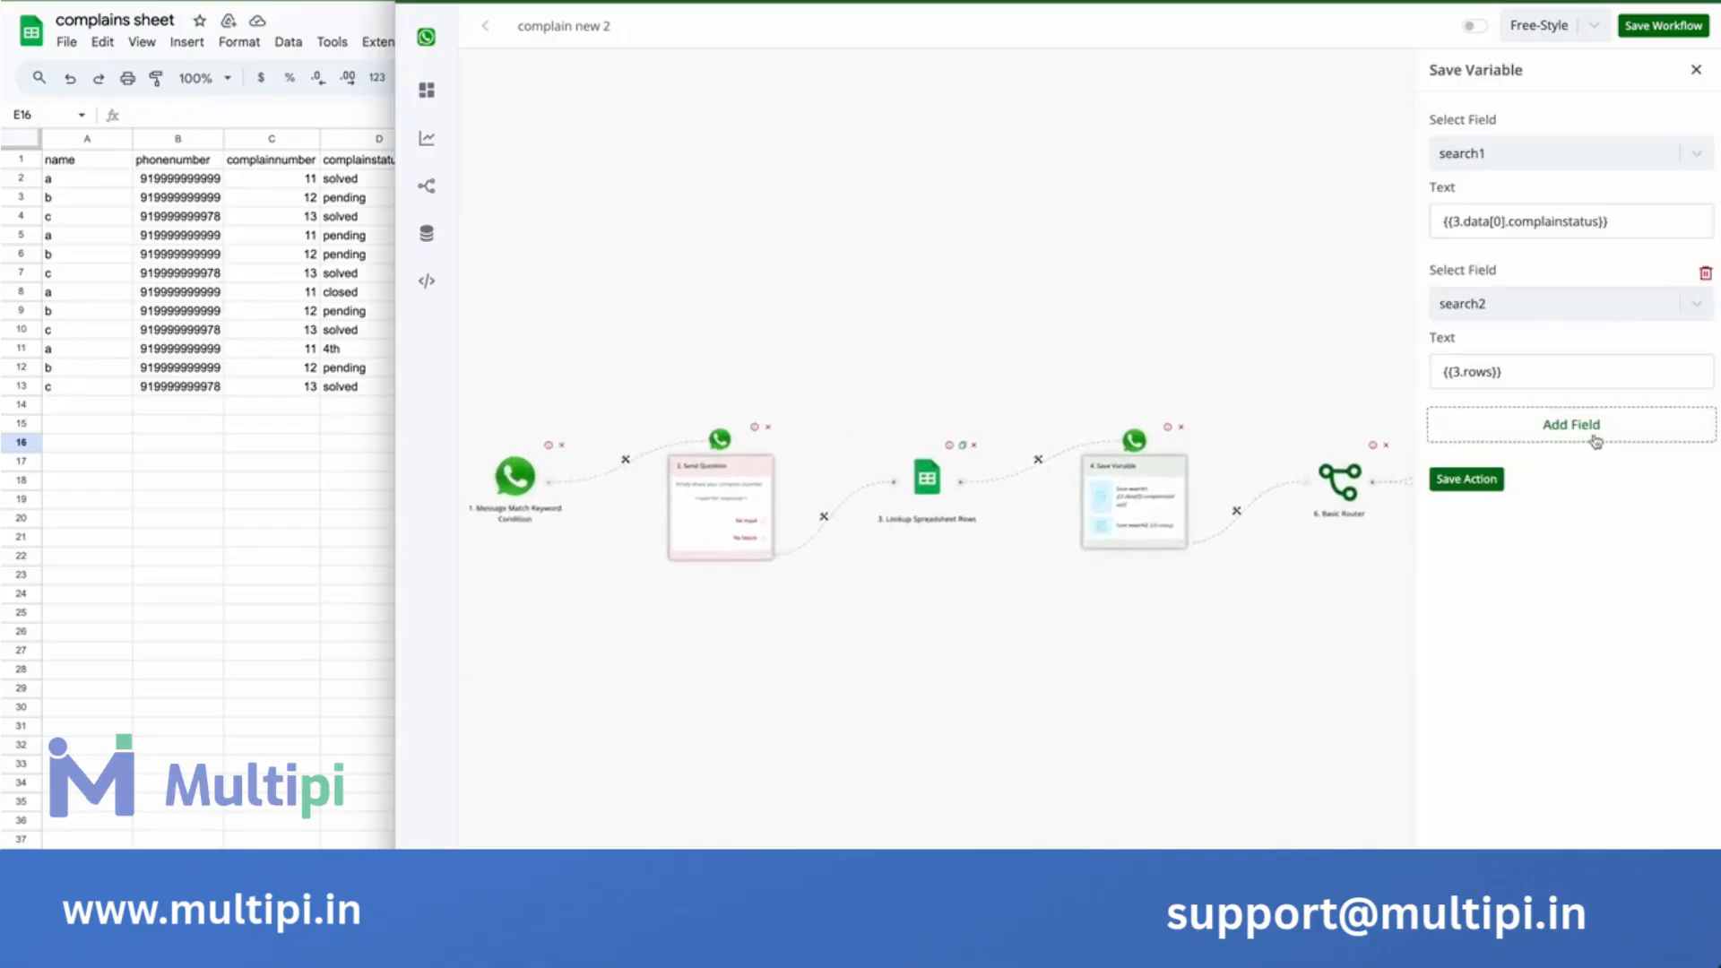
{"action": "left_click", "coordinate": [1589, 428]}
{"action": "left_click", "coordinate": [1583, 455]}
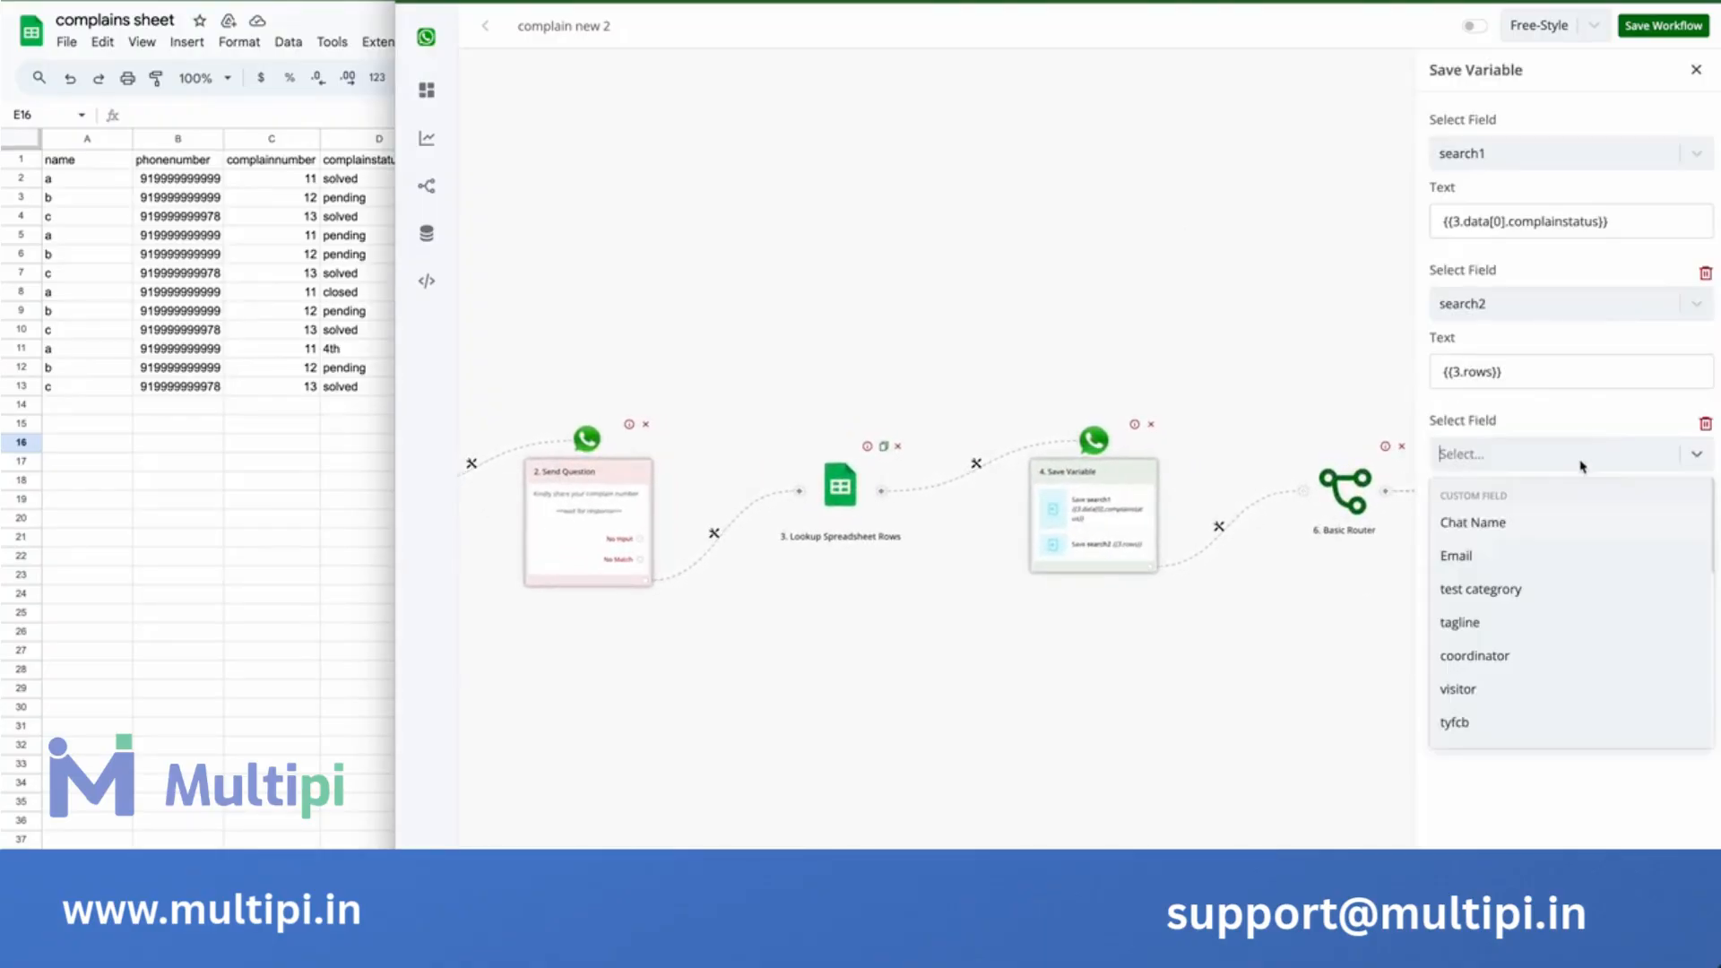
{"action": "scroll", "coordinate": [1515, 664], "scroll_direction": "down", "scroll_amount": 3}
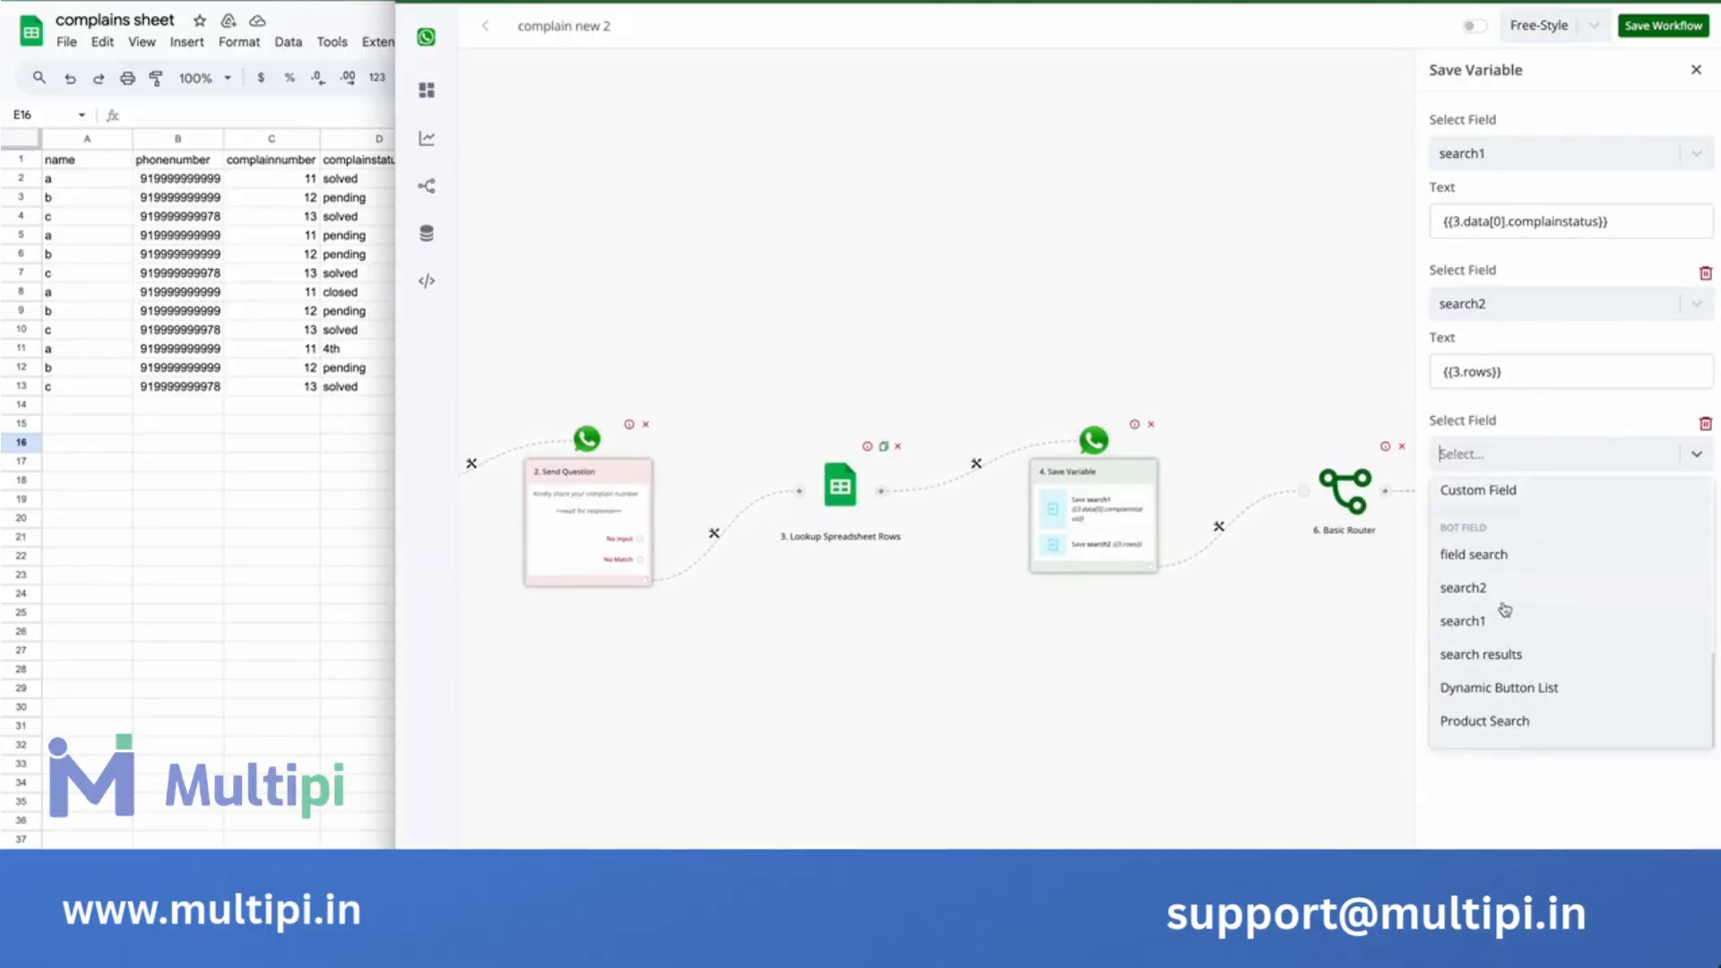
{"action": "left_click", "coordinate": [1502, 621]}
{"action": "left_click", "coordinate": [1540, 518]}
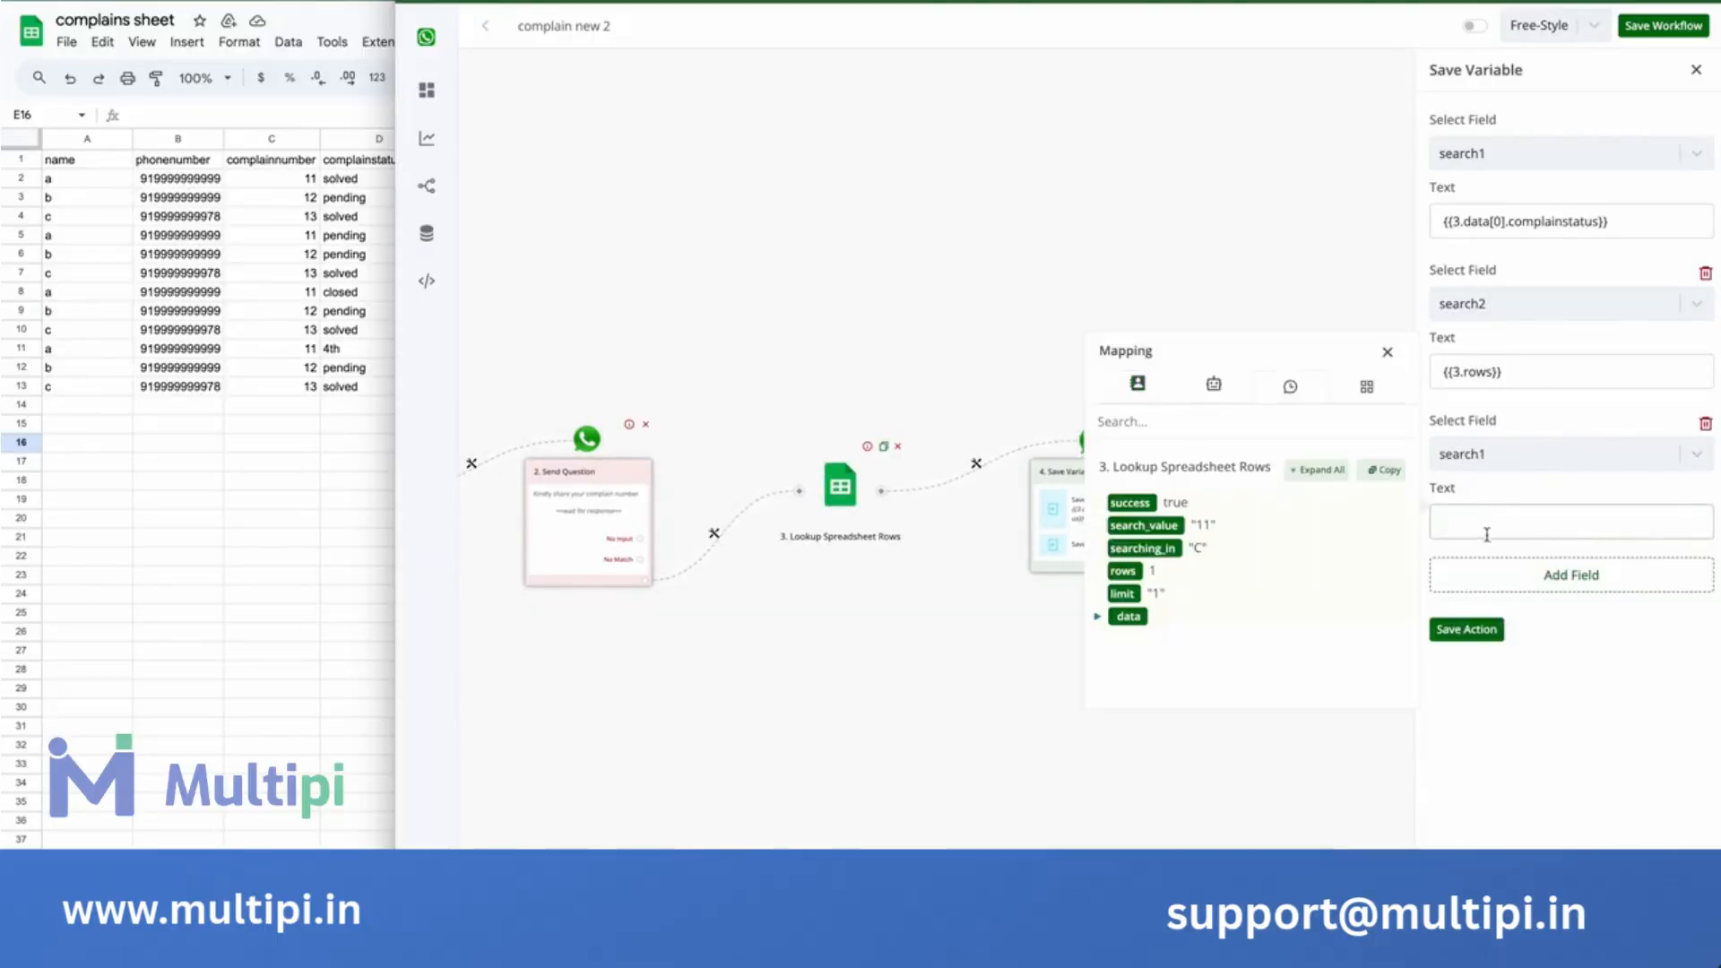
{"action": "left_click", "coordinate": [1707, 424]}
{"action": "left_click", "coordinate": [1612, 427]}
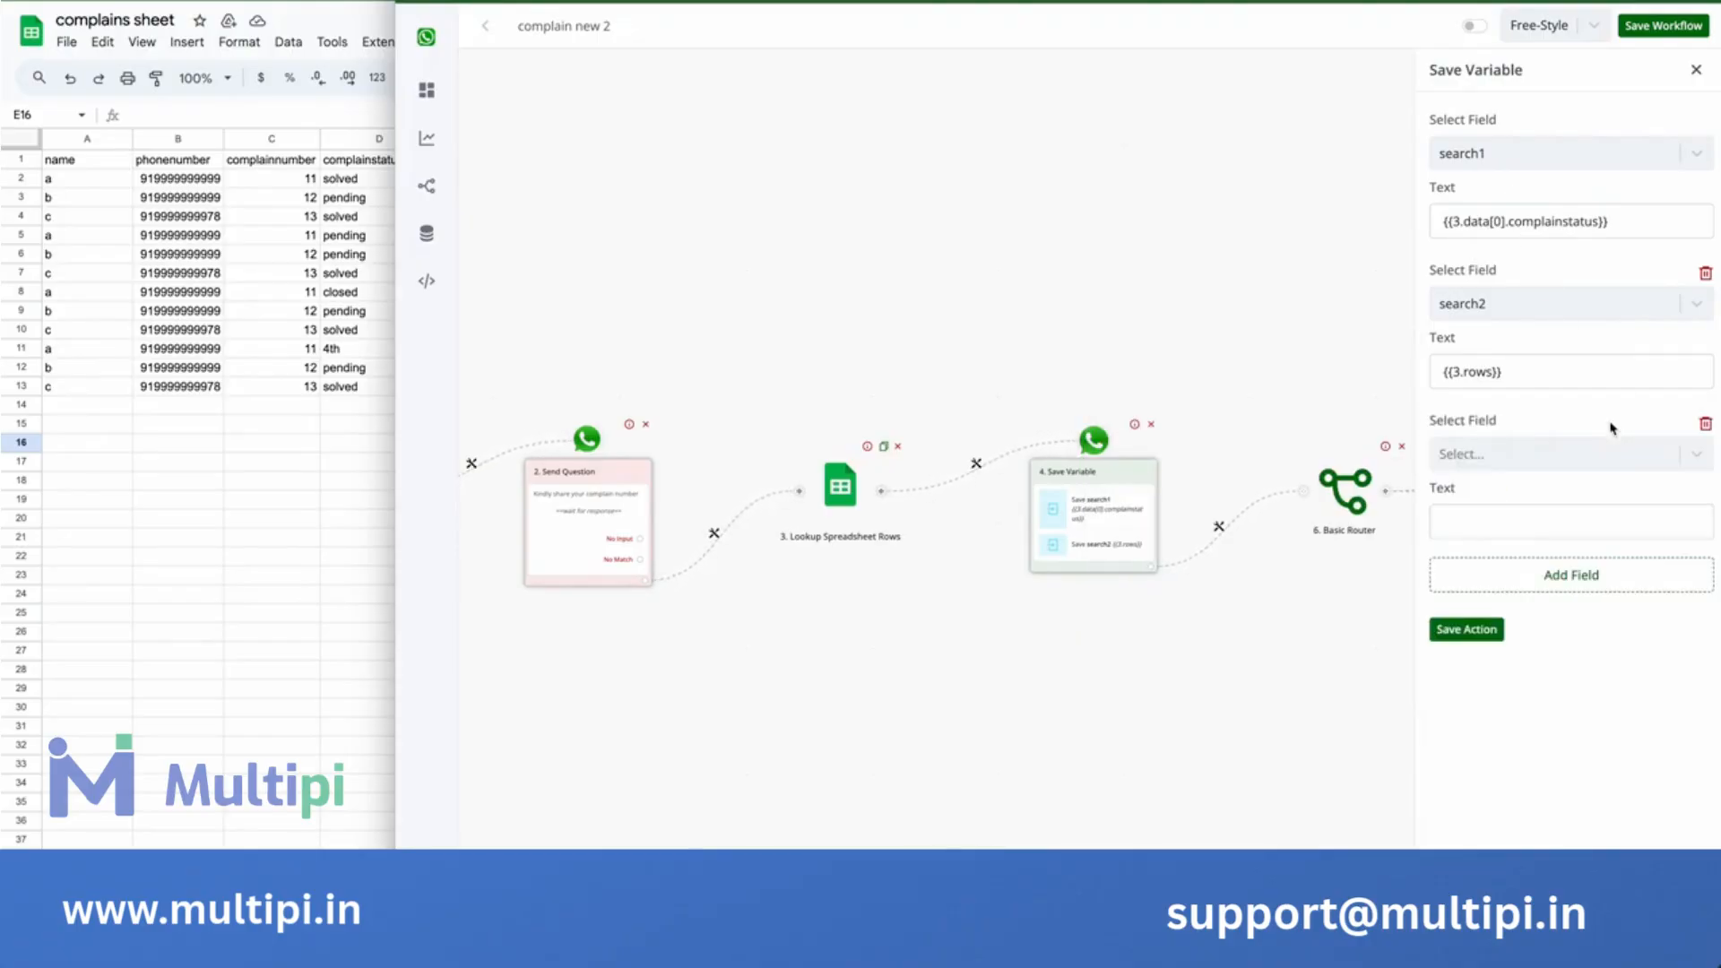
{"action": "left_click", "coordinate": [1524, 526]}
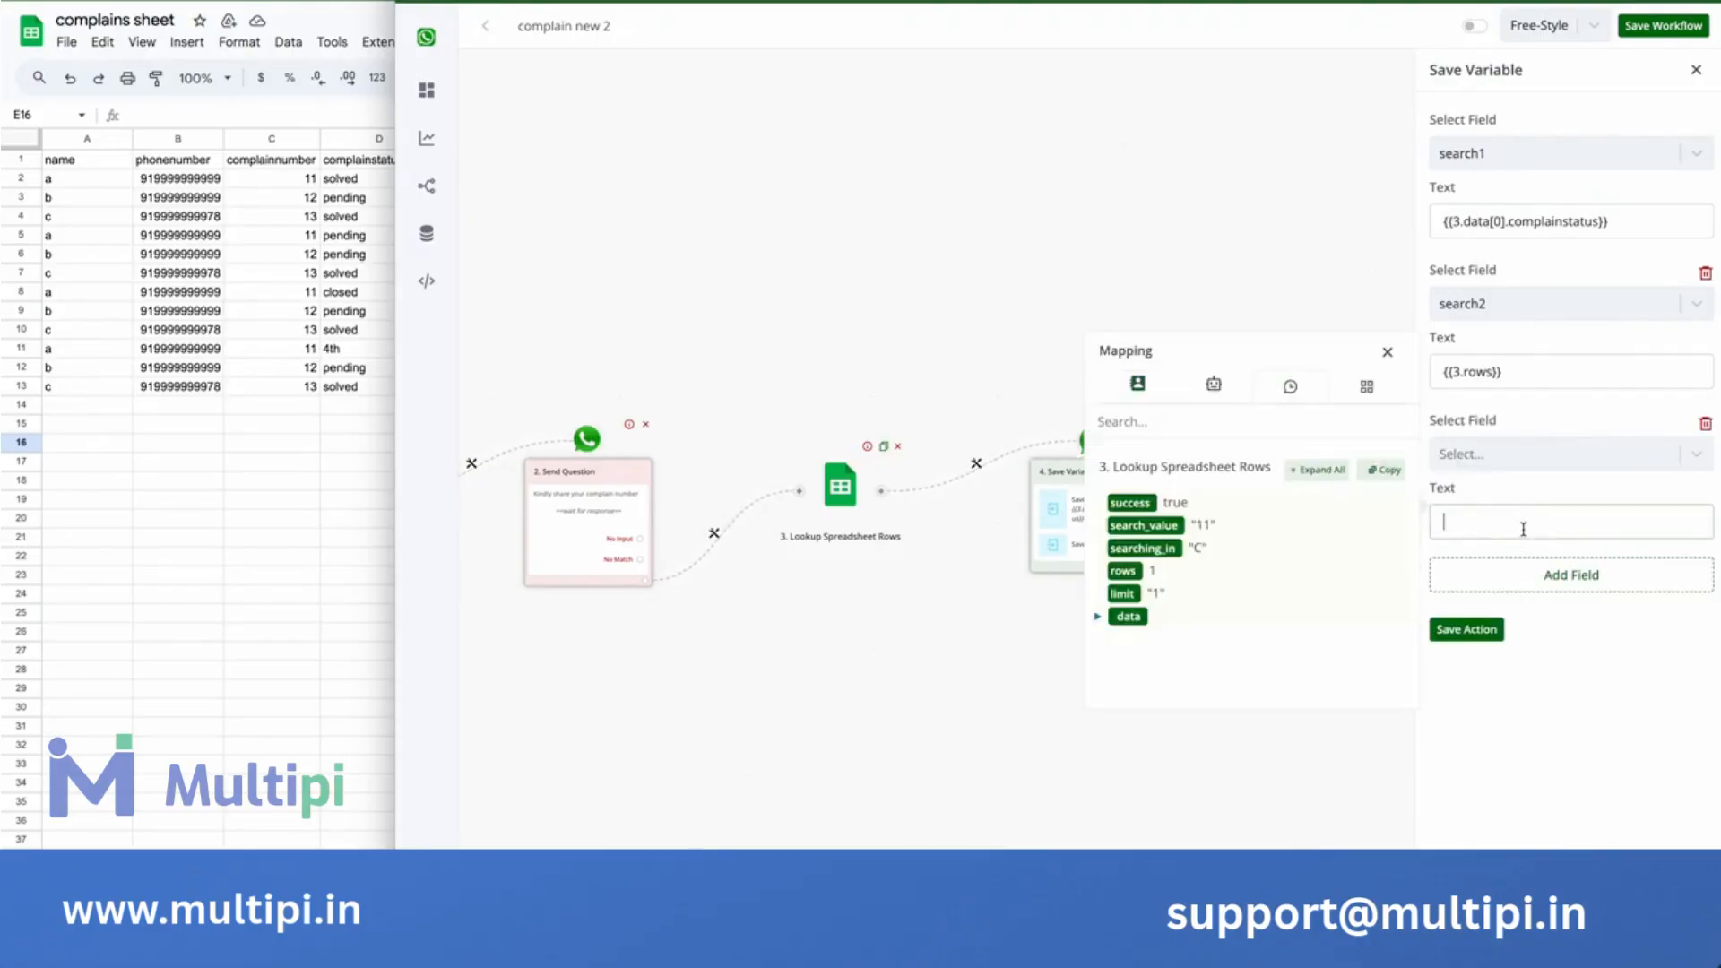
{"action": "left_click", "coordinate": [1138, 382]}
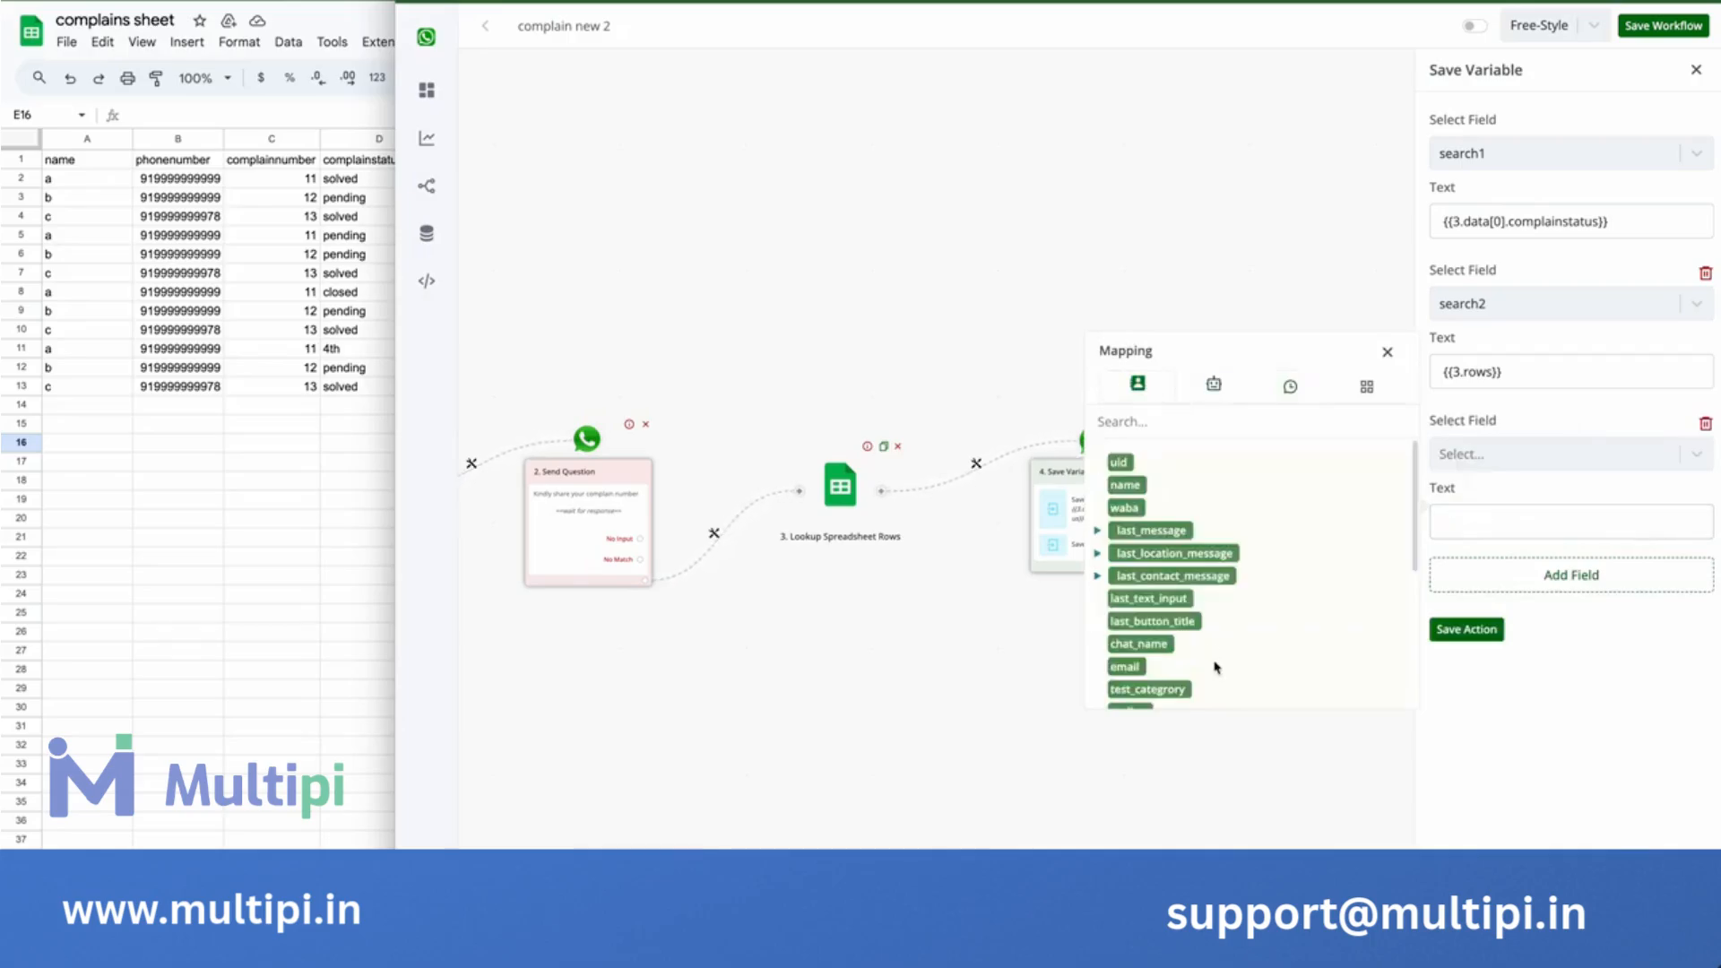
{"action": "left_click", "coordinate": [1174, 604]}
{"action": "left_click", "coordinate": [1395, 355]}
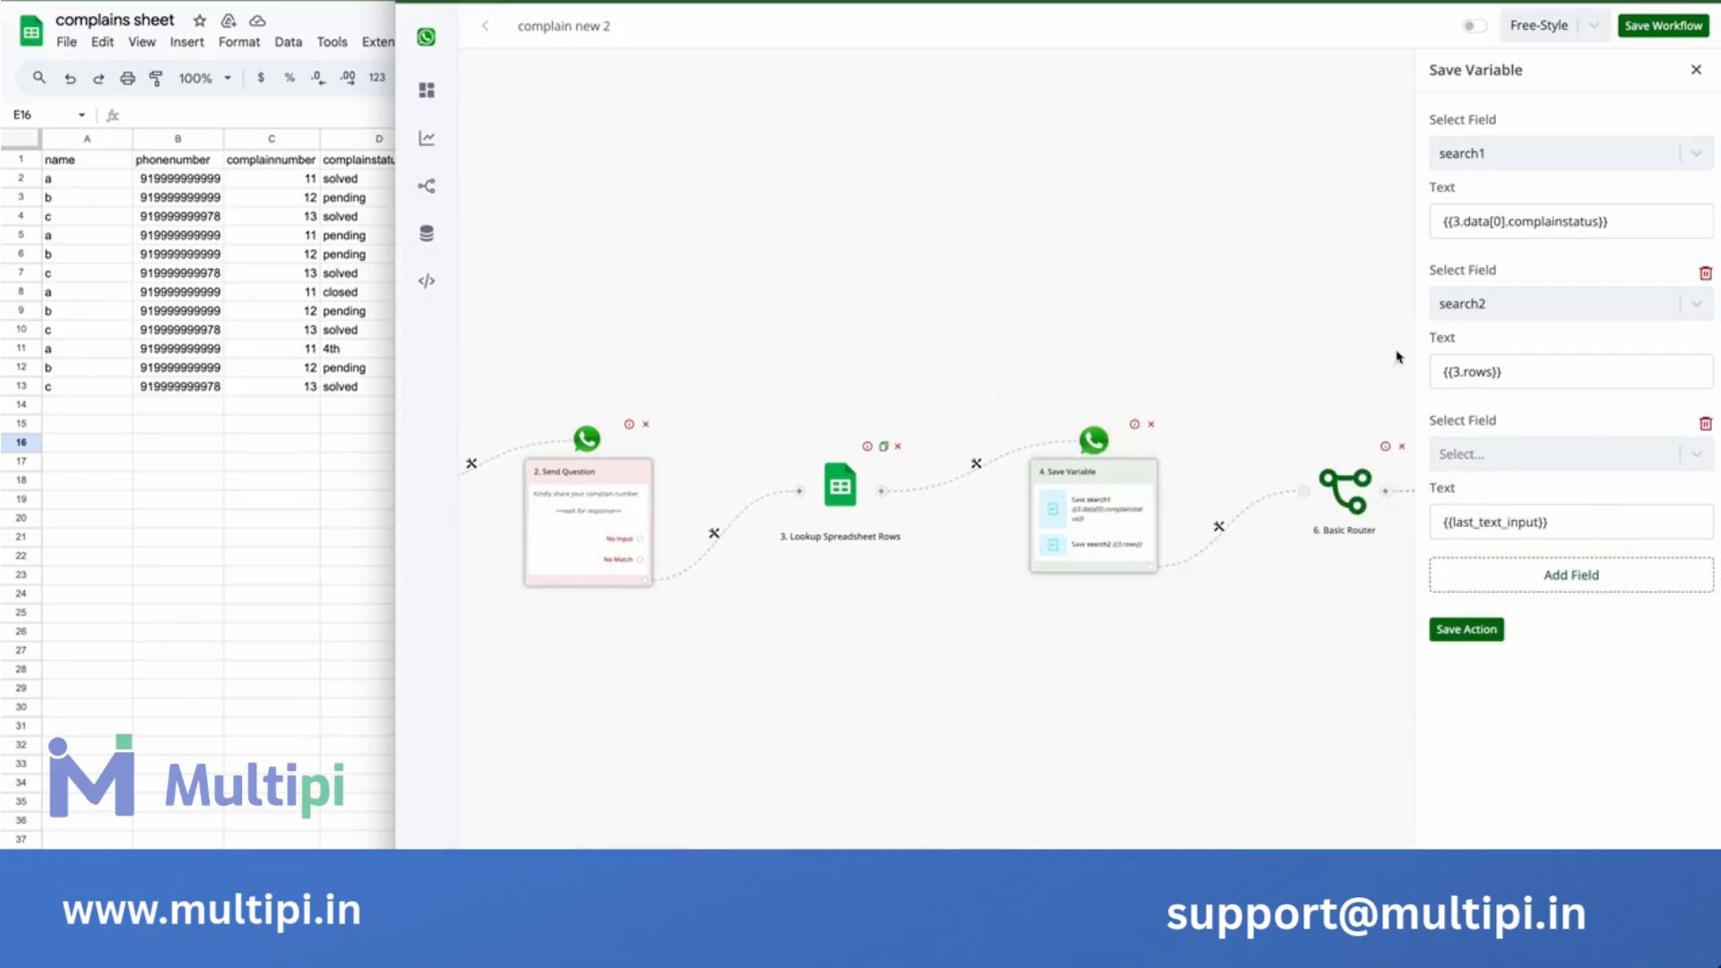
{"action": "triple_click", "coordinate": [1578, 518]}
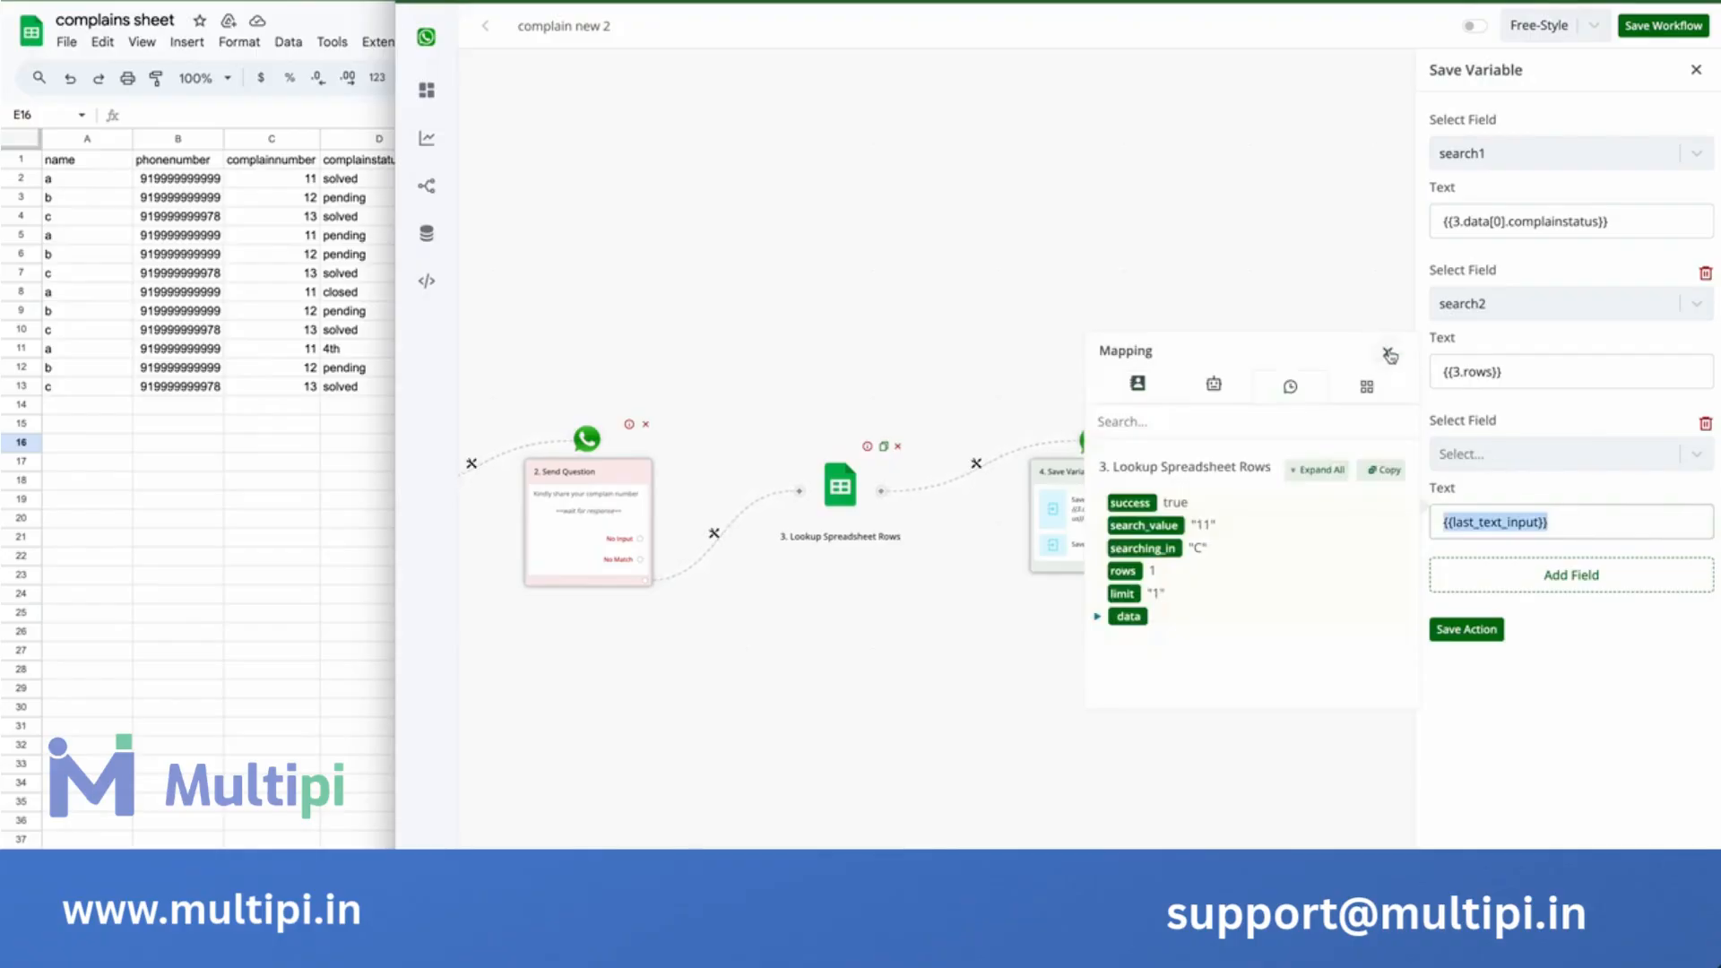
{"action": "left_click", "coordinate": [1389, 354]}
{"action": "left_click", "coordinate": [1697, 74]}
Open the not found text message and check which bot fields and contact fields can be mapped into its body.
{"action": "left_click_drag", "start_coordinate": [1429, 626], "coordinate": [1016, 639]}
{"action": "left_click", "coordinate": [1338, 428]}
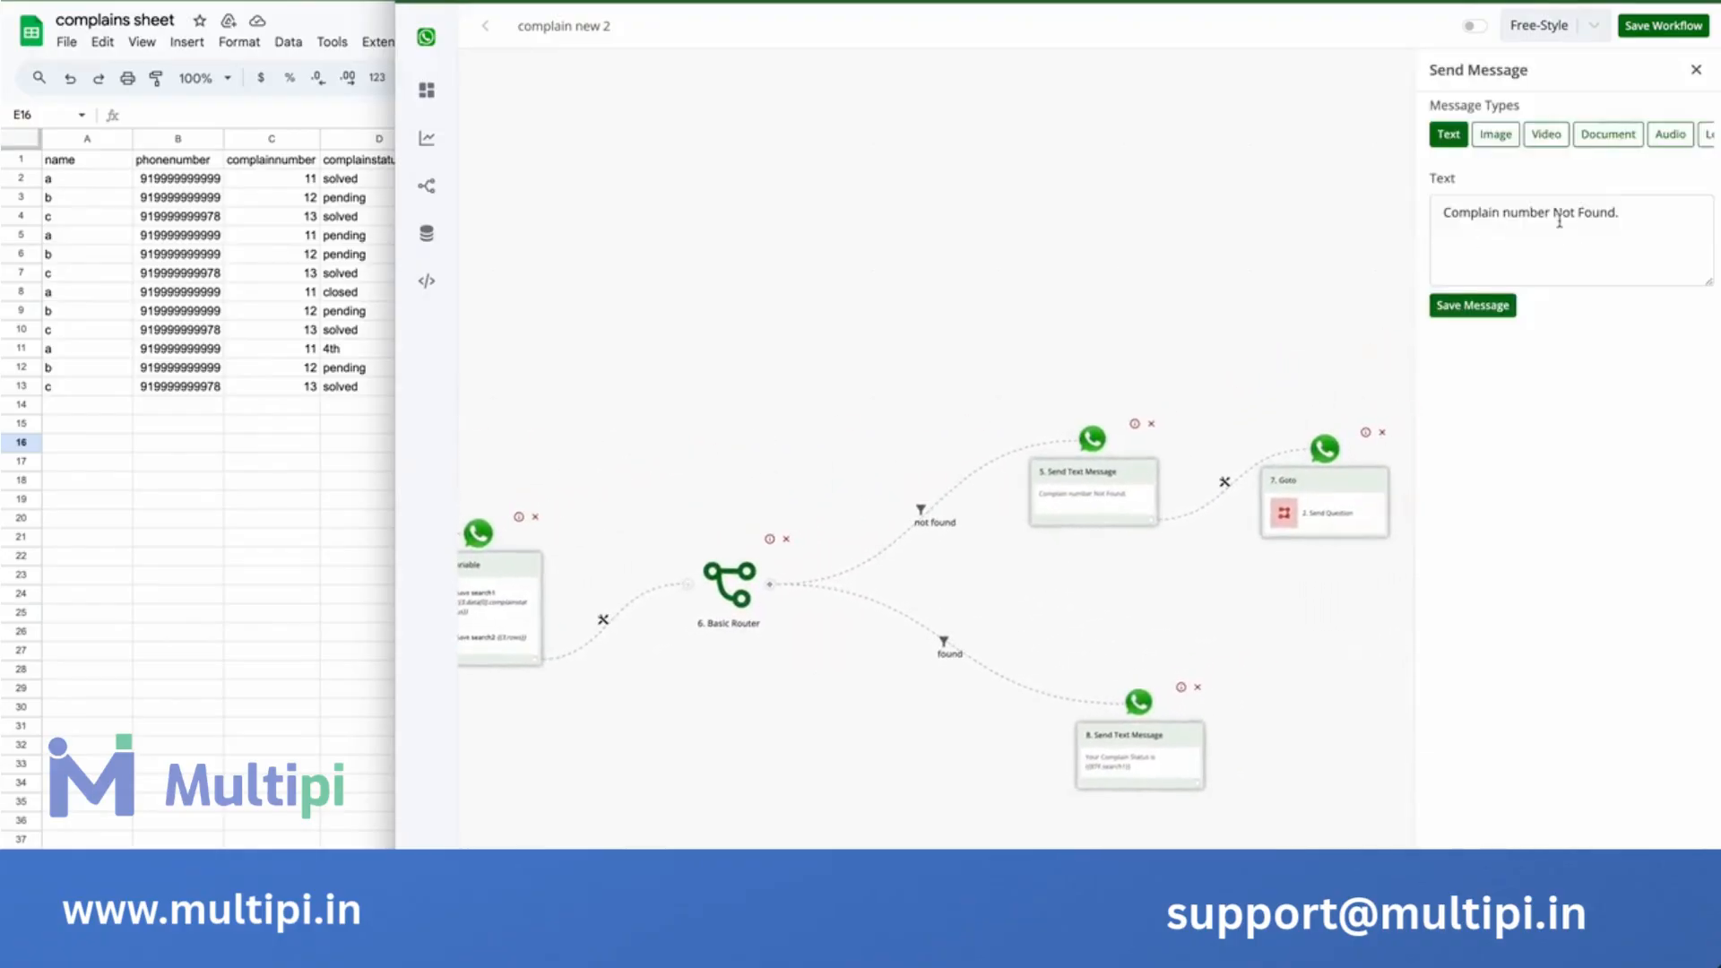
{"action": "left_click", "coordinate": [1546, 213]}
{"action": "left_click", "coordinate": [1249, 101]}
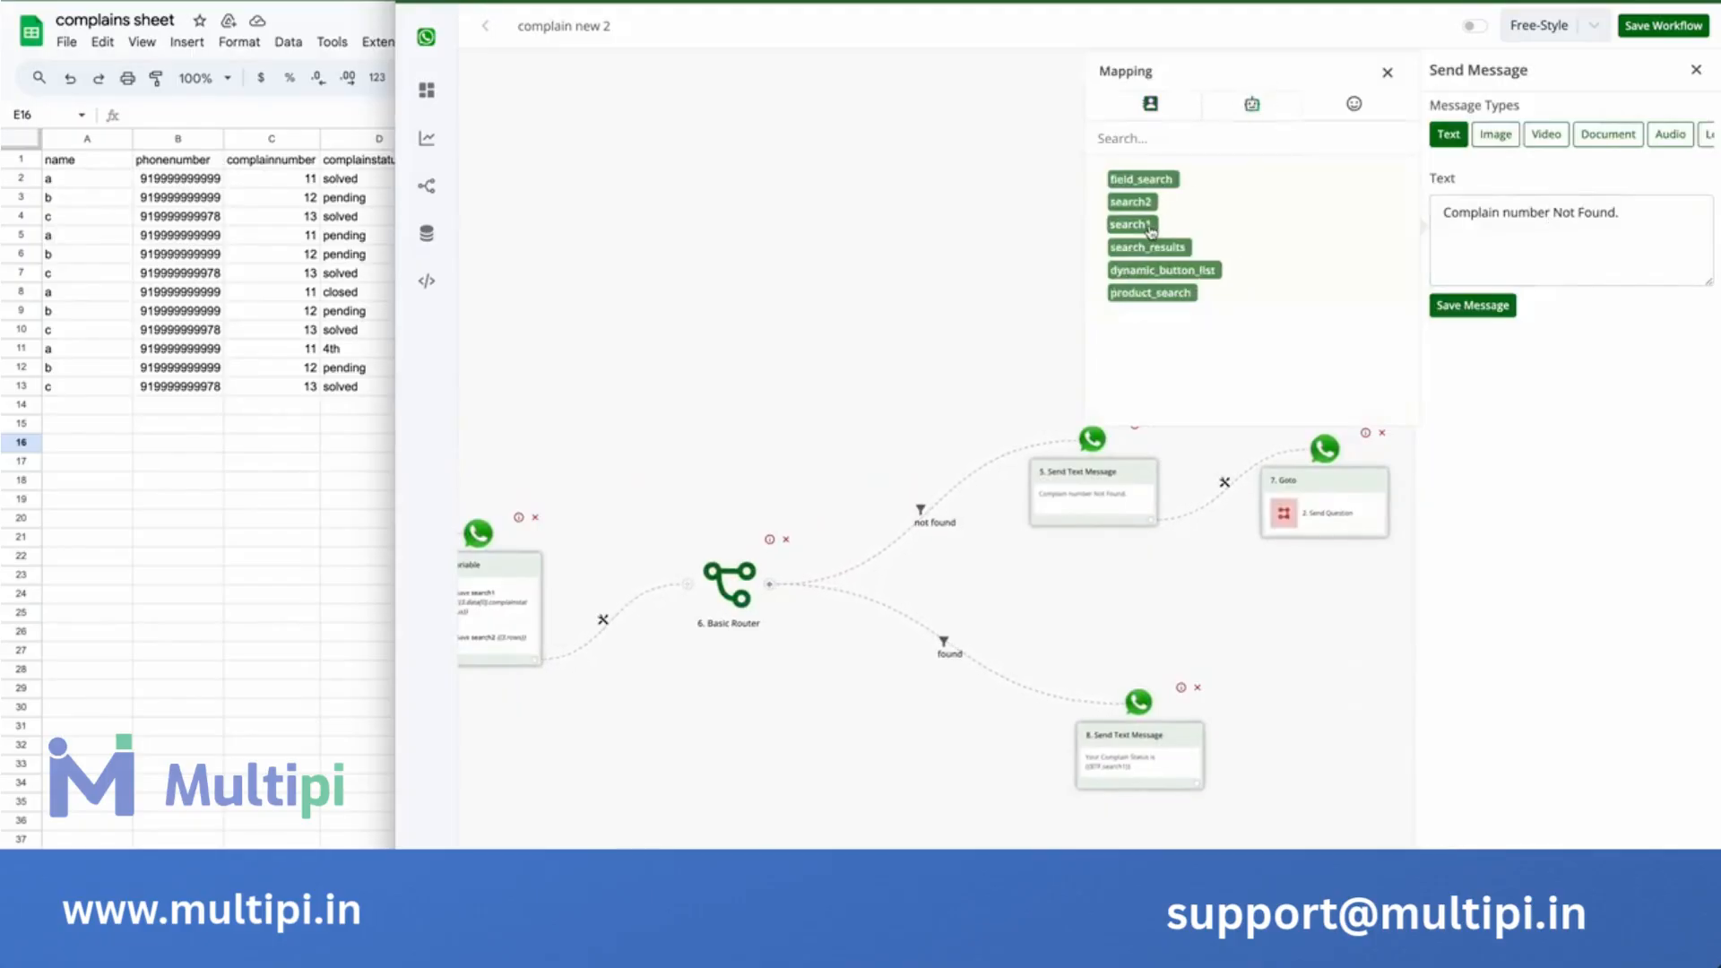
{"action": "left_click", "coordinate": [1388, 73]}
{"action": "left_click", "coordinate": [1557, 215]}
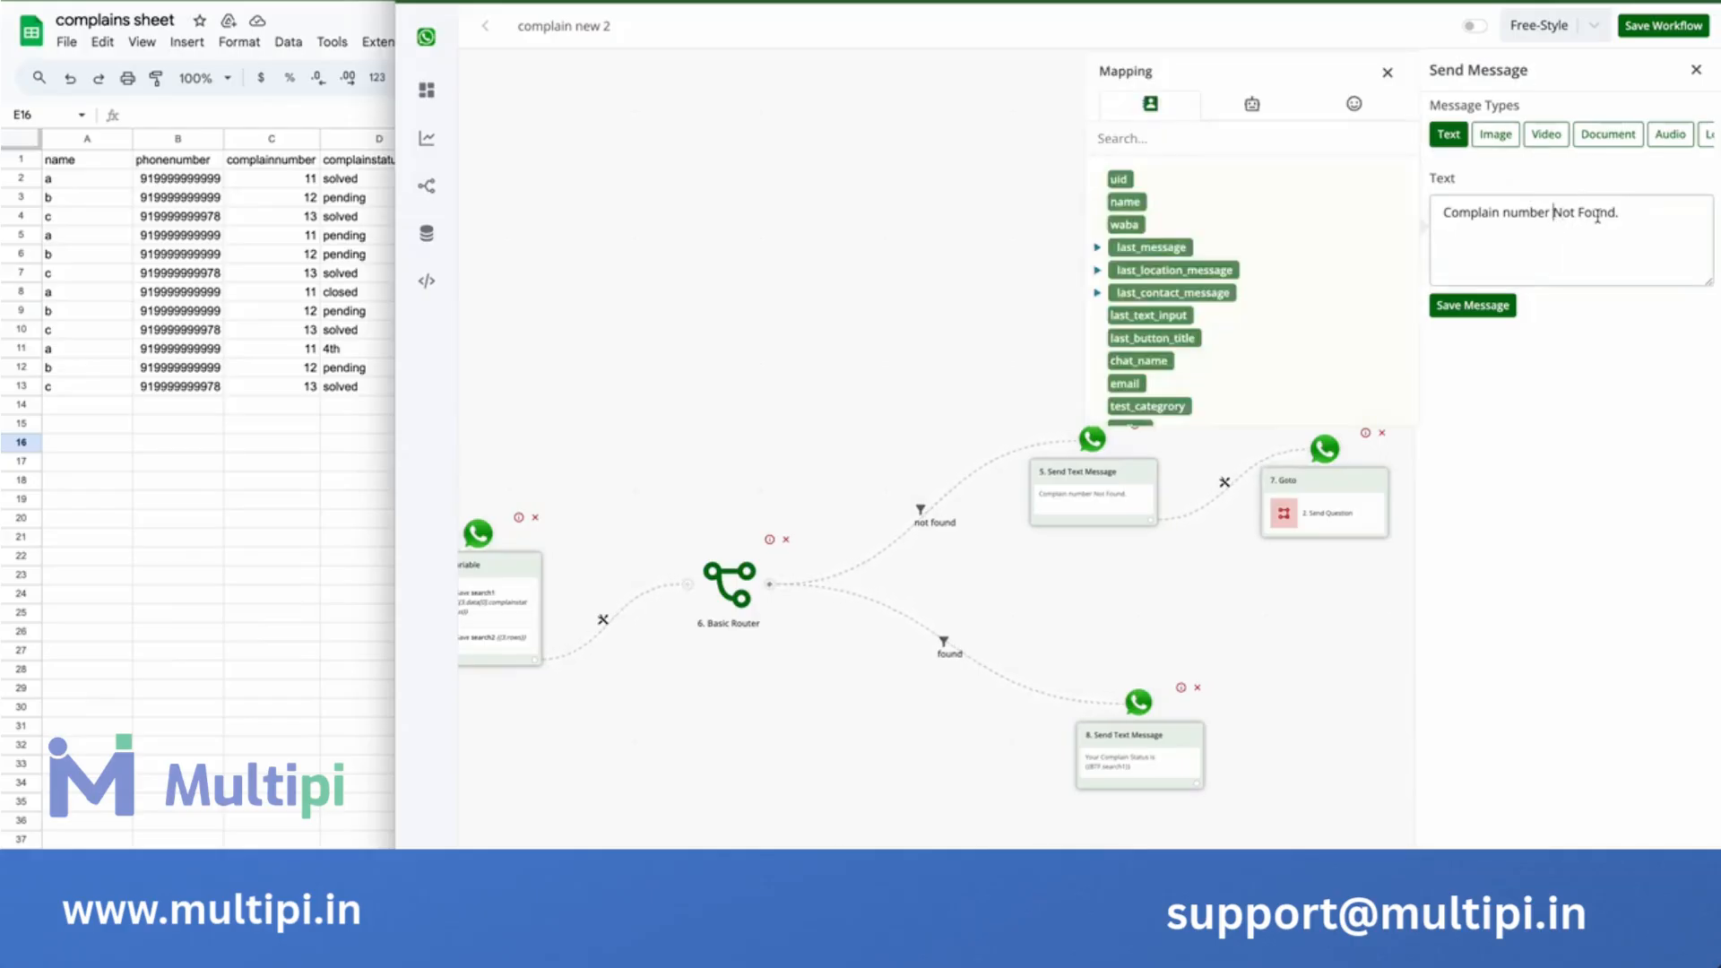
{"action": "left_click", "coordinate": [1388, 72]}
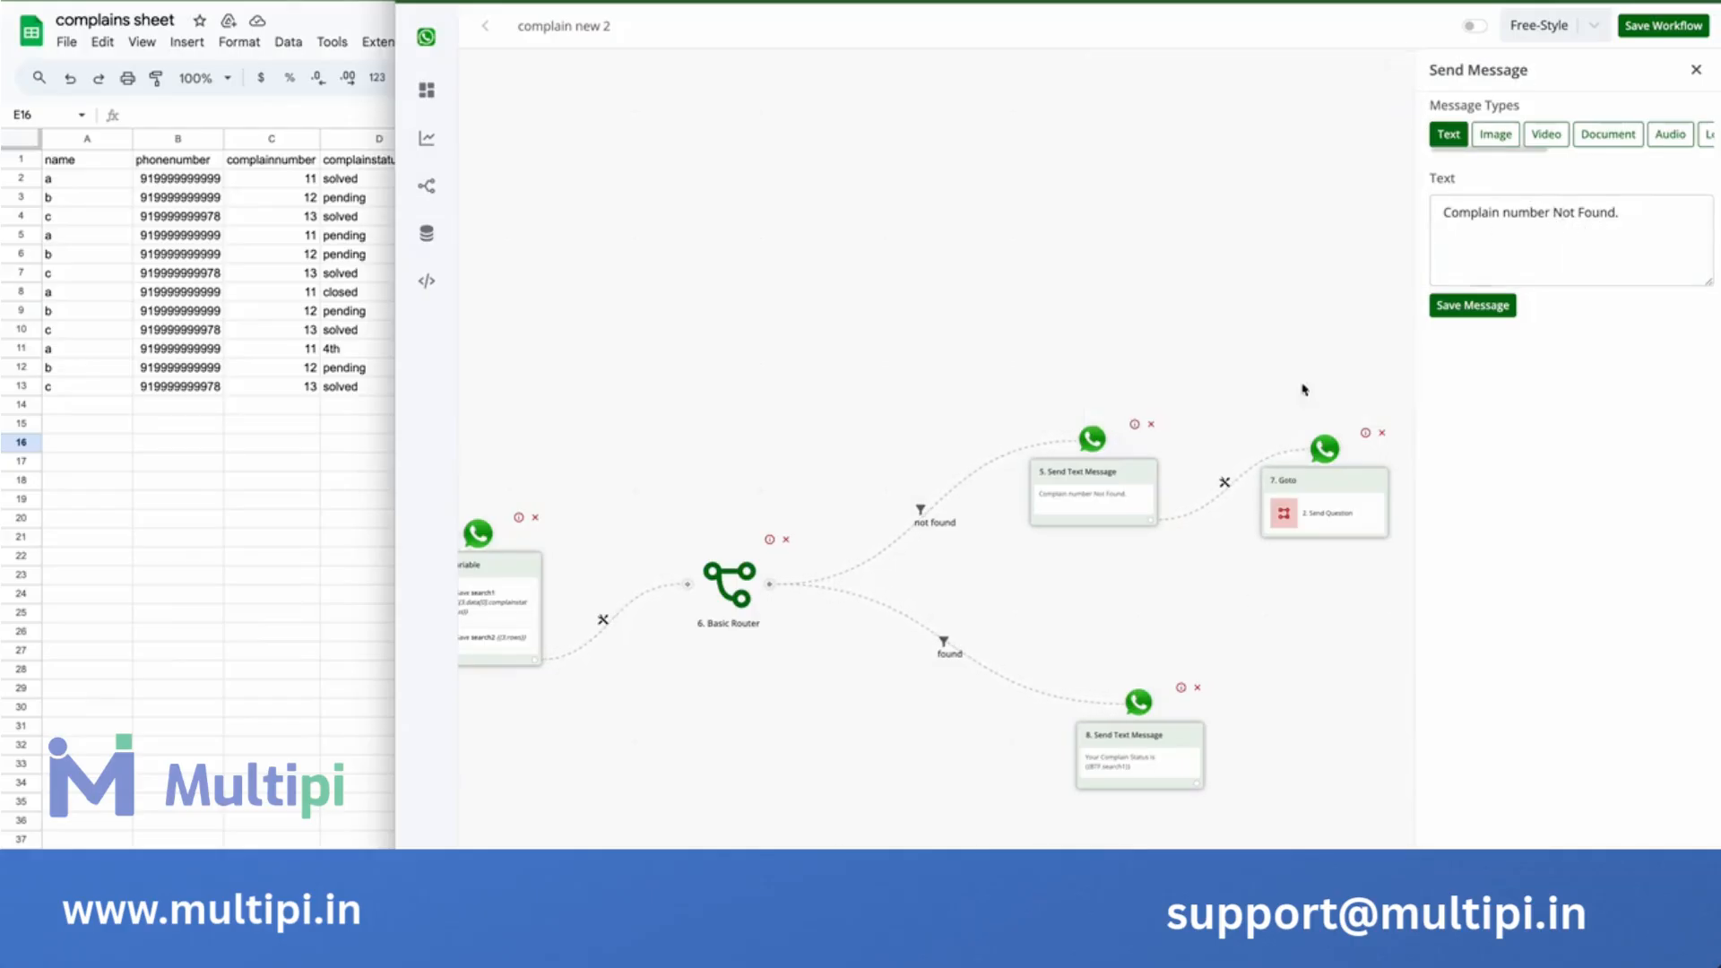
Open the found text message and review its body with the mapped bot field search1.
{"action": "left_click", "coordinate": [1120, 788]}
{"action": "left_click", "coordinate": [1571, 212]}
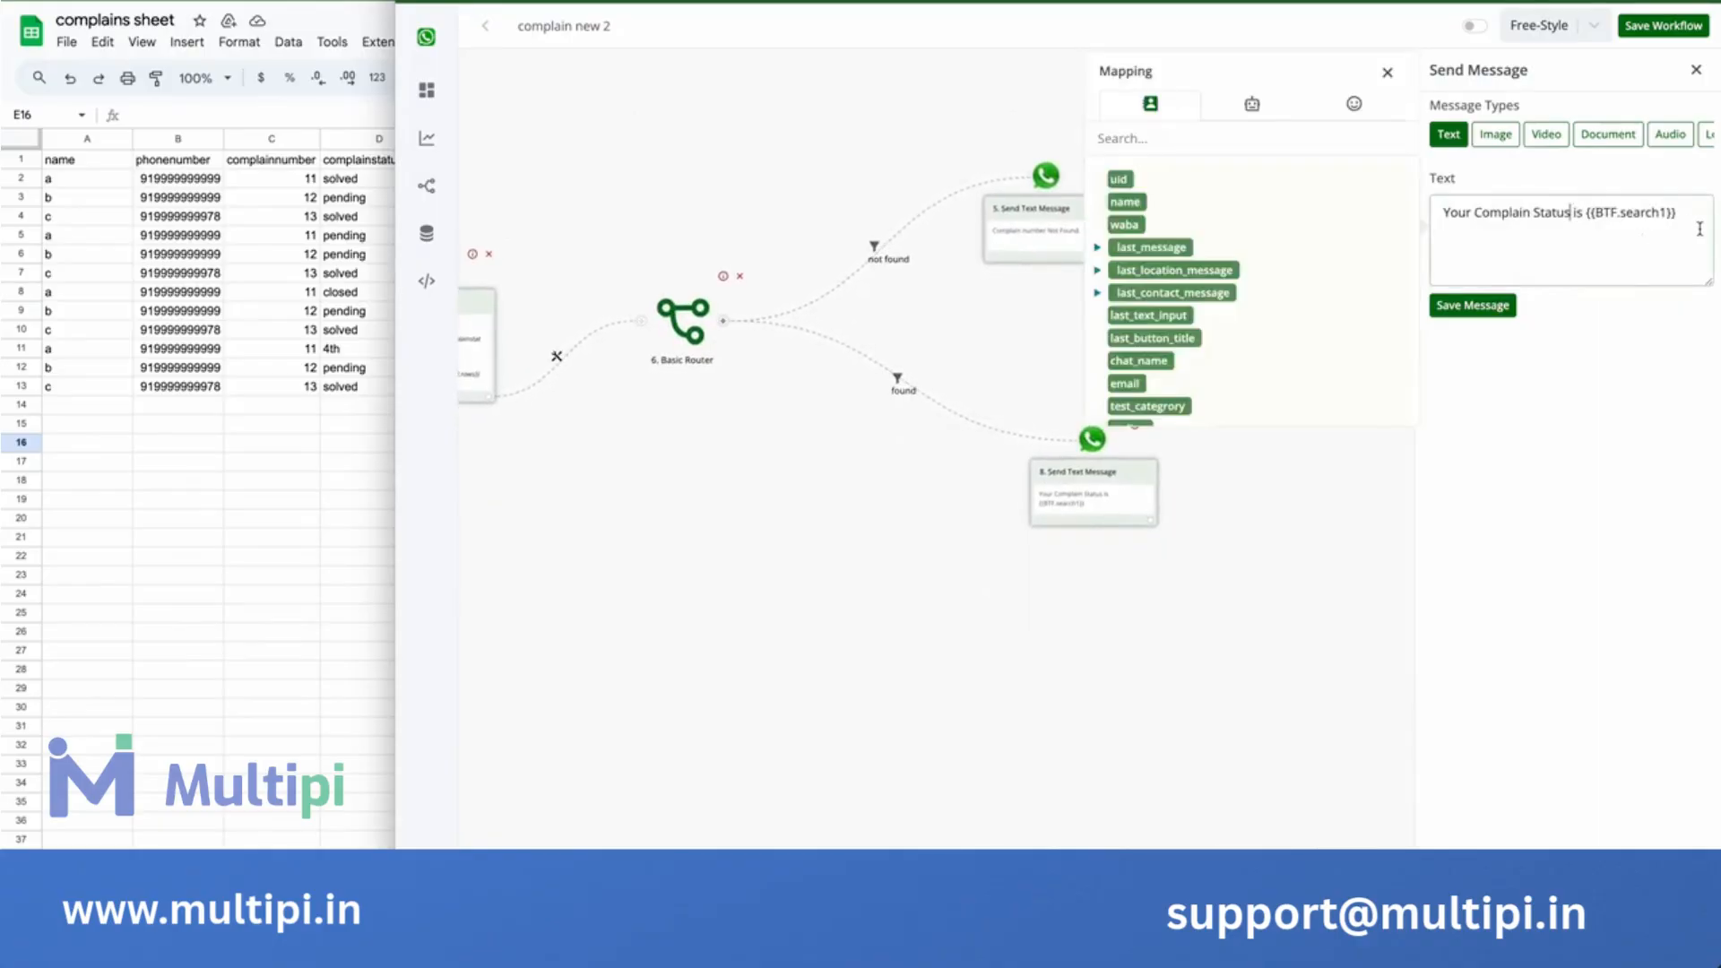
{"action": "left_click_drag", "start_coordinate": [1678, 213], "coordinate": [1557, 213]}
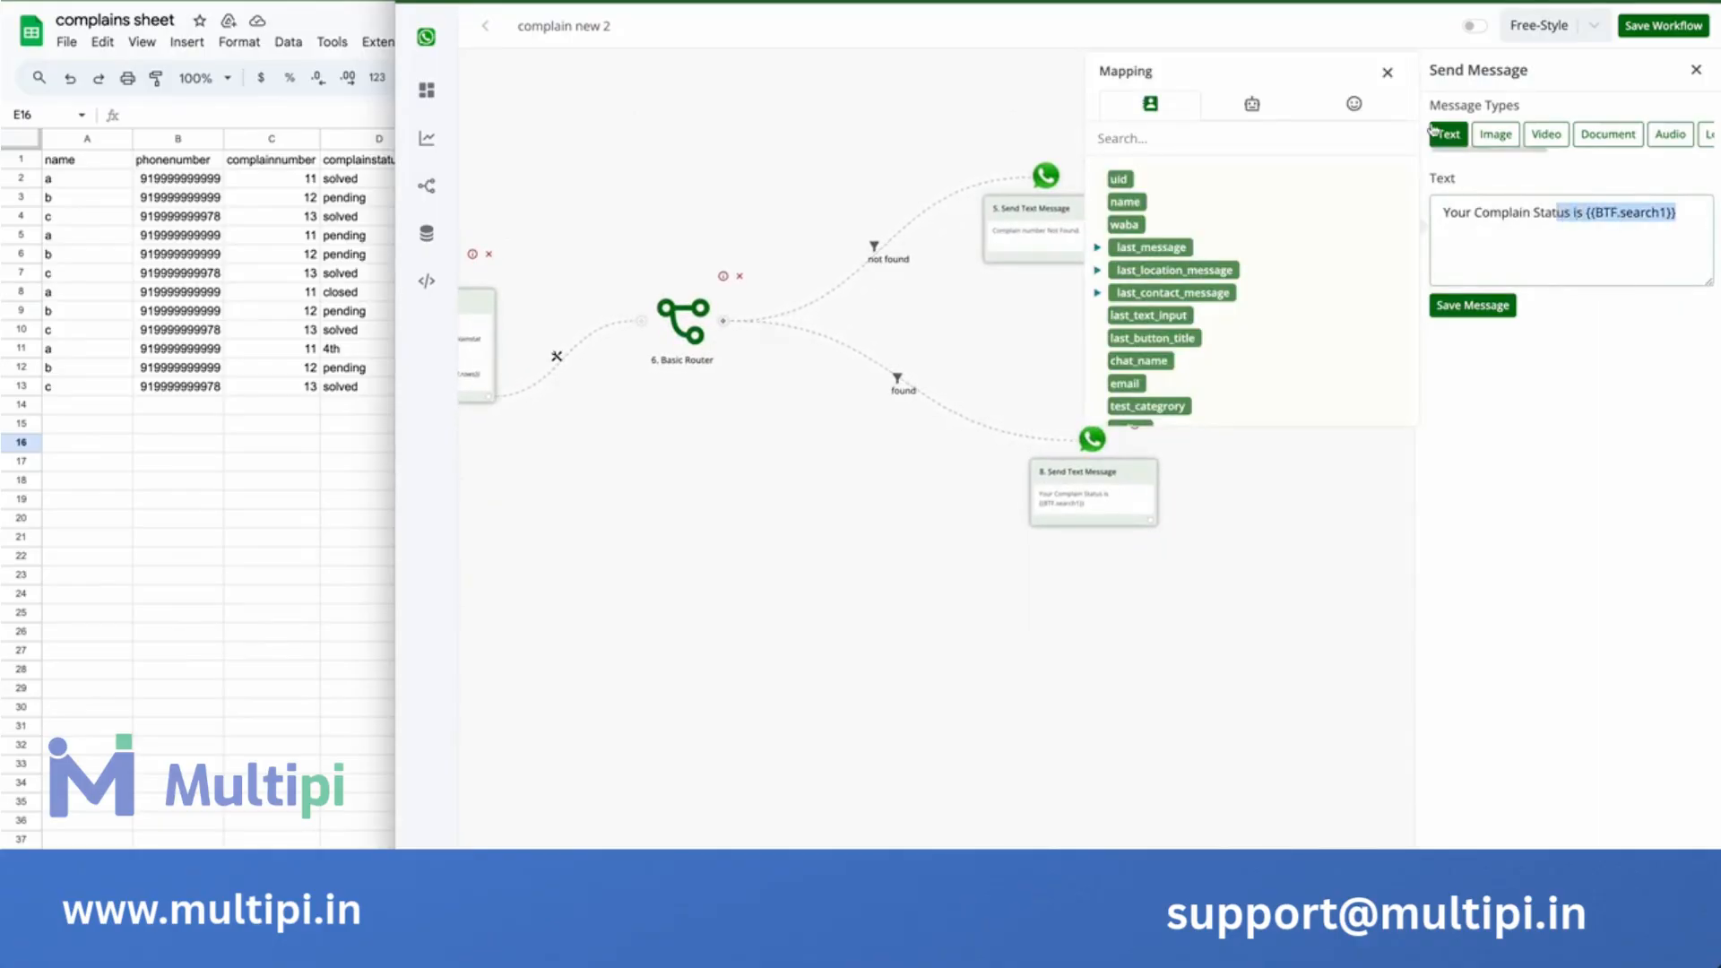
{"action": "left_click", "coordinate": [1388, 73]}
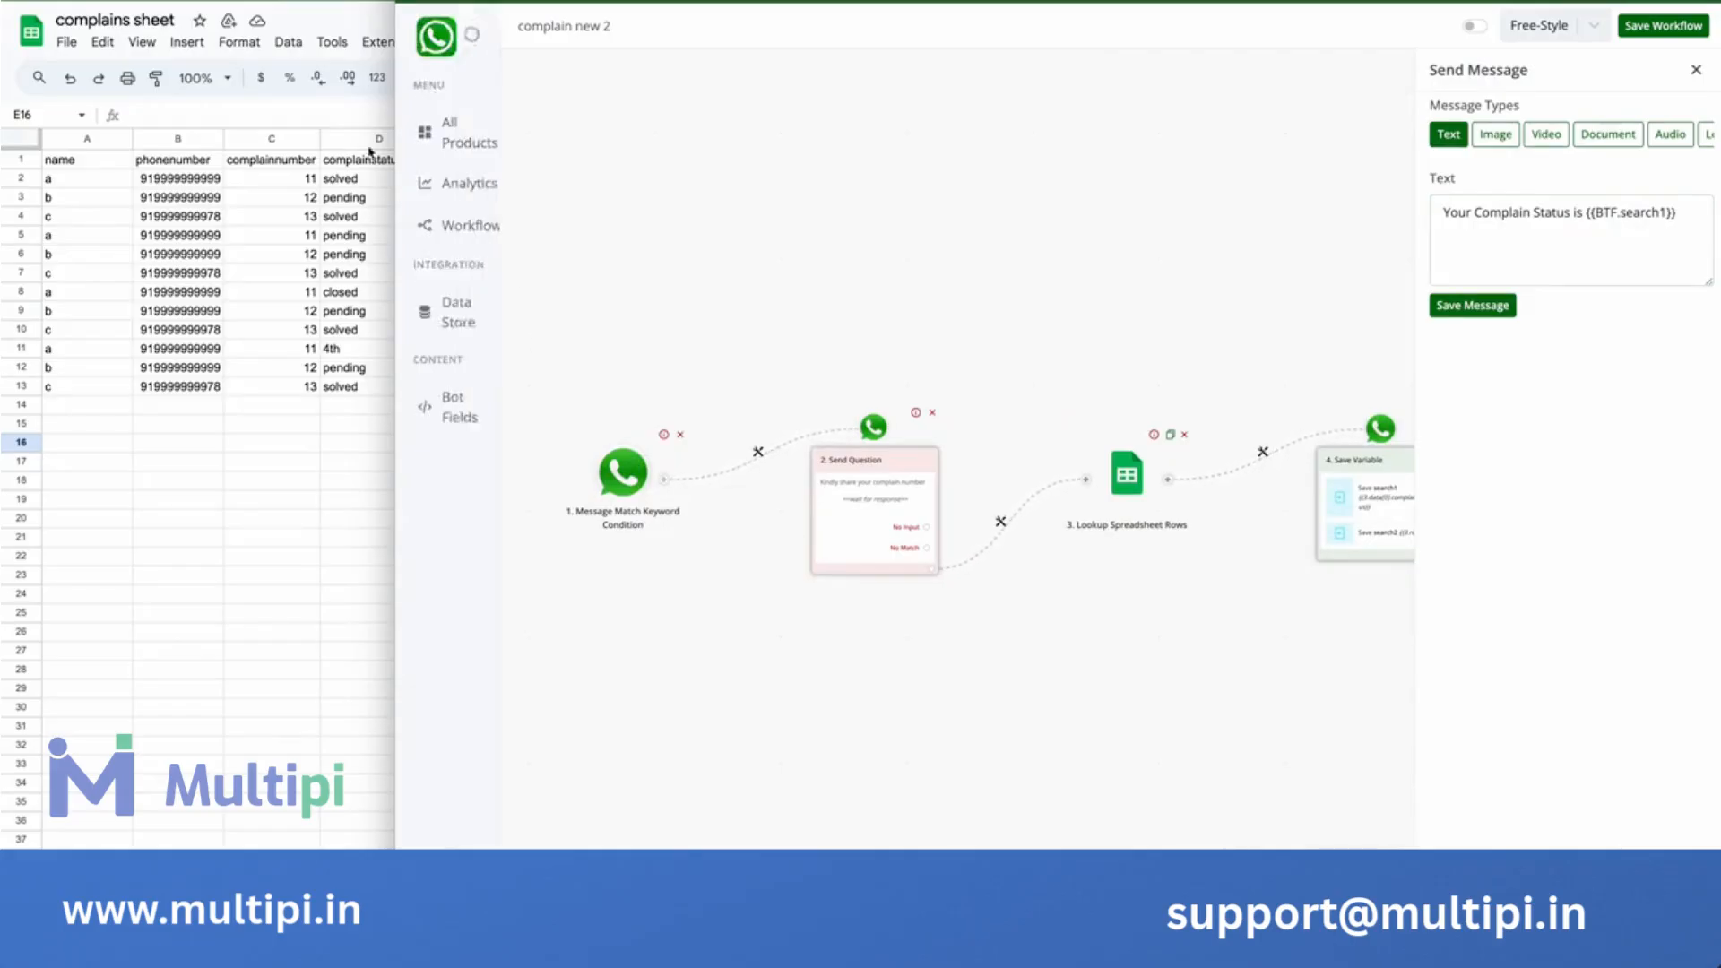
Select complaint numbers C2:C8 in the complains sheet and review the flow from the lookup to the Basic Router.
{"action": "left_click", "coordinate": [288, 182]}
{"action": "left_click_drag", "start_coordinate": [288, 182], "coordinate": [288, 294]}
{"action": "left_click", "coordinate": [919, 206]}
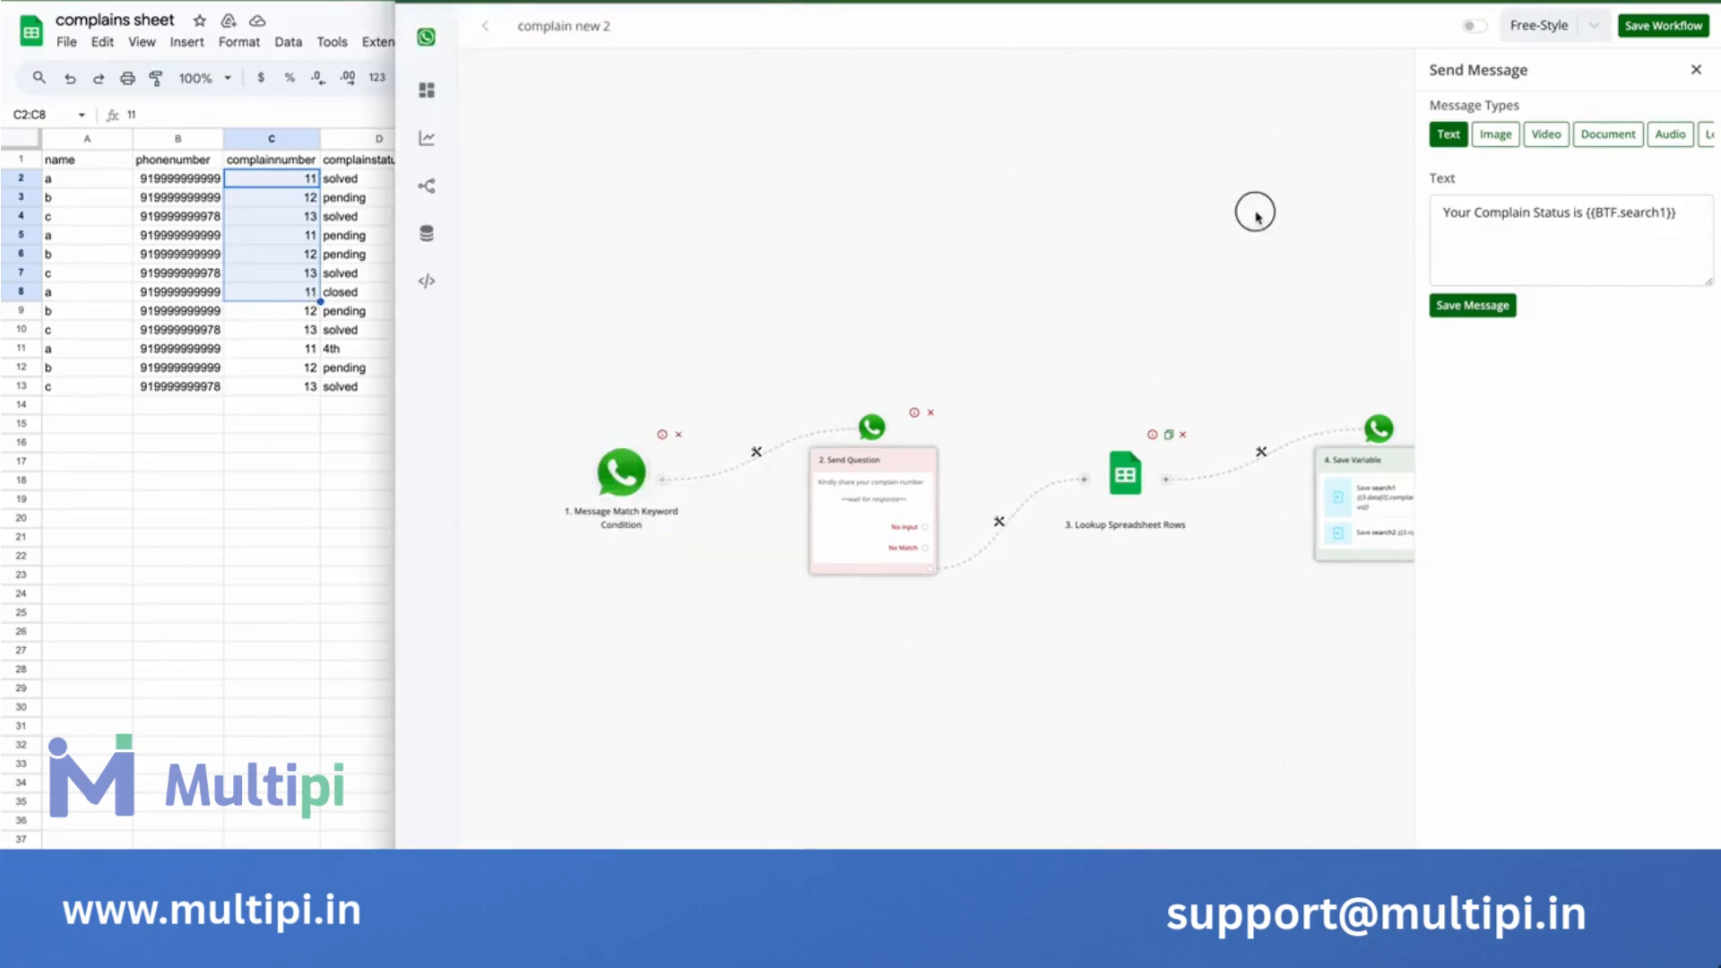
{"action": "left_click_drag", "start_coordinate": [1252, 207], "coordinate": [934, 208]}
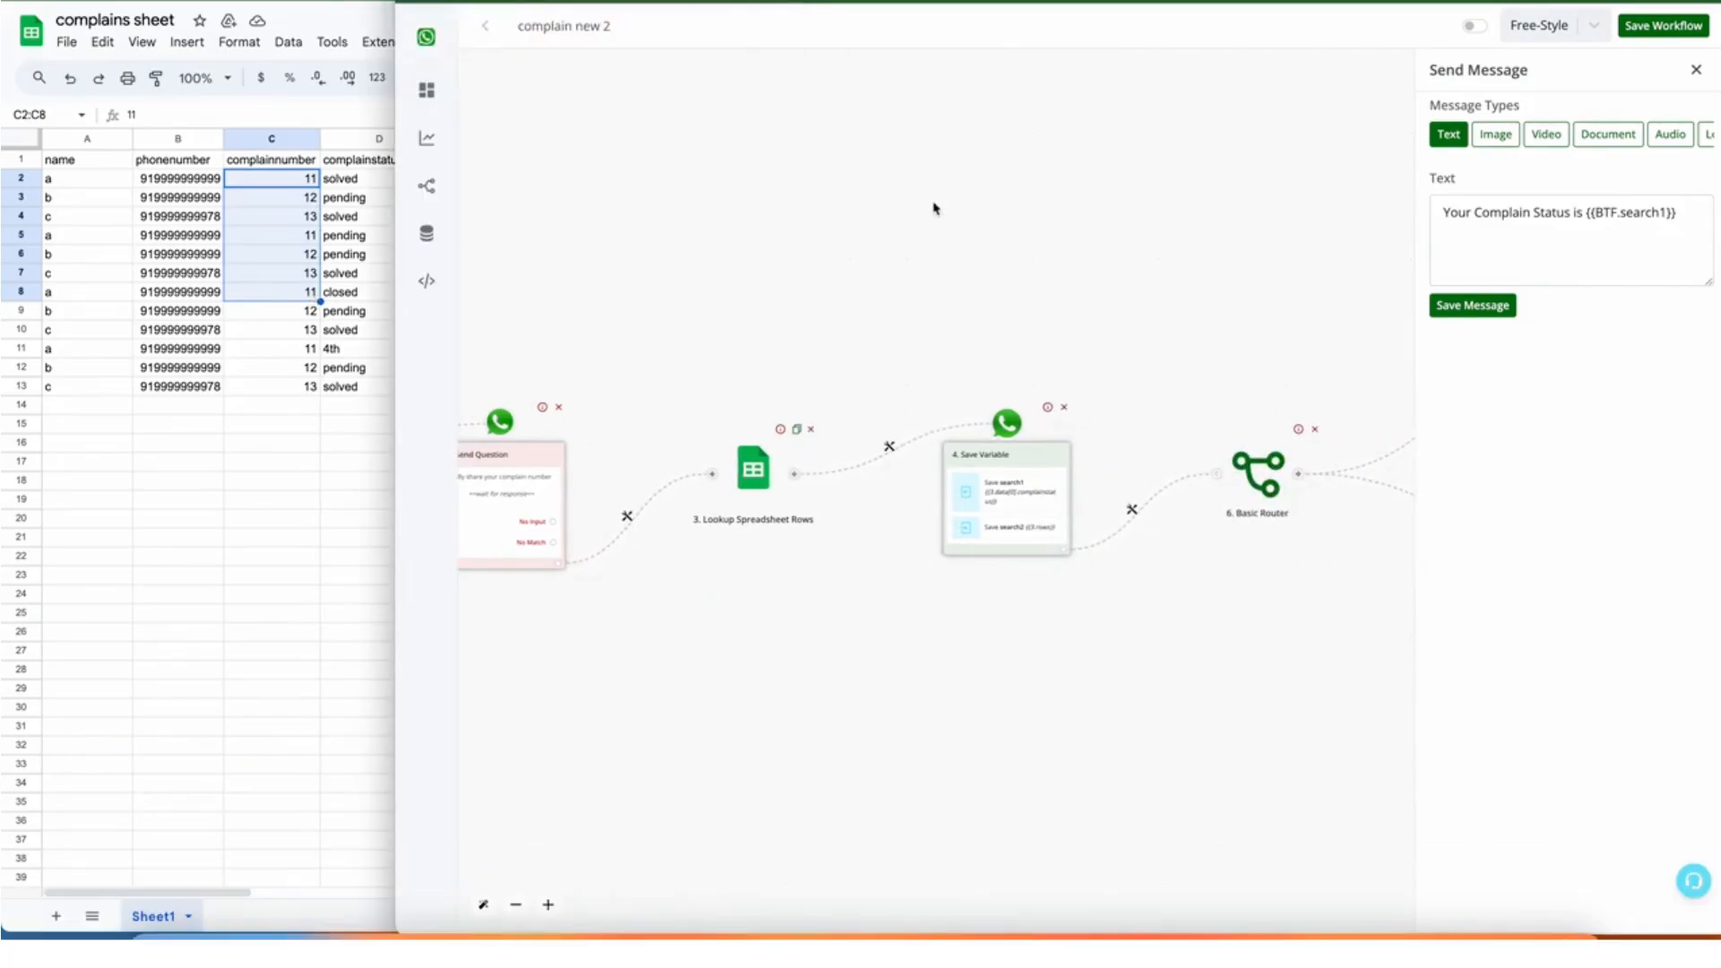